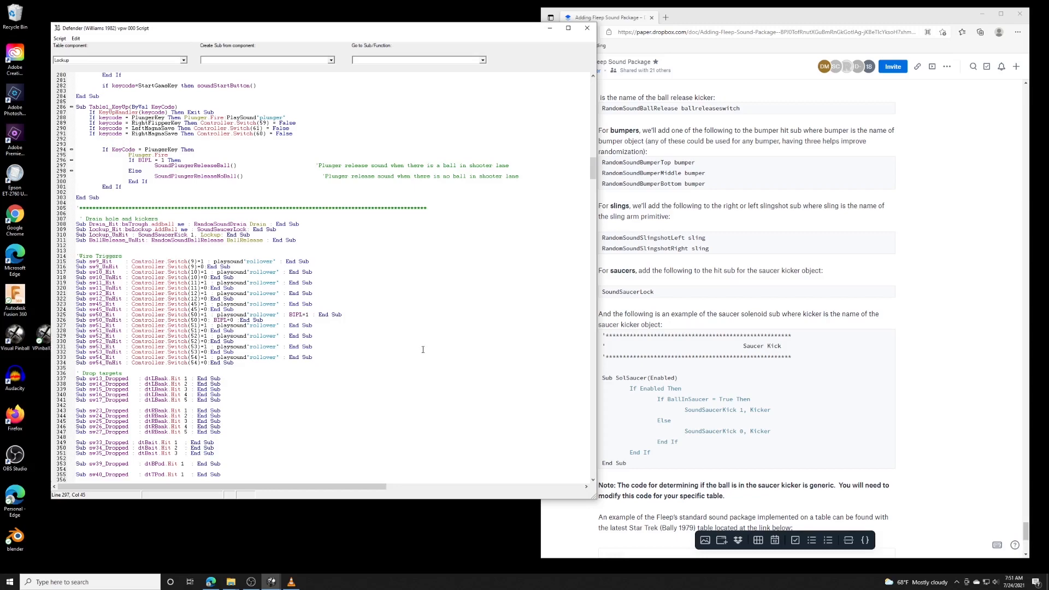
- Search the table script from its beginning for "sound", going through the first matches up to the left flipper sub
drag(593, 169, 596, 83)
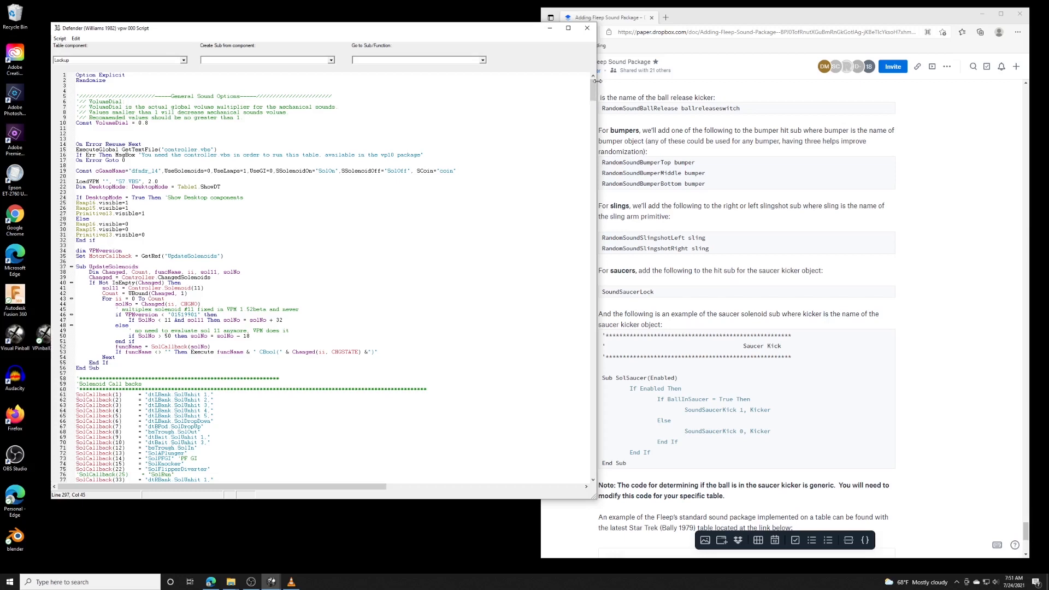
click(530, 101)
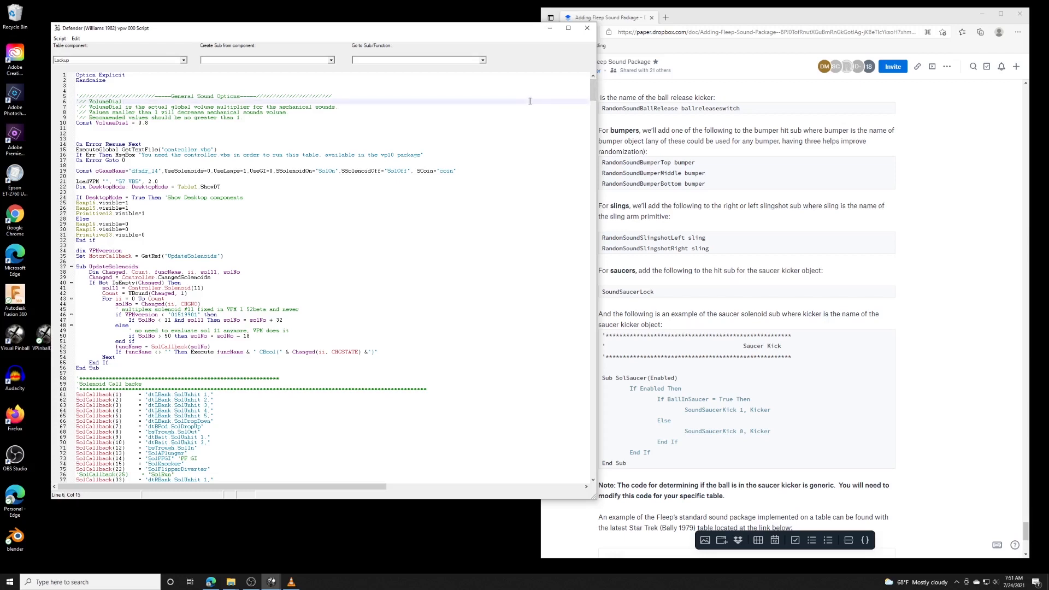
key(ctrl+f)
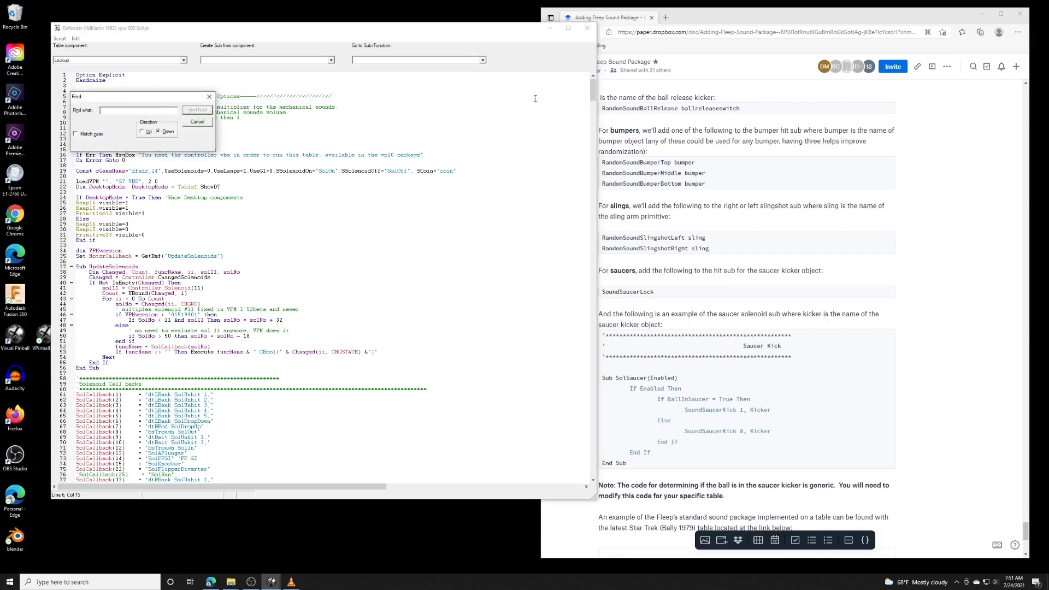
drag(185, 98, 231, 92)
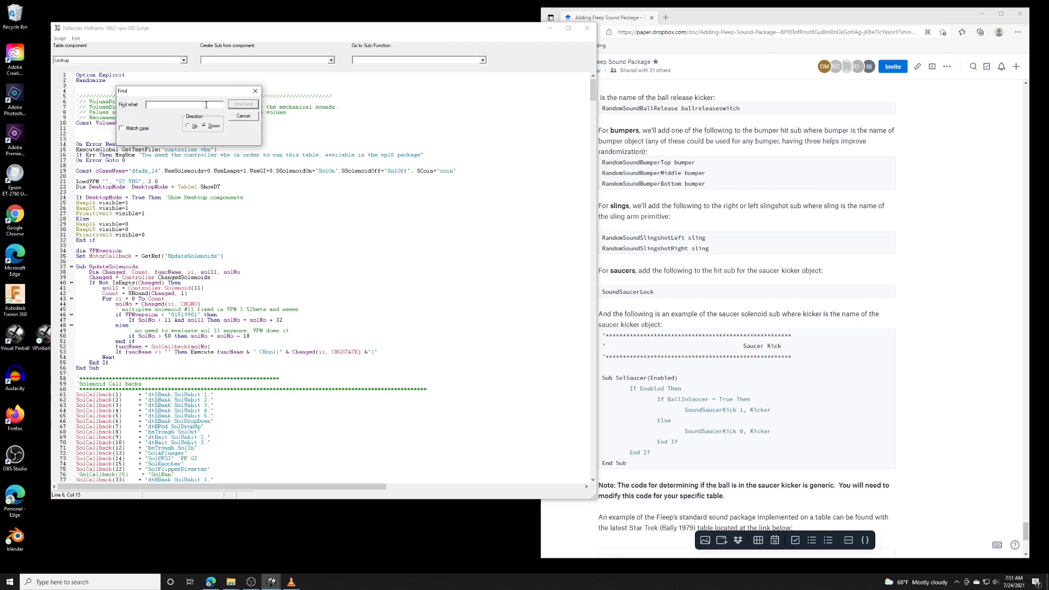
text(sound)
drag(239, 93, 407, 39)
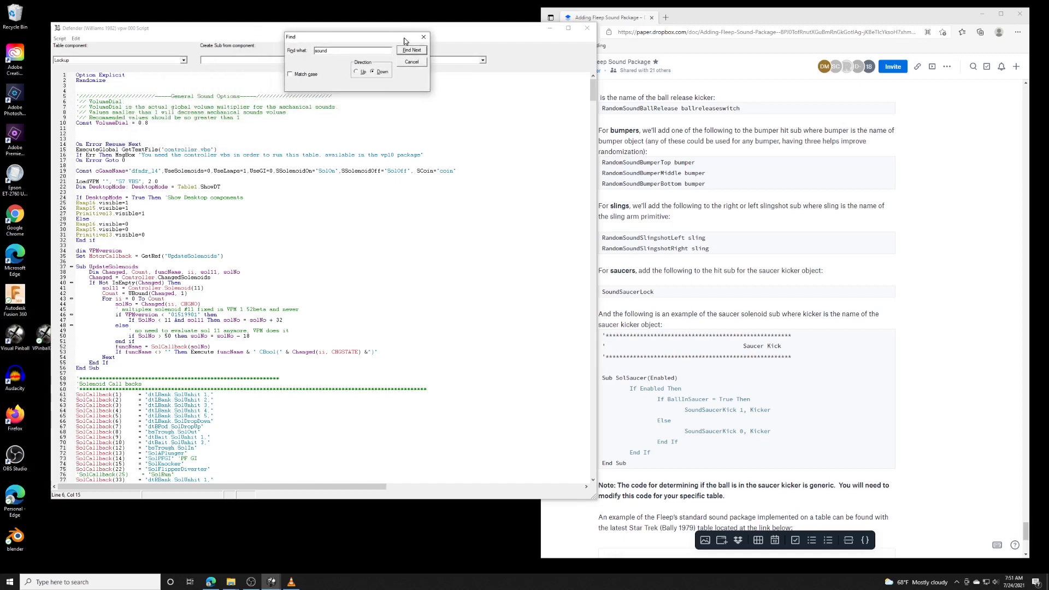
click(409, 51)
click(409, 51)
click(411, 51)
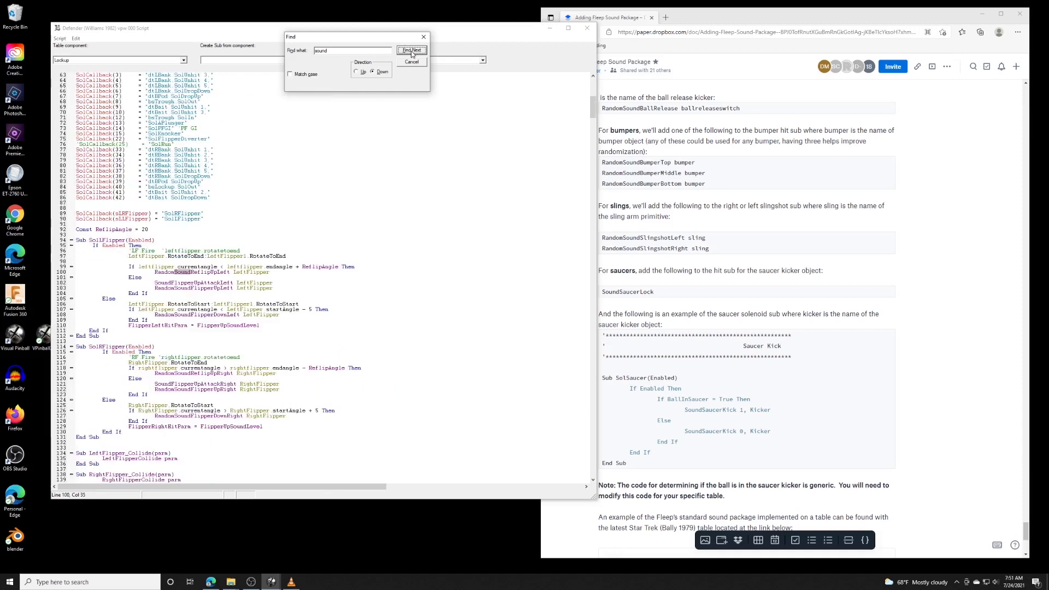
- Step through the following "sound" matches until the first PlaySound call in the SolPFGI sub
click(412, 52)
click(412, 52)
click(412, 53)
click(413, 54)
click(414, 53)
click(414, 53)
click(415, 53)
click(414, 53)
click(414, 53)
click(414, 51)
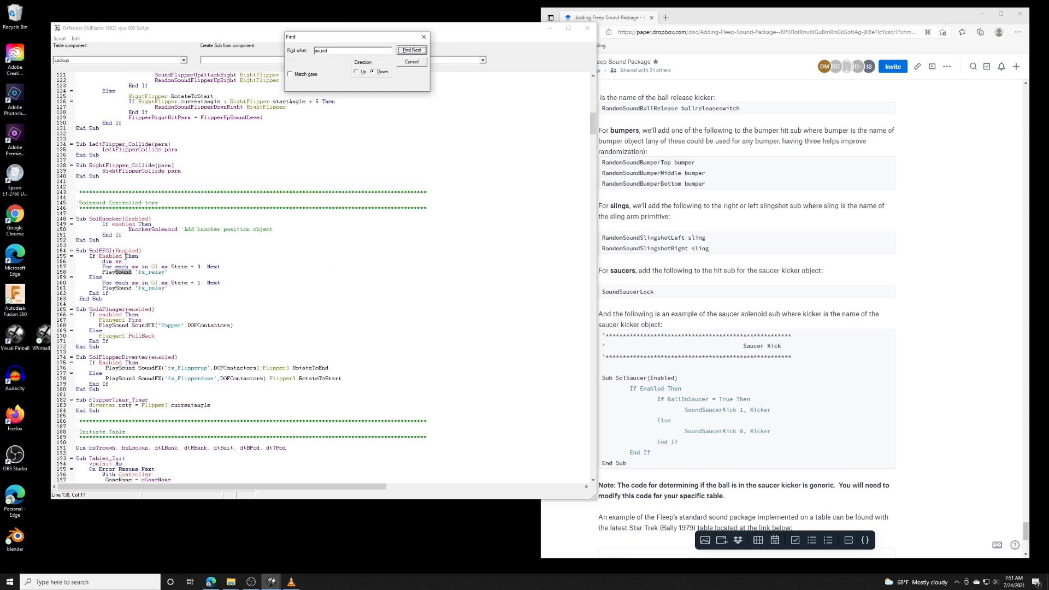
- Examine the SolPFGI sub and the "fx_relay" sound it plays for the general illumination
double_click(90, 251)
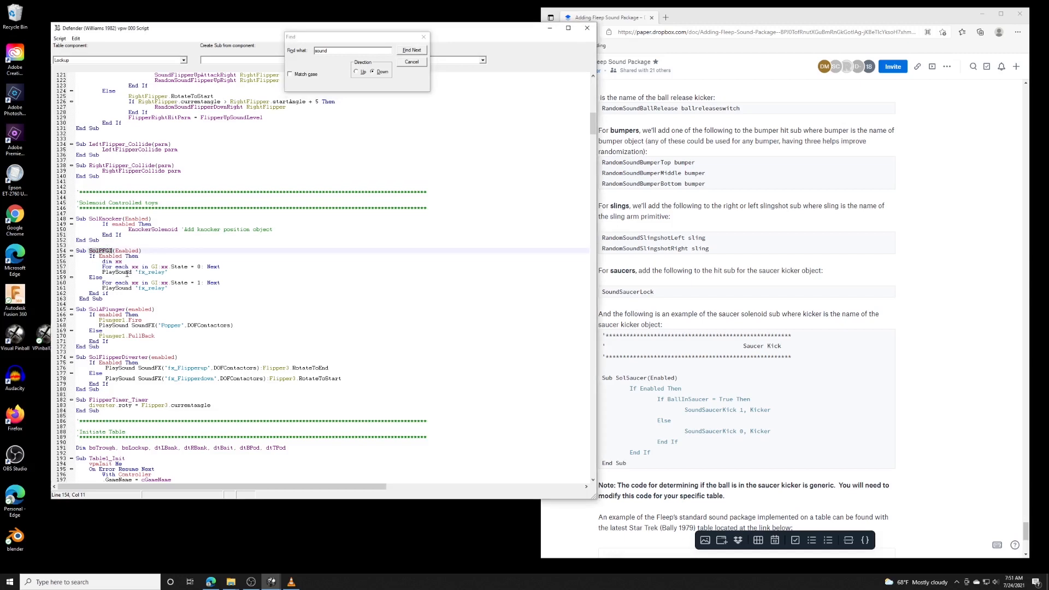
drag(136, 272, 167, 272)
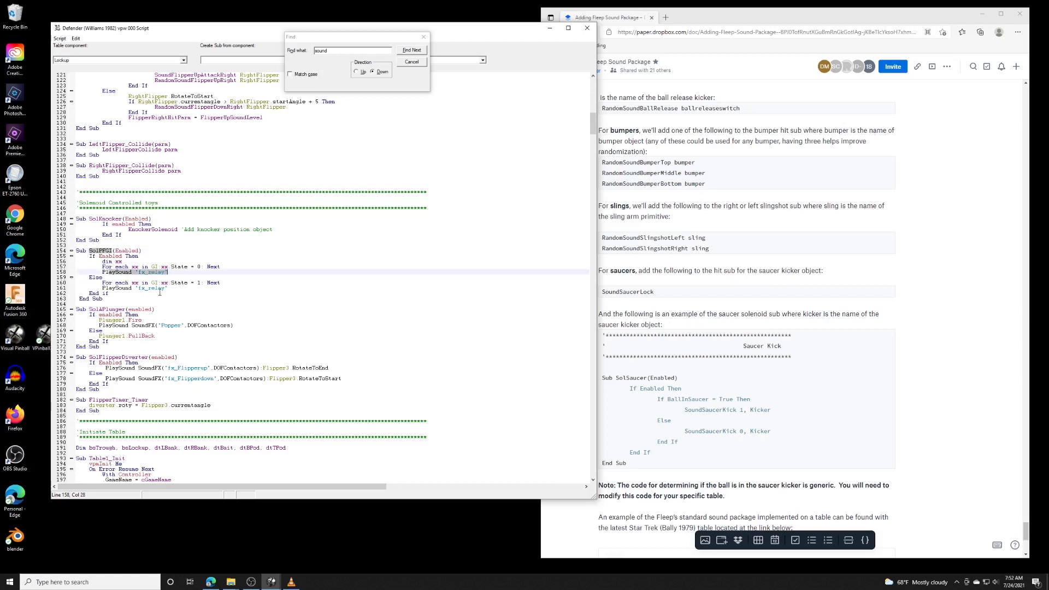
double_click(152, 272)
click(194, 282)
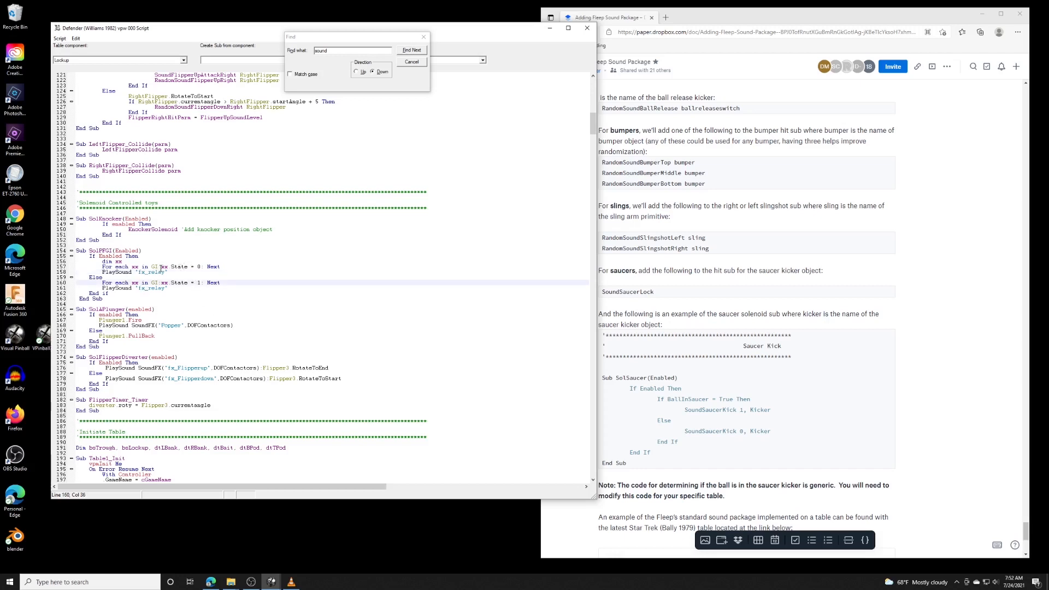
double_click(163, 272)
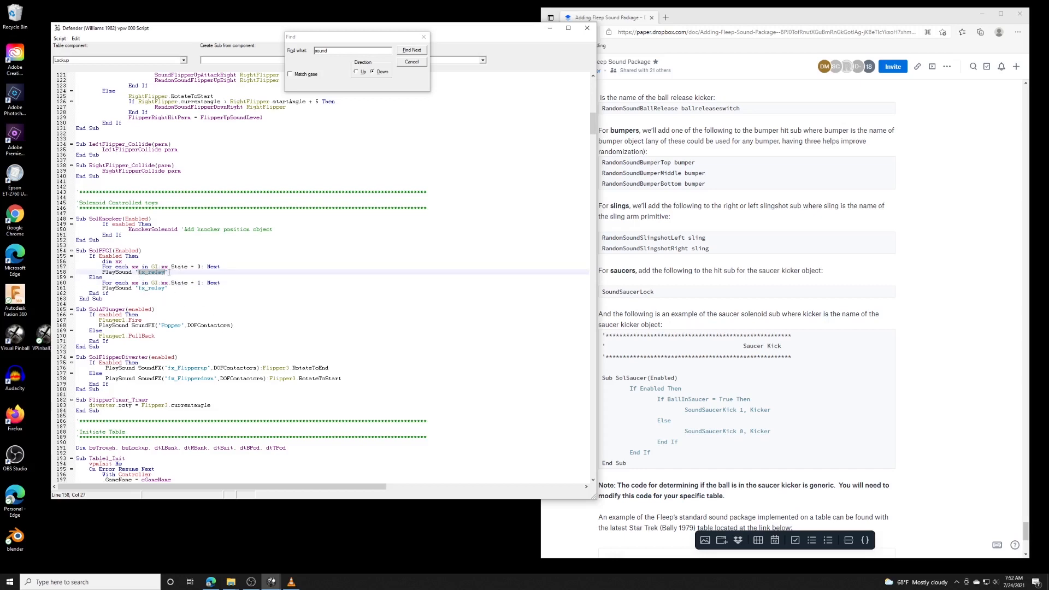
drag(102, 272, 173, 272)
click(238, 271)
- Continue the "sound" search to the SolAPlunger sub and examine its Plunger1 lines and "Popper" sound
click(407, 51)
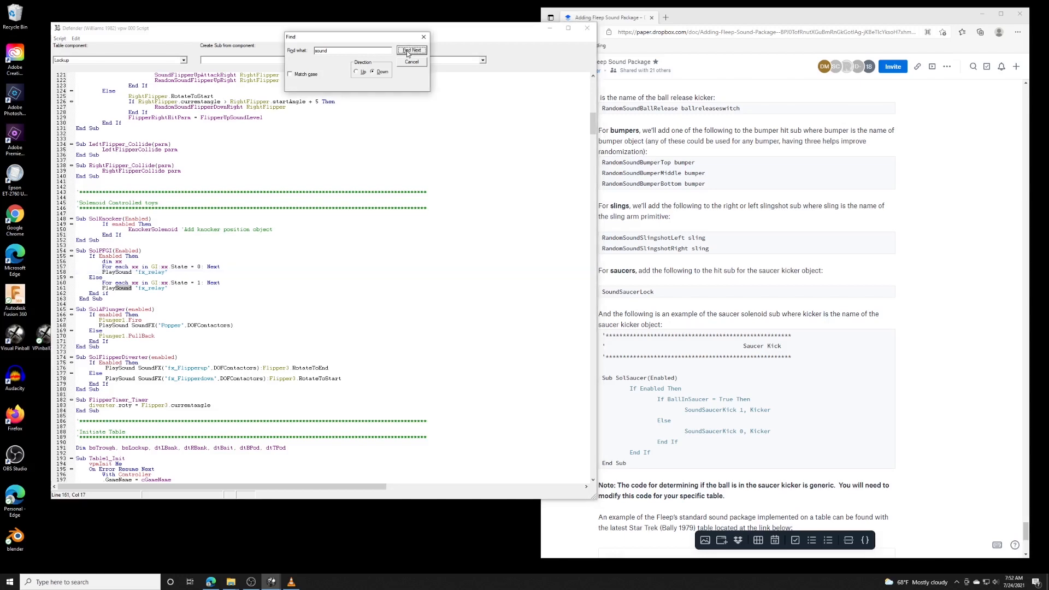
click(407, 50)
scroll(148, 307, down, 2)
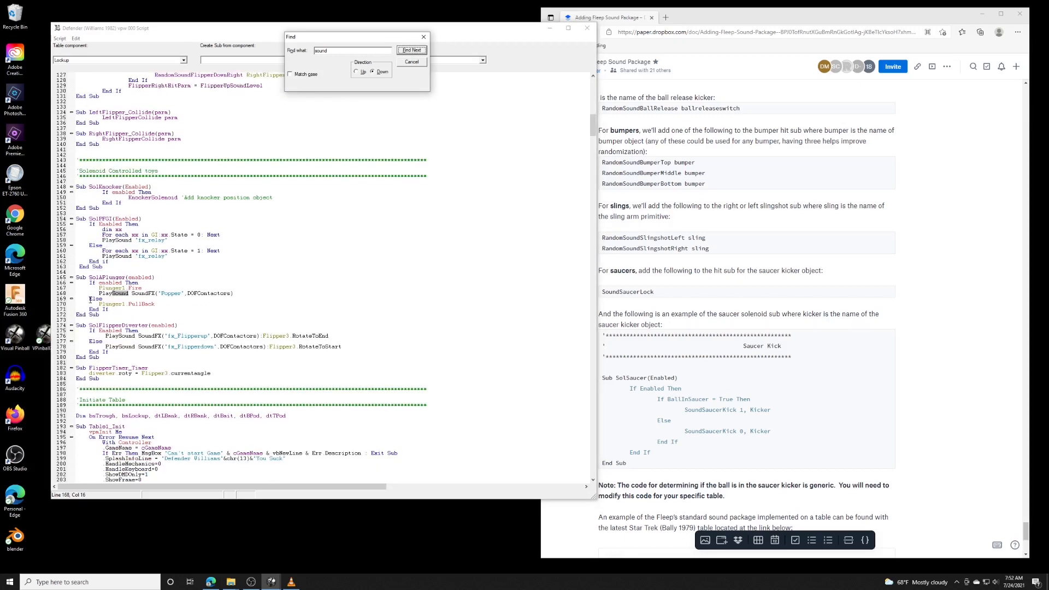
double_click(104, 278)
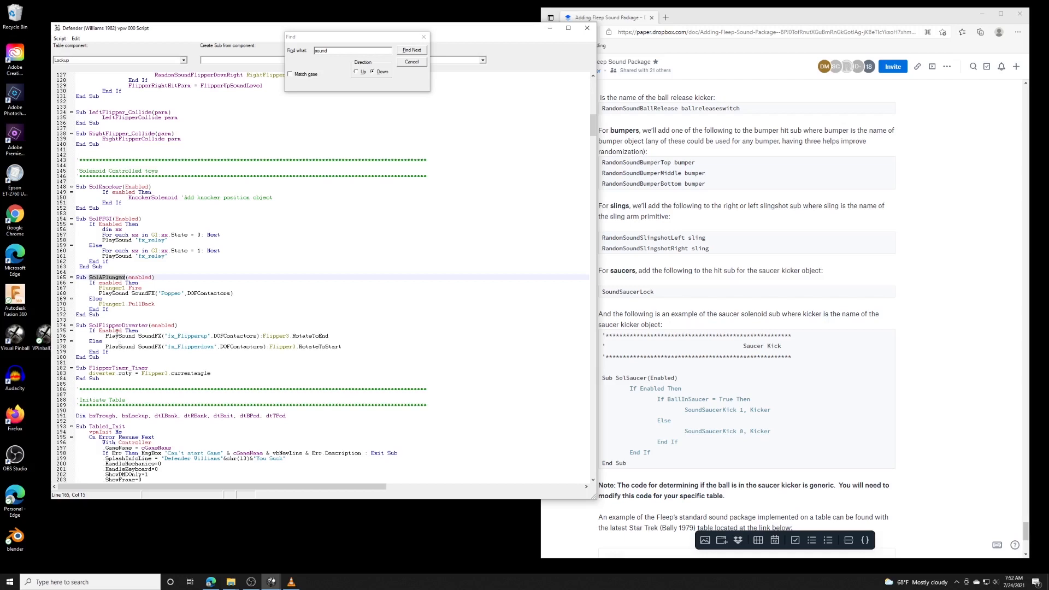
key(Down)
key(Down)
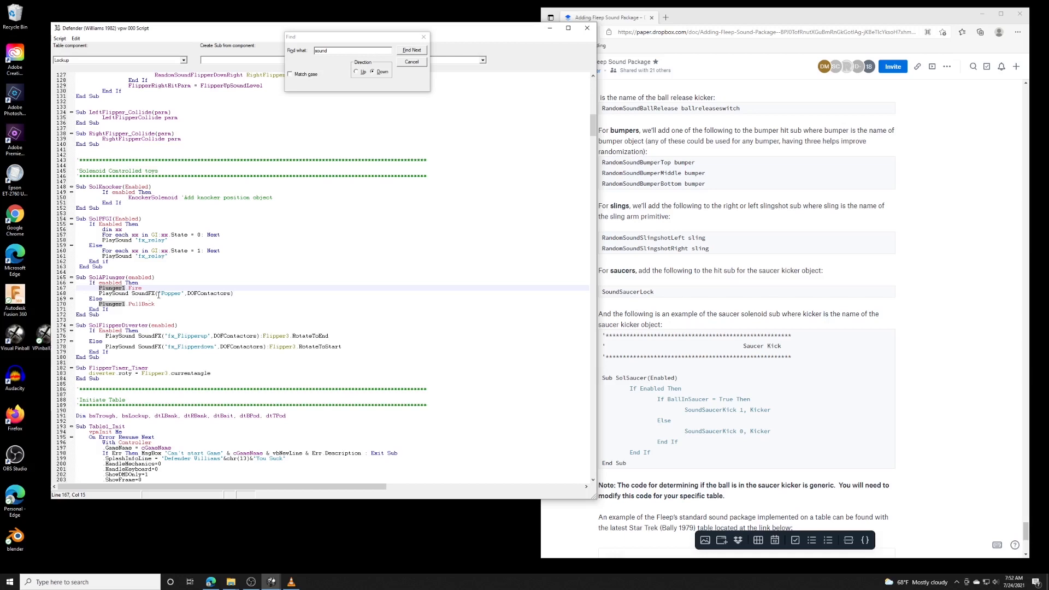
double_click(171, 293)
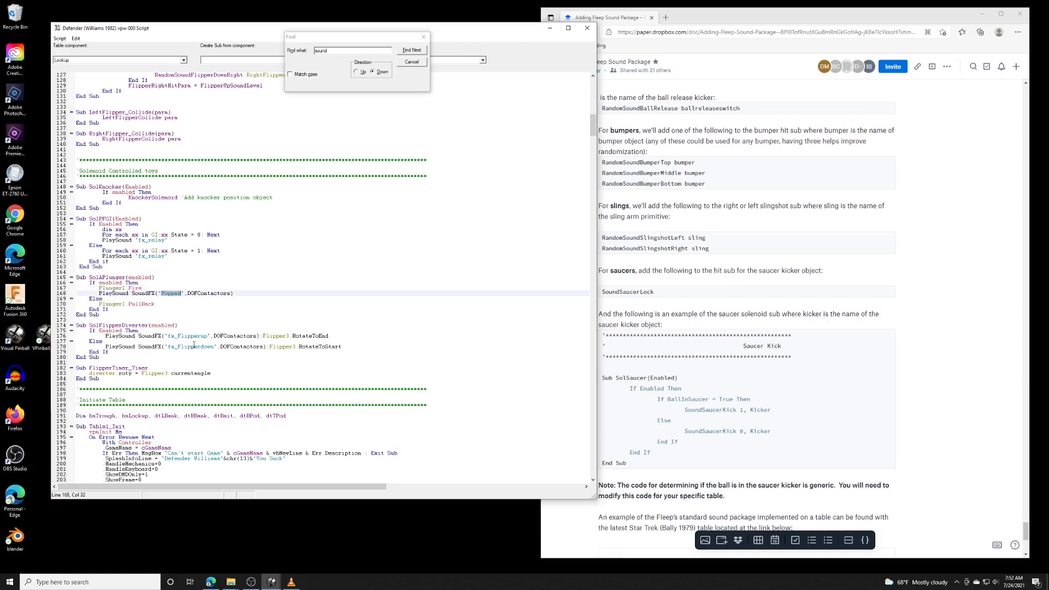
- Look through the Fleep sound package document in the browser for a sound call suited to the auto plunger
click(692, 240)
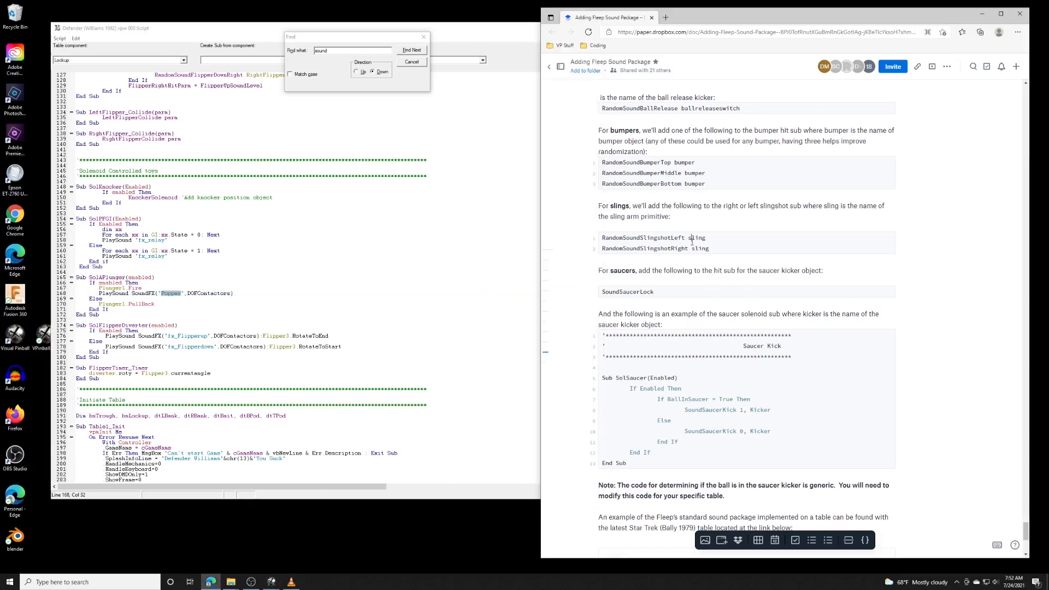
scroll(692, 241, up, 8)
scroll(692, 244, down, 10)
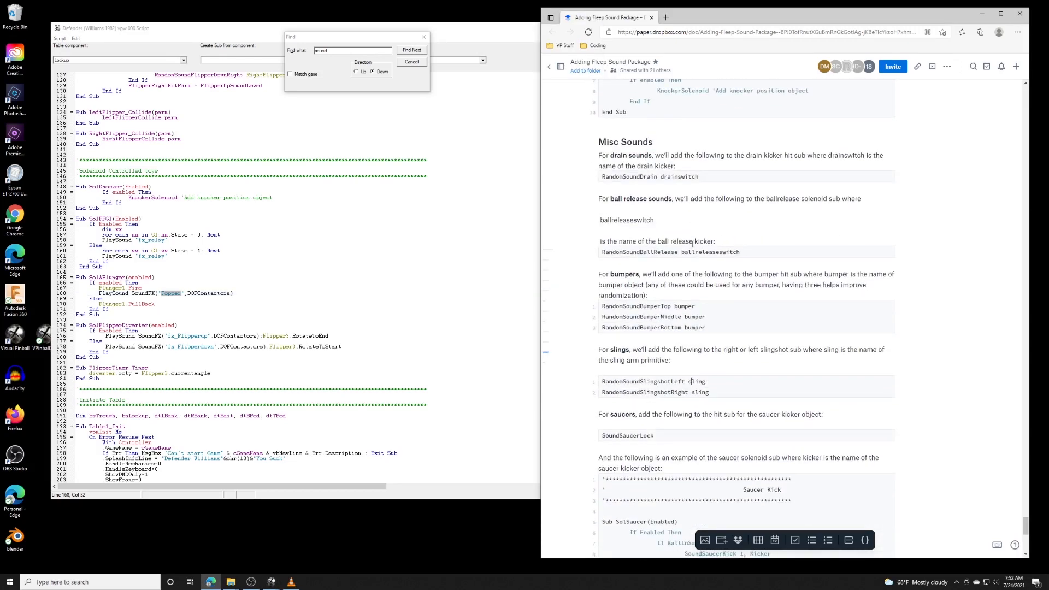
scroll(692, 245, down, 1)
scroll(692, 245, up, 4)
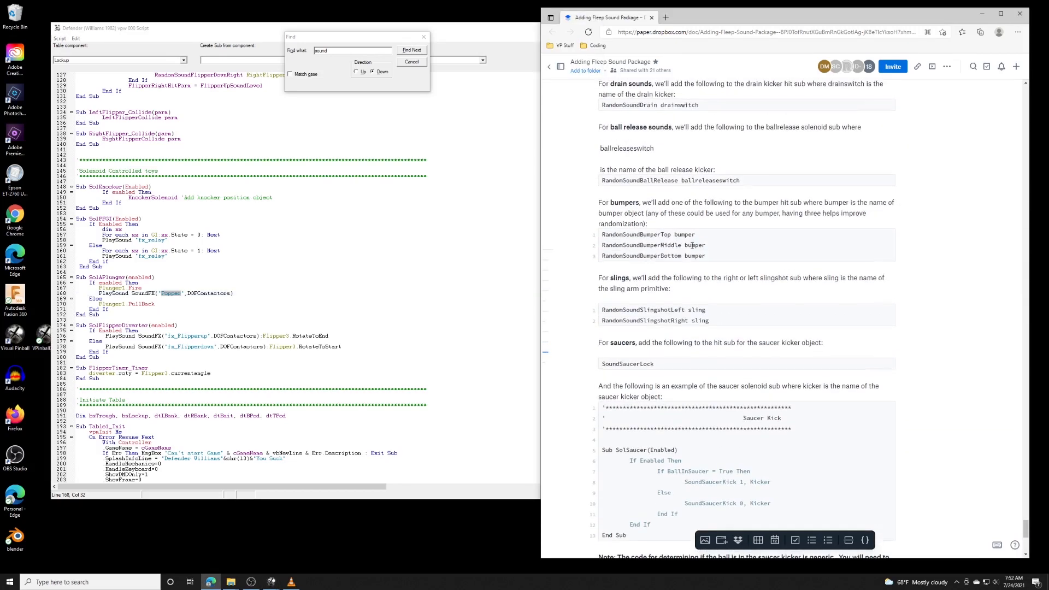
scroll(640, 255, up, 10)
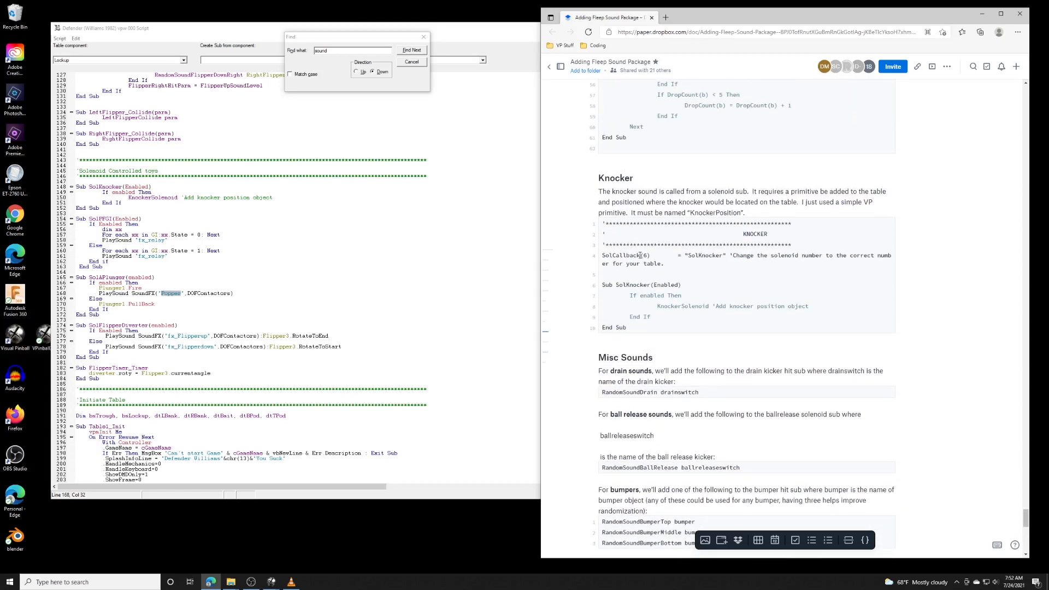
scroll(640, 255, up, 15)
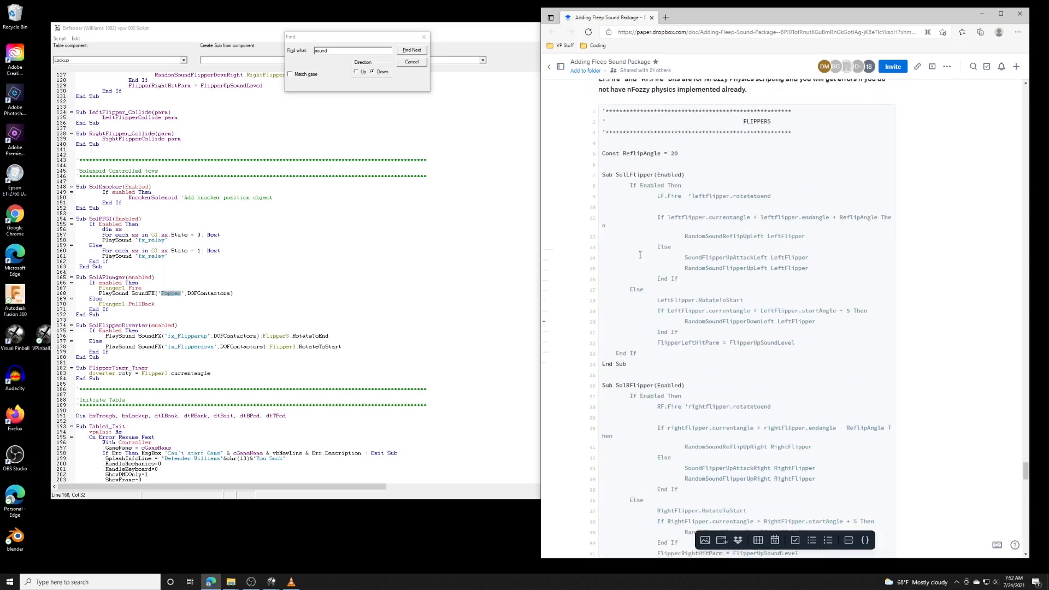
scroll(639, 255, up, 6)
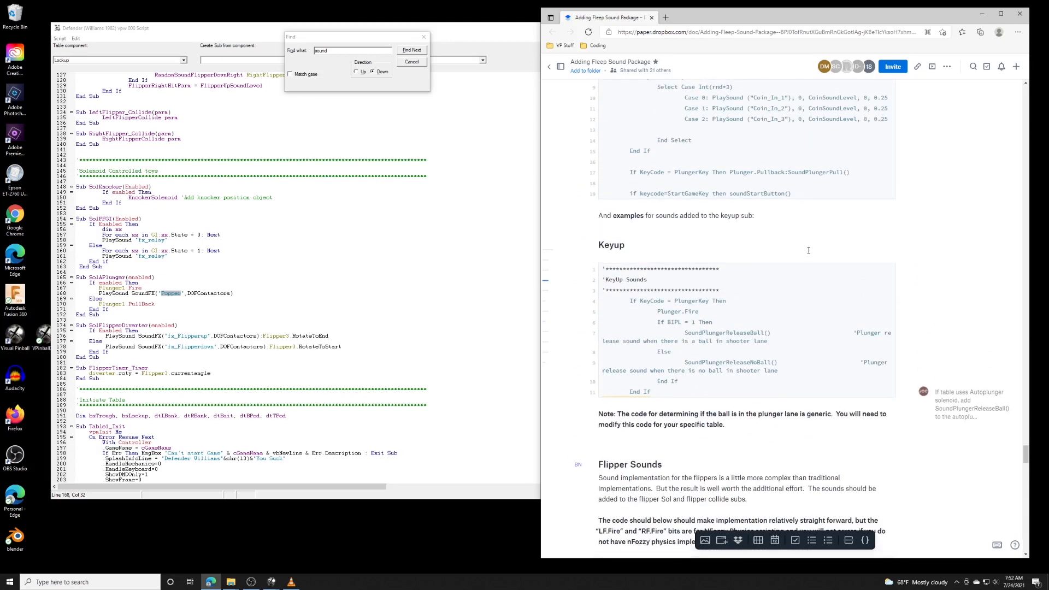
scroll(808, 251, up, 2)
scroll(808, 250, up, 3)
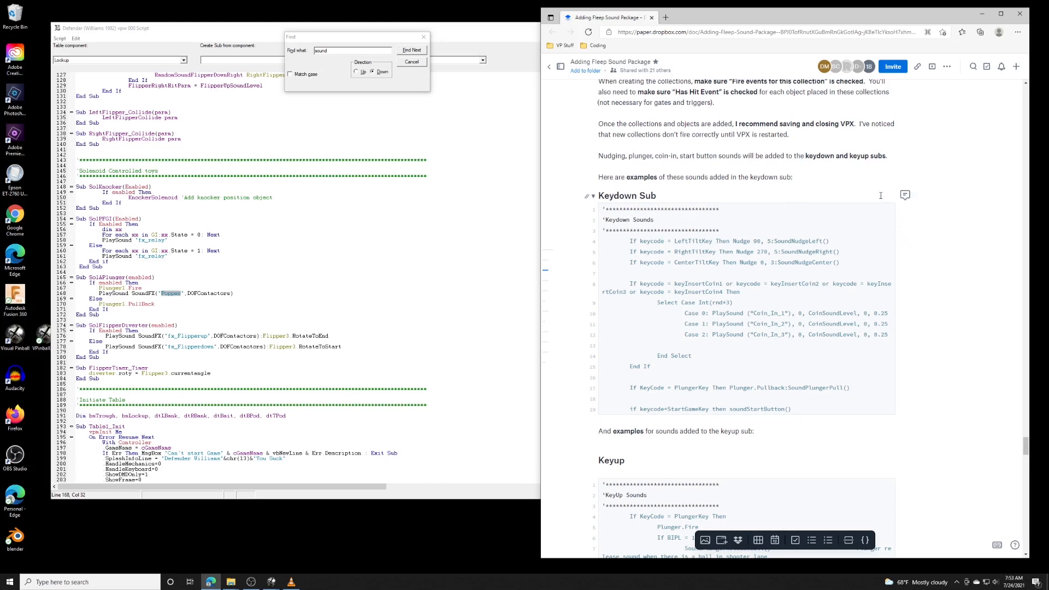
mouse_move(1026, 447)
mouse_down()
mouse_move(1027, 409)
mouse_move(1026, 432)
mouse_up()
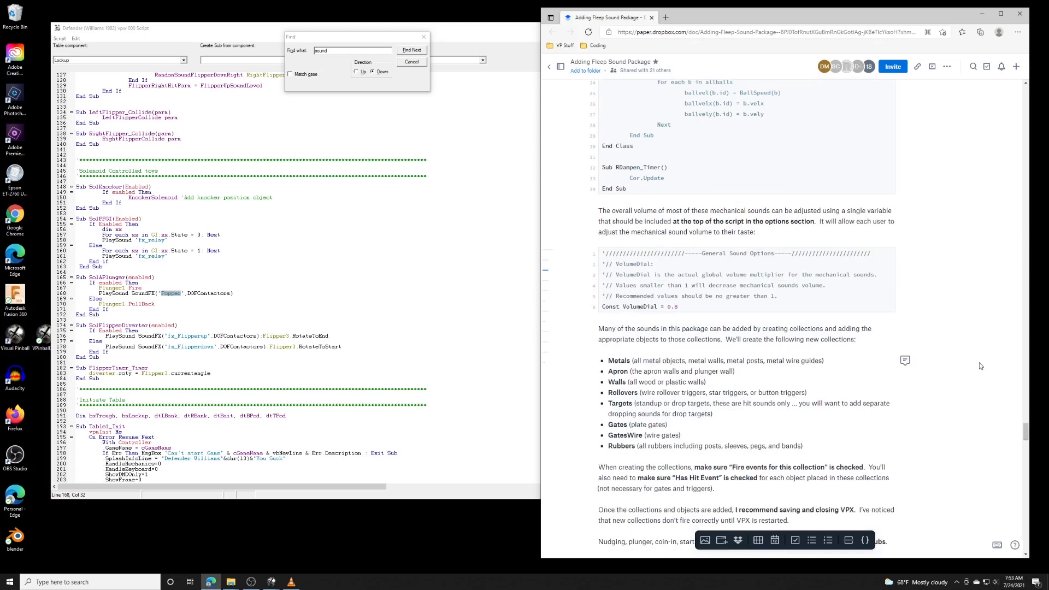
- Find "plunger" in the document and copy SoundPlungerReleaseBall() from the Keyup example
key(ctrl+f)
text(plunger)
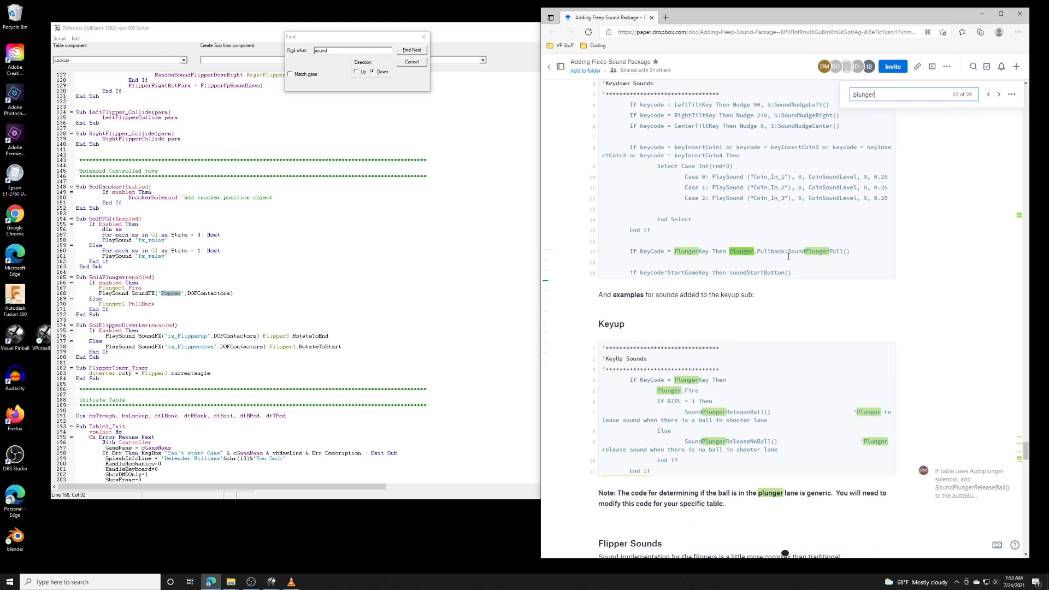
key(Escape)
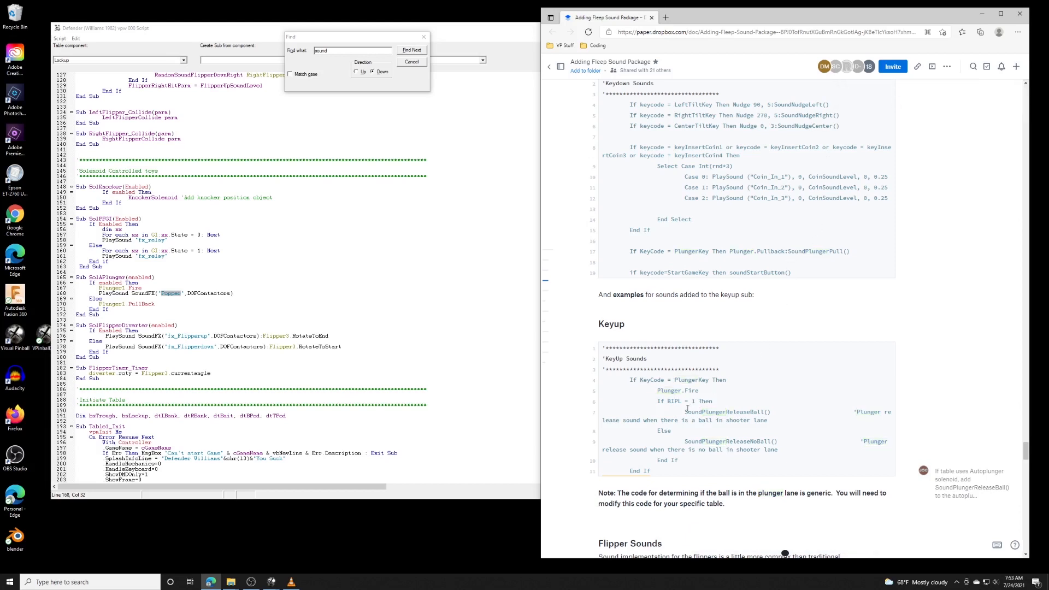
drag(685, 411, 771, 413)
key(ctrl+c)
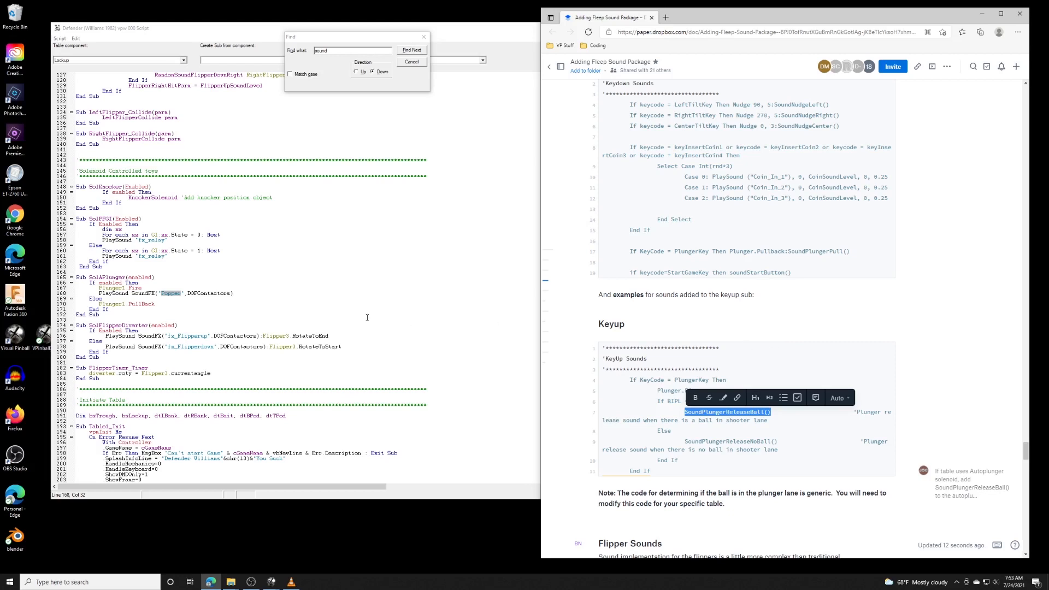
- Replace the PlaySound SoundFX("Popper",DOFContactors) line in the script's SolAPlunger sub with SoundPlungerReleaseBall()
click(232, 303)
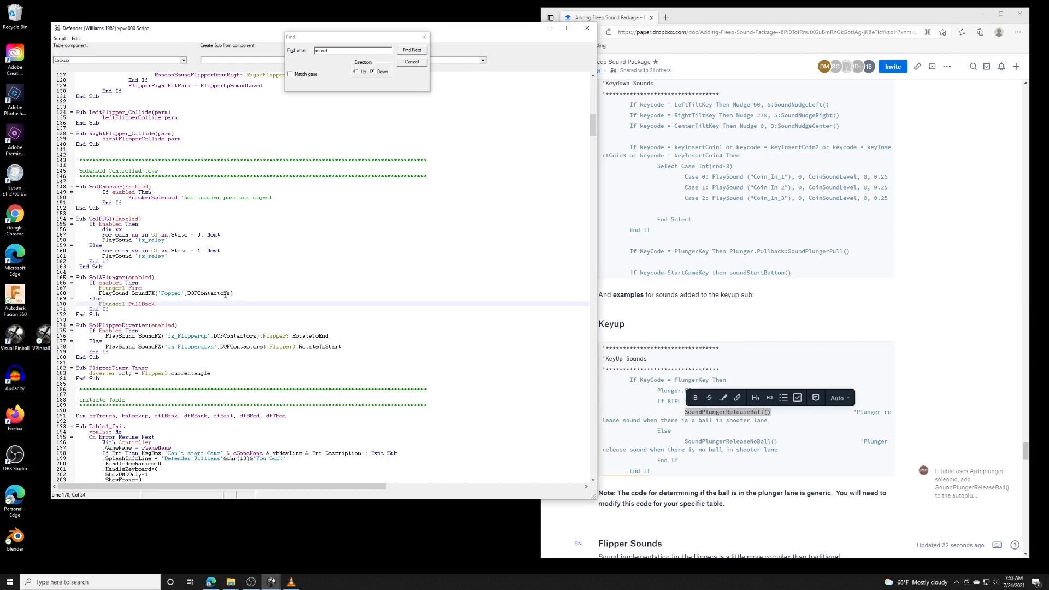
click(99, 294)
drag(99, 294, 236, 294)
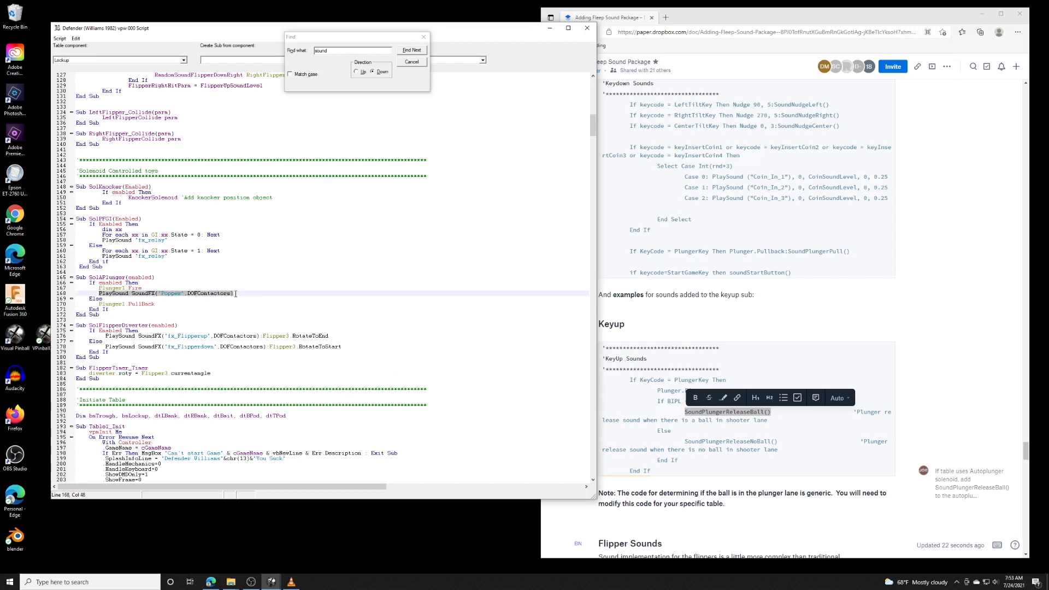
key(ctrl+v)
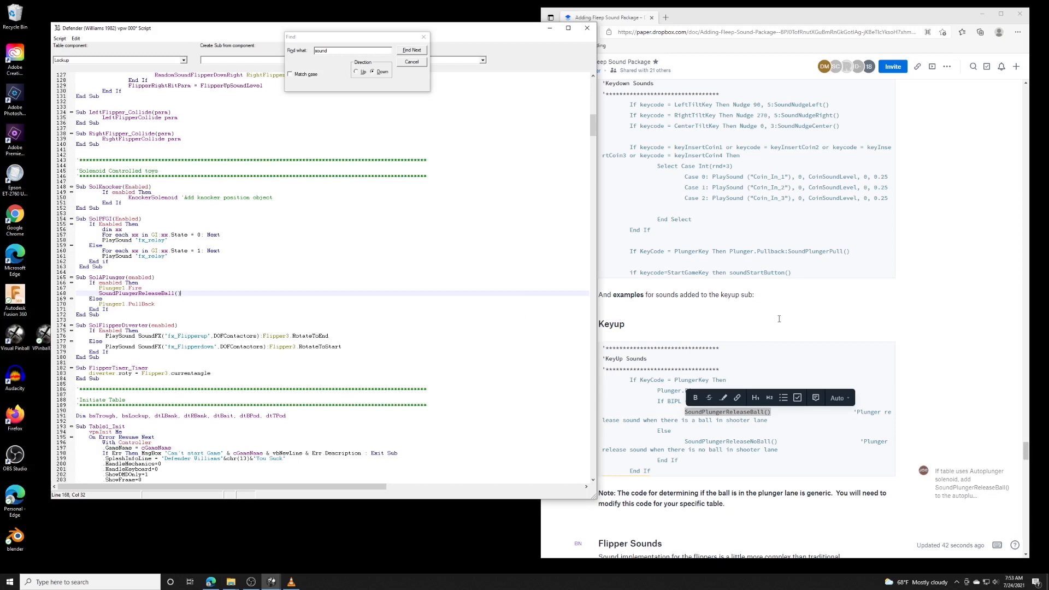
scroll(779, 318, down, 3)
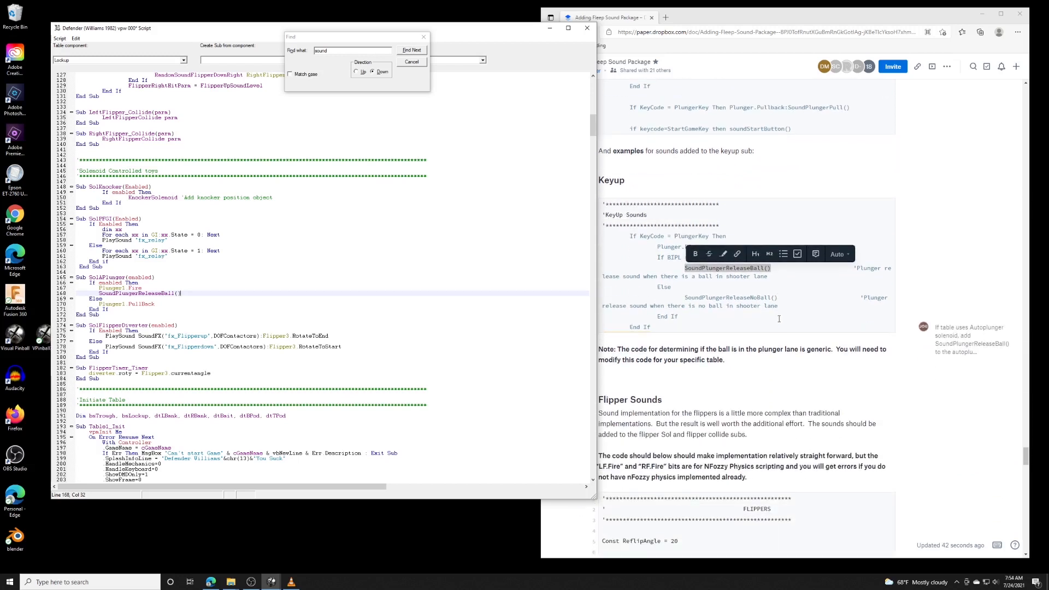
- Go to the next "sound" match in SolFlipperDiverter, pick out Flipper3 there, and switch to the Visual Pinball table layout
click(418, 51)
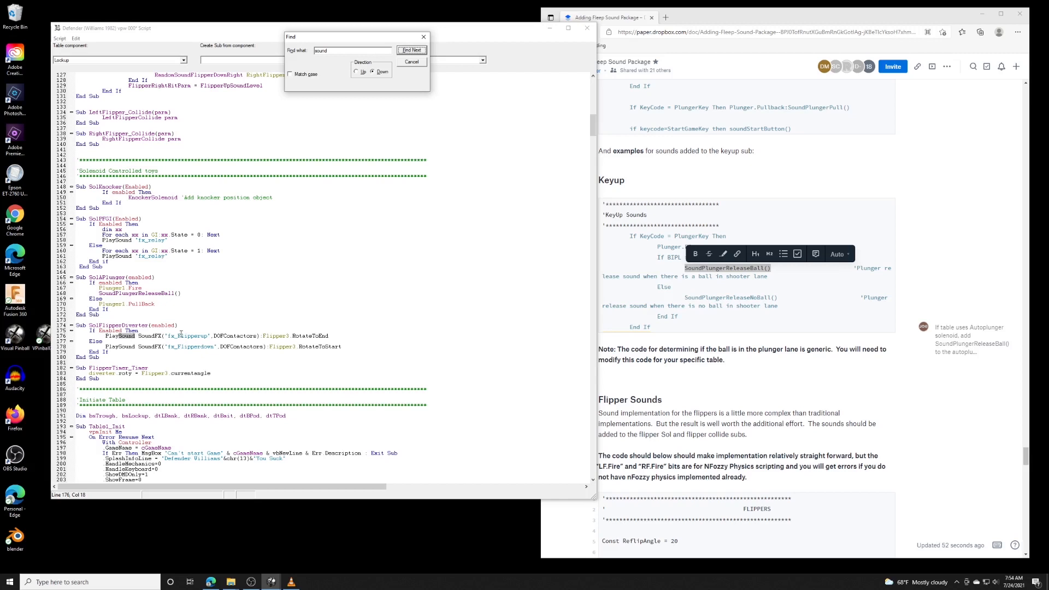
scroll(231, 336, down, 1)
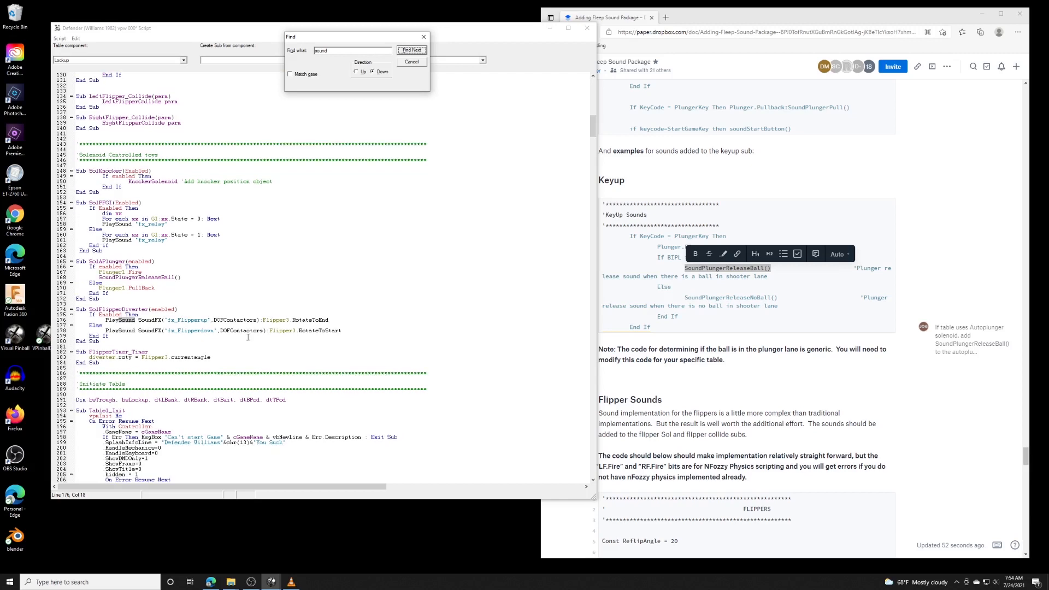
double_click(265, 321)
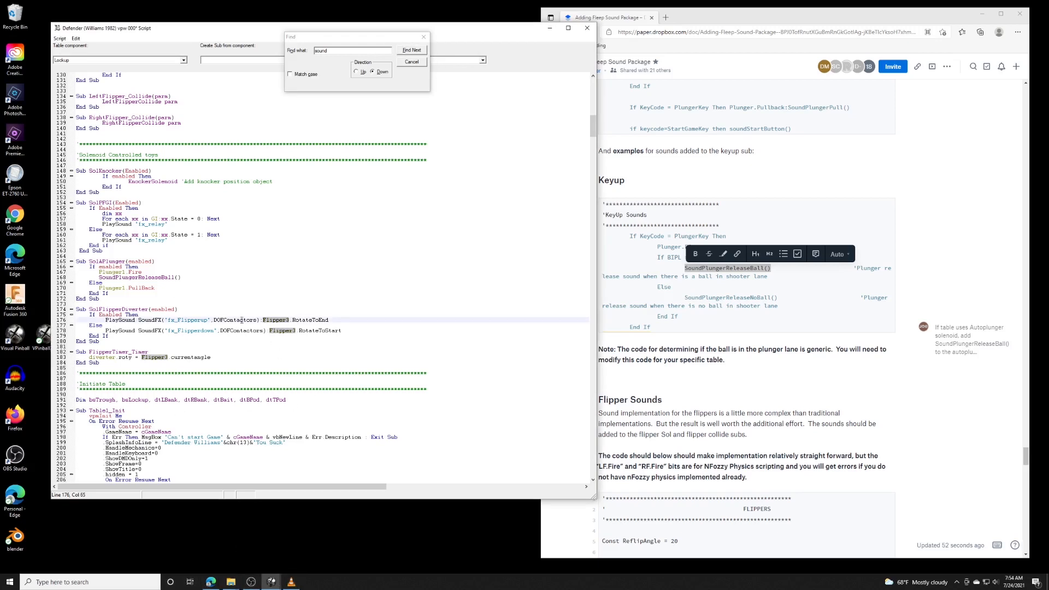
click(259, 550)
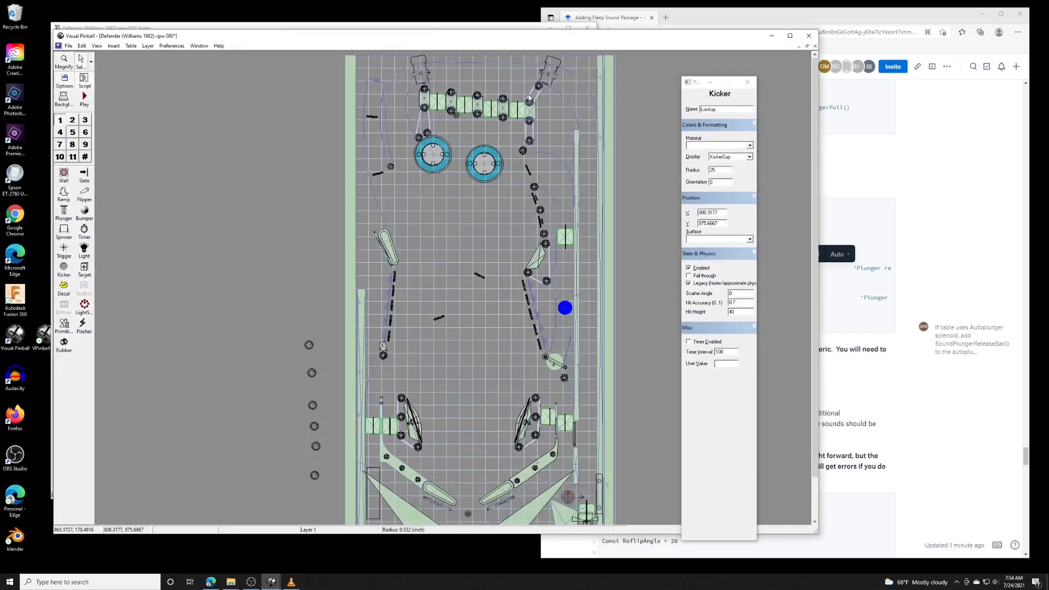
- Pick the diverter primitive beside the shooter lane in the table layout to inspect it
click(82, 47)
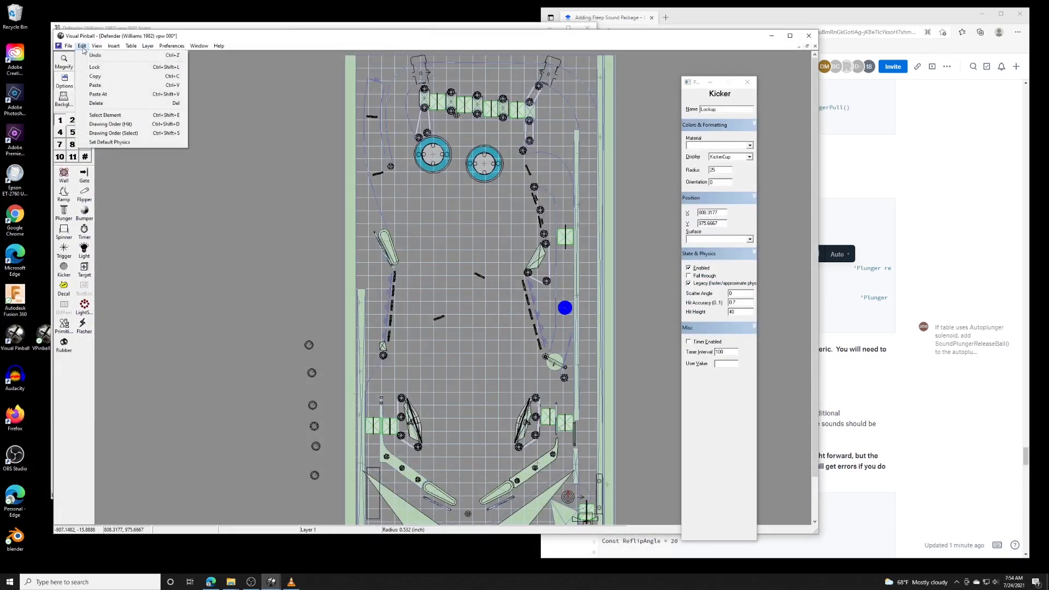
click(83, 47)
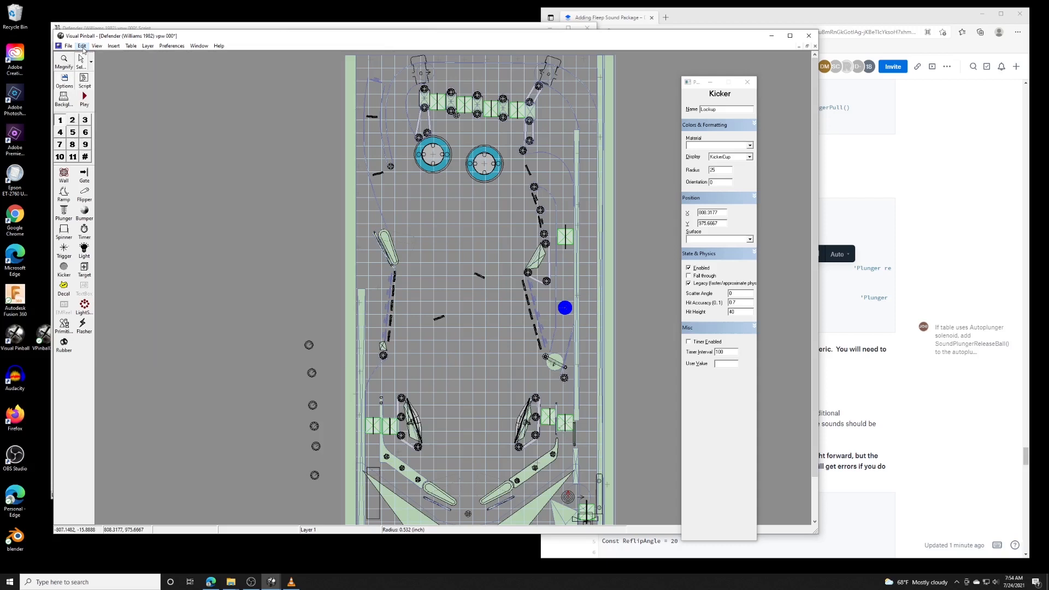
click(574, 437)
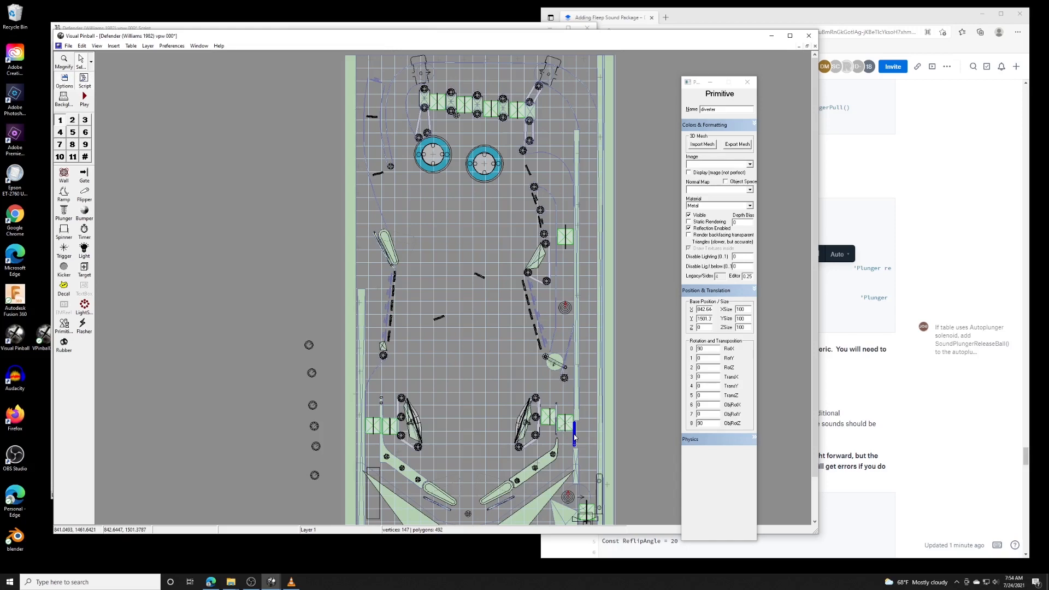
scroll(475, 416, down, 4)
scroll(474, 416, up, 2)
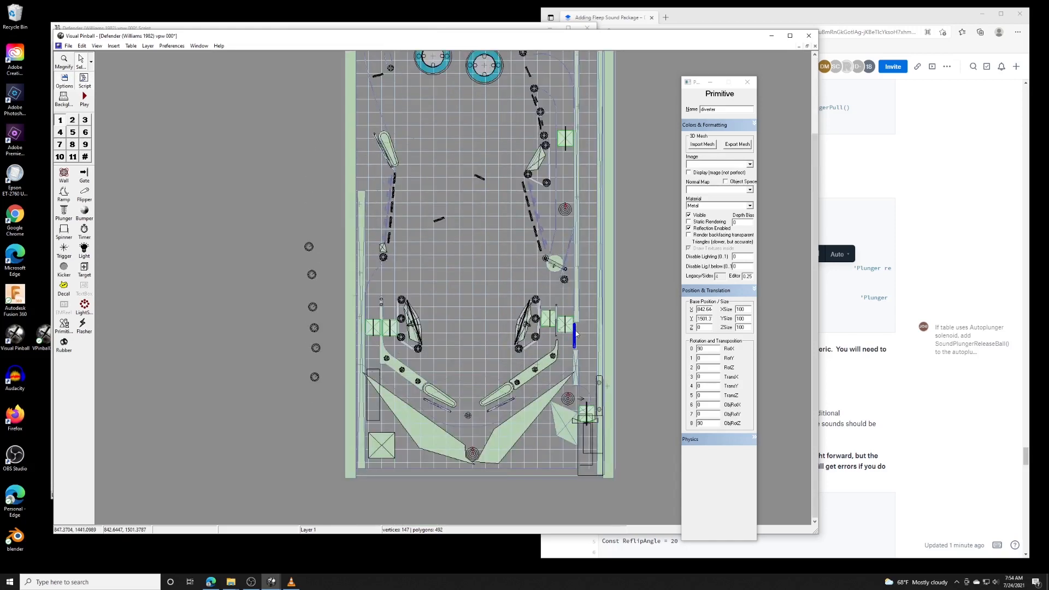
- Open the table's element list, sort it by name and select flipper3
click(82, 46)
click(109, 116)
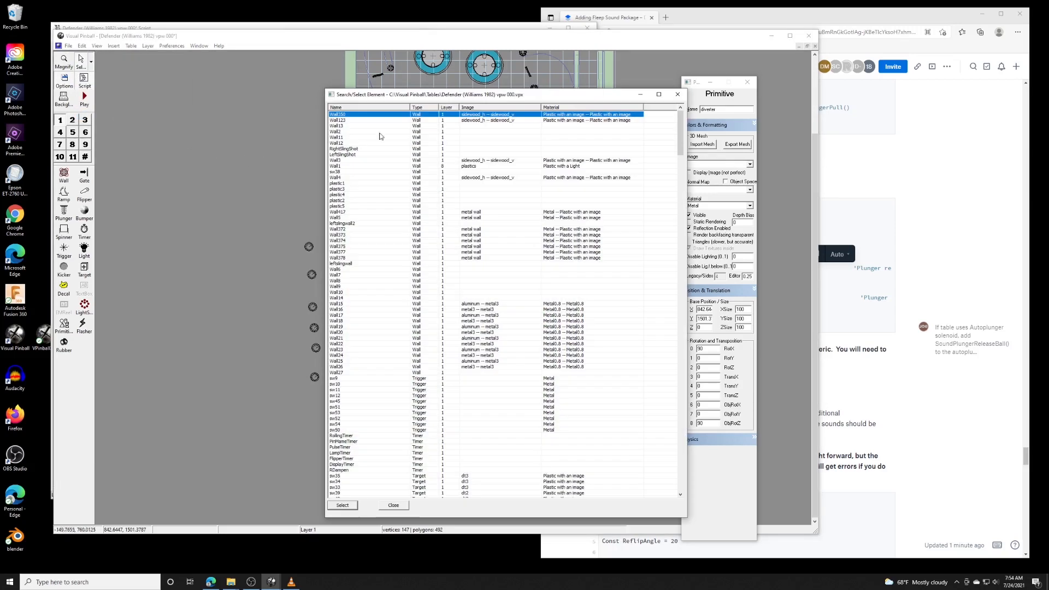
click(193, 25)
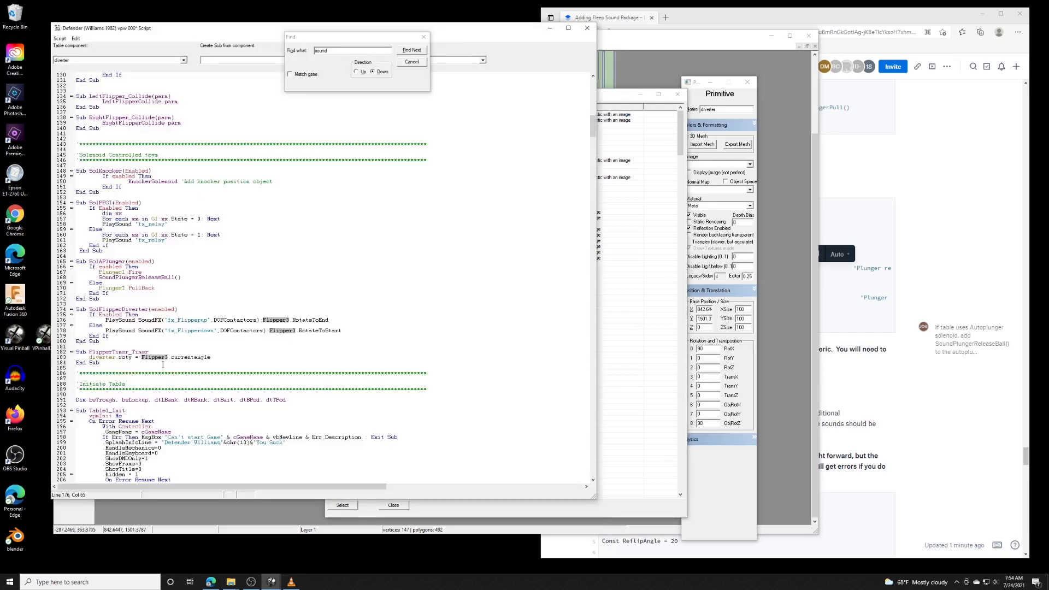
click(611, 99)
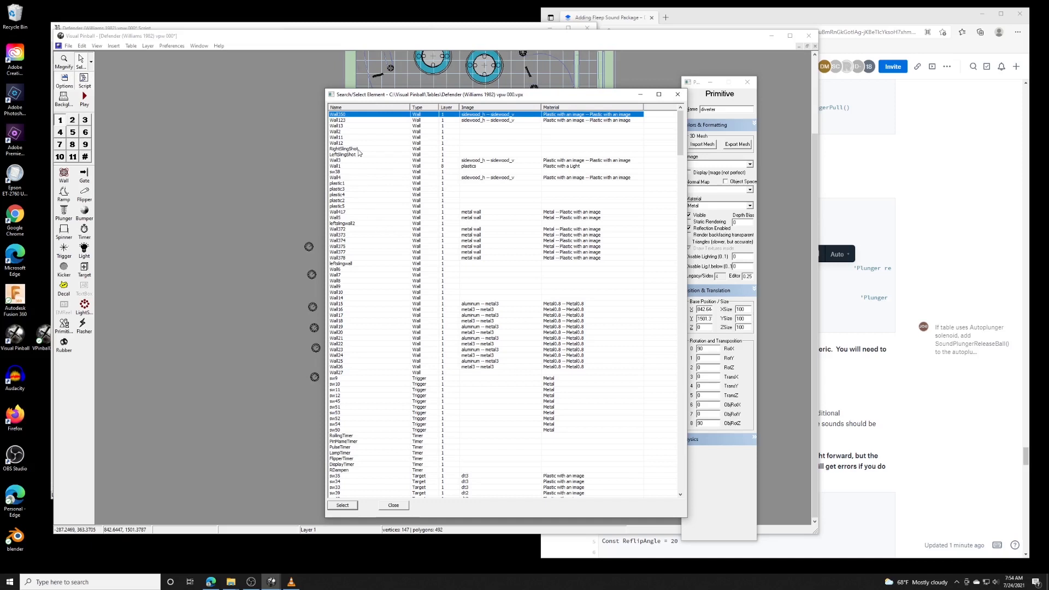
click(382, 107)
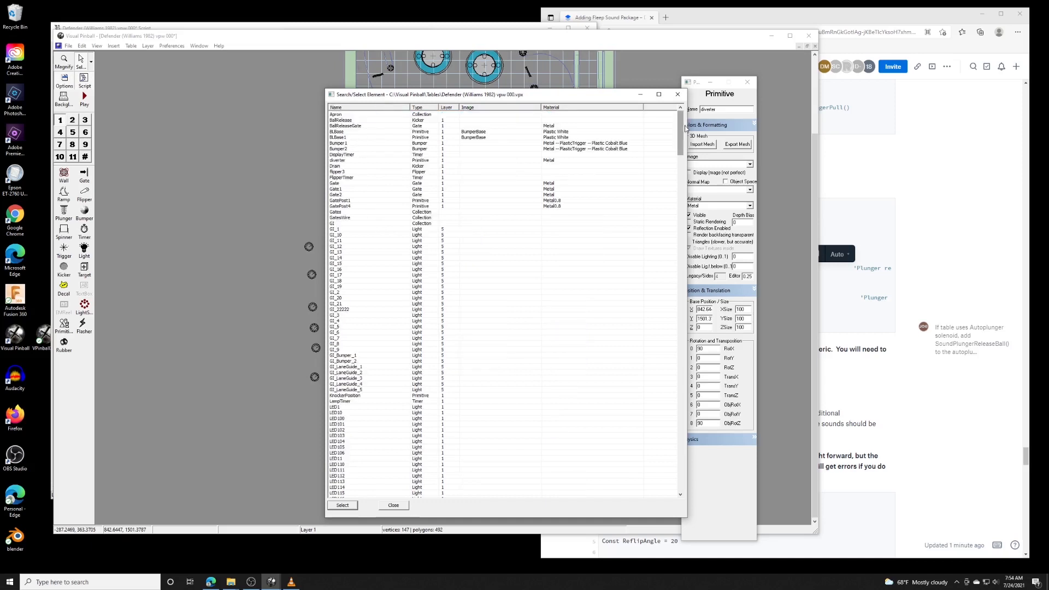
click(387, 195)
key(f)
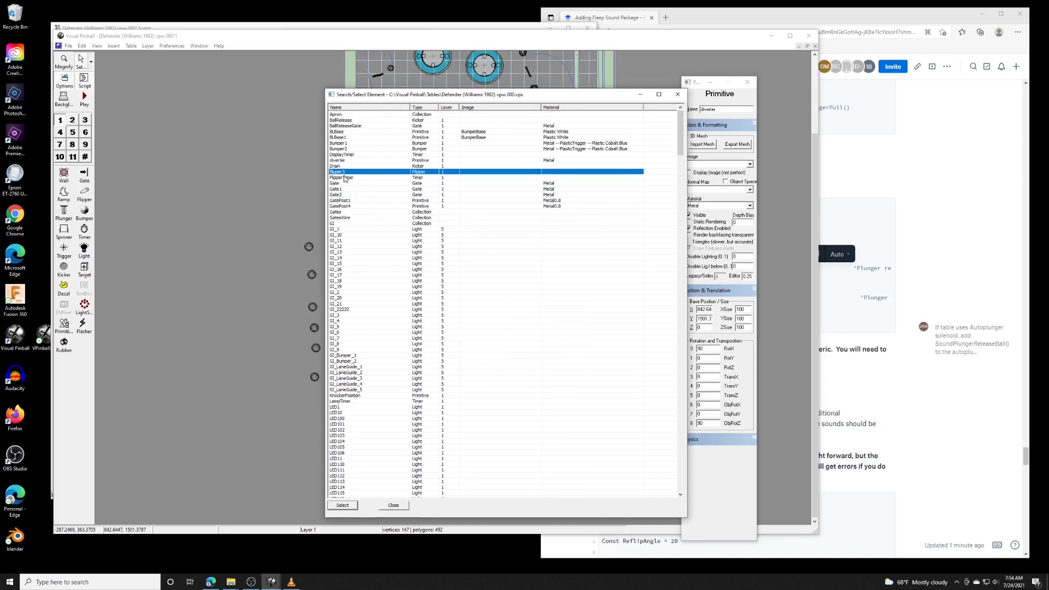
drag(483, 96, 819, 102)
click(689, 511)
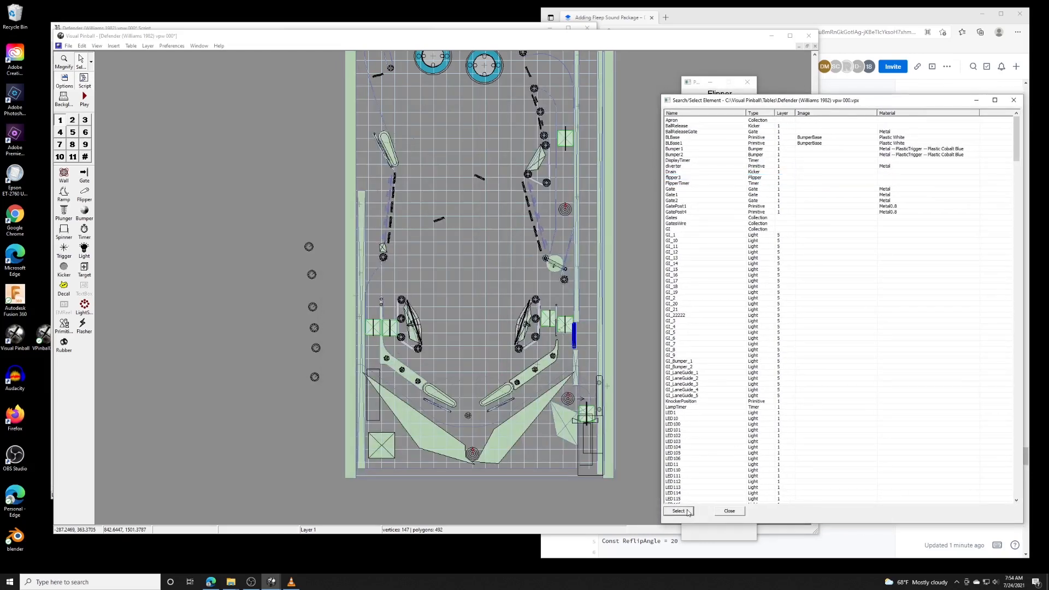
- Check the diverter area in the layout, close the element list and return to the table script
click(565, 349)
click(573, 342)
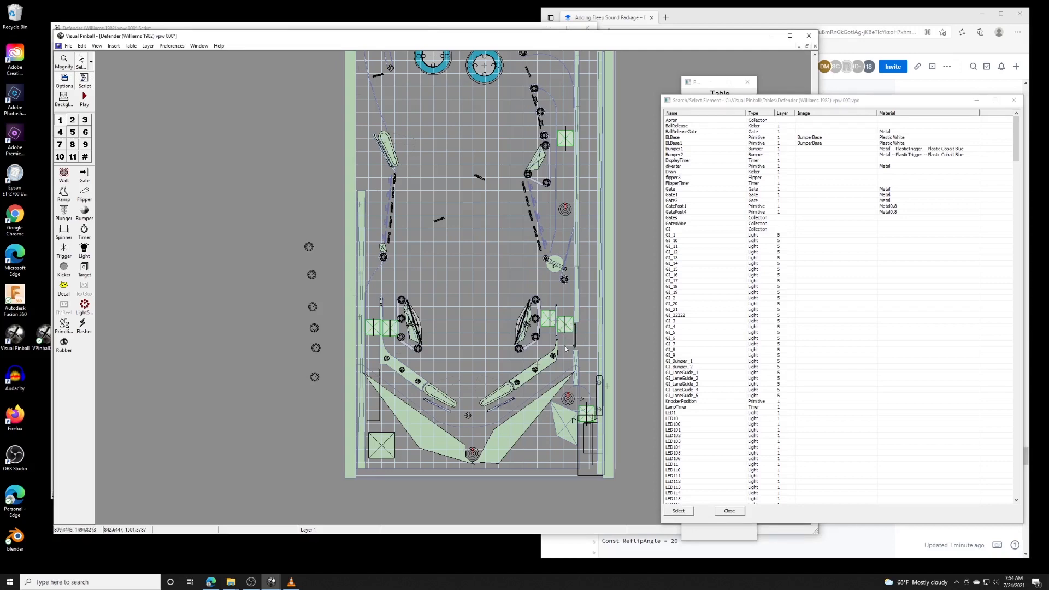
drag(923, 103, 845, 95)
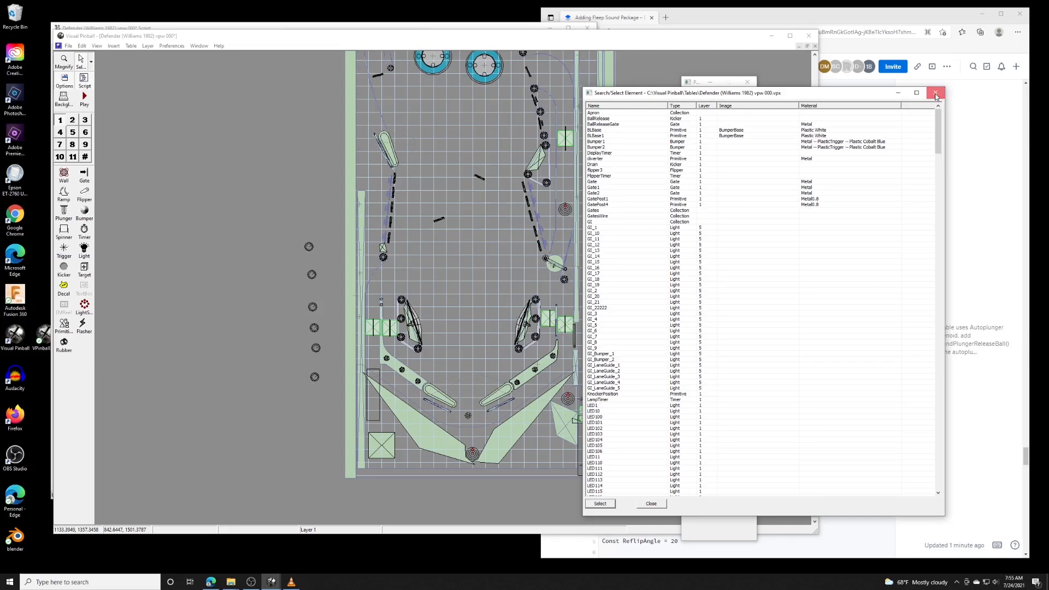
click(935, 93)
click(242, 28)
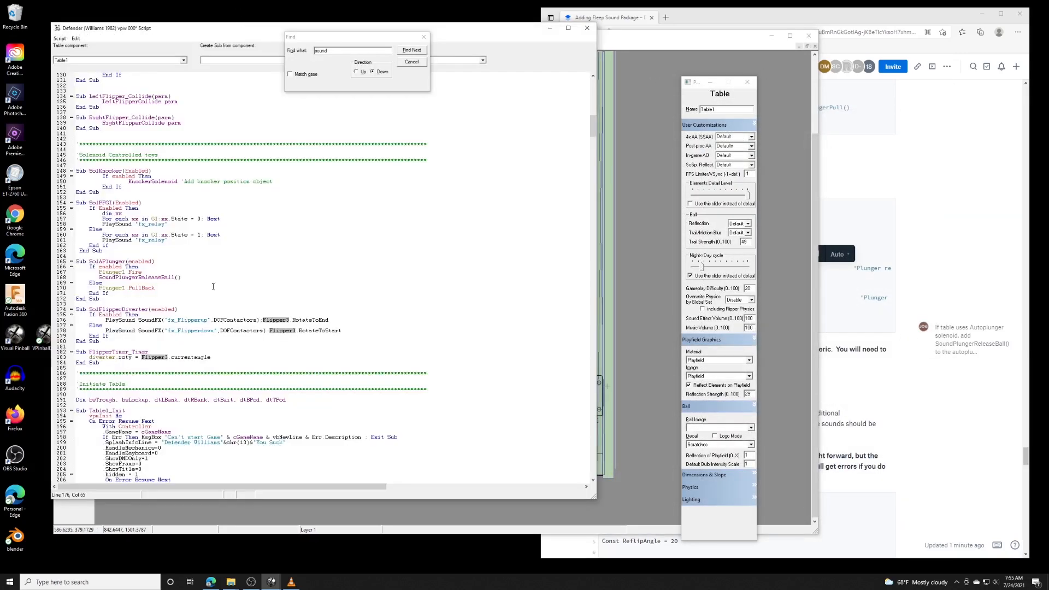
- Step through the next "sound" matches from SolFlipperDiverter to the dtLBank drop target InitSnd line in Table1_Init
click(257, 320)
click(412, 50)
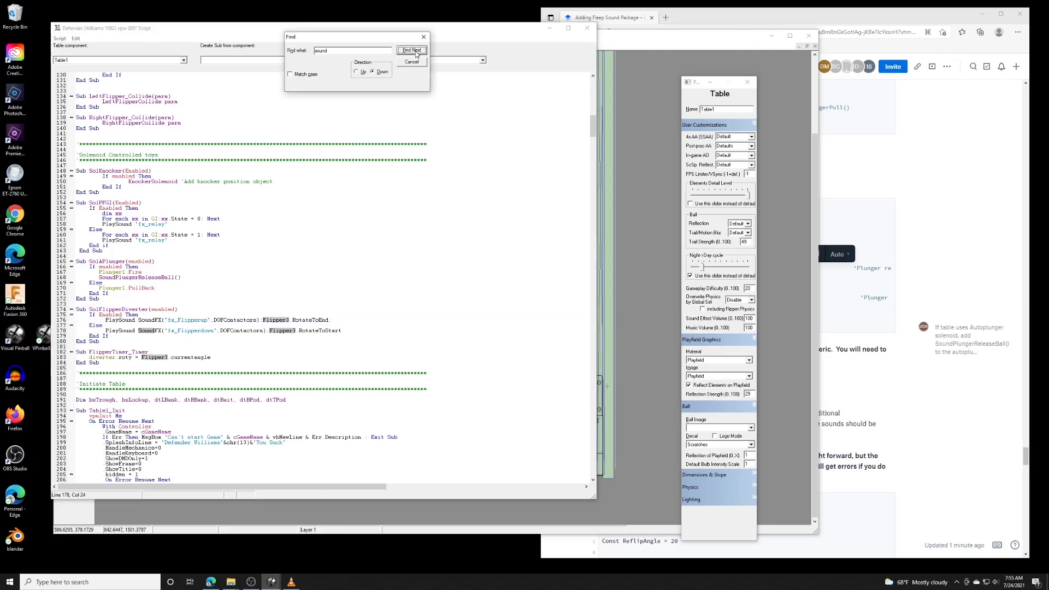
click(412, 50)
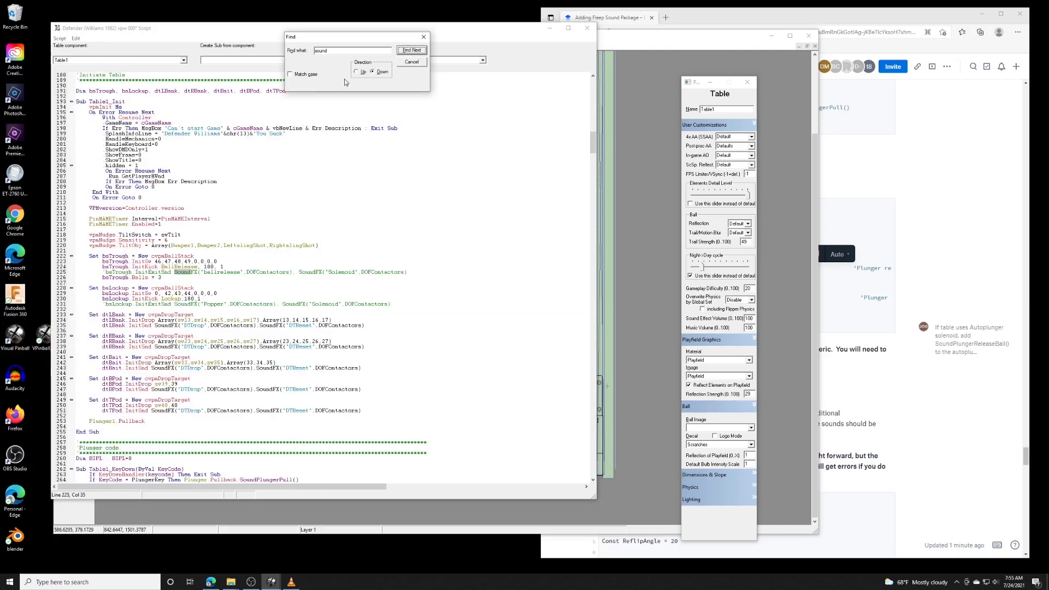
click(411, 50)
click(411, 52)
click(411, 52)
click(411, 53)
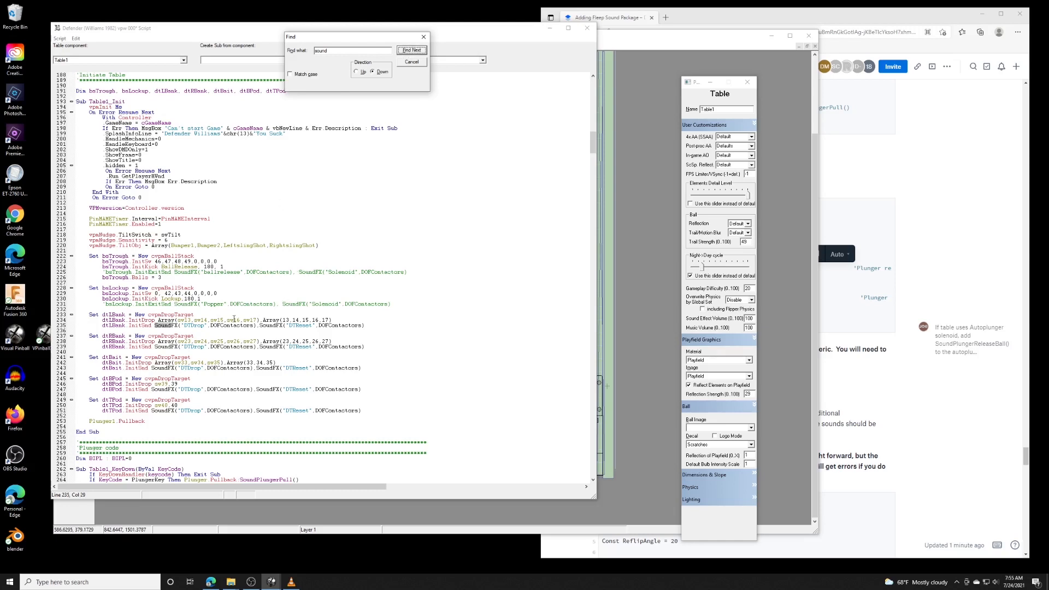
scroll(114, 332, down, 1)
click(184, 309)
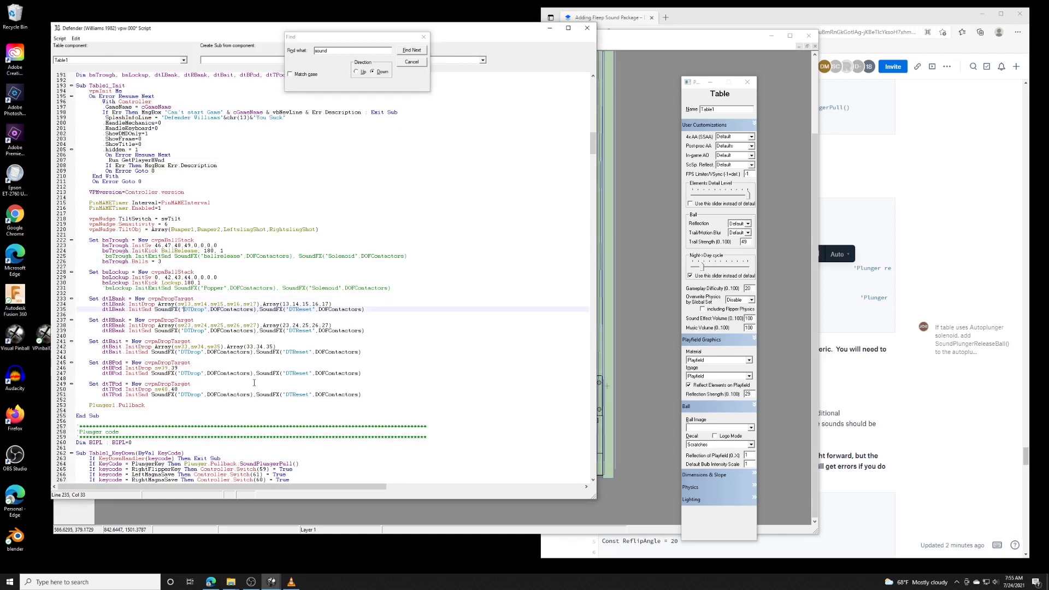
- Move the Find dialog clear of the code and step through the "sound" matches to SoundPlungerReleaseBall() in Table1_KeyUp
drag(369, 38, 364, 16)
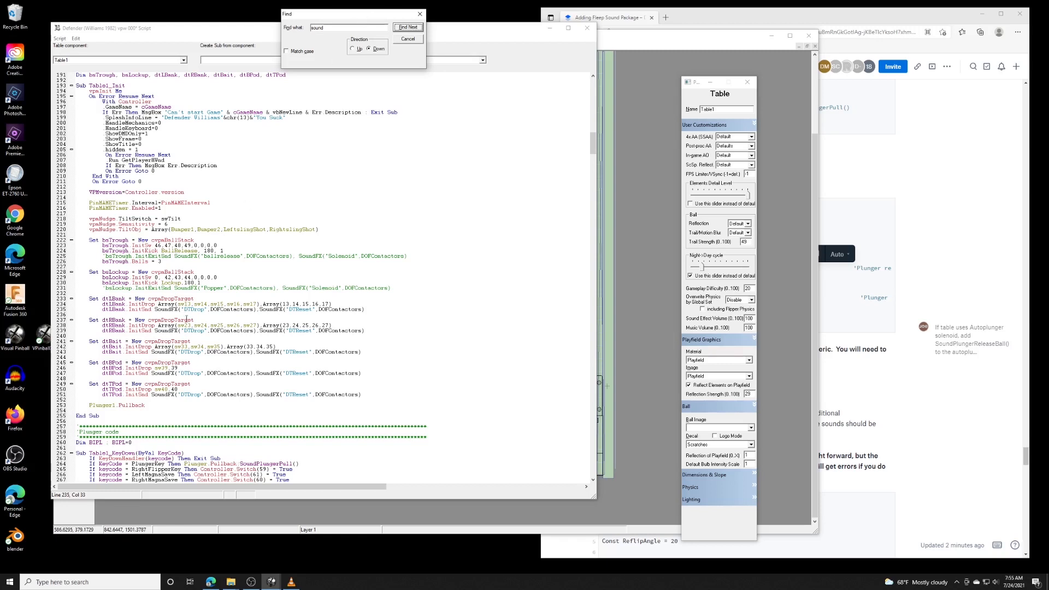
click(401, 28)
click(401, 28)
click(402, 27)
click(402, 27)
click(402, 28)
click(401, 28)
click(402, 28)
click(401, 28)
click(401, 27)
click(400, 27)
click(400, 27)
click(401, 28)
click(401, 28)
click(400, 27)
click(401, 28)
click(401, 28)
click(401, 28)
click(400, 28)
click(400, 28)
click(401, 27)
click(401, 28)
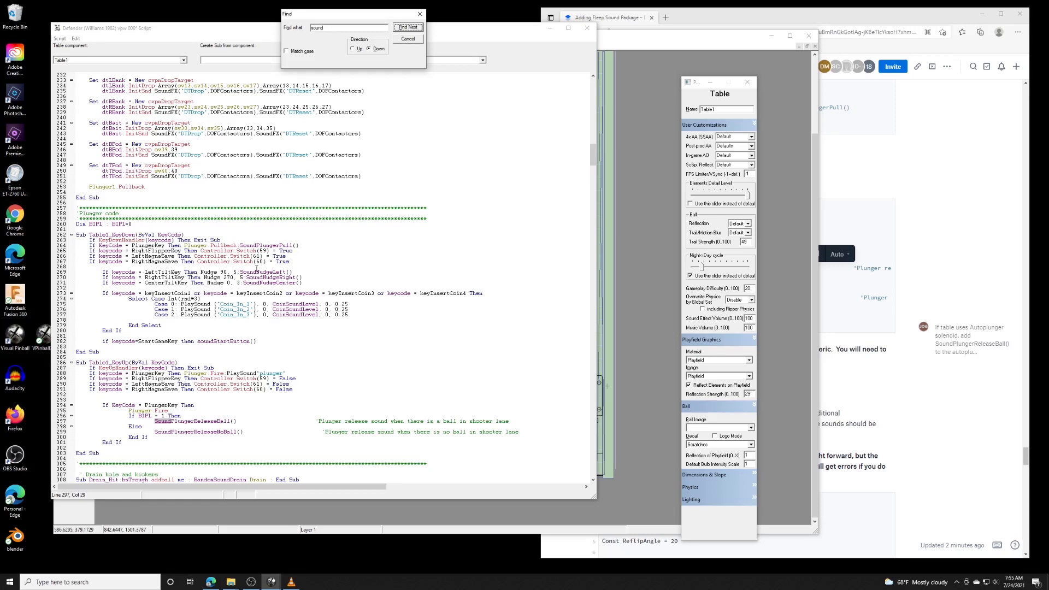
- Delete the old PlungerKey line containing PlaySound "plunger" from Table1_KeyUp, keeping the newer If KeyCode = PlungerKey block
click(283, 373)
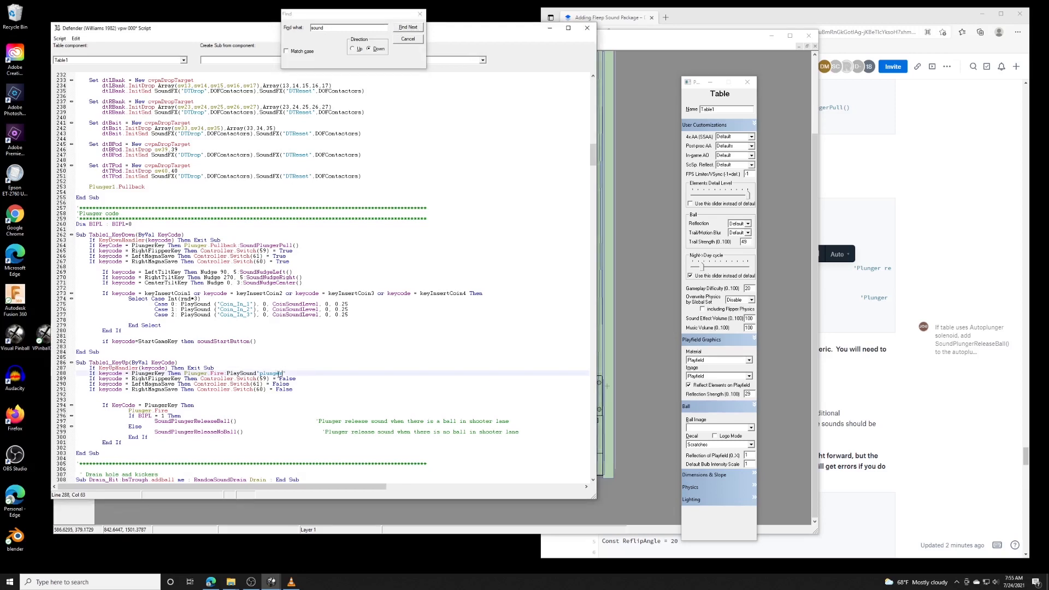
scroll(171, 377, down, 3)
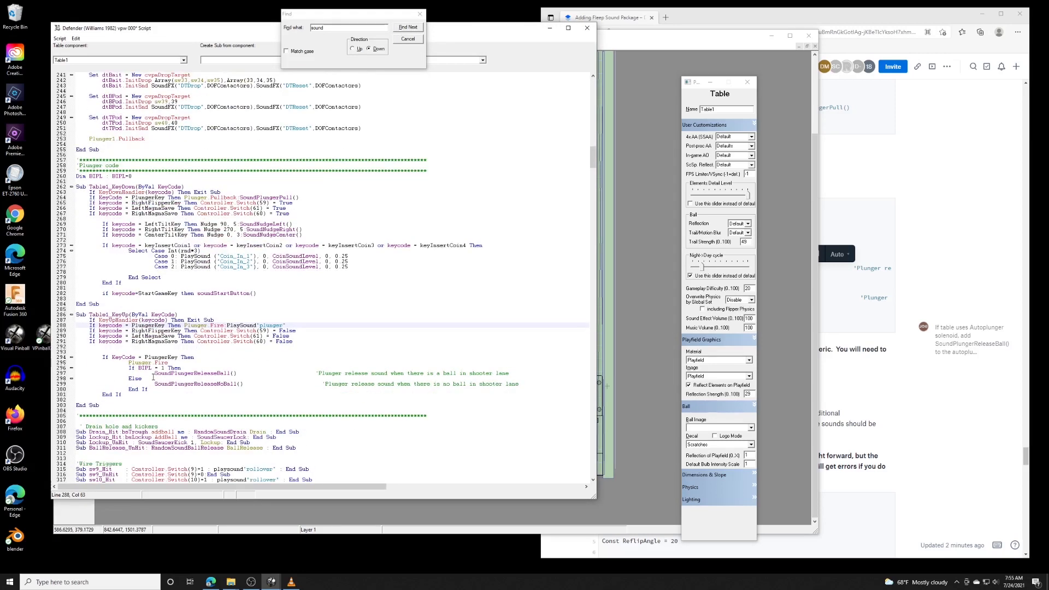
drag(299, 325, 227, 326)
drag(228, 326, 68, 329)
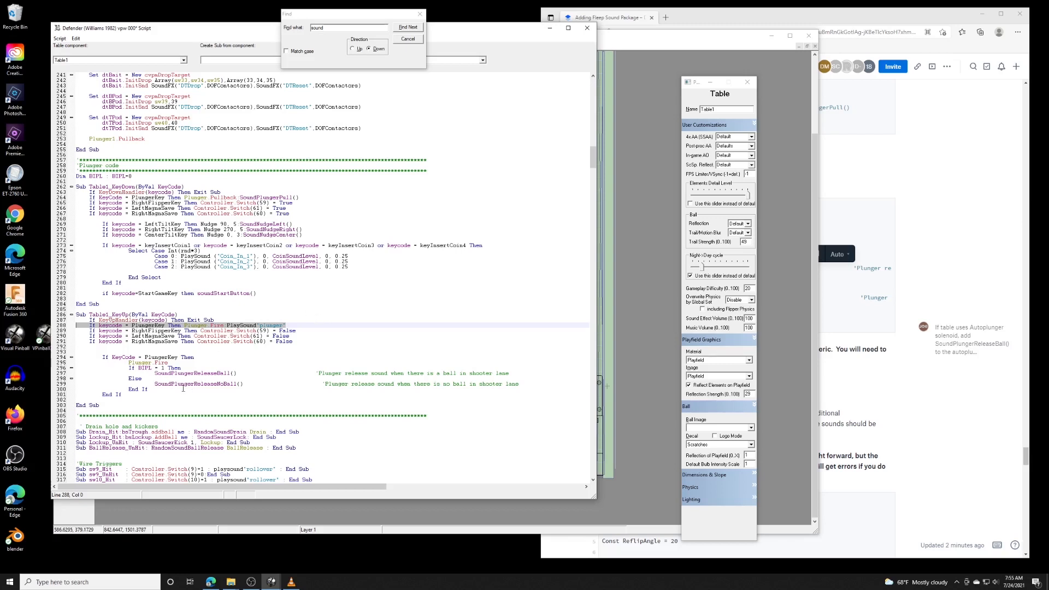
drag(163, 394, 76, 357)
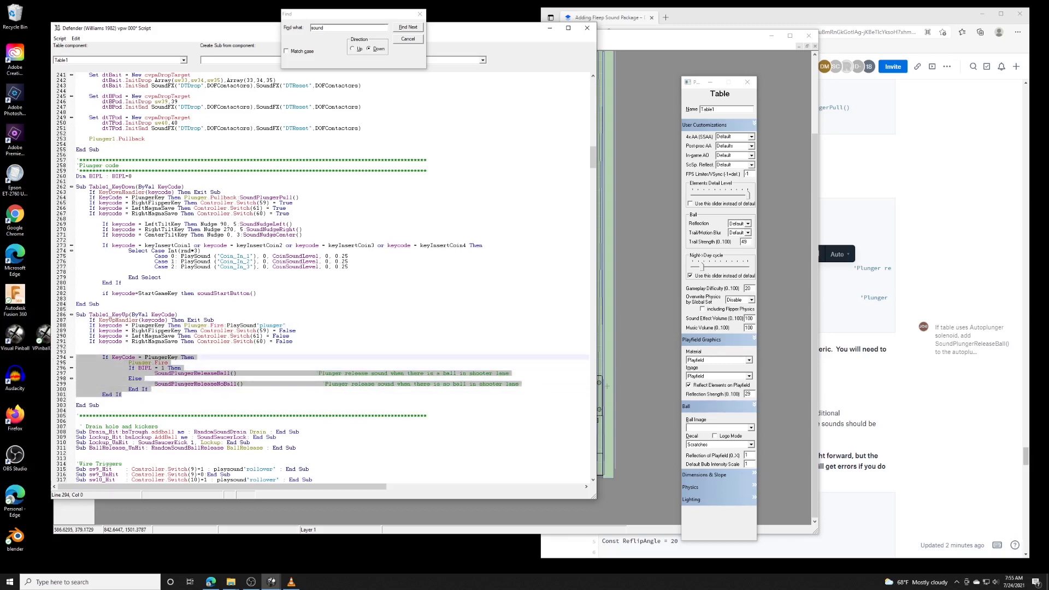
drag(285, 326, 56, 327)
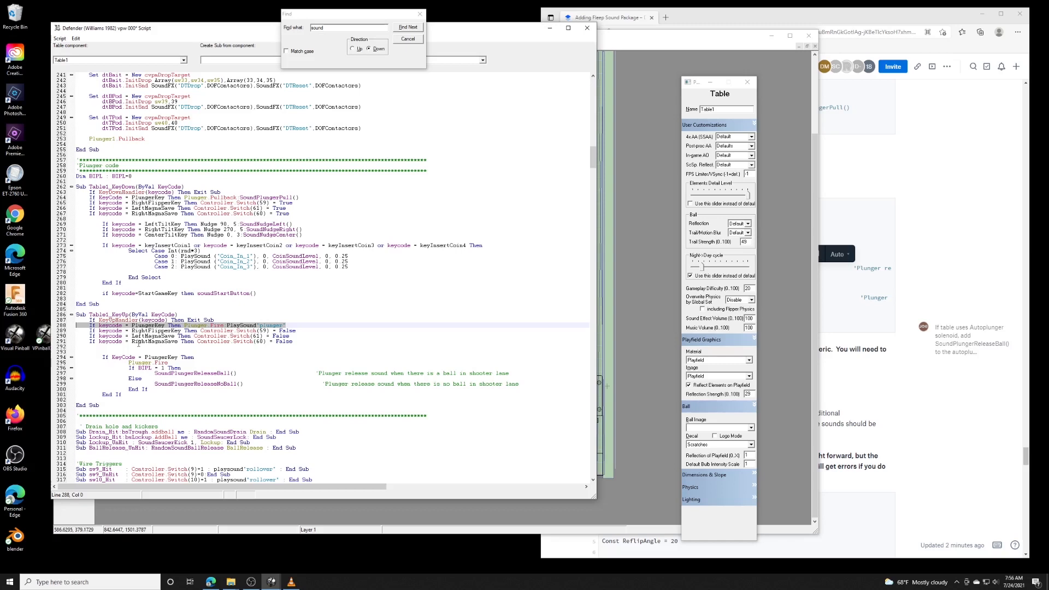
key(BackSpace)
key(BackSpace)
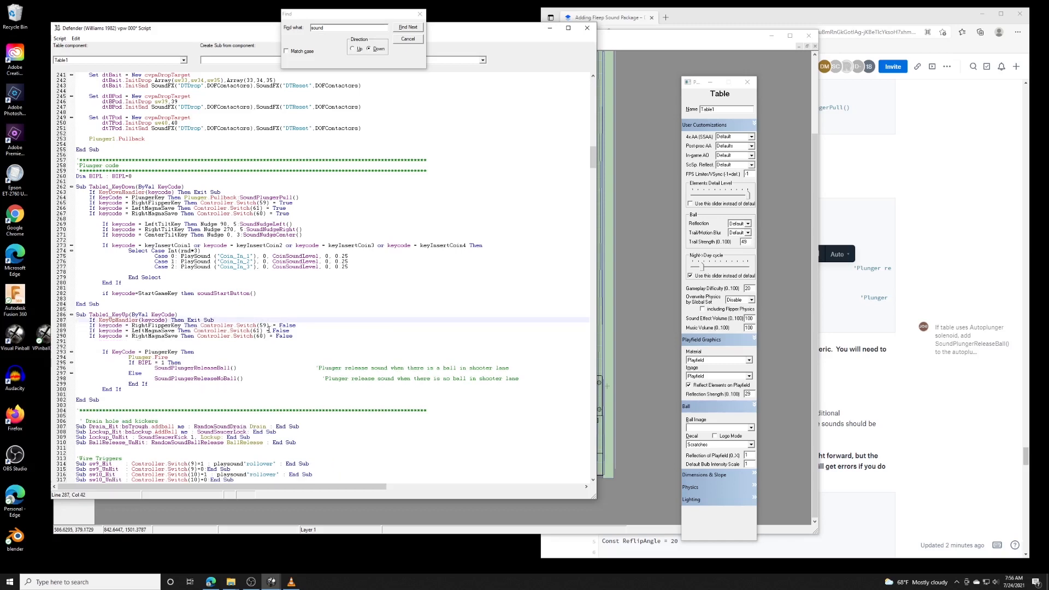
- Remove the extra blank line above the If KeyCode = PlungerKey block in Table1_KeyUp
click(127, 344)
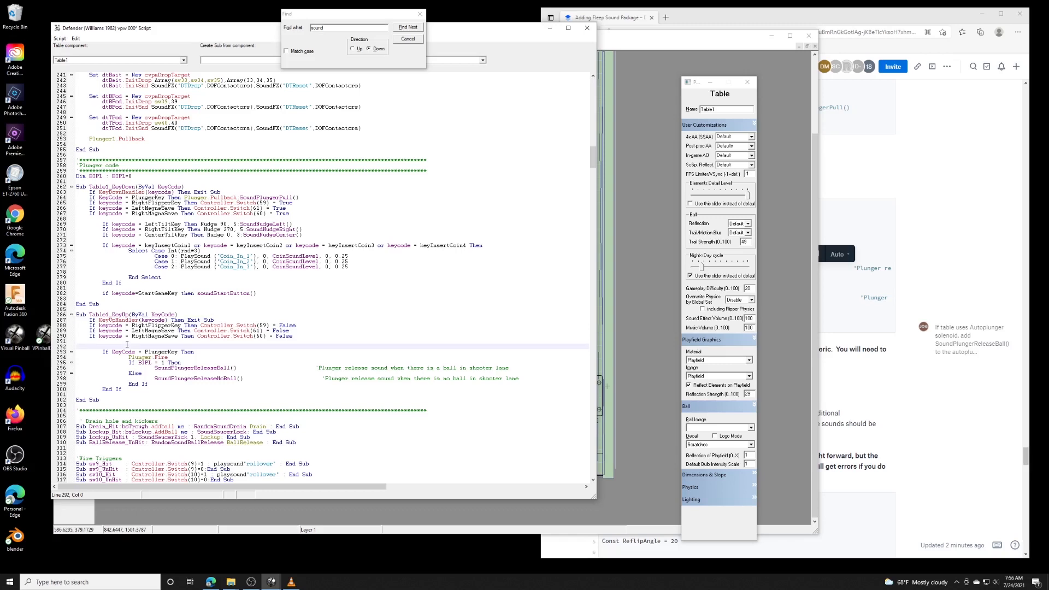
key(BackSpace)
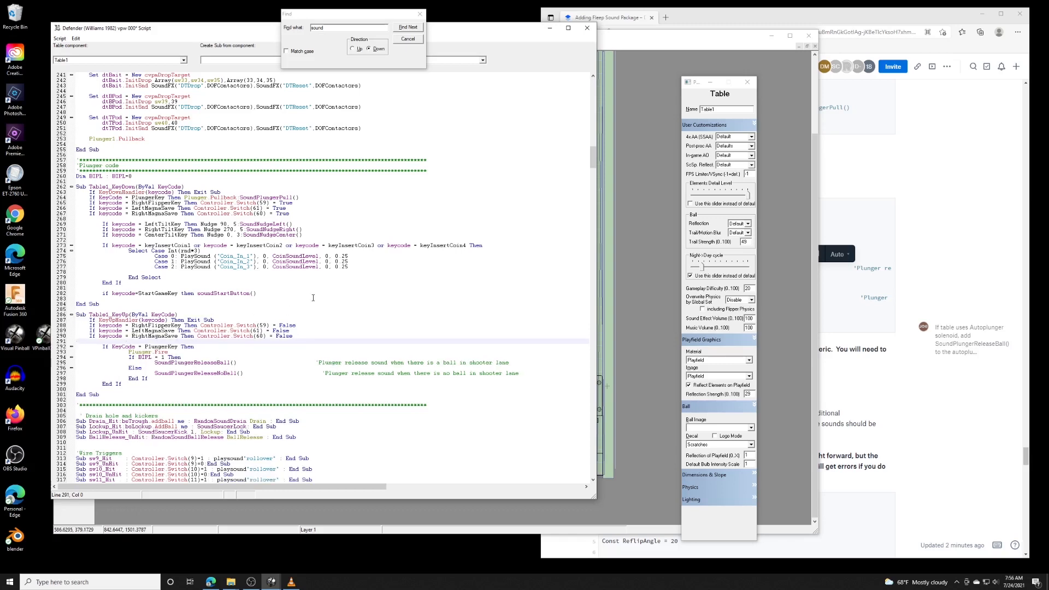
drag(125, 389, 77, 347)
click(180, 315)
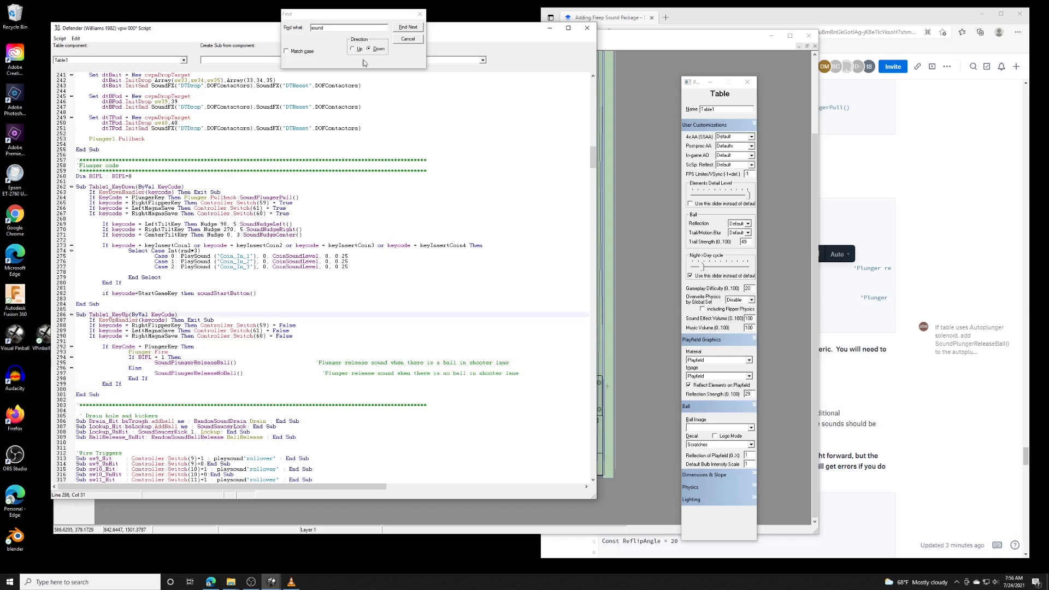
- Continue through the "sound" matches past the drain and kicker subs to the playsound "rollover" call in sw9_Hit
click(404, 27)
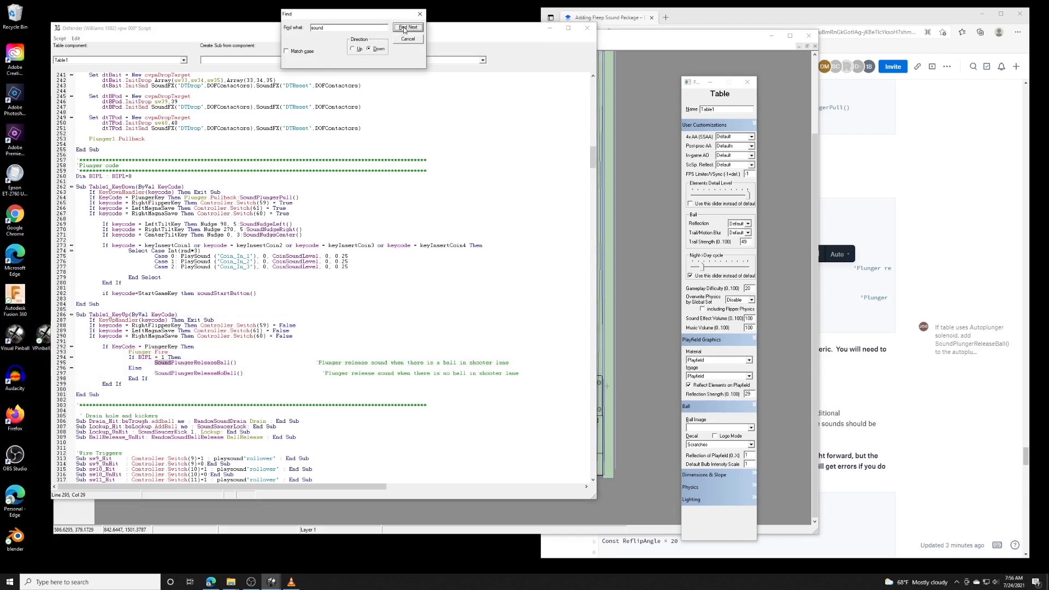
click(405, 28)
click(405, 28)
click(405, 28)
click(404, 28)
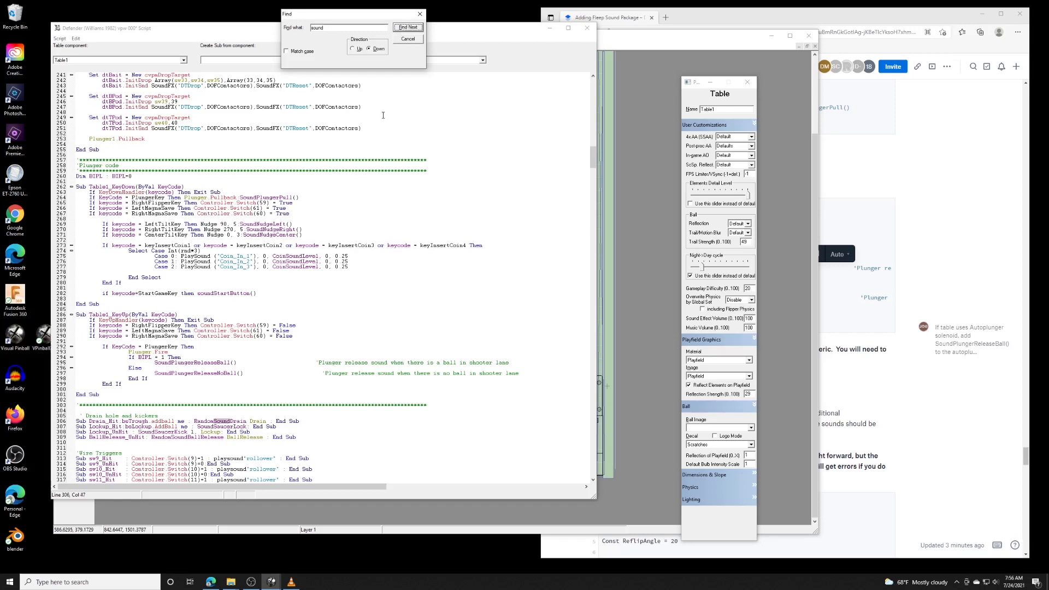
scroll(268, 390, down, 4)
click(411, 28)
click(412, 28)
click(413, 29)
click(412, 28)
scroll(278, 371, down, 8)
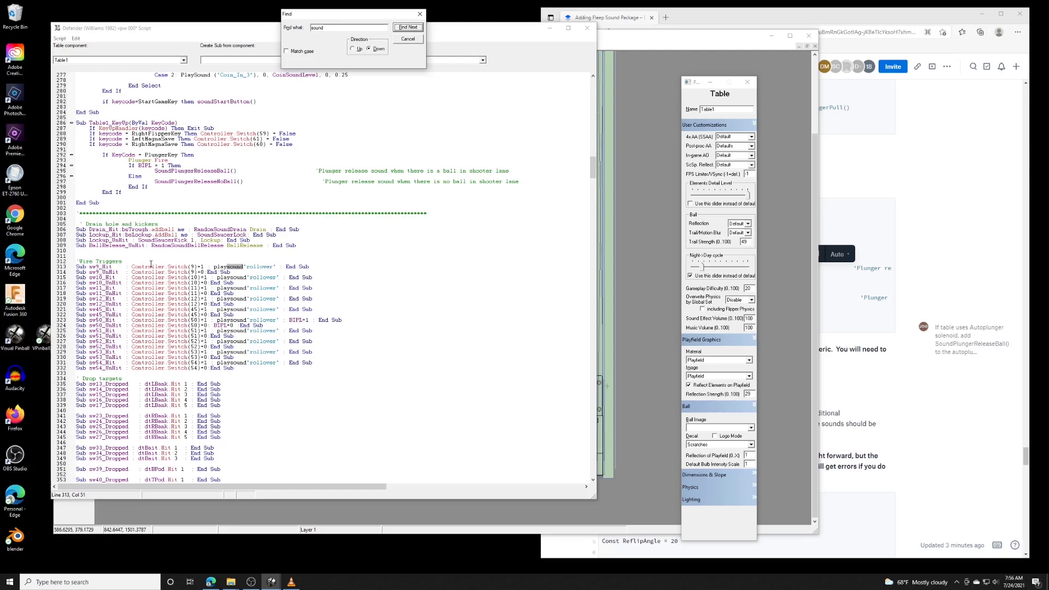
- Highlight the playsound "rollover" call in sw9_Hit to examine how the wire triggers play their sound
drag(278, 266, 204, 267)
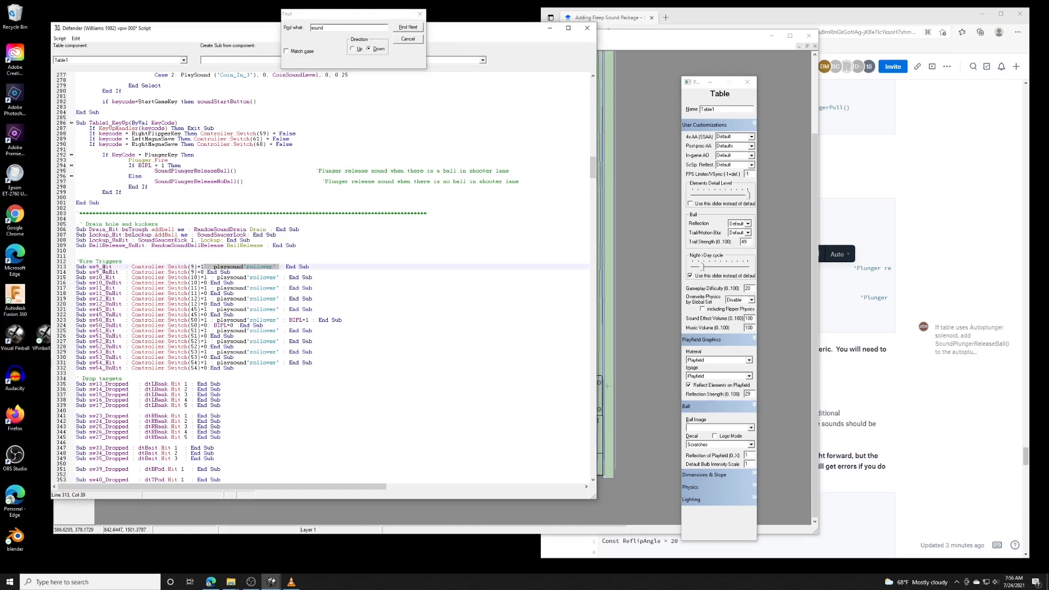
click(277, 268)
drag(277, 267, 269, 272)
- Check the Rollovers collection in the table's Collection Manager, close it and return to the table script
click(628, 33)
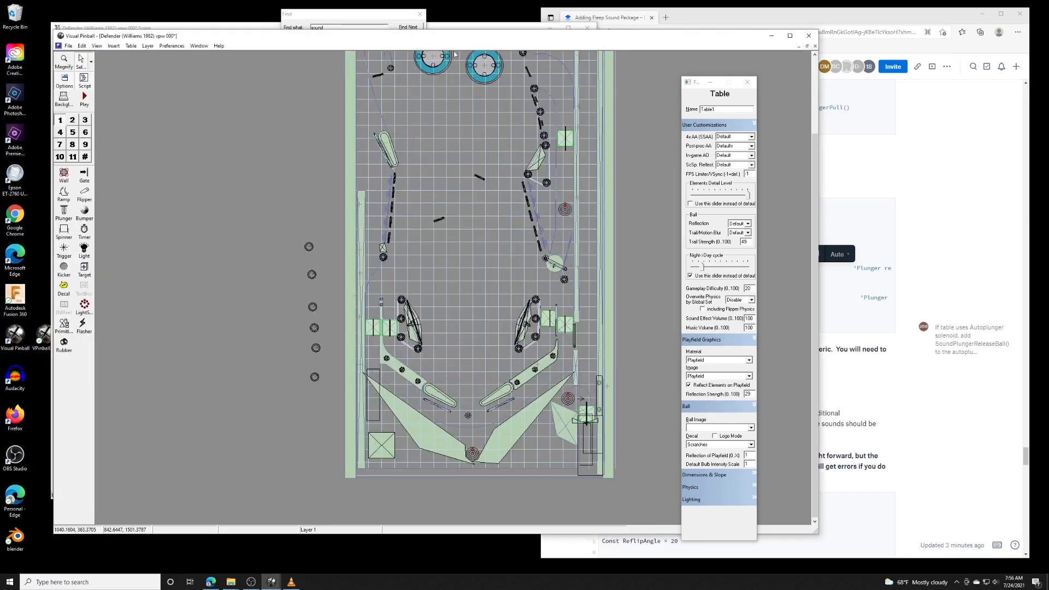
click(138, 47)
click(153, 131)
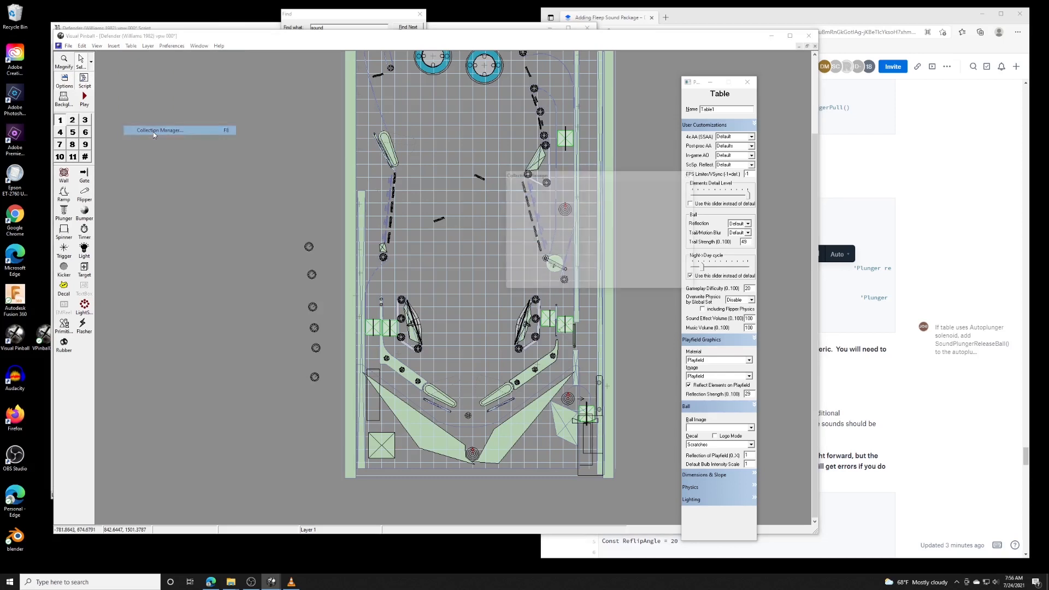
drag(550, 179, 191, 147)
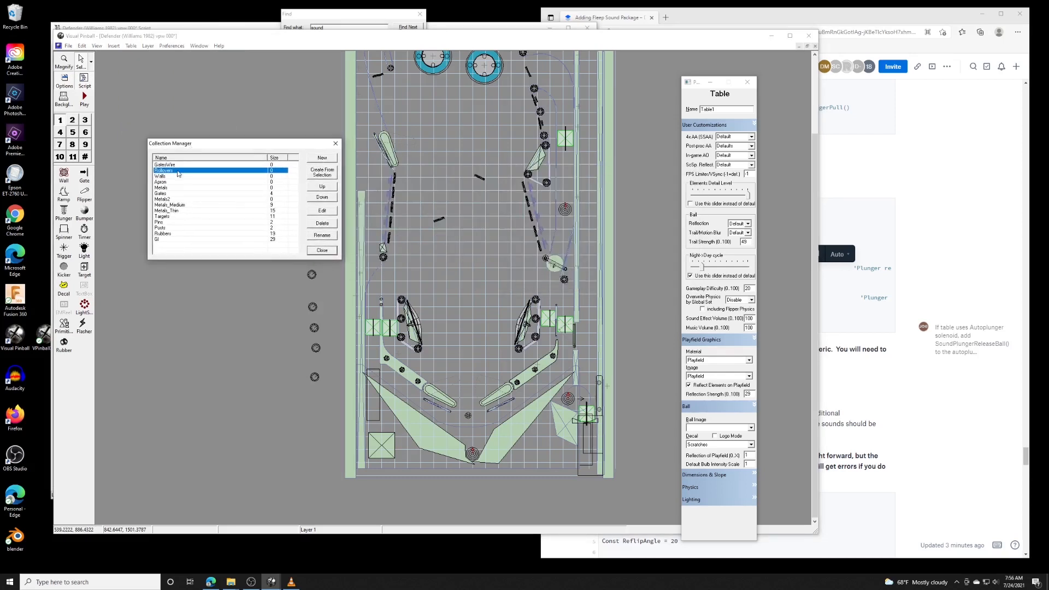
click(321, 250)
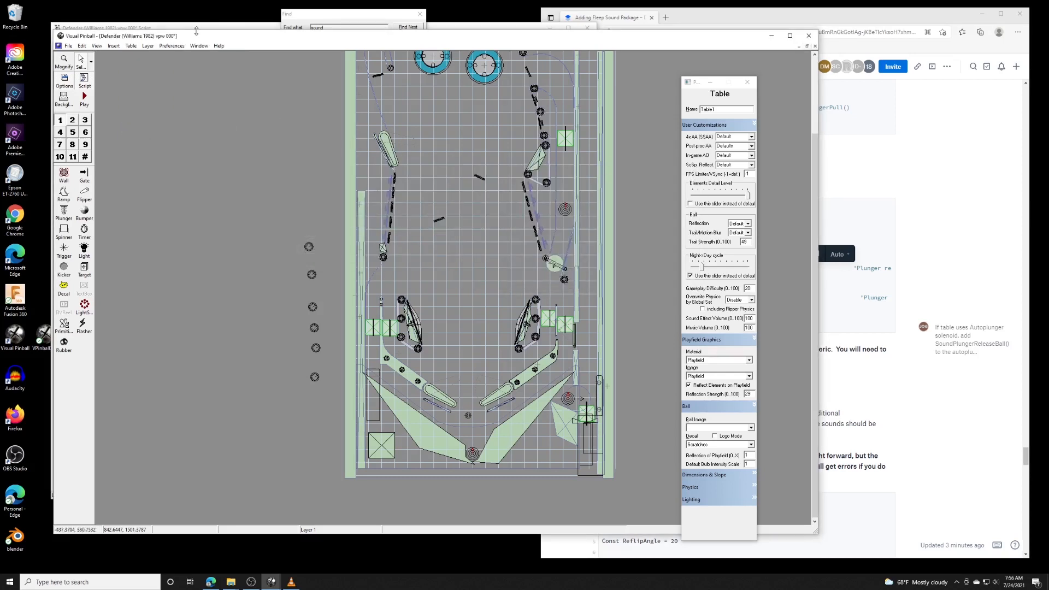
click(227, 27)
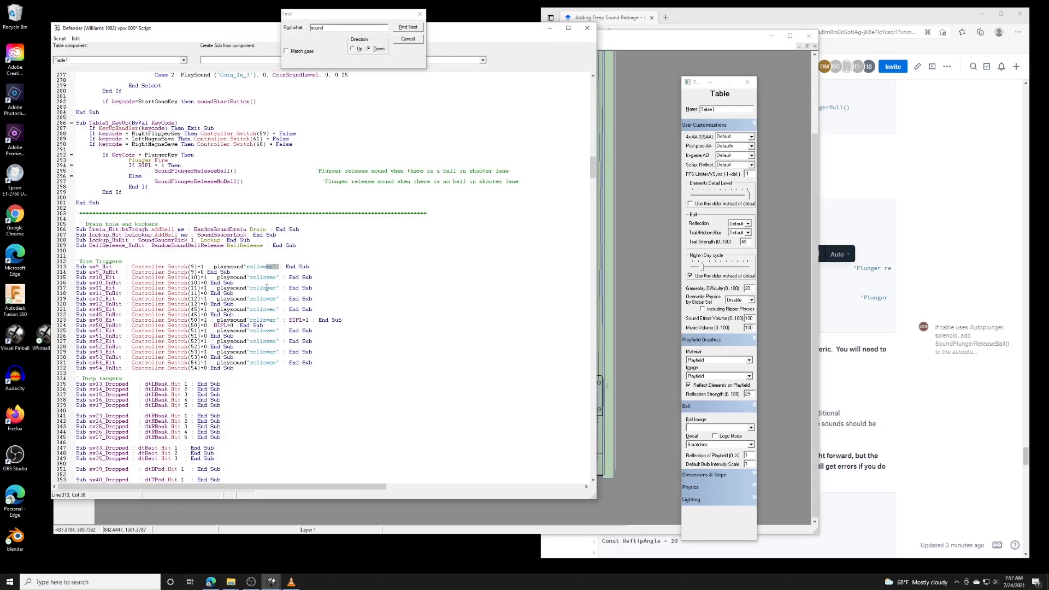
- Delete the playsound "rollover" call from every wire trigger Hit sub, from sw9_Hit through sw54_Hit, keeping BIPL=1 in sw50_Hit
drag(216, 268, 284, 266)
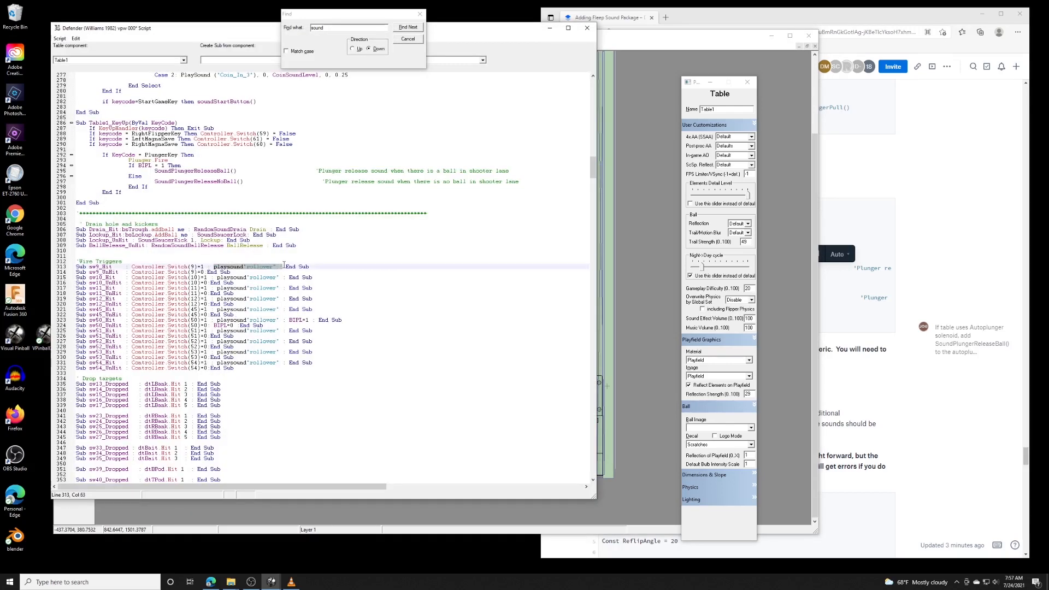
key(Delete)
drag(217, 277, 288, 277)
key(Delete)
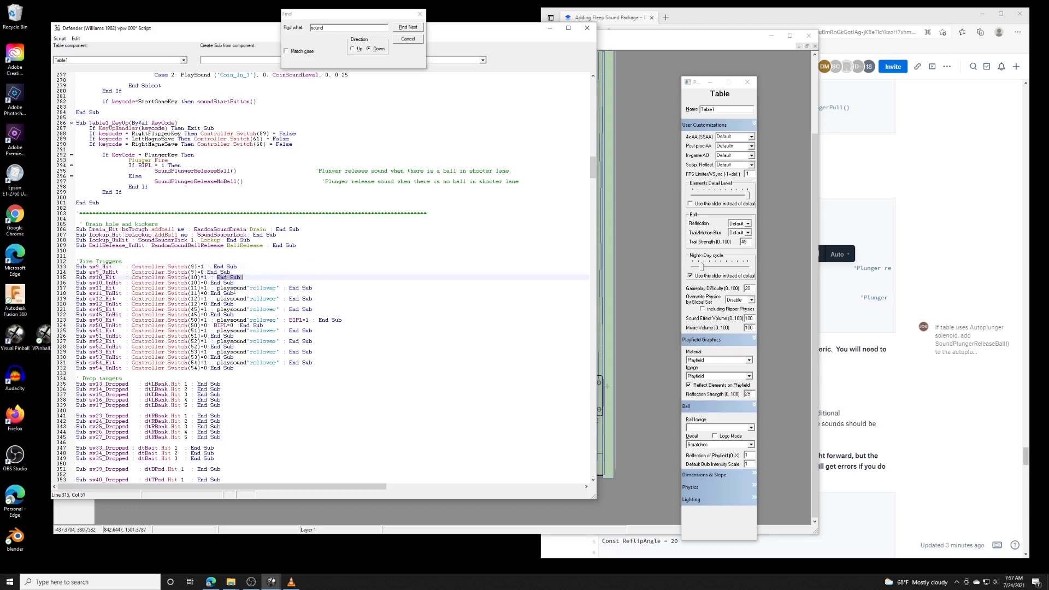
drag(218, 288, 289, 288)
key(Delete)
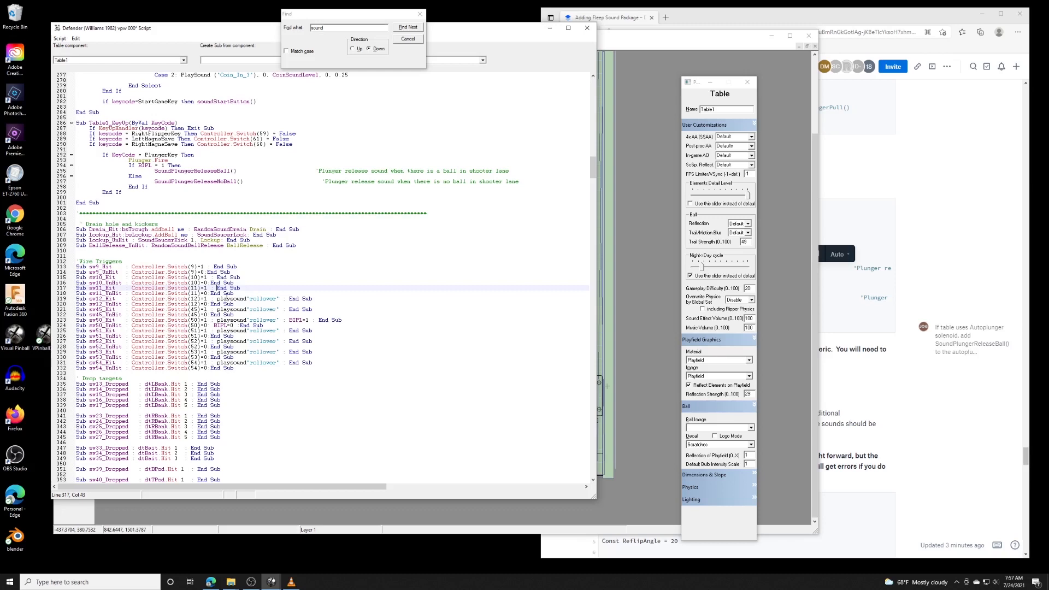
drag(217, 298, 288, 298)
key(Delete)
drag(217, 310, 289, 309)
key(Delete)
drag(217, 319, 288, 320)
key(Delete)
drag(218, 330, 288, 330)
key(Delete)
drag(217, 341, 288, 342)
key(Delete)
drag(217, 352, 289, 352)
key(Delete)
drag(217, 363, 289, 363)
key(Delete)
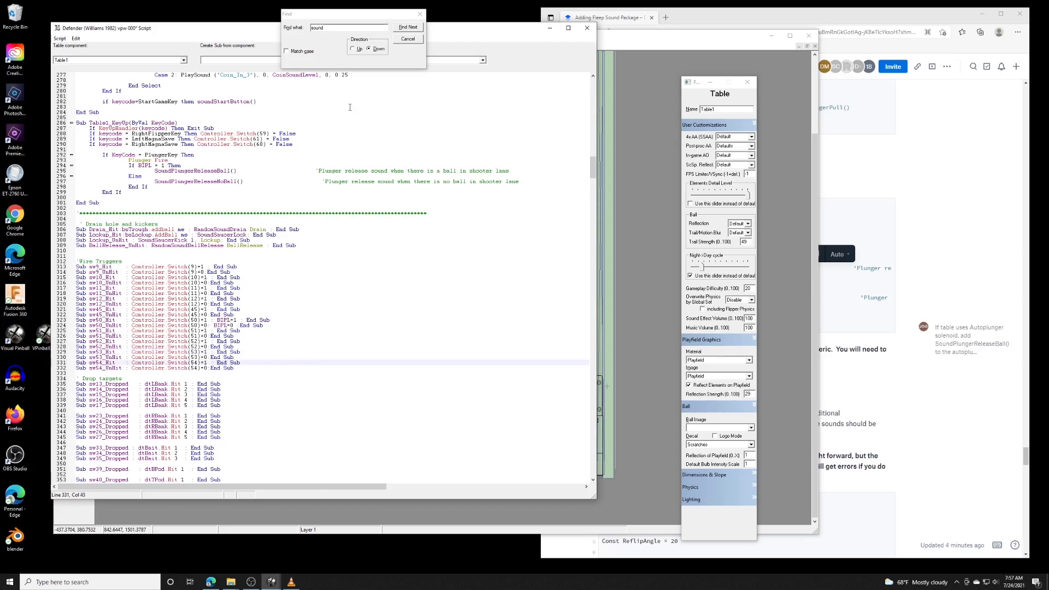
- Go to the next "sound" match, the playsound call in sw38_hit under Scoring Rubbers, and compare it against the table layout
click(407, 29)
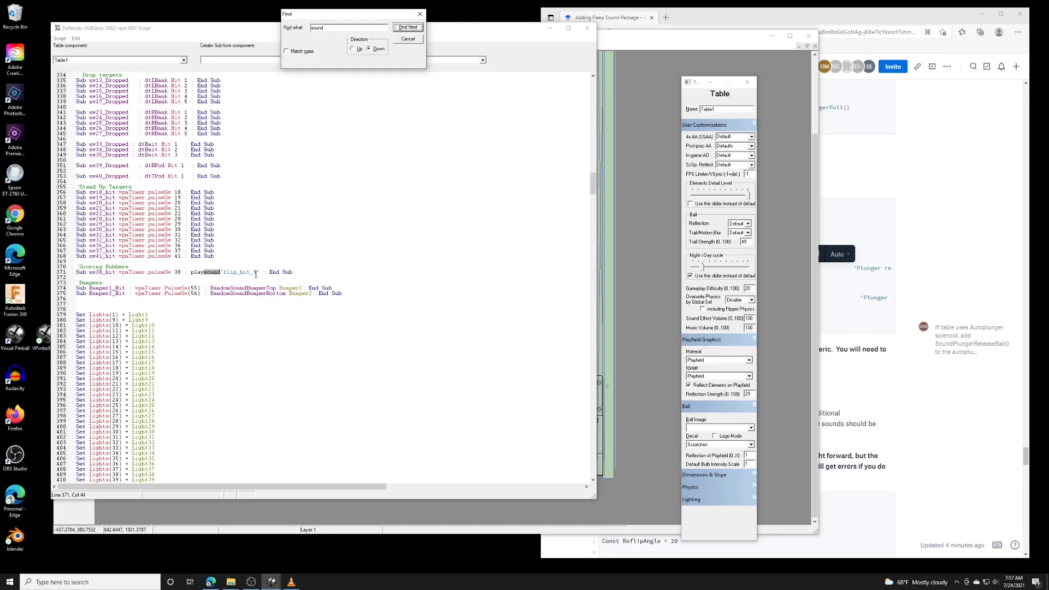
click(100, 272)
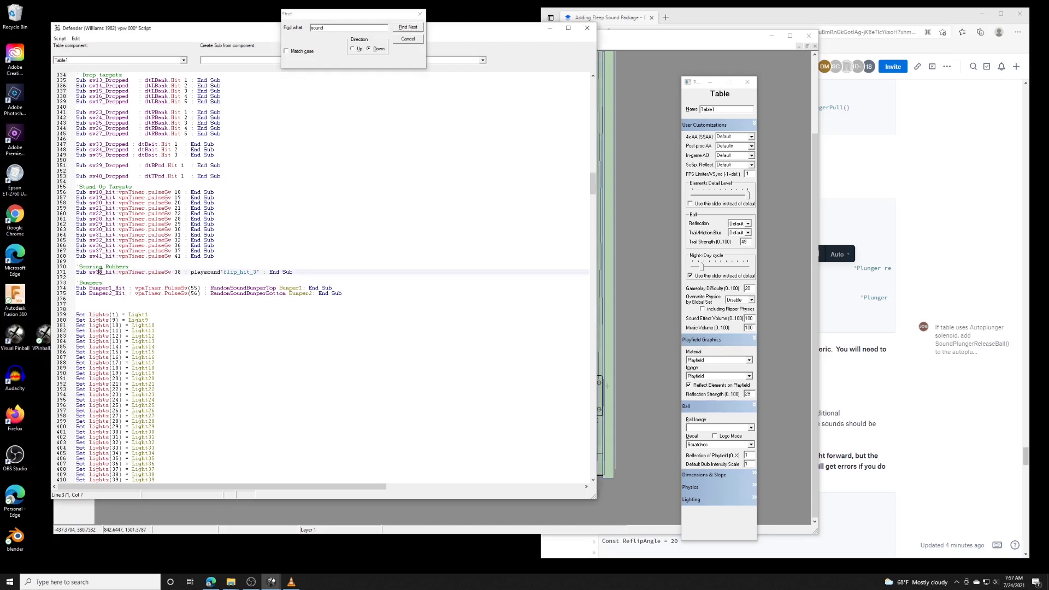
click(653, 42)
drag(323, 43, 343, 46)
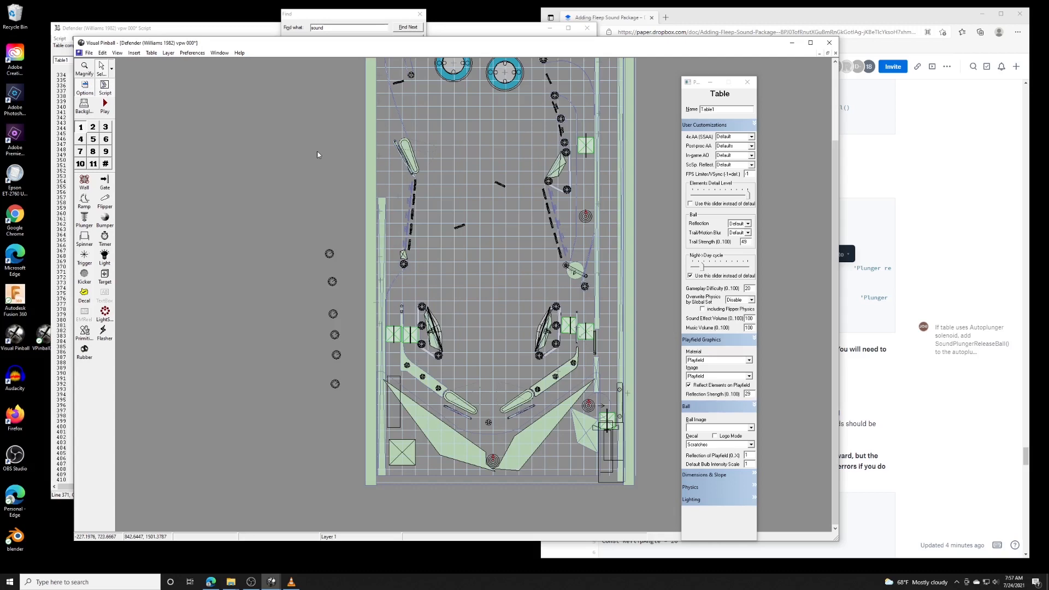
click(154, 28)
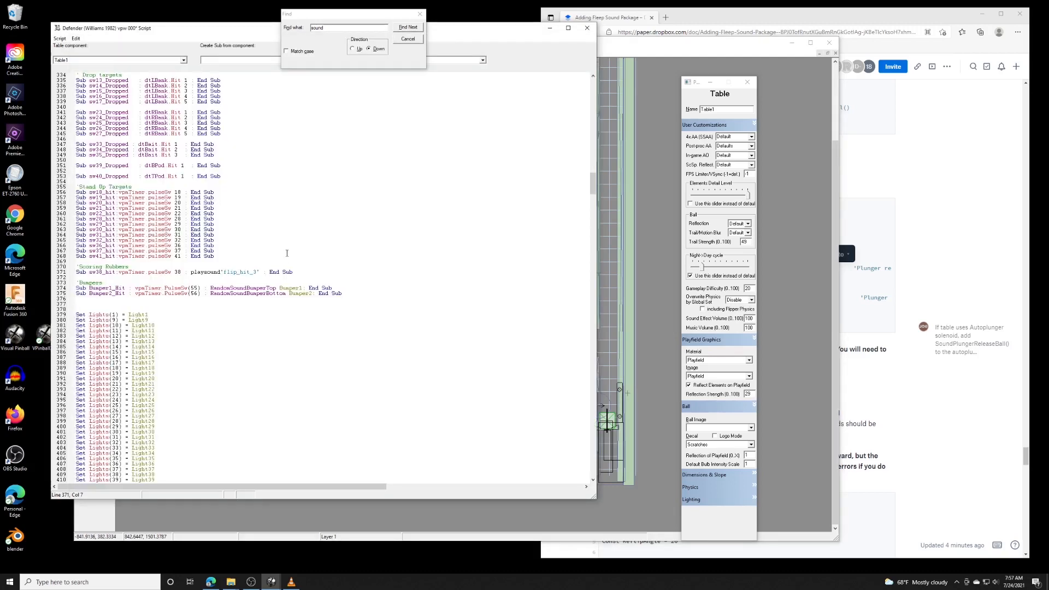
click(663, 48)
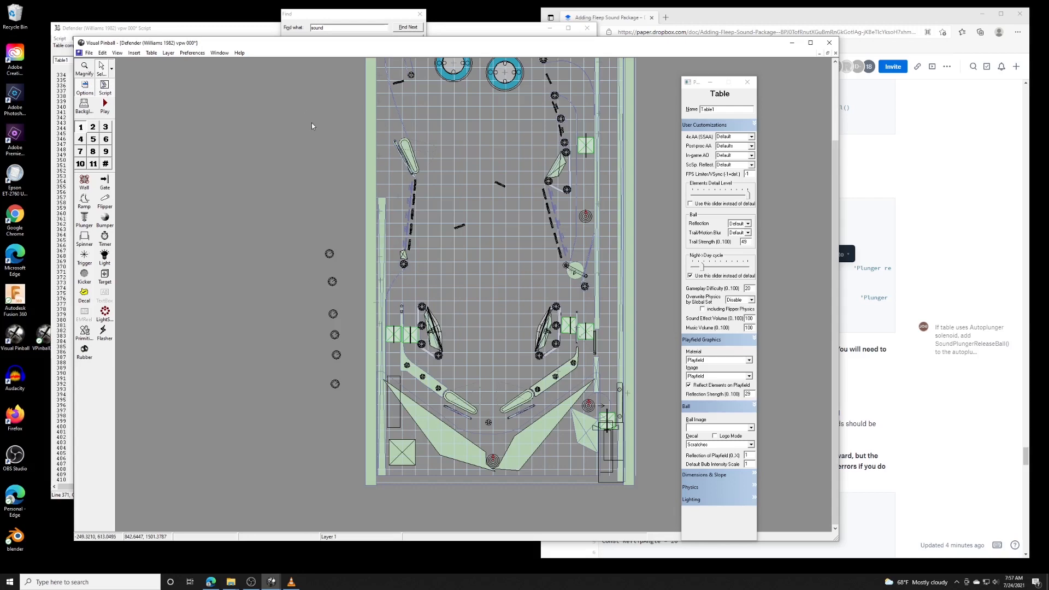
click(175, 29)
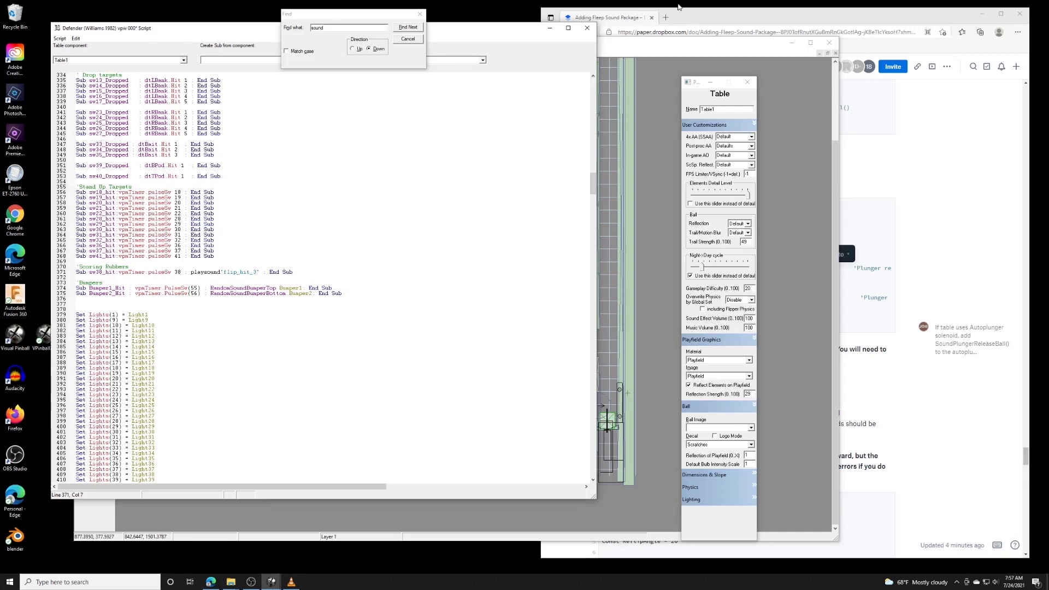
- Find the sw38 wall in the table's element list, sorted by name in reverse, and select it to examine its place on the playfield
click(626, 56)
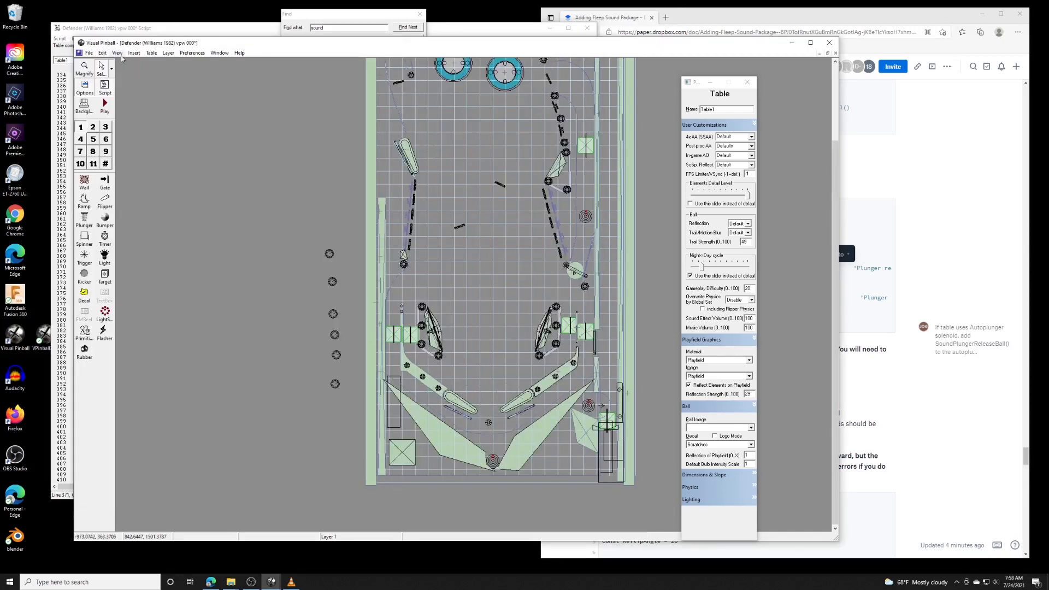
click(103, 53)
click(127, 122)
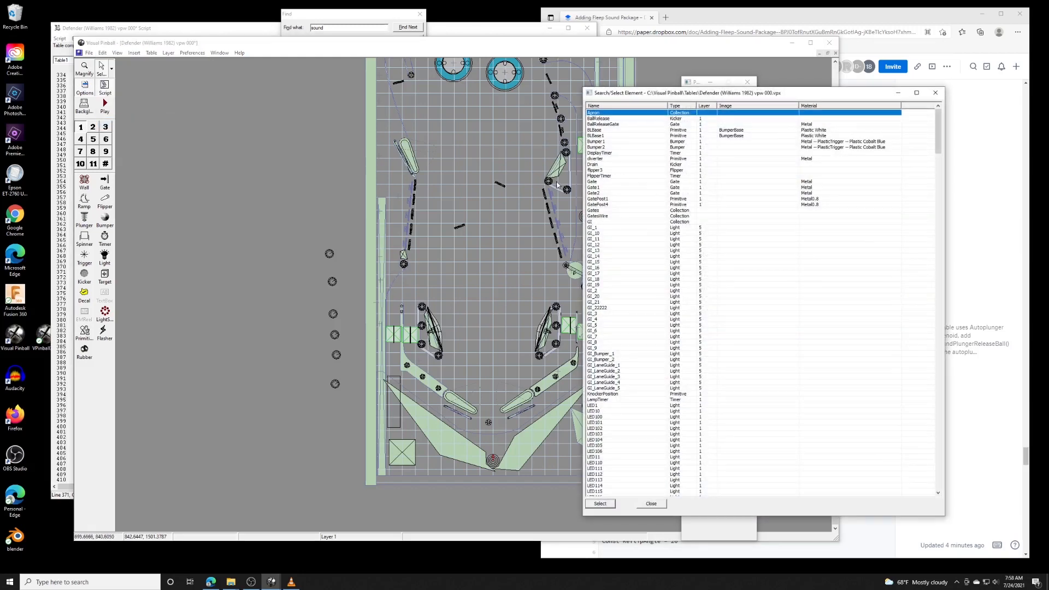
click(618, 107)
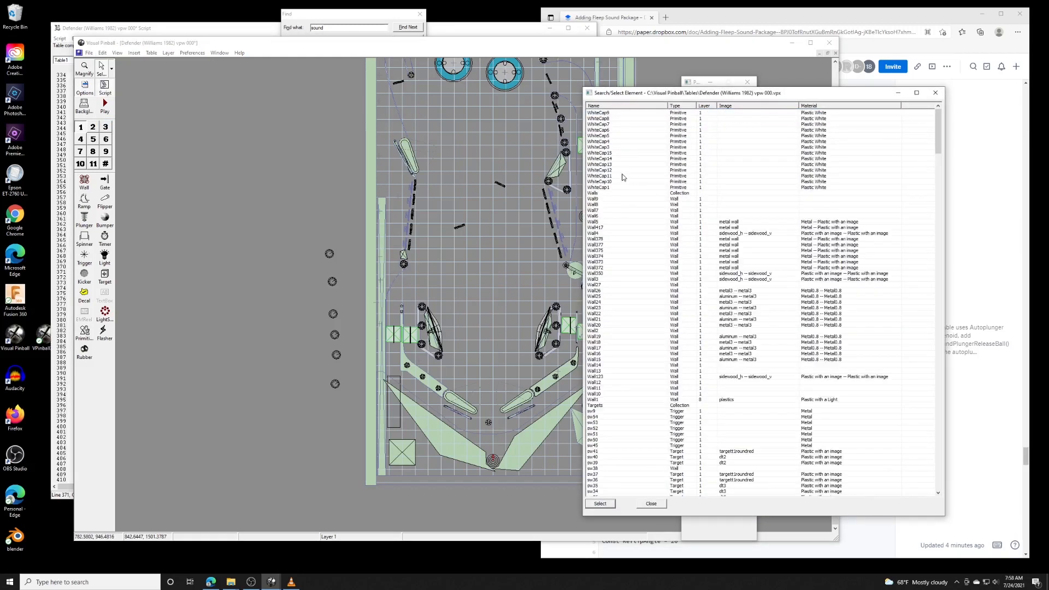
scroll(618, 447, down, 3)
click(599, 418)
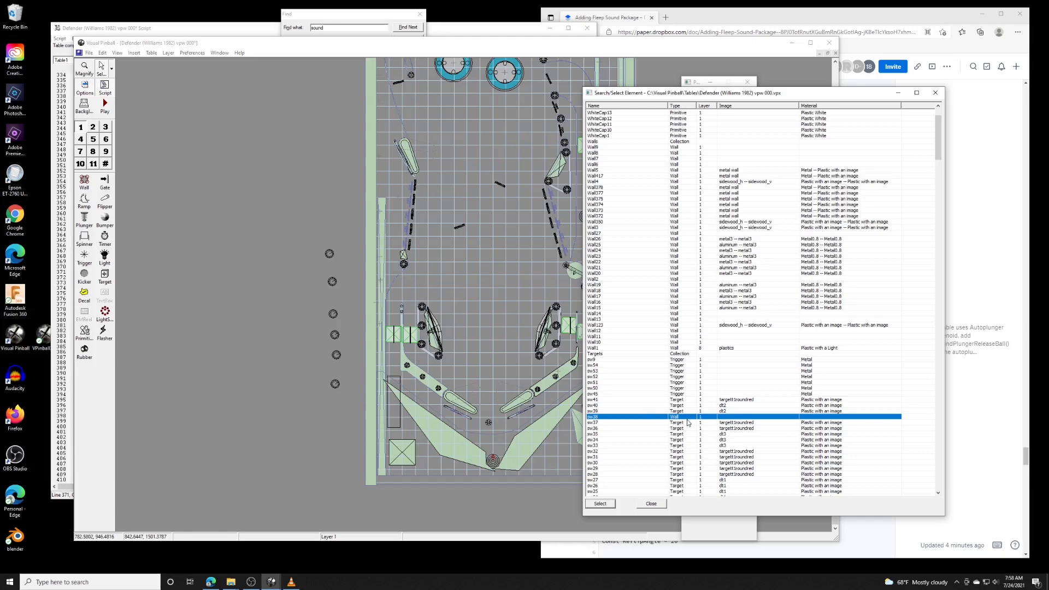
drag(674, 95, 813, 71)
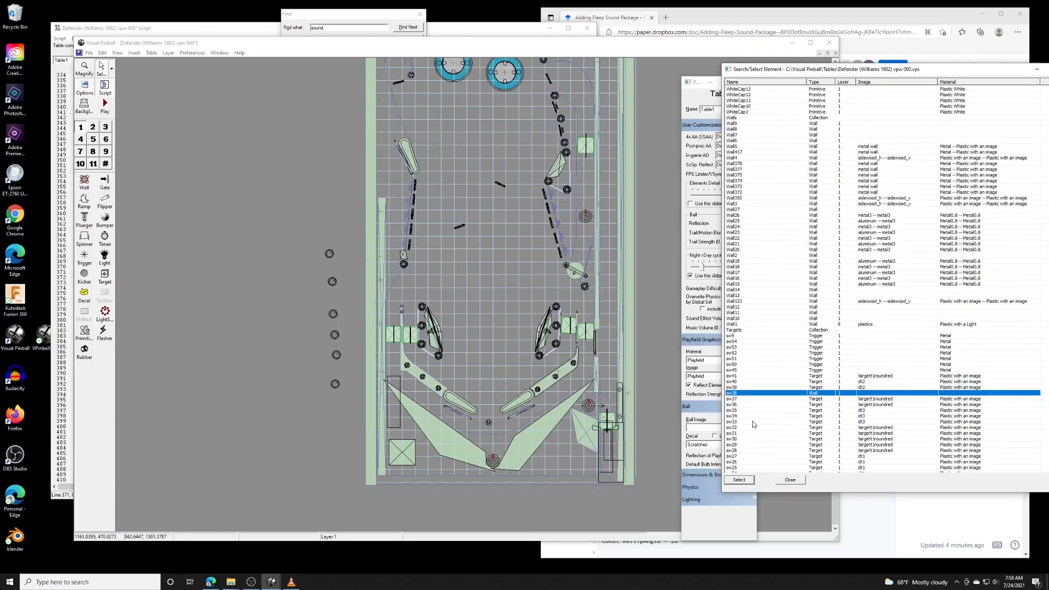
click(744, 481)
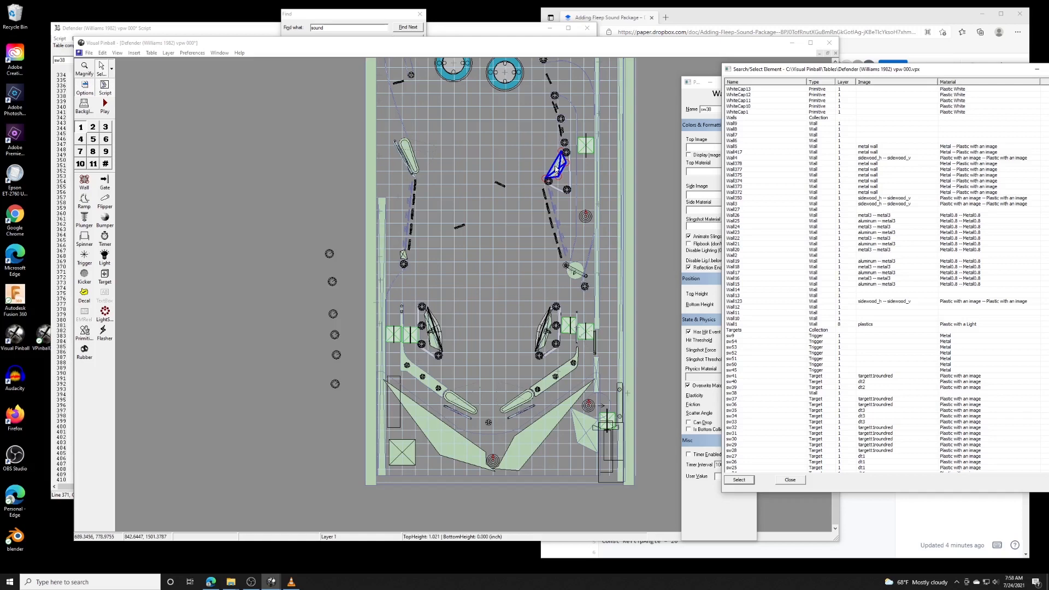
scroll(555, 171, up, 1)
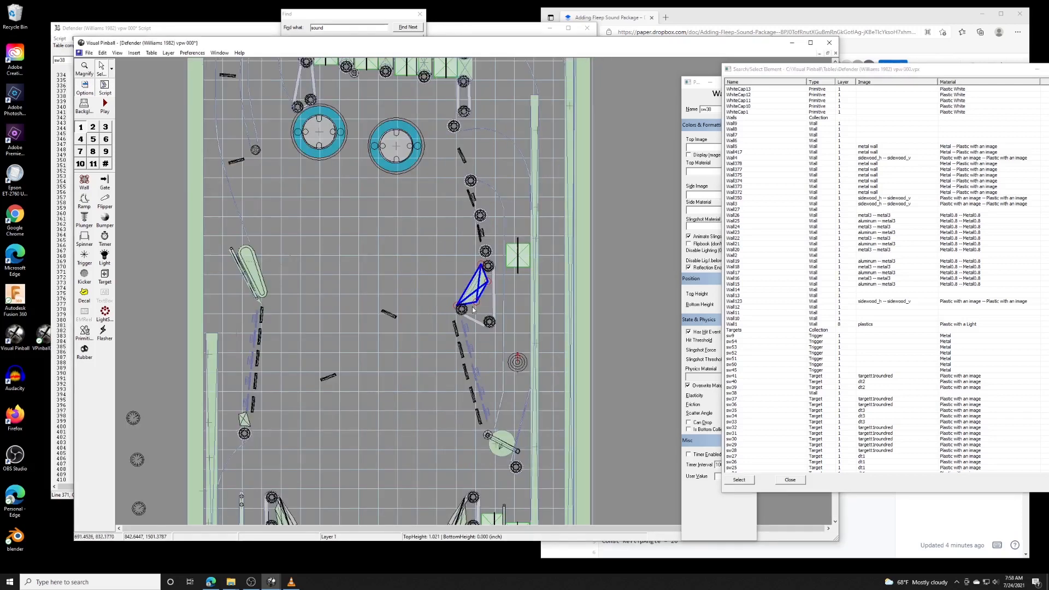
scroll(474, 309, up, 3)
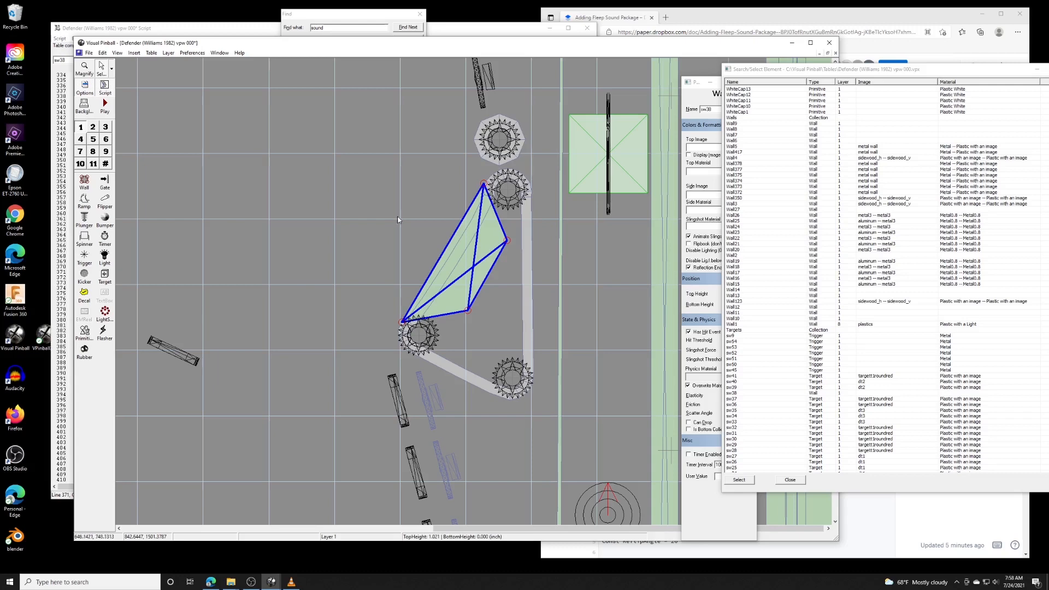
- Return to the script and continue through the "sound" matches past the bumper and slingshot subs to the Supporting Ball & Sound Functions section
click(185, 34)
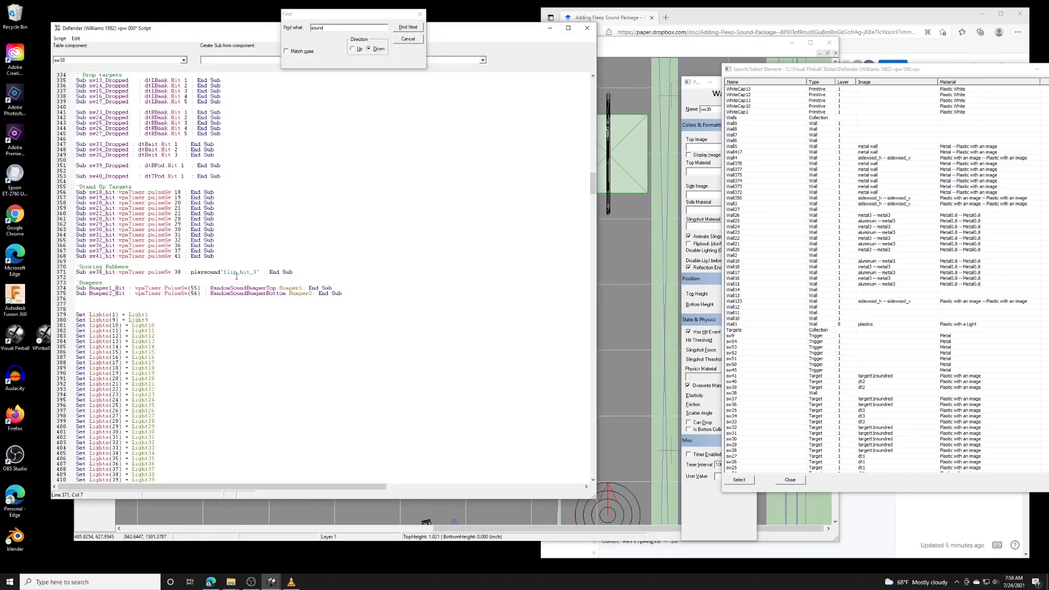
click(617, 41)
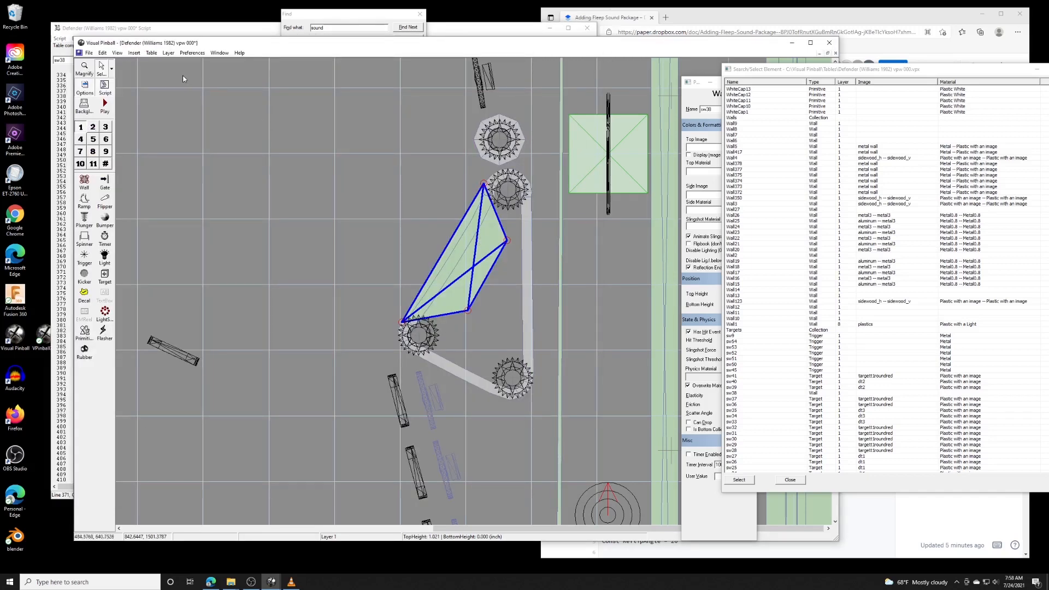
click(192, 28)
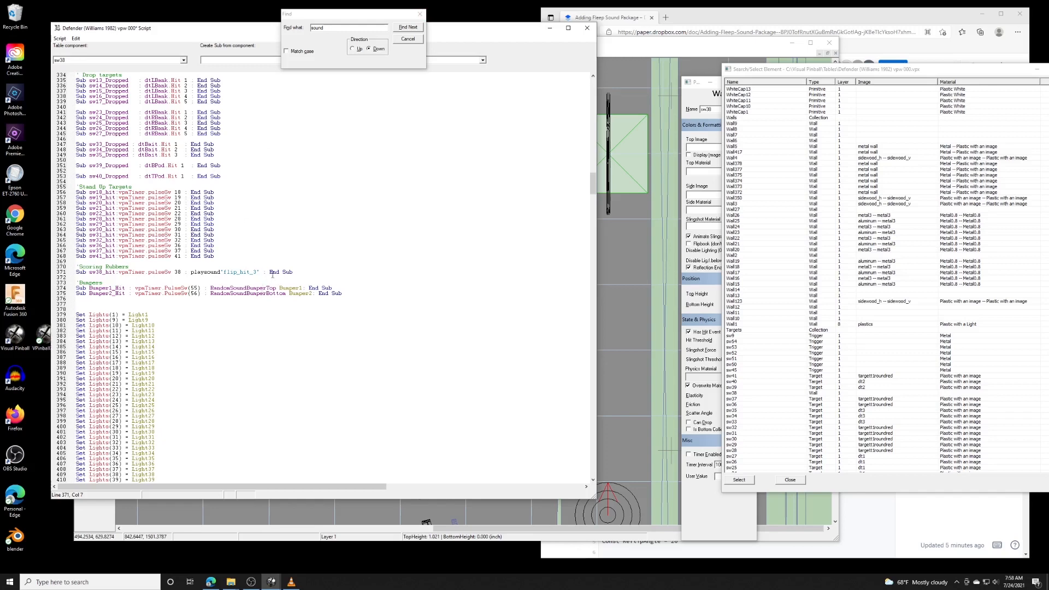
click(407, 27)
click(407, 27)
click(407, 27)
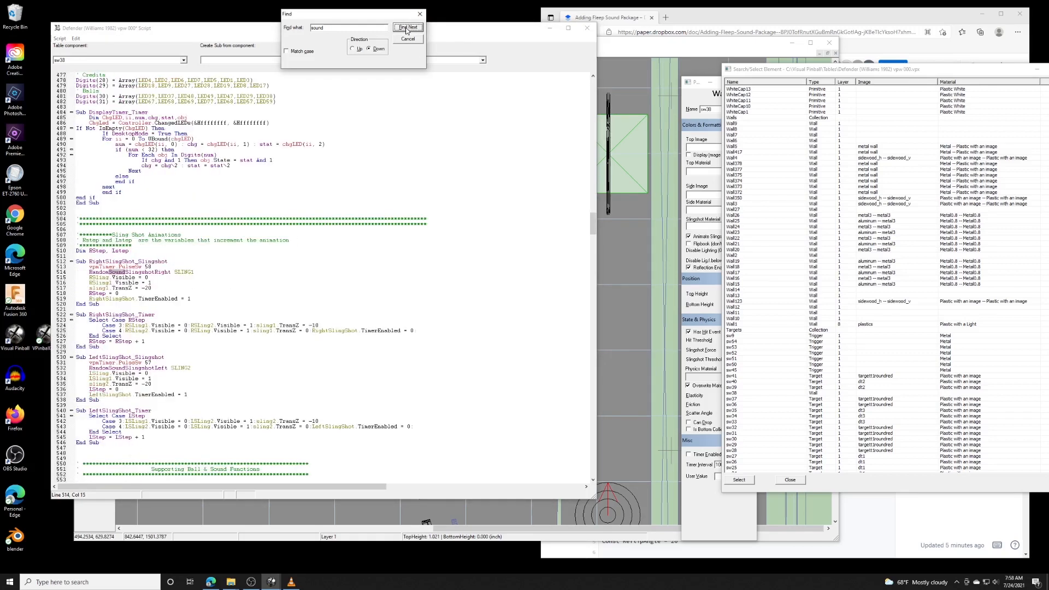
click(407, 27)
click(407, 27)
scroll(315, 265, down, 15)
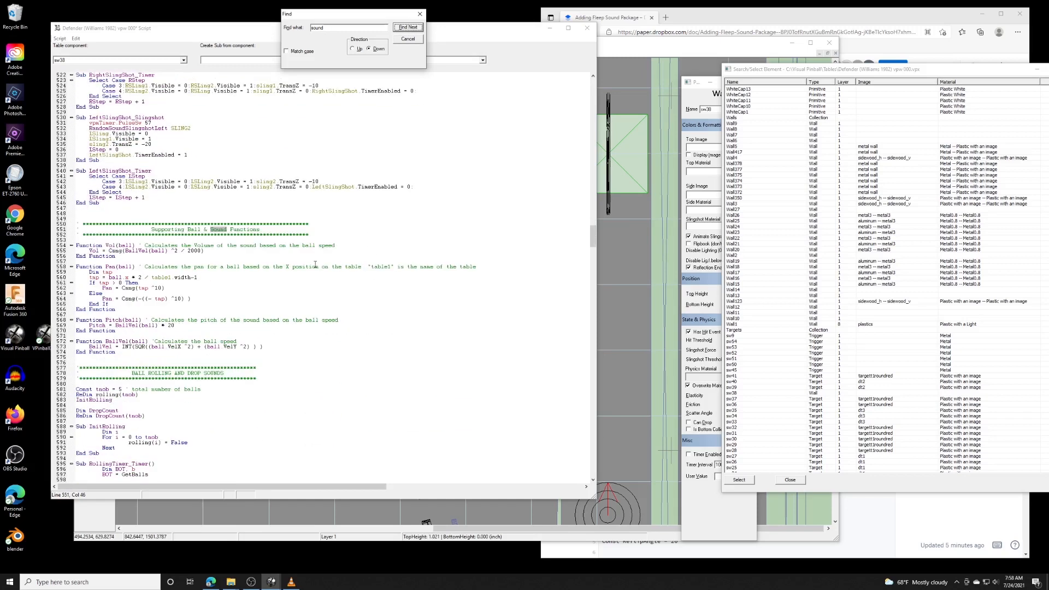
- Examine the Vol, Pan, Pitch and BallVel functions in the Supporting Ball & Sound Functions section, highlighting uses of BallVel
click(89, 218)
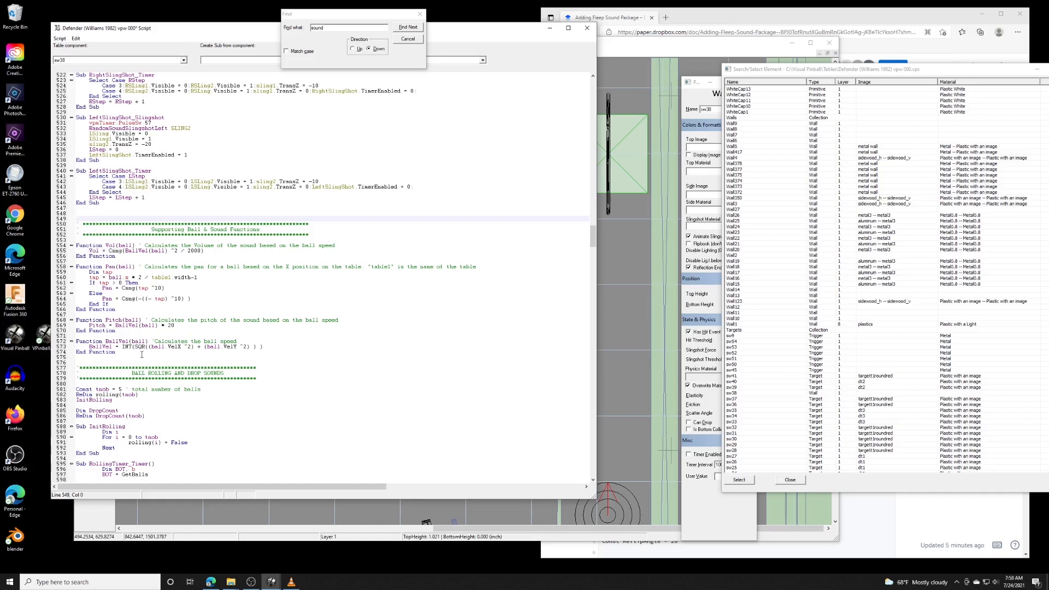
click(115, 242)
double_click(110, 266)
double_click(125, 325)
double_click(116, 341)
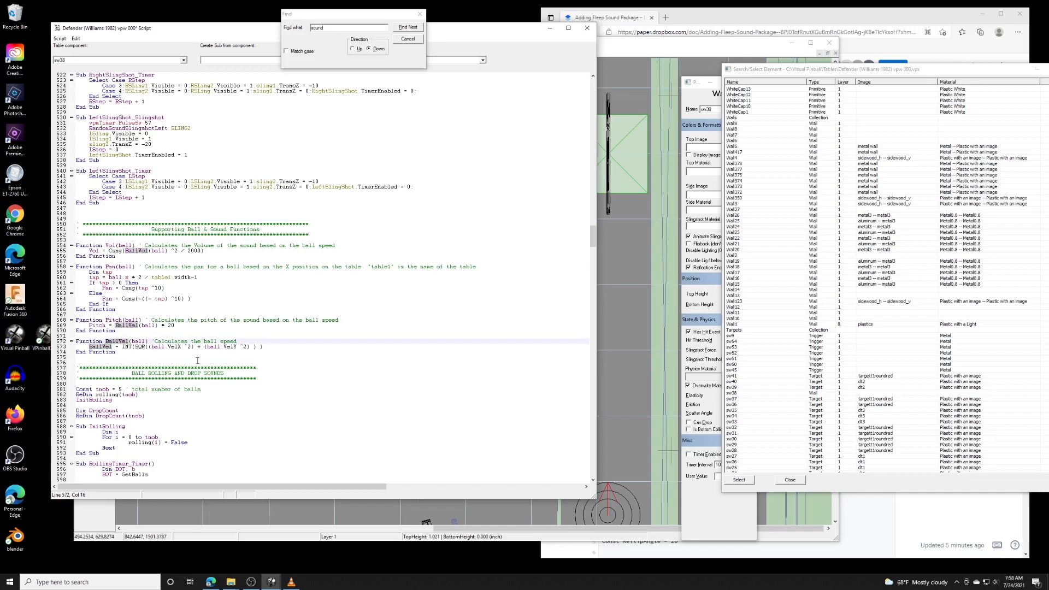
- Delete the Supporting Ball & Sound Functions section with its Vol, Pan, Pitch and BallVel functions, plus one leftover blank line
click(105, 219)
scroll(110, 225, down, 4)
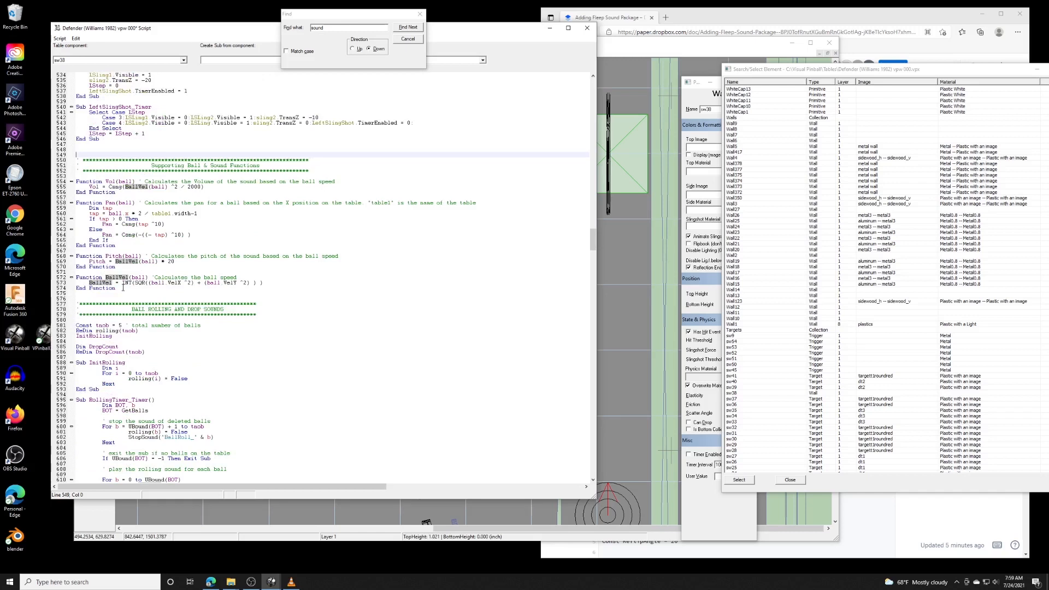
shift+click(127, 289)
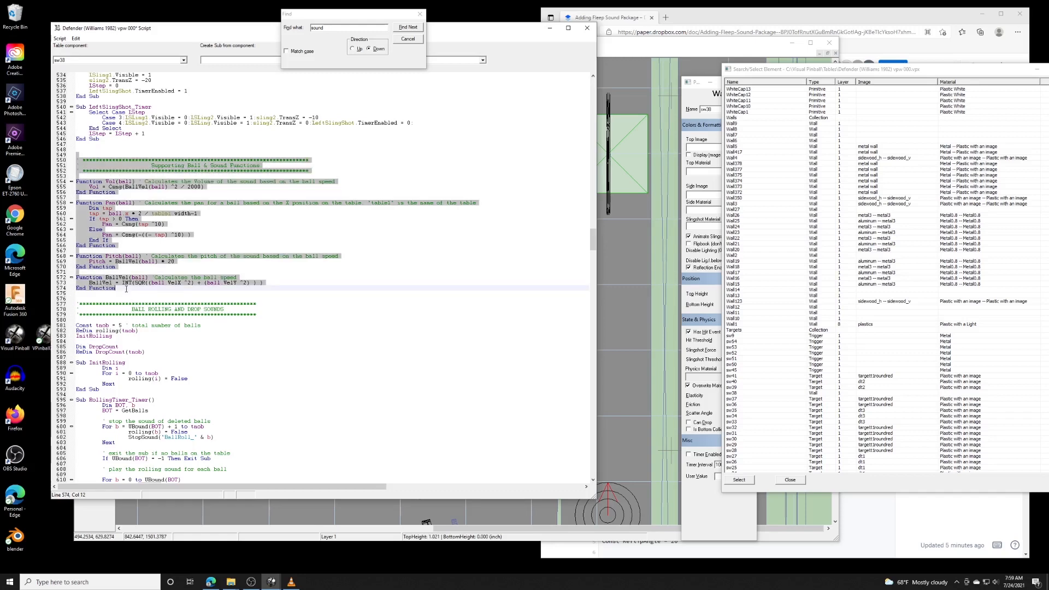
key(Delete)
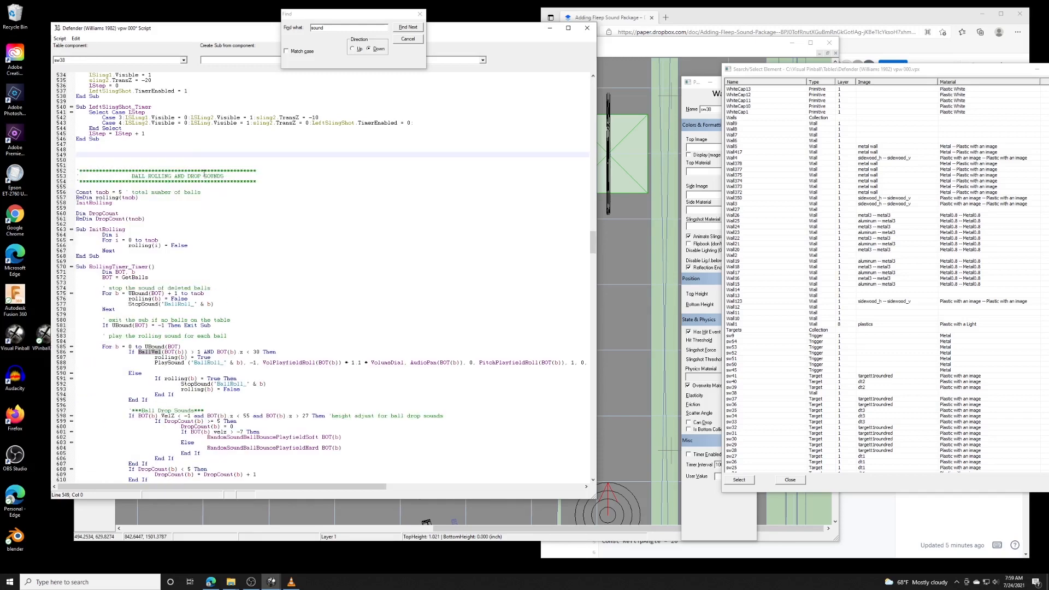
key(Delete)
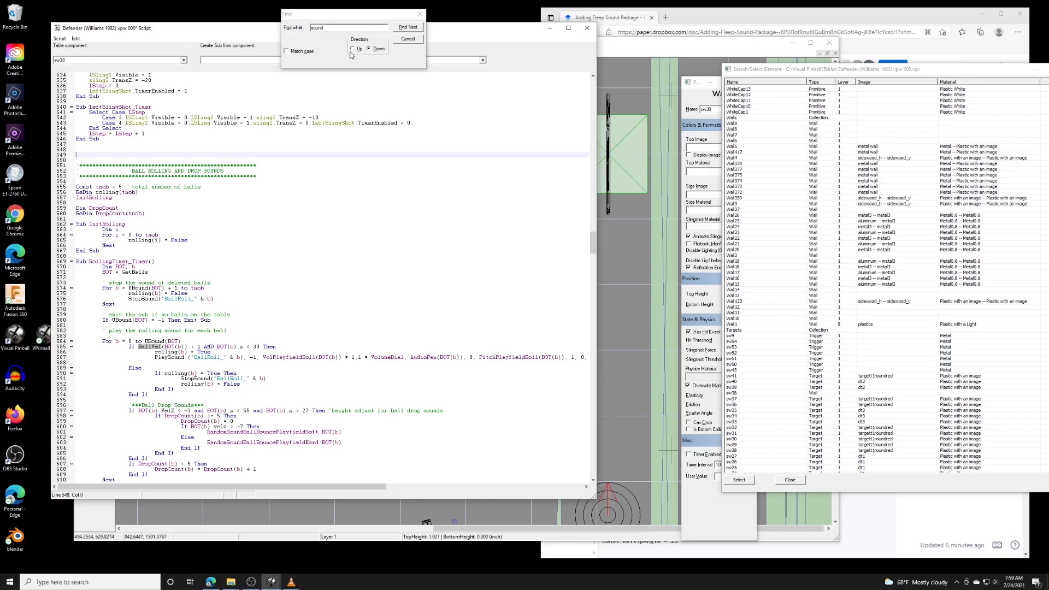
- Continue through the "sound" matches in the Ball Rolling and Drop Sounds section and examine the explanatory comments and old hit subs below it
click(410, 27)
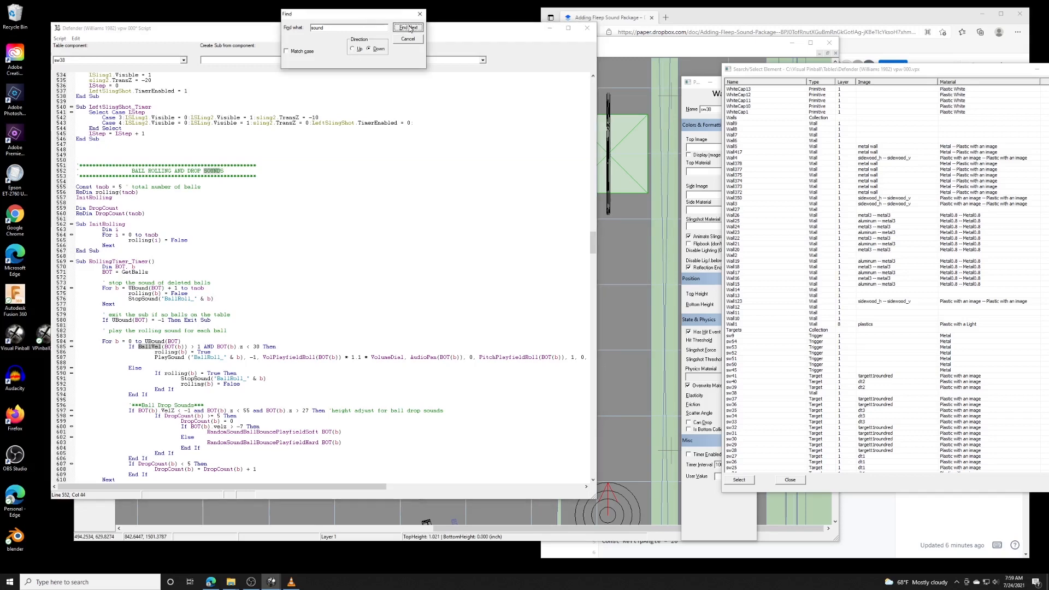
click(410, 27)
click(411, 27)
click(410, 28)
click(410, 28)
click(410, 27)
scroll(362, 155, down, 20)
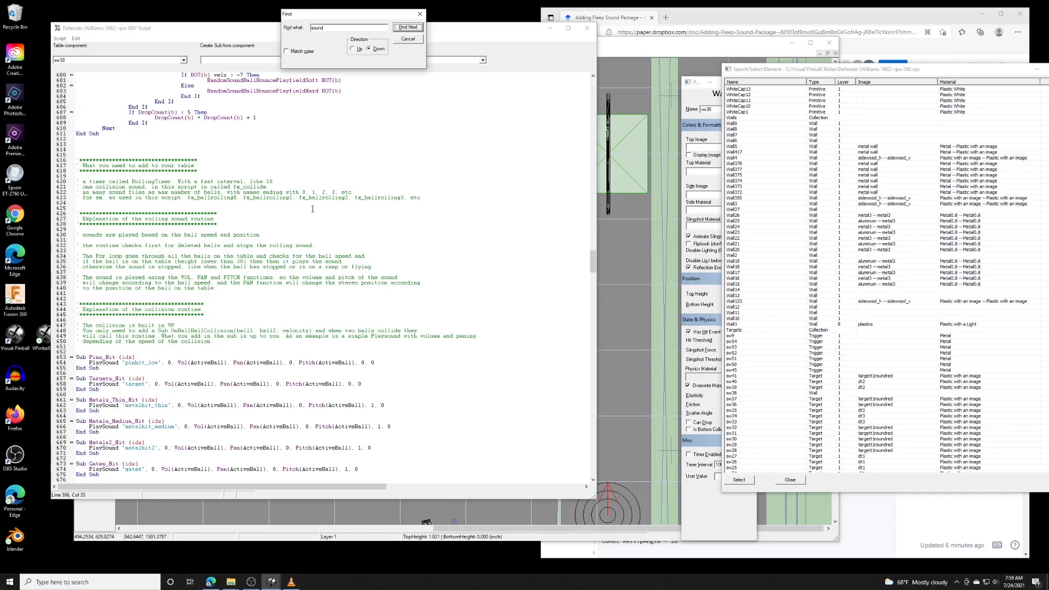
click(164, 144)
scroll(138, 191, down, 4)
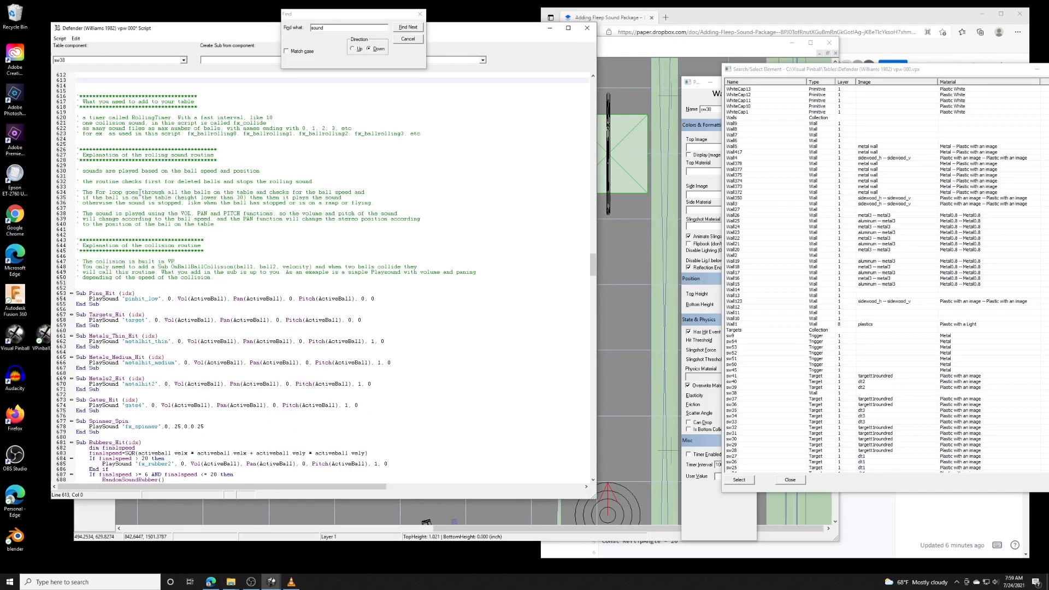
scroll(189, 229, down, 1)
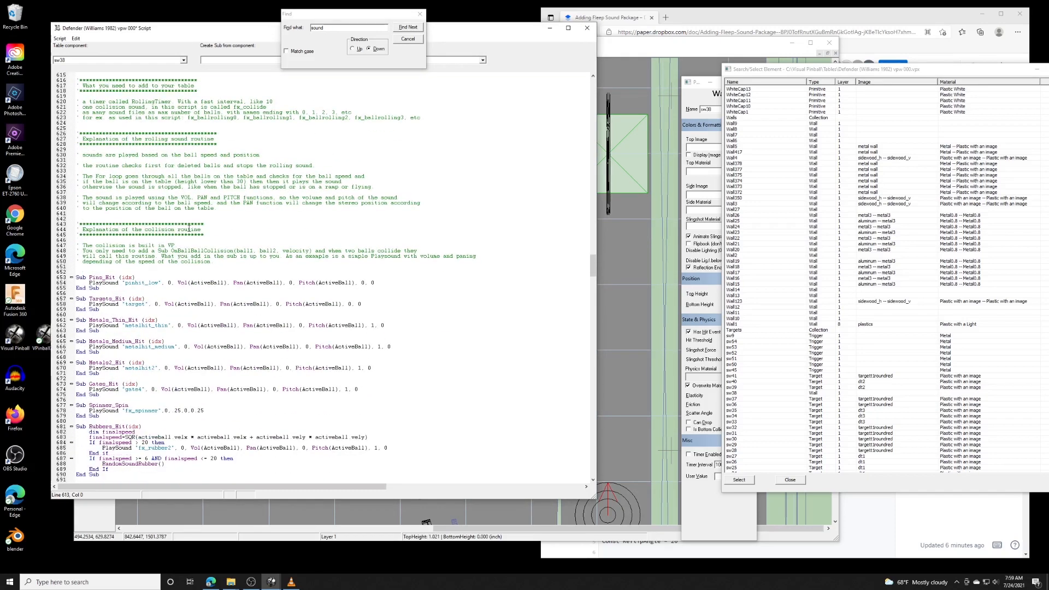
- Highlight the comments from "What you need to add to your table" to the collision routine explanation and examine the hit subs that follow
scroll(189, 228, up, 3)
click(86, 120)
drag(86, 122, 237, 314)
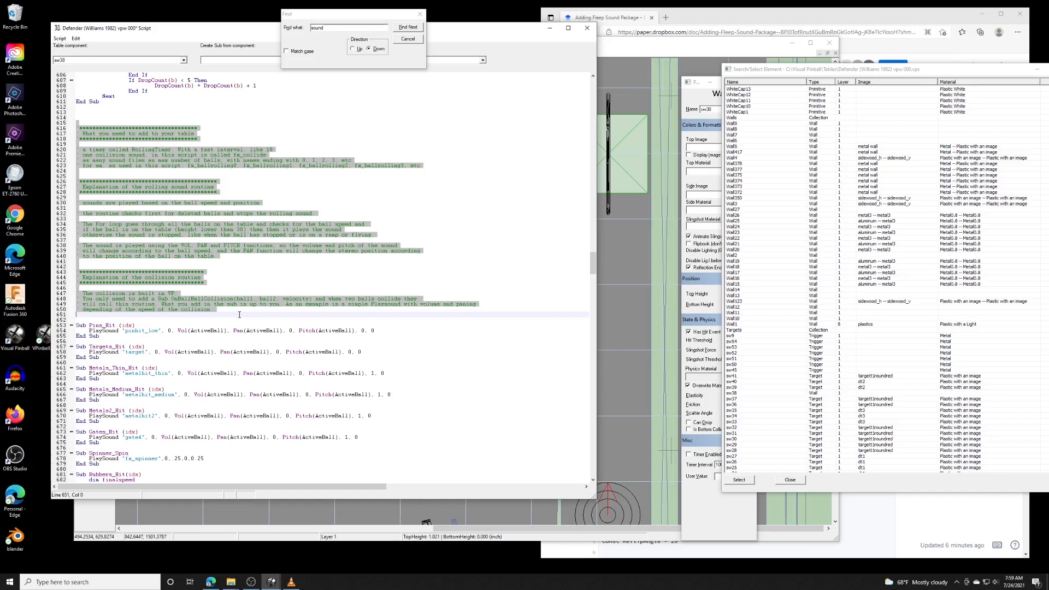
scroll(238, 314, down, 4)
scroll(238, 315, down, 7)
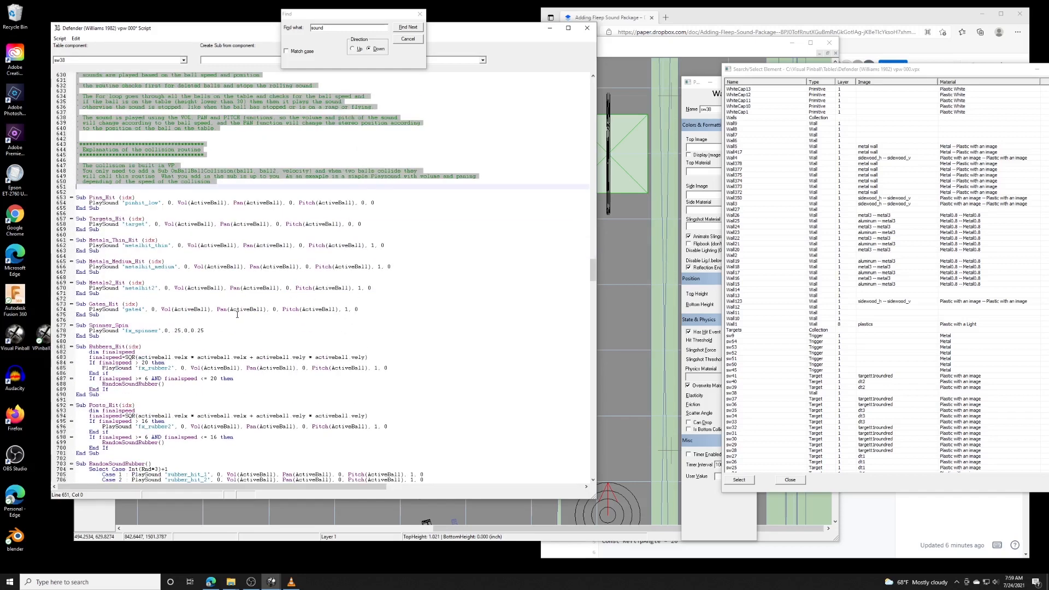
scroll(128, 218, up, 6)
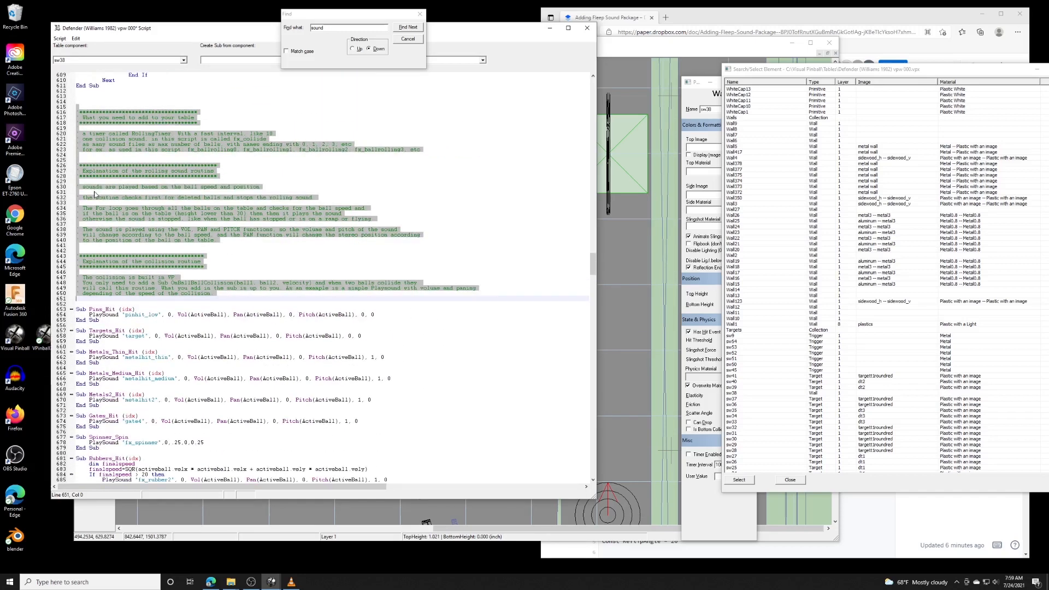
scroll(95, 215, down, 2)
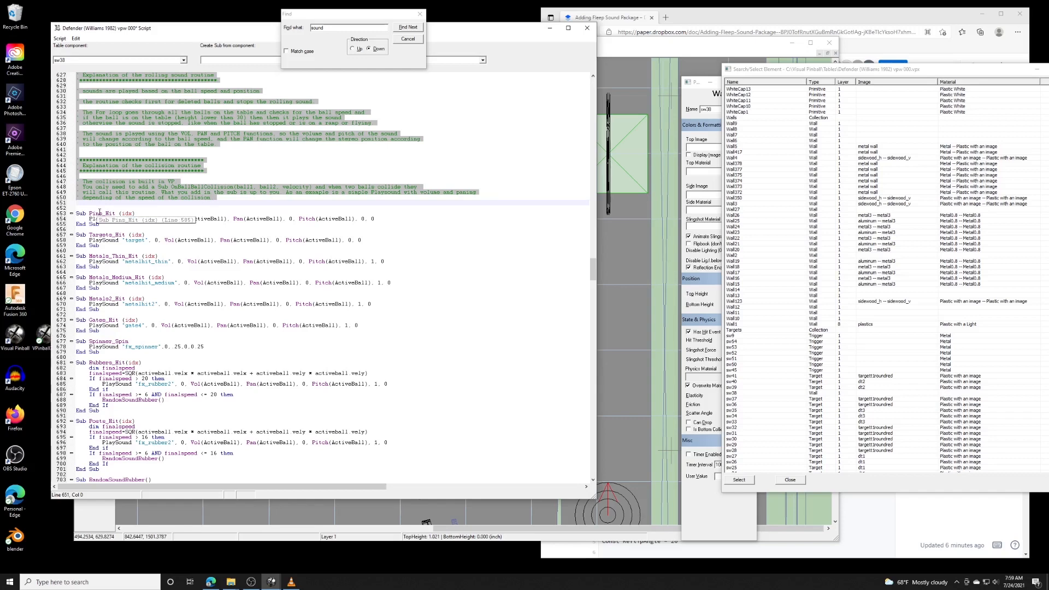
scroll(100, 212, down, 2)
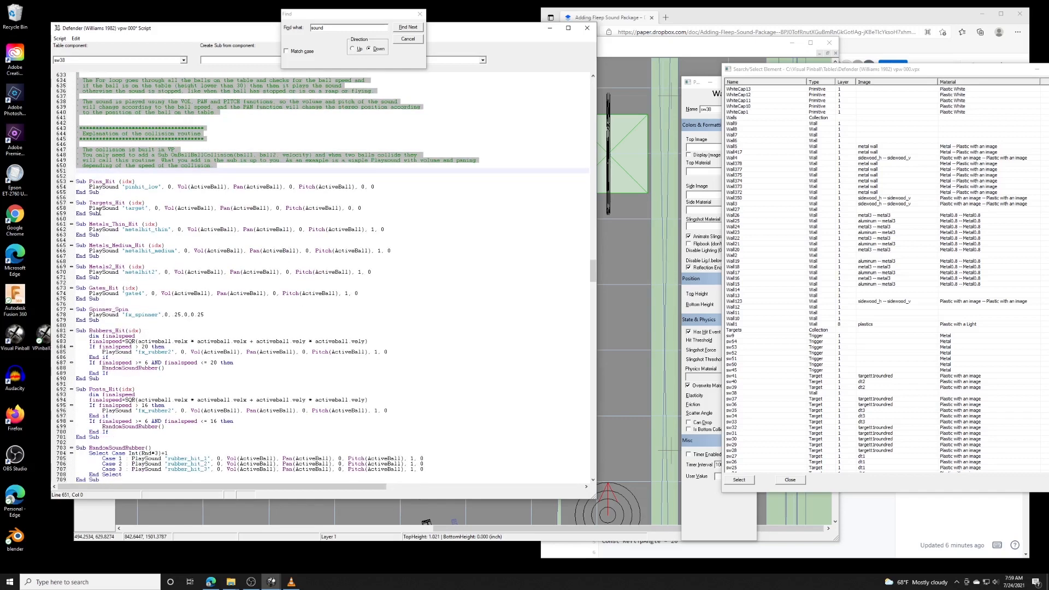
- Open the table's Collection Manager and compare its collections with the Metals and other hit subs in the script
click(617, 47)
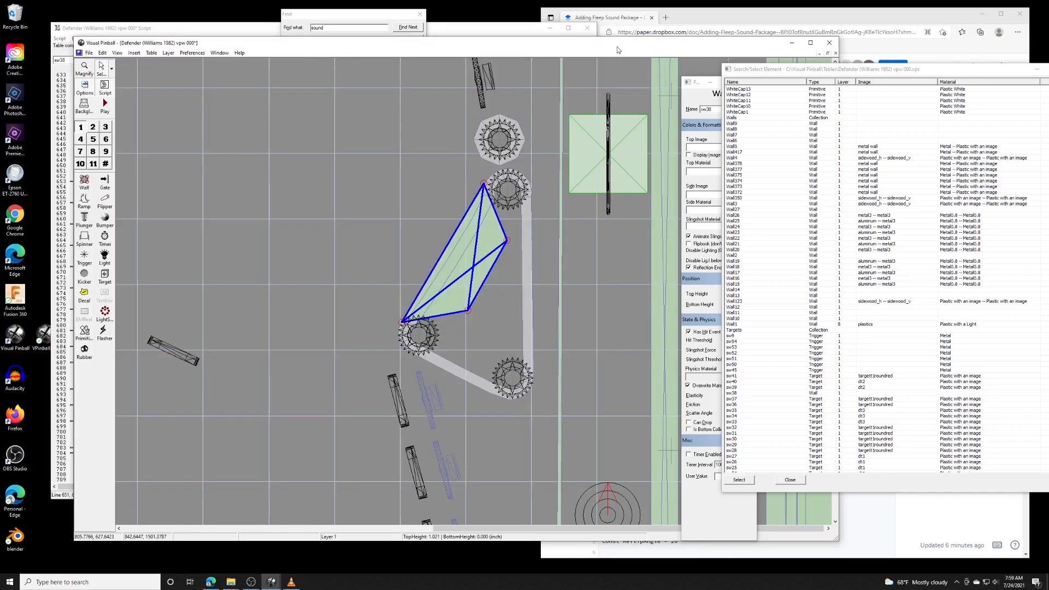
click(155, 53)
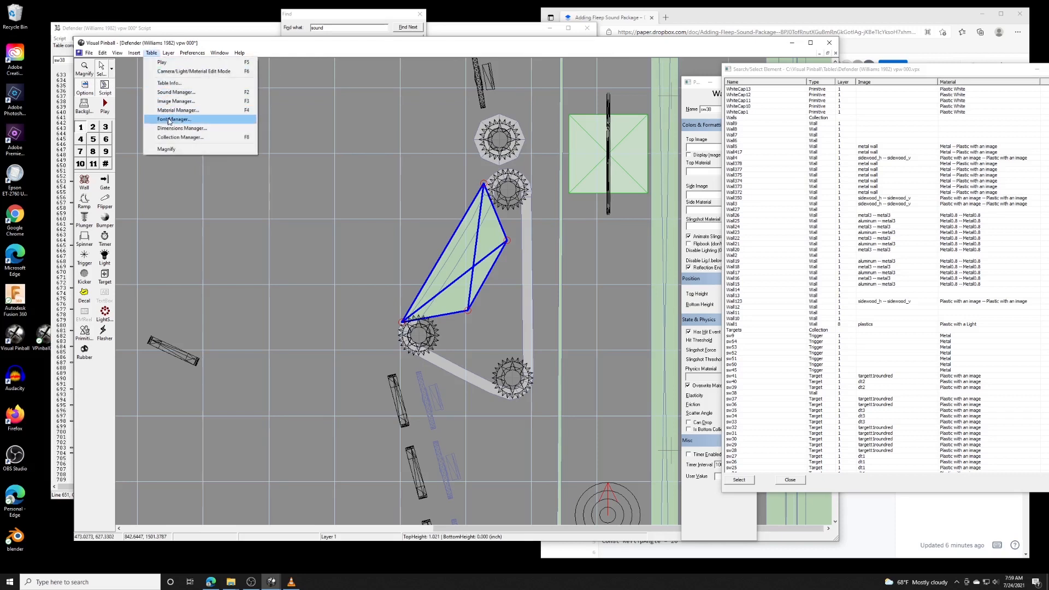
click(167, 137)
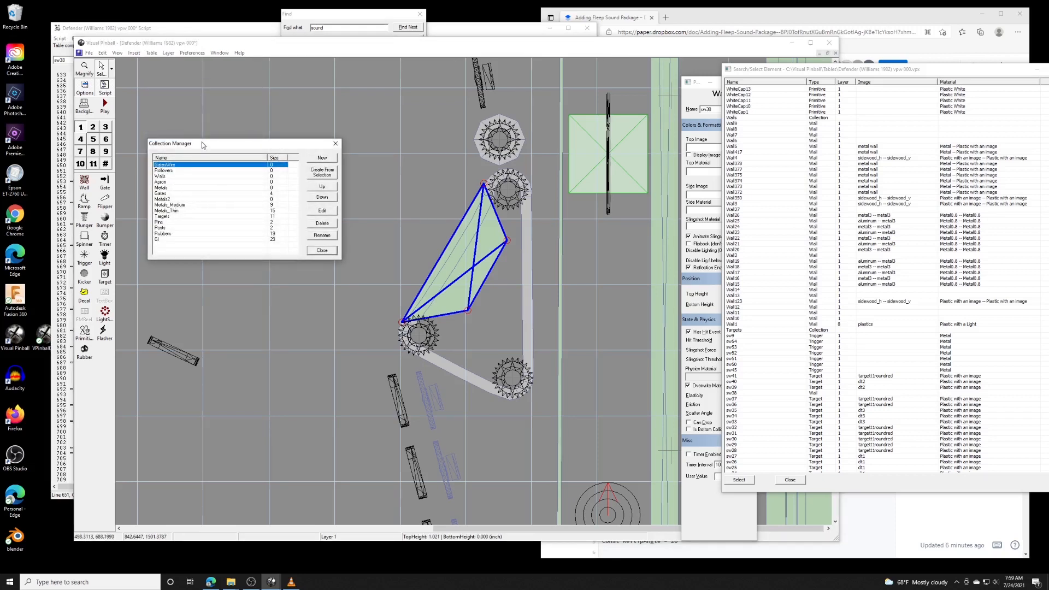
drag(169, 151, 238, 151)
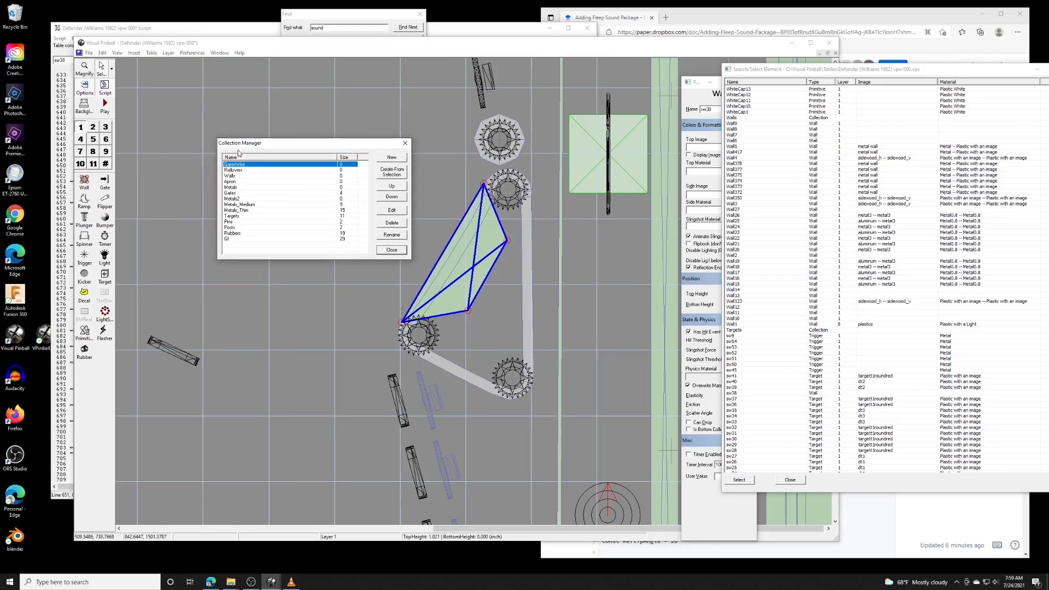
click(156, 28)
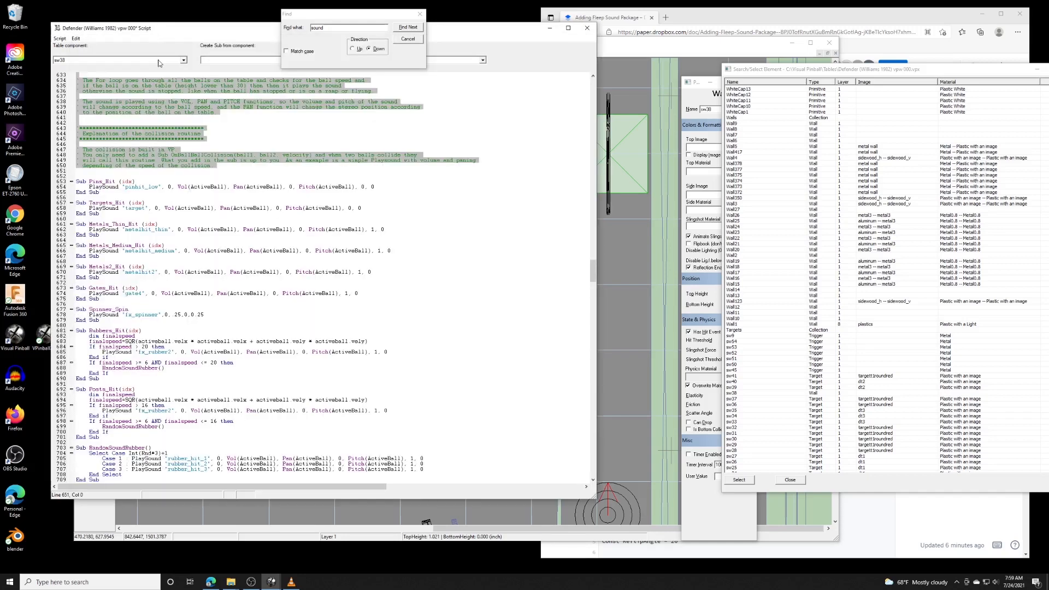
click(104, 247)
click(102, 266)
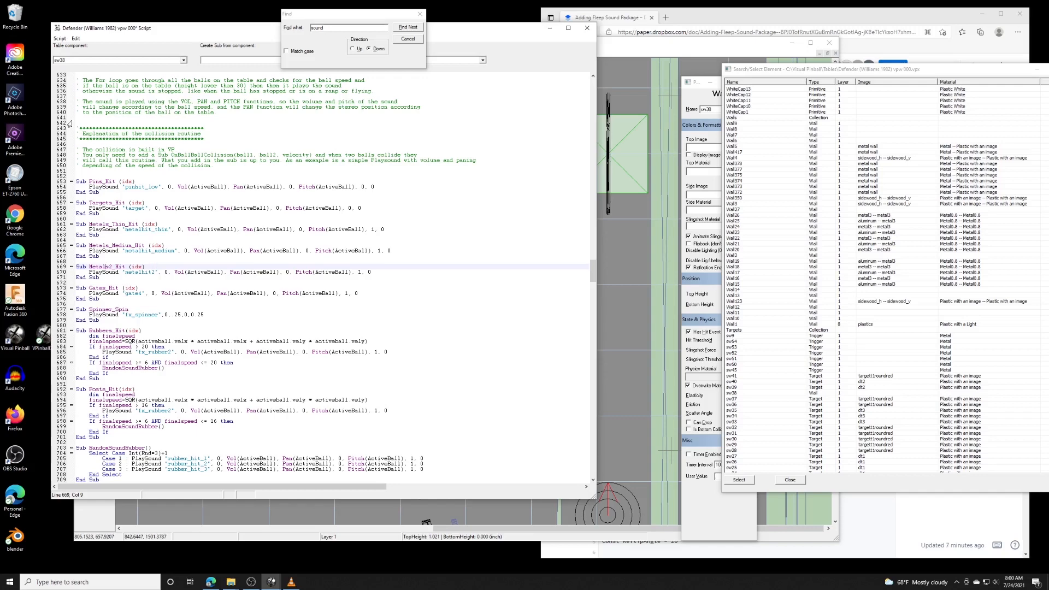
- Delete everything from the "What you need to add to your table" comments through the RandomSoundFlipper sub, plus three blank lines before Mechanical Sounds
scroll(111, 158, down, 7)
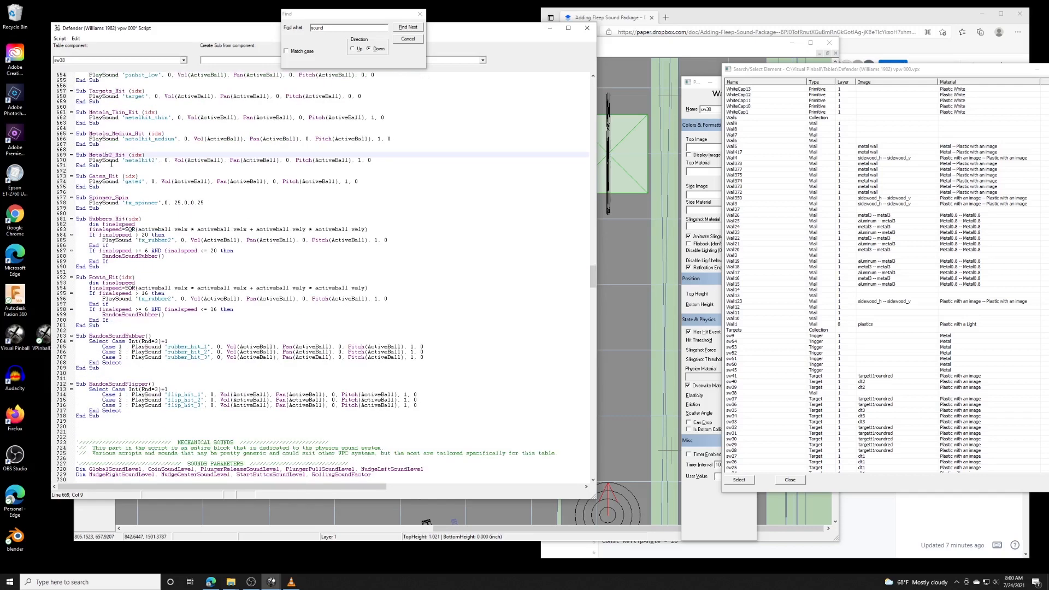
click(144, 336)
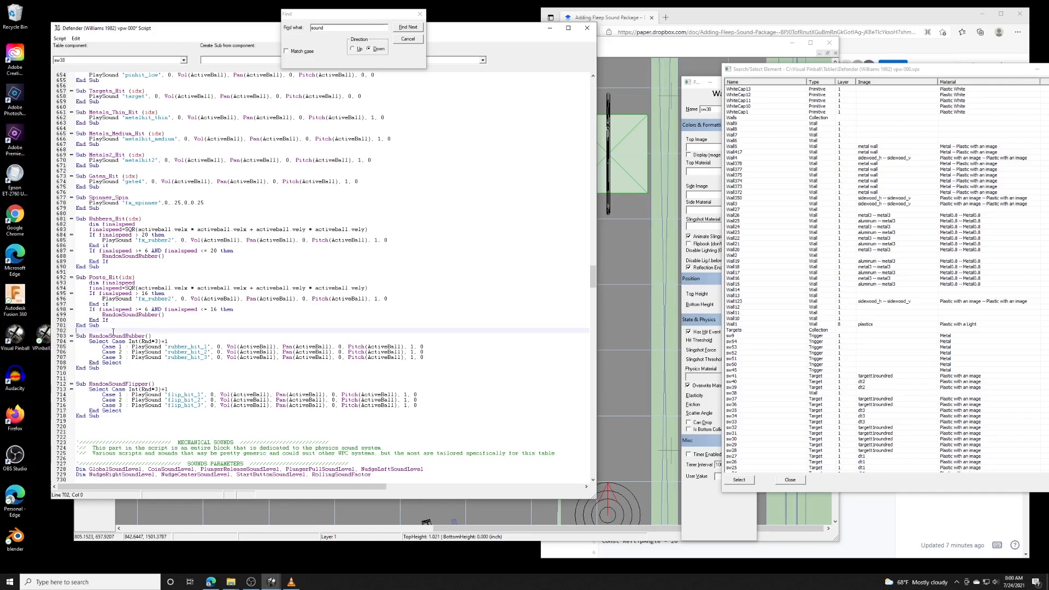
click(129, 384)
click(145, 420)
scroll(143, 415, up, 7)
scroll(144, 415, up, 14)
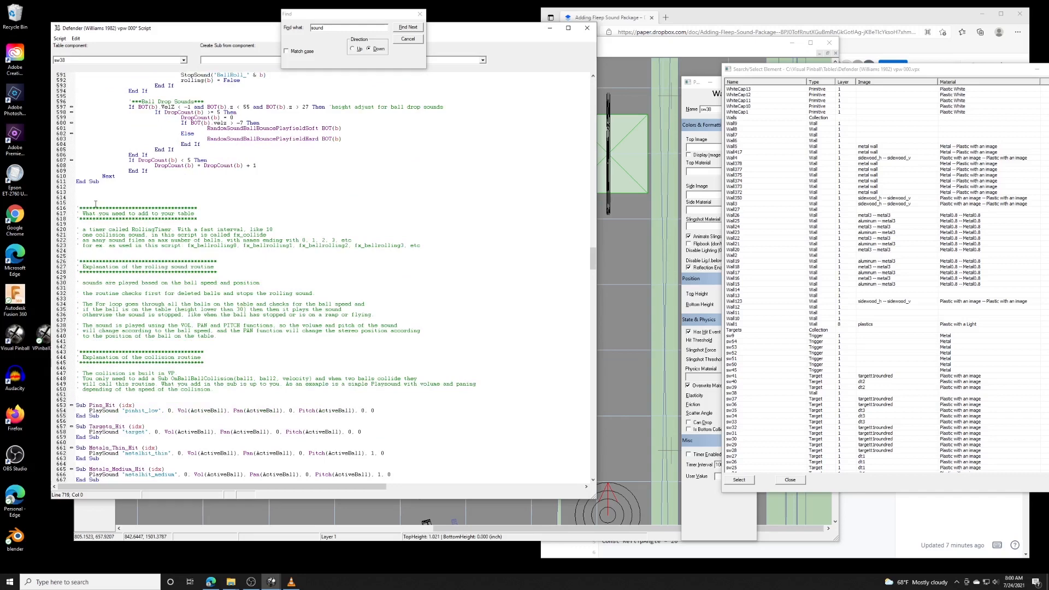
shift+click(96, 203)
scroll(106, 293, down, 20)
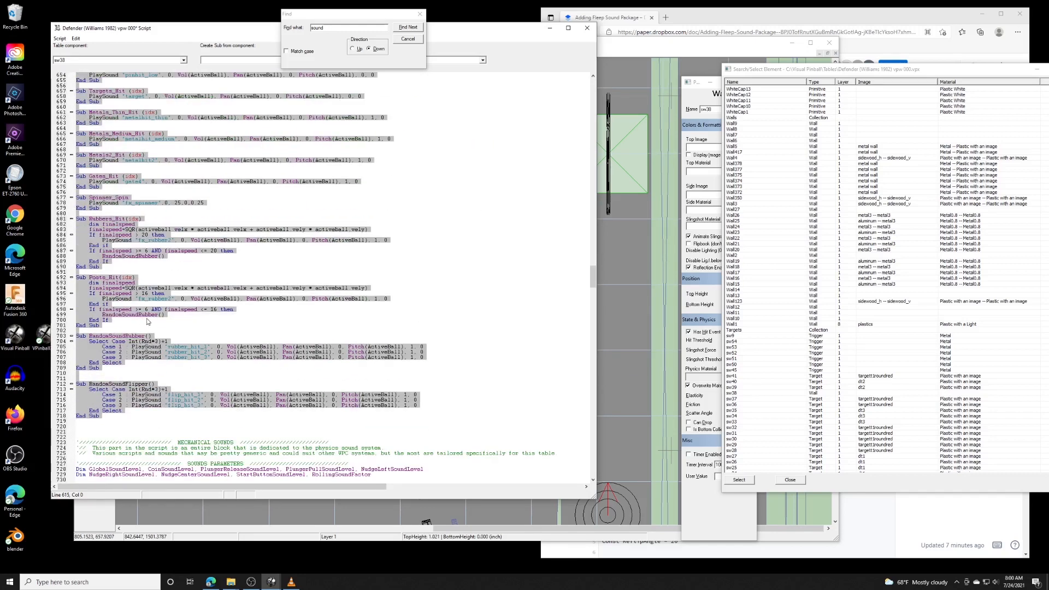
key(Delete)
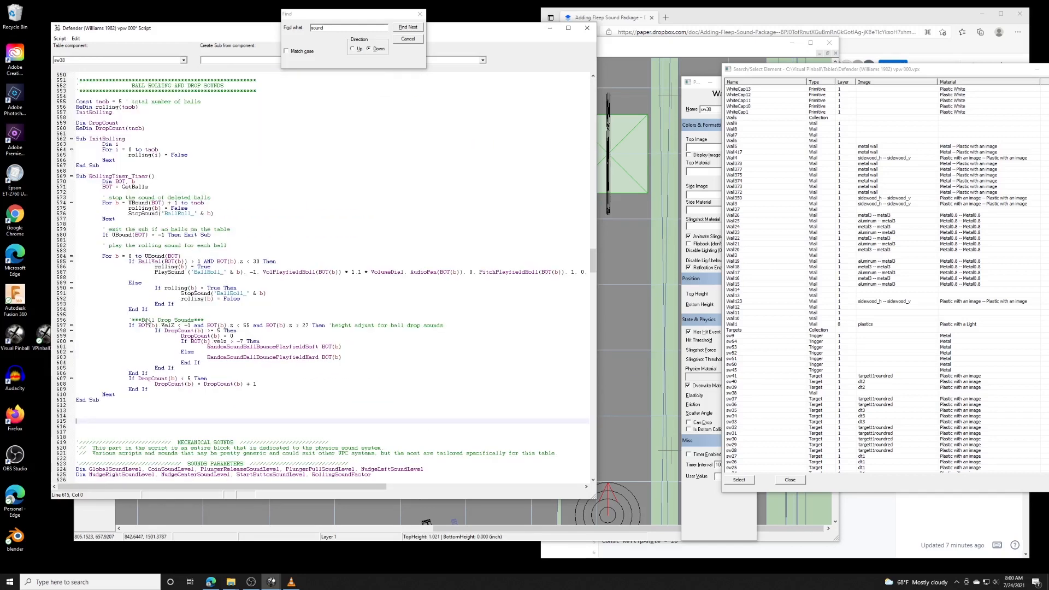
key(Delete)
key(Delete)
key(Delete)
- Check the start of the Mechanical Sounds block, close the text search and return to the beginning of the script
scroll(138, 350, down, 5)
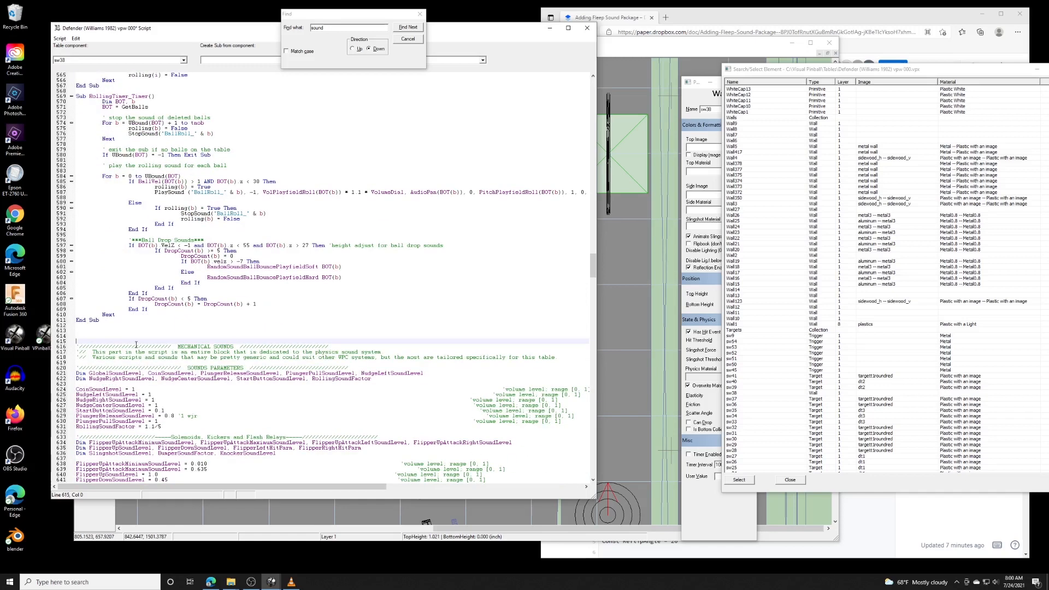
drag(97, 341, 345, 368)
click(314, 332)
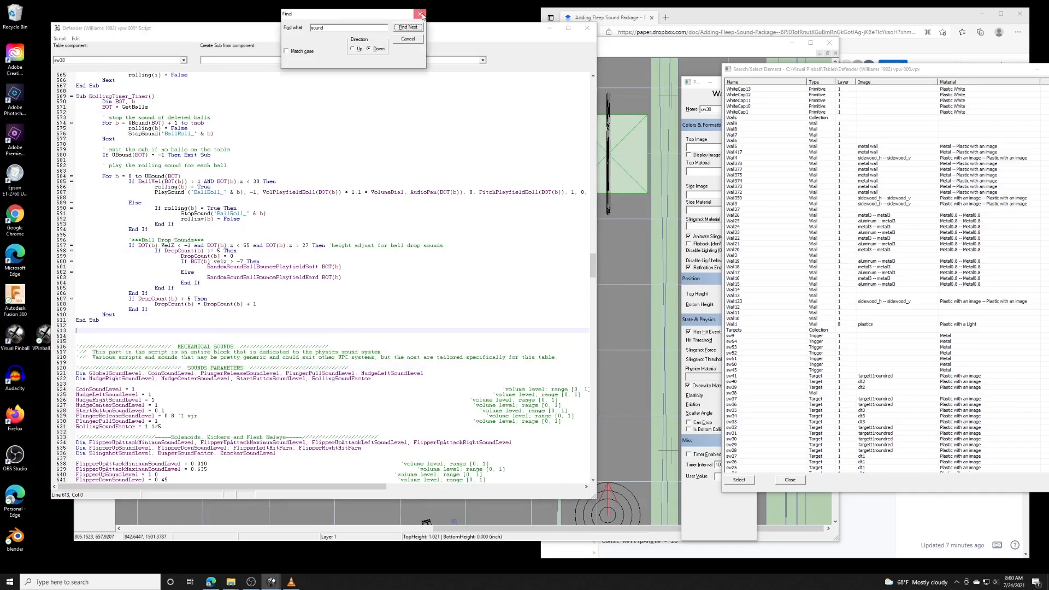
click(420, 13)
drag(592, 266, 557, 58)
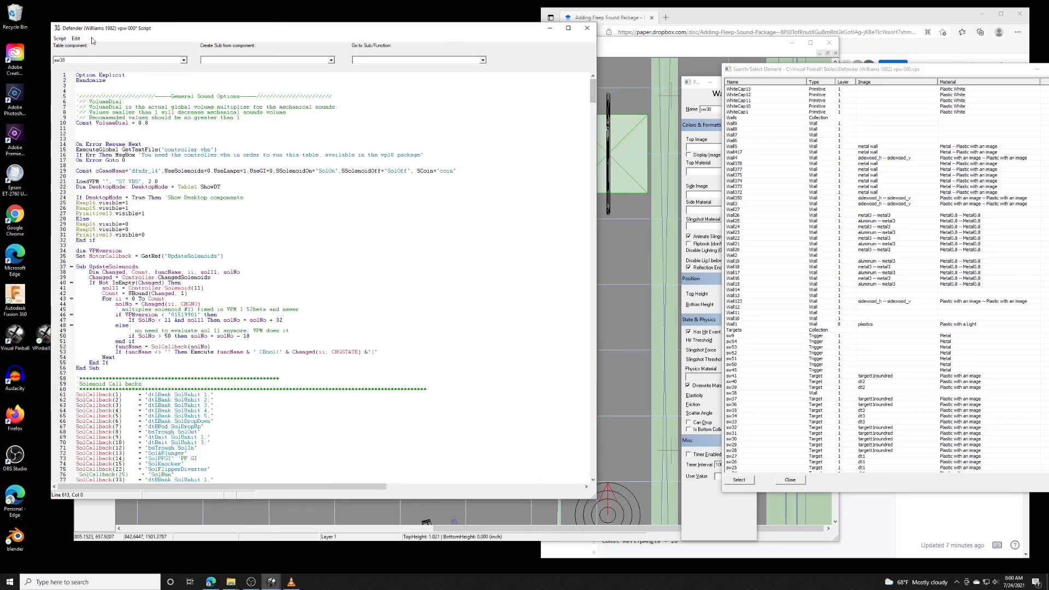
- Return to the table editor, close the Collection Manager and save the table
click(605, 43)
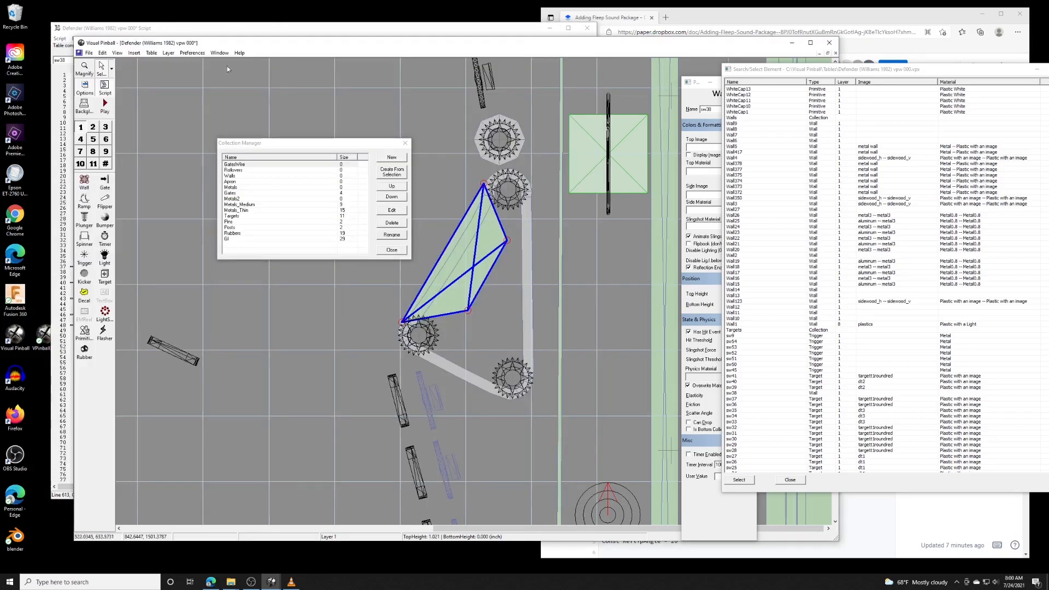
click(405, 143)
click(89, 53)
click(95, 92)
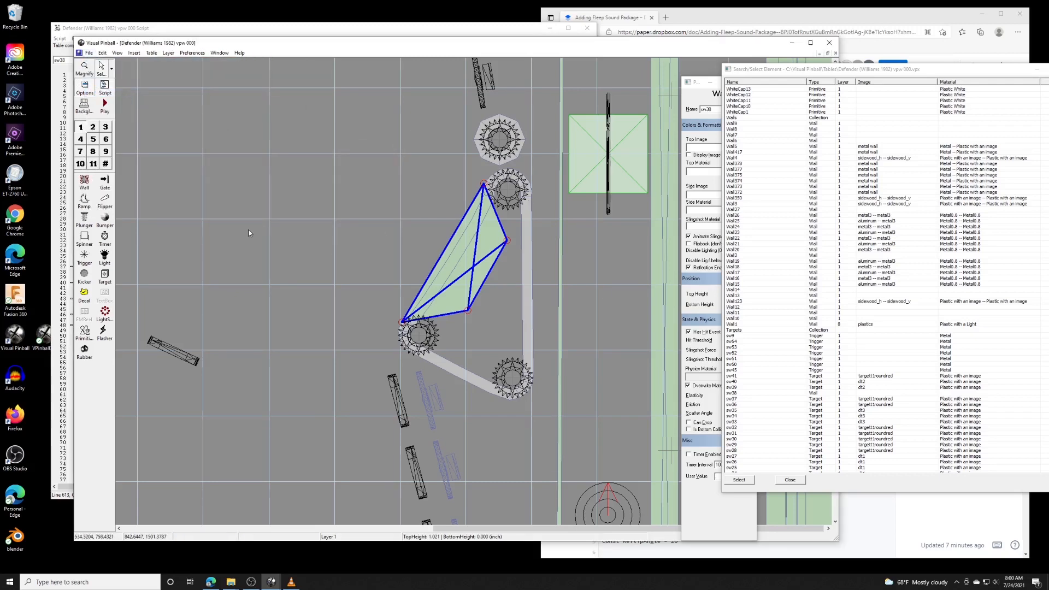
- Deselect the sw38 wall and show the playfield from its upper end down past the bumpers and target banks
click(277, 207)
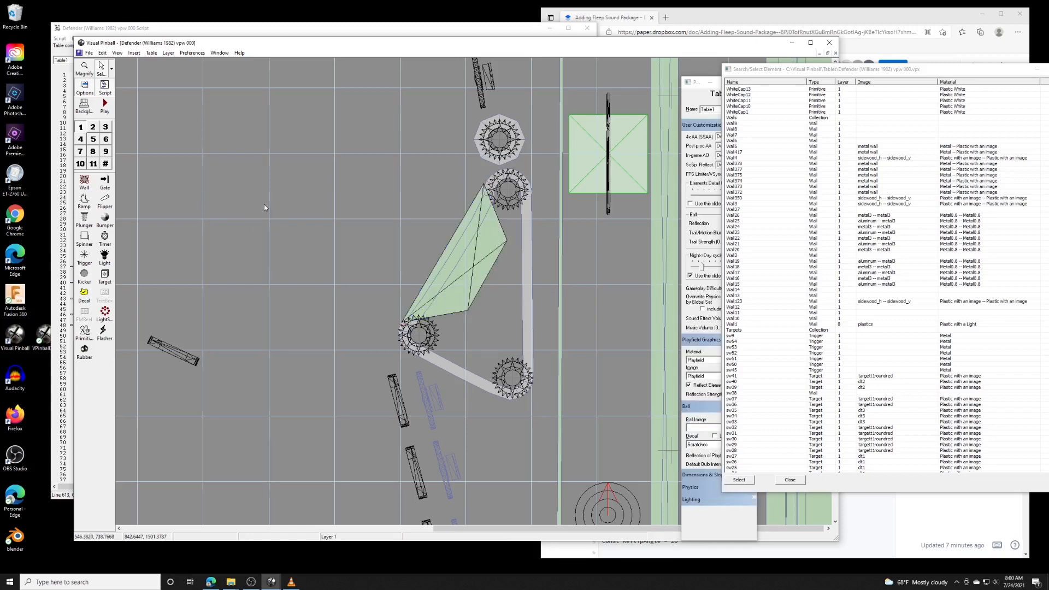
ctrl+click(281, 206)
ctrl+right_click(282, 207)
ctrl+right_click(303, 224)
ctrl+right_click(505, 241)
drag(488, 293, 298, 195)
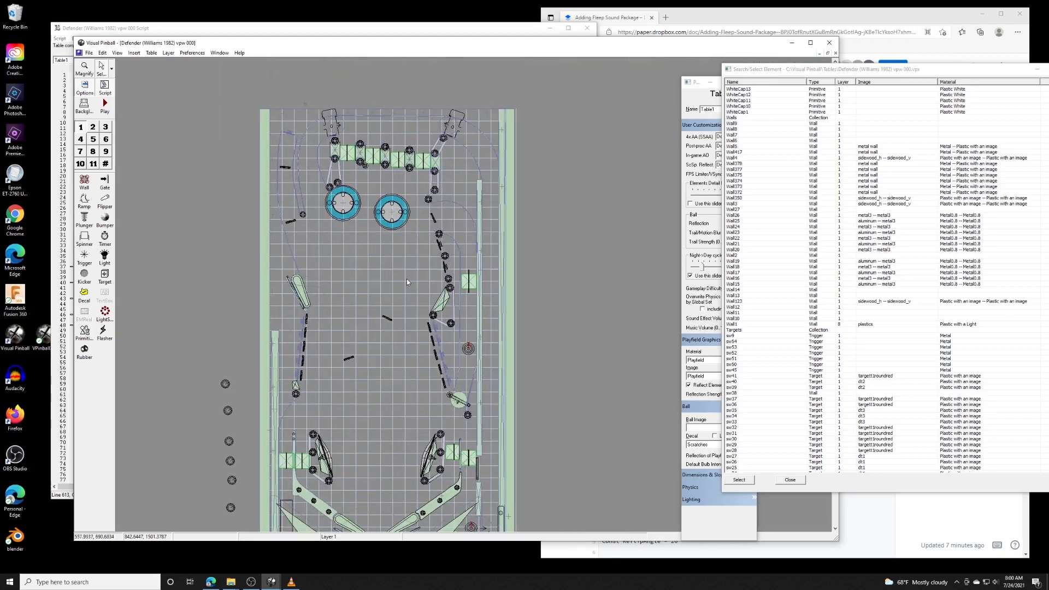
ctrl+click(379, 273)
drag(503, 291, 463, 292)
drag(365, 318, 365, 339)
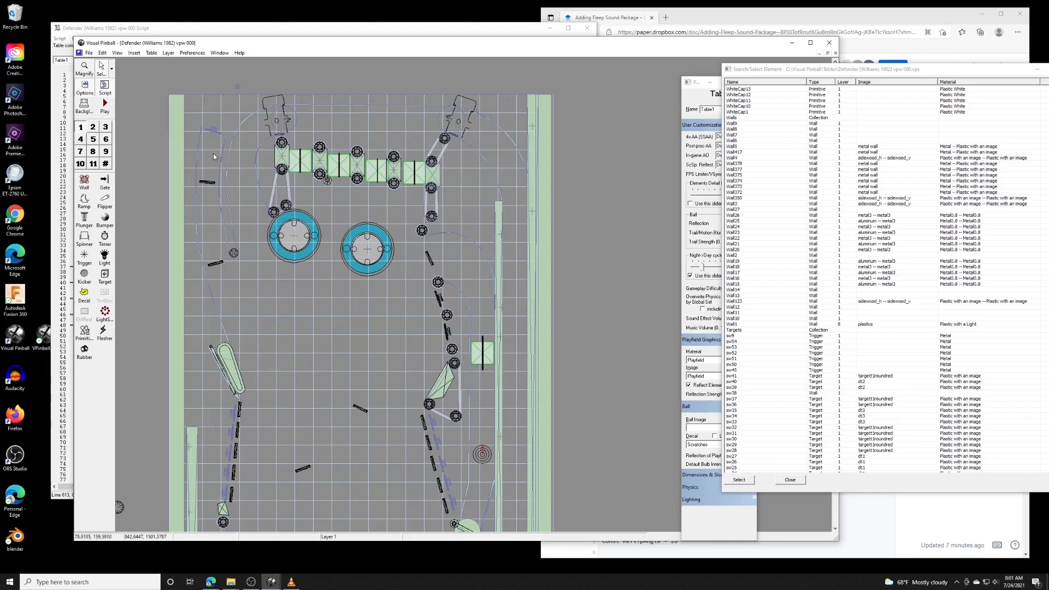
- Reopen the Collection Manager and find the list of new collections to create in the Fleep Sound Package document in the browser
click(151, 53)
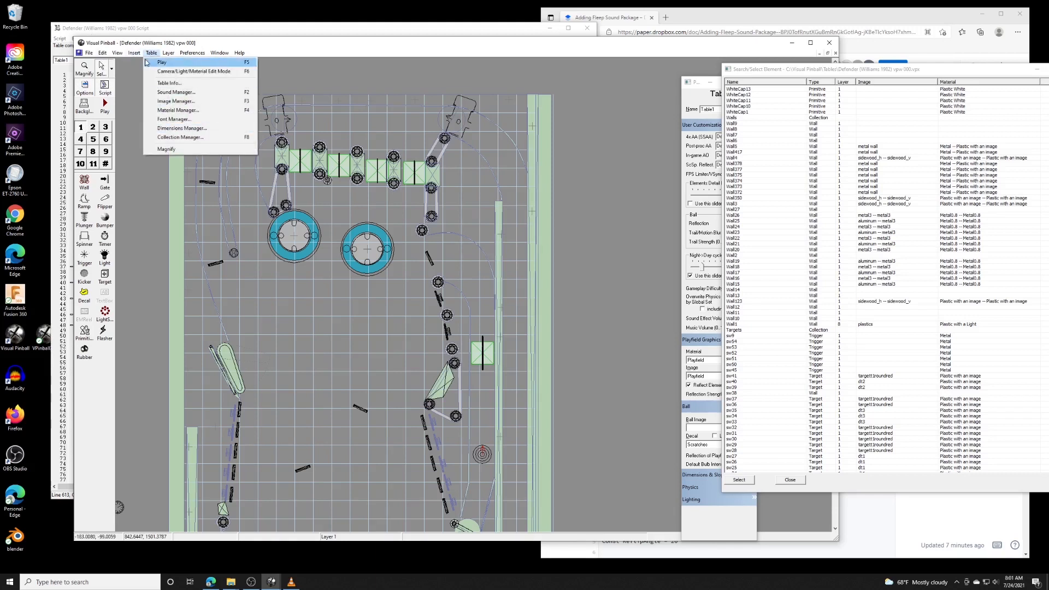
click(180, 137)
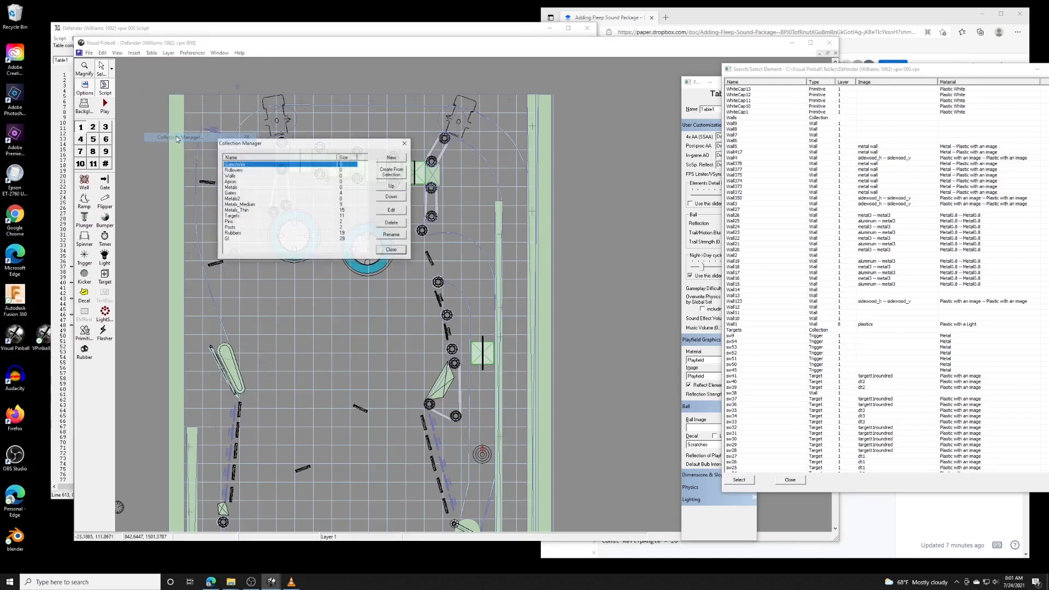
drag(1011, 71, 883, 78)
click(941, 78)
drag(850, 23, 872, 26)
scroll(849, 178, up, 15)
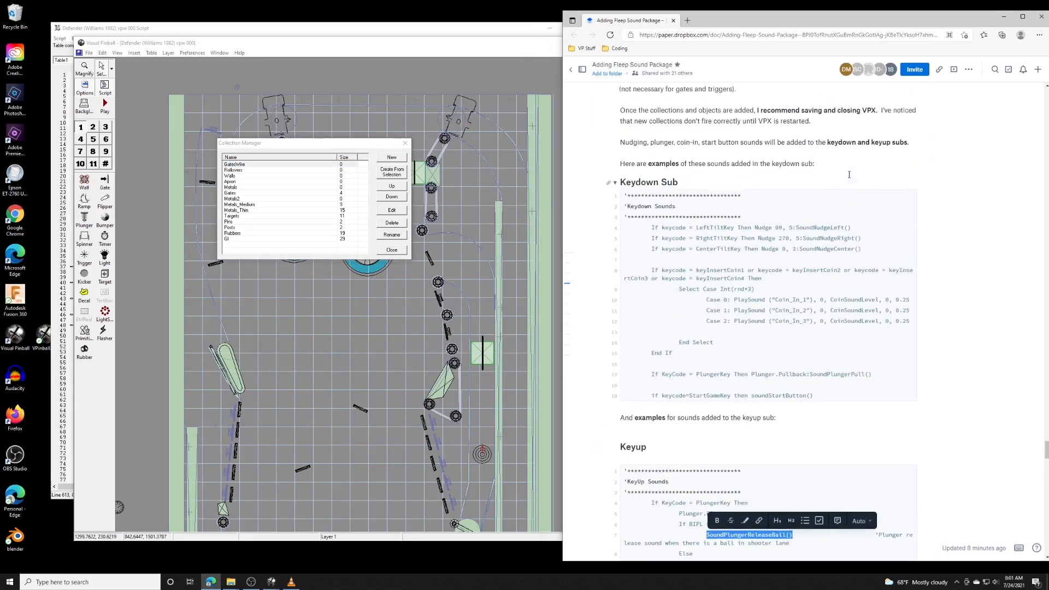
scroll(848, 179, down, 4)
drag(753, 19, 893, 15)
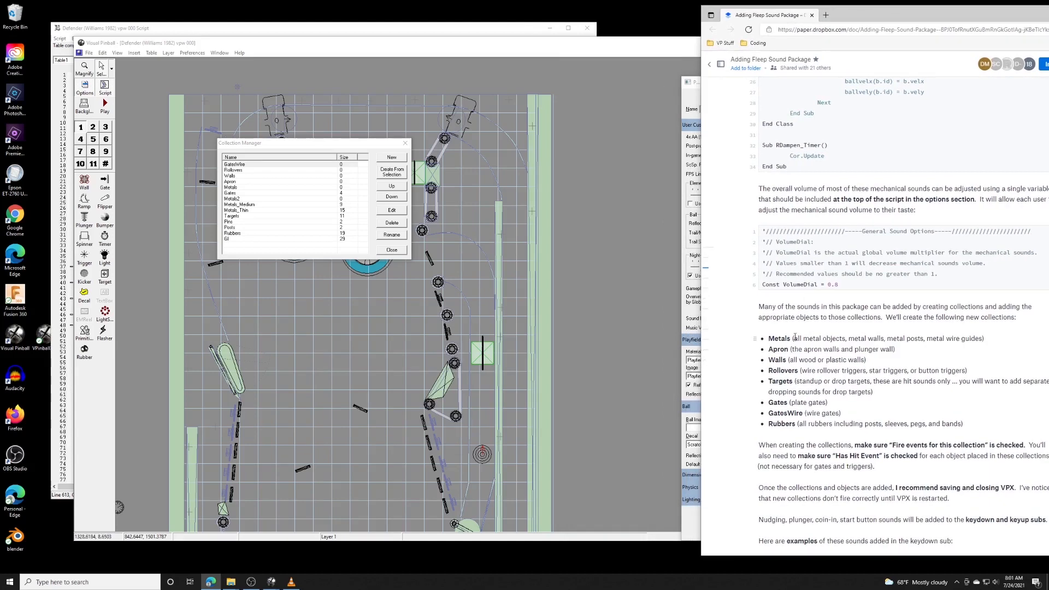
- Rearrange the table editor and the Table properties window so the document's collection list stays readable beside them
drag(642, 48, 556, 49)
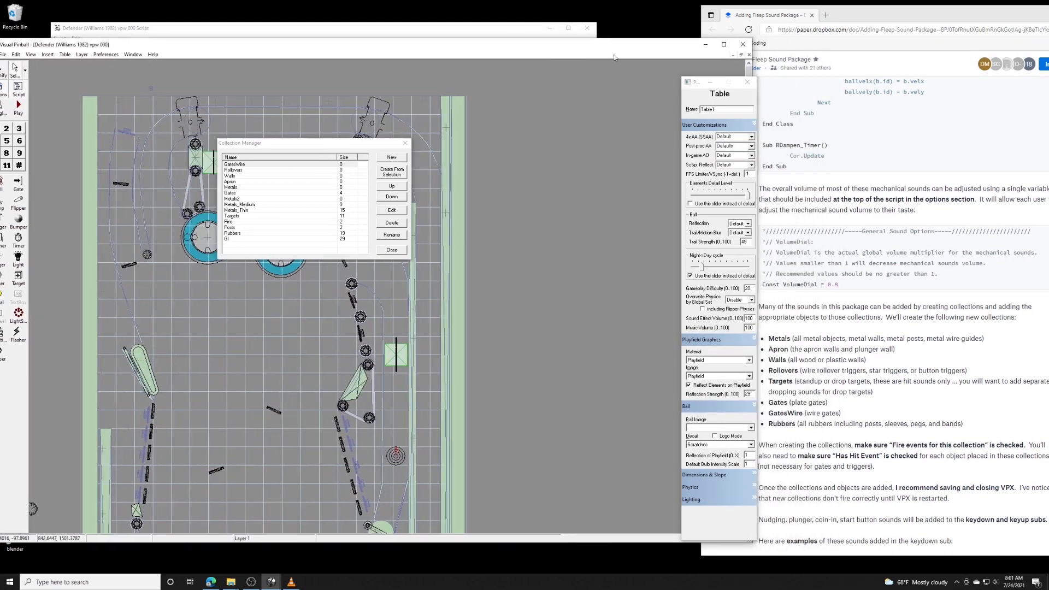
drag(696, 86, 596, 92)
click(320, 187)
drag(338, 47, 359, 48)
- Examine the Metals2, Metals_Medium and Metals_Thin entries in the Collection Manager, then close it
click(240, 204)
click(237, 211)
click(237, 205)
click(234, 199)
click(234, 204)
click(234, 210)
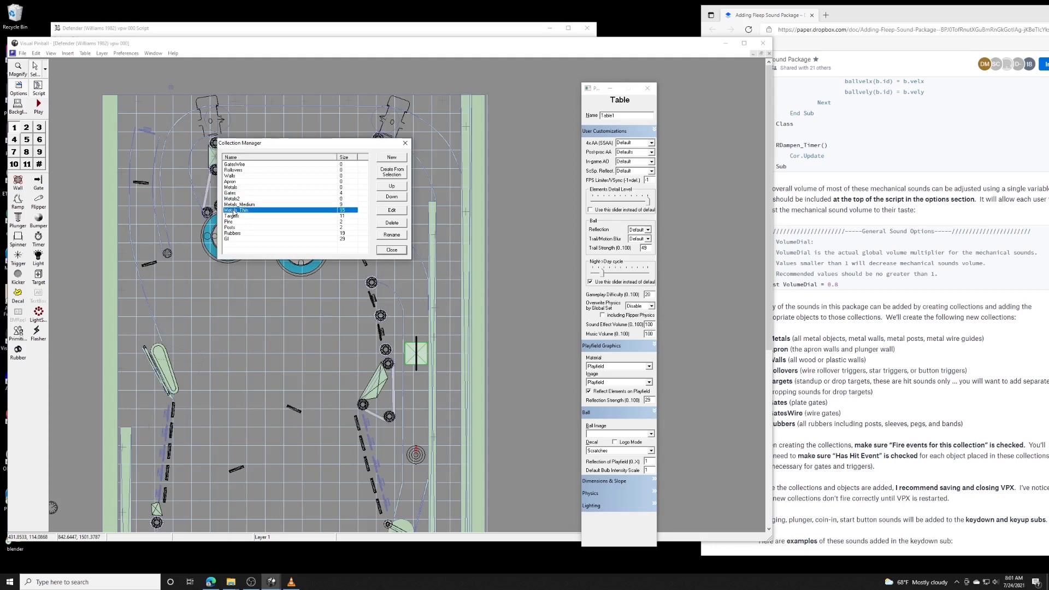
click(400, 251)
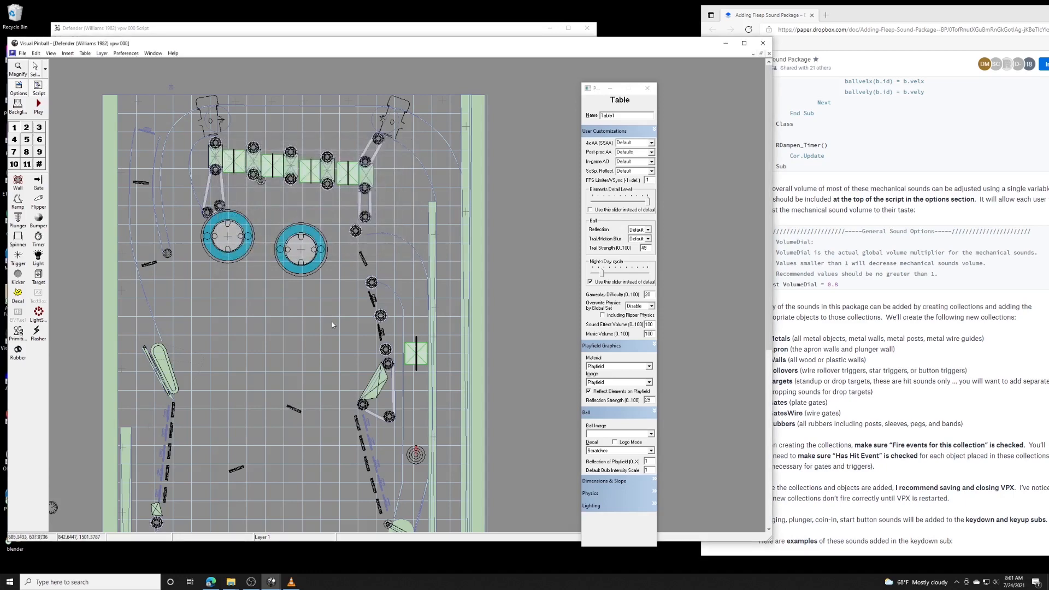
- Examine the Metals_Thin collection's included walls, highlighting Wall14 and Wall5, and close the Collection Manager
scroll(319, 326, down, 3)
scroll(316, 324, up, 2)
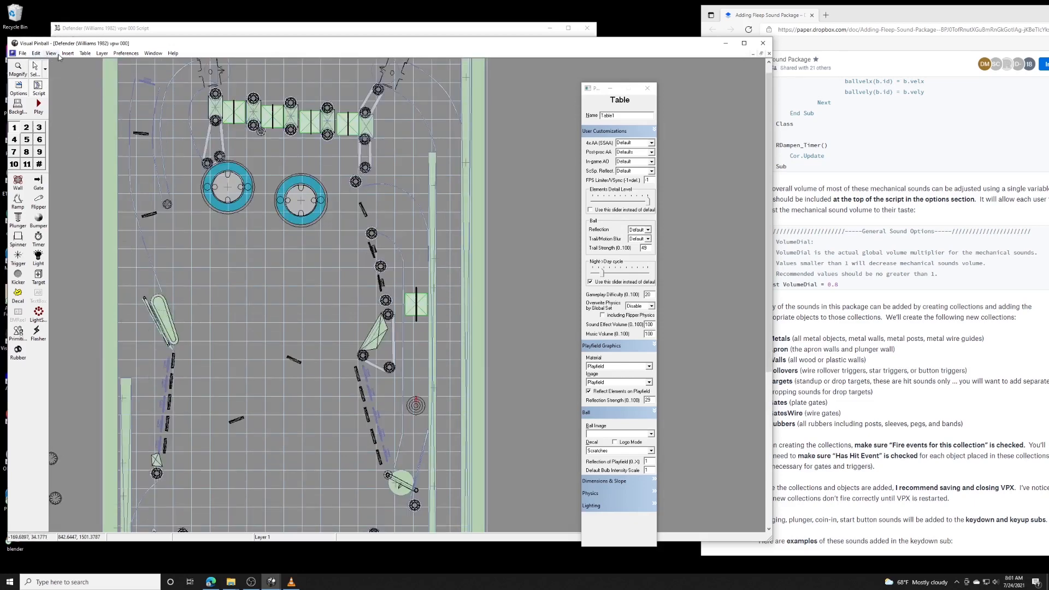
click(85, 53)
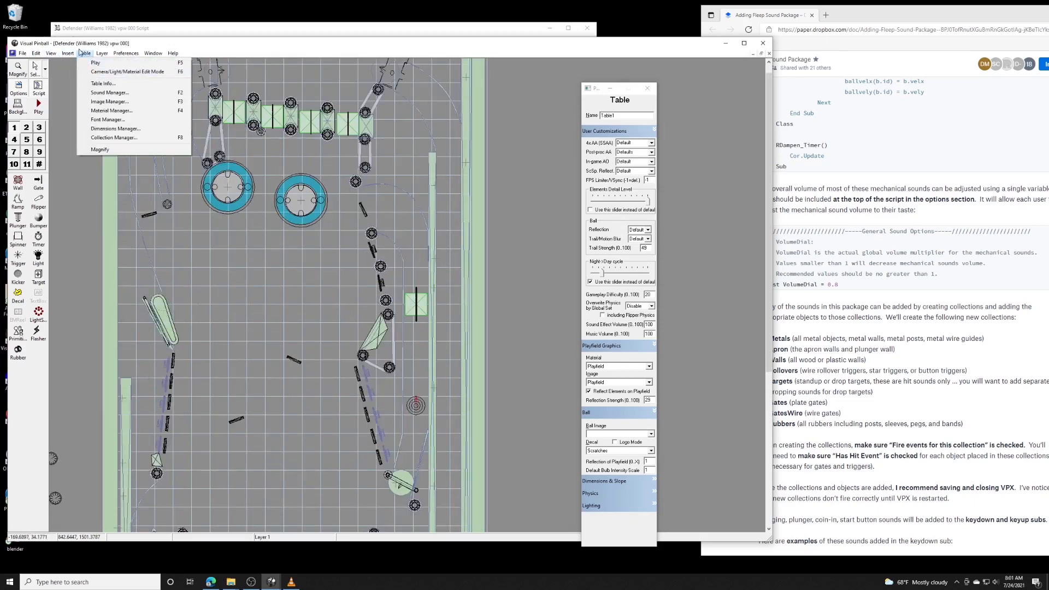
click(112, 137)
double_click(239, 211)
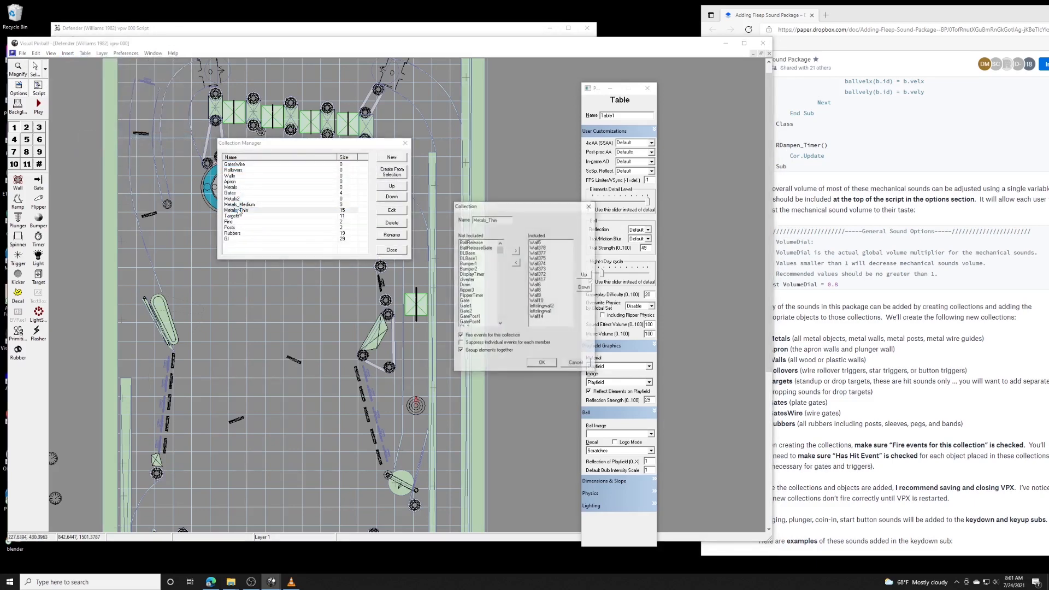
click(543, 317)
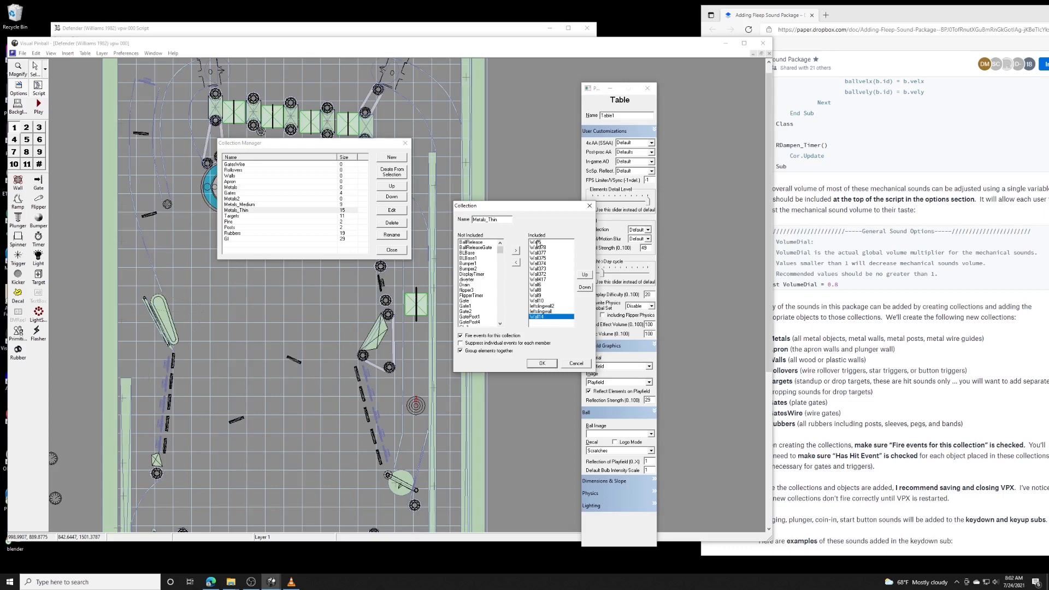
click(540, 247)
click(540, 241)
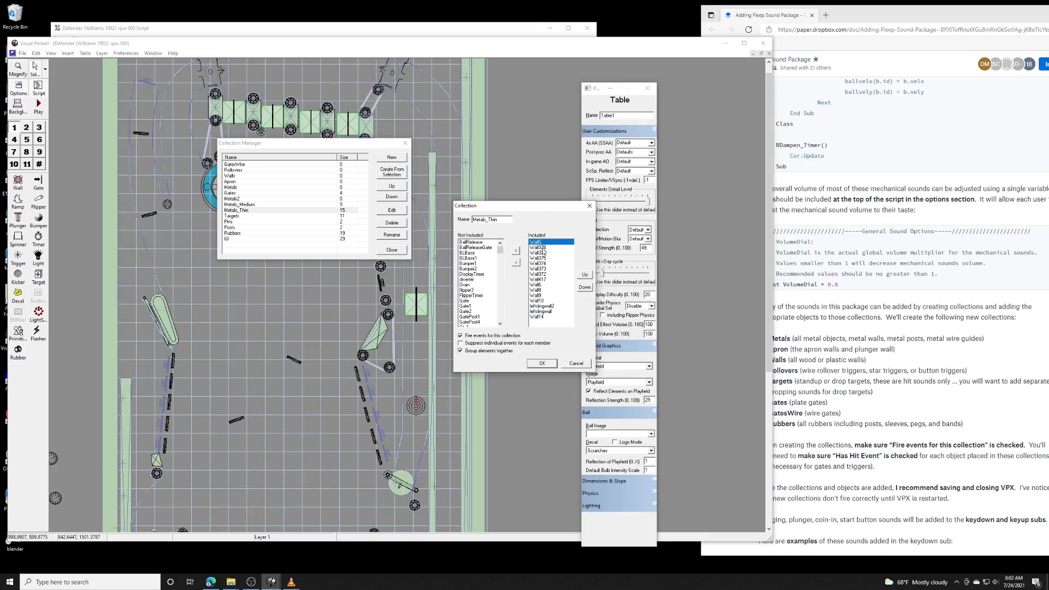
click(550, 364)
click(402, 251)
- Find Wall5 in the Search/Select Element list and select it to locate it on the playfield
click(36, 53)
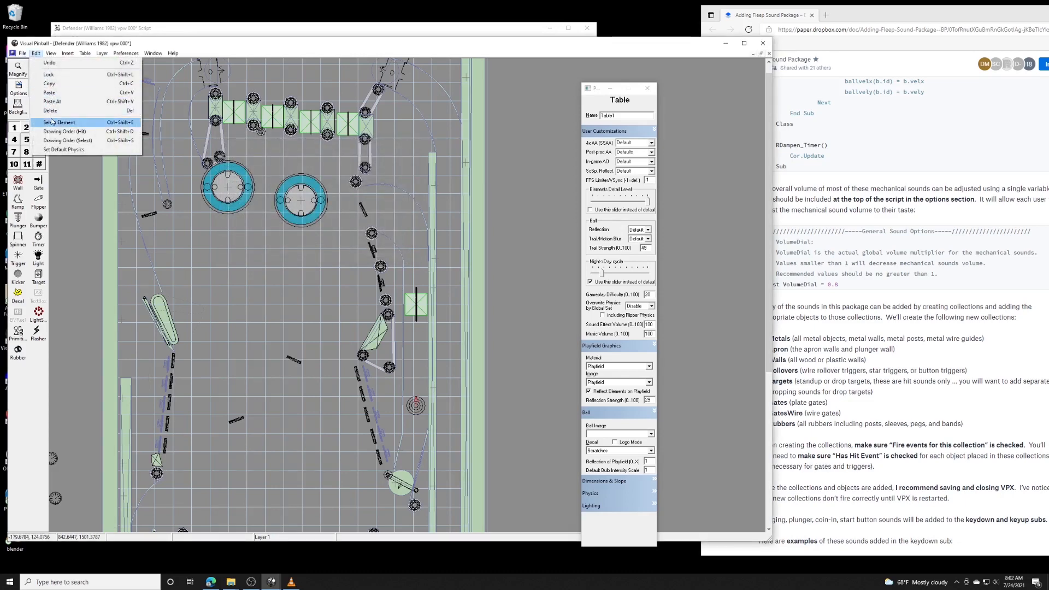
click(141, 134)
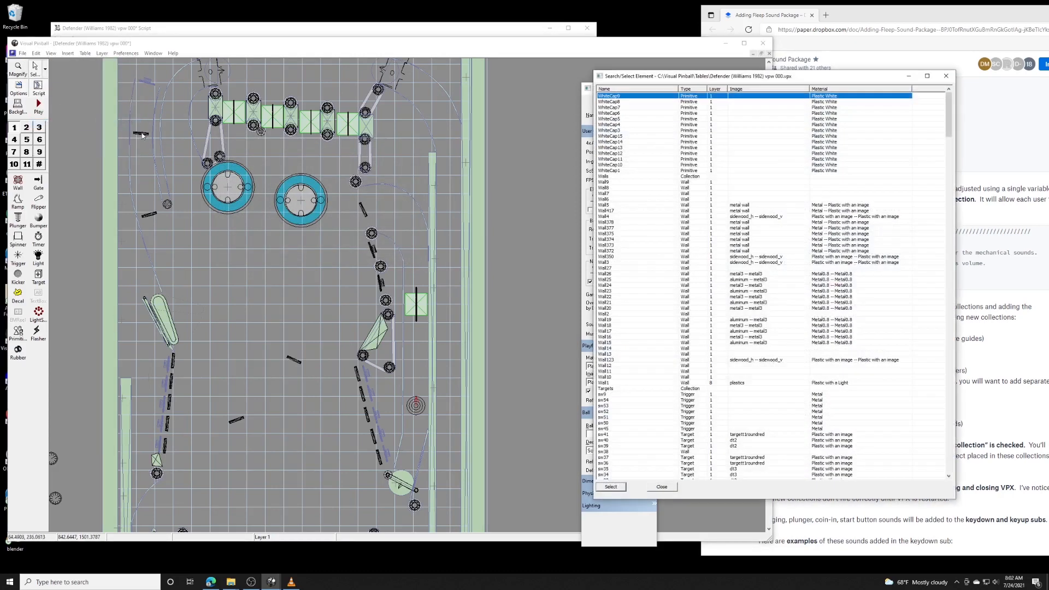
click(609, 263)
click(609, 207)
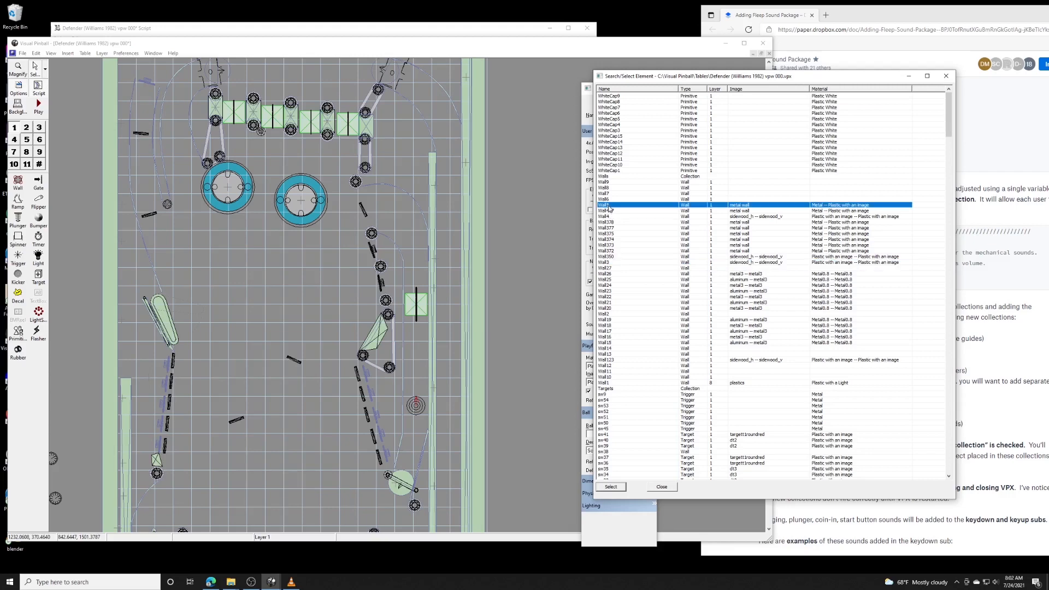
click(612, 486)
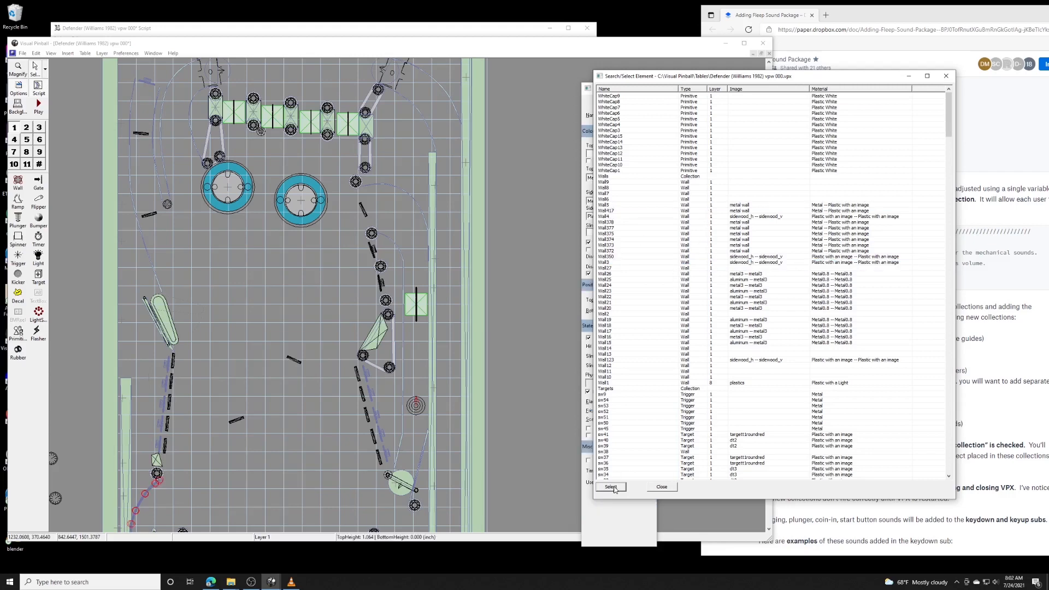
scroll(250, 471, down, 3)
click(250, 471)
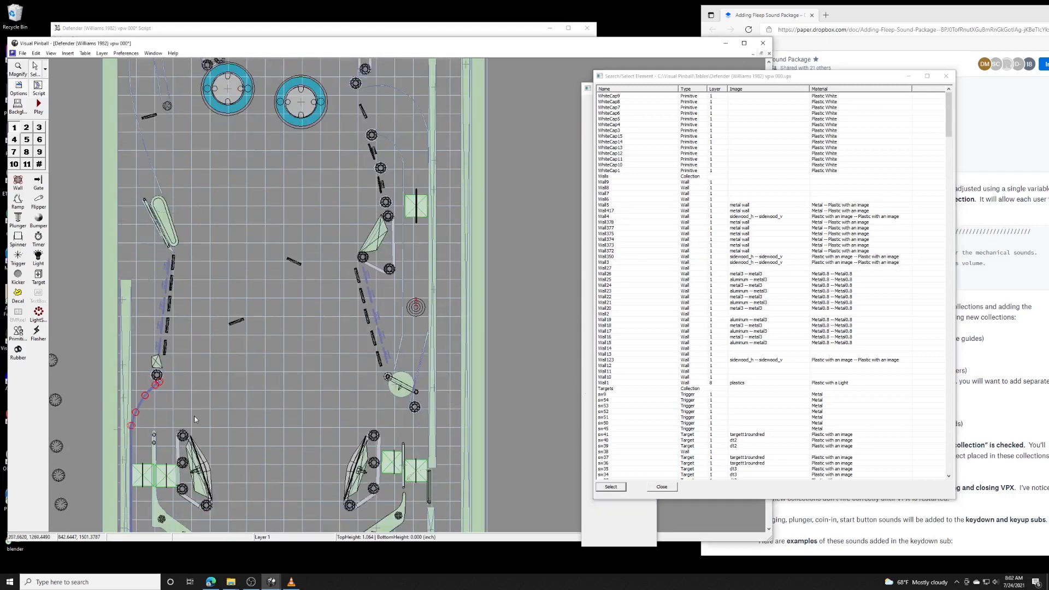
- Select the whole Metals_Thin wall group on the playfield and move the element list window clear of the Properties window
click(148, 396)
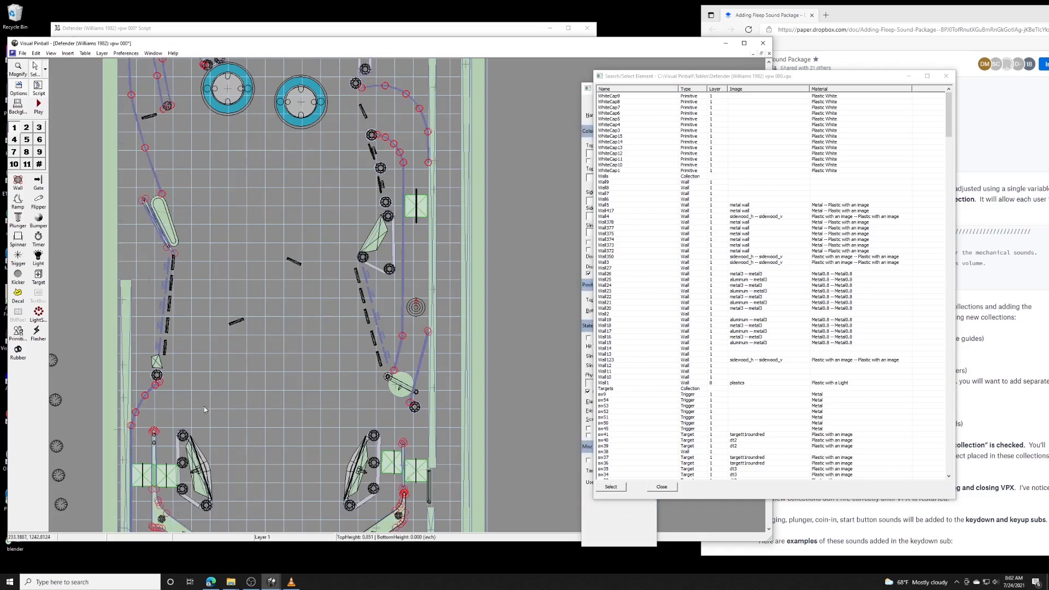
scroll(204, 410, down, 2)
scroll(200, 301, up, 3)
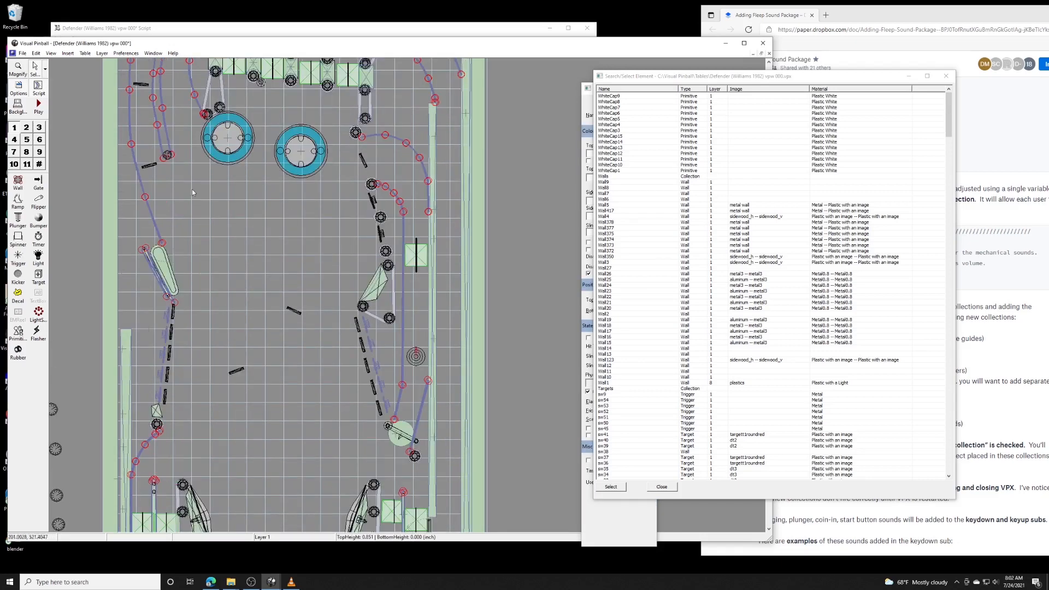
scroll(192, 192, up, 2)
drag(688, 76, 775, 68)
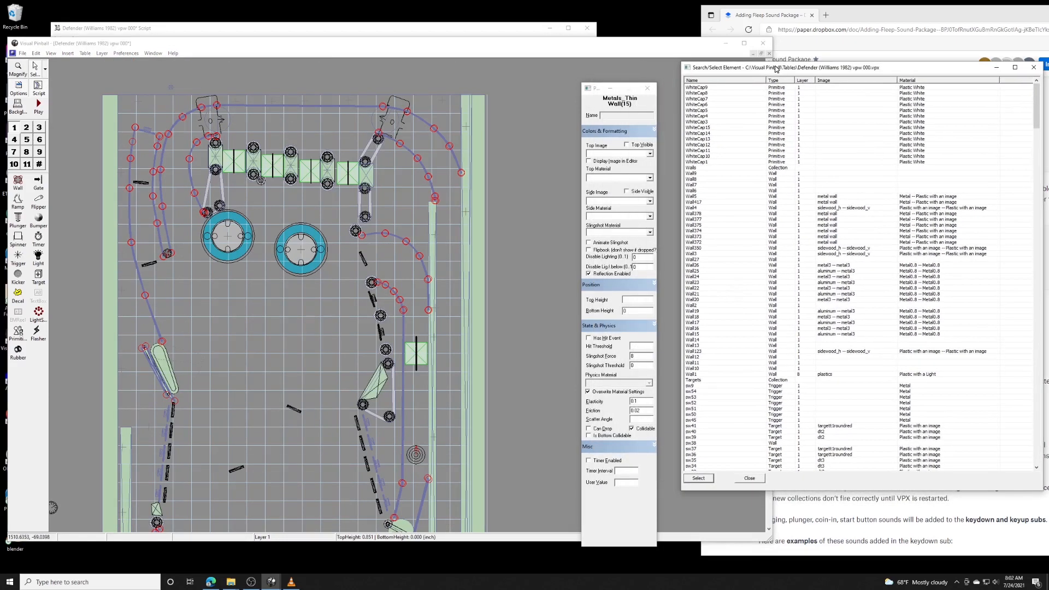
- Add the selected Metals_Thin wall group to the Walls collection
right_click(160, 236)
click(138, 237)
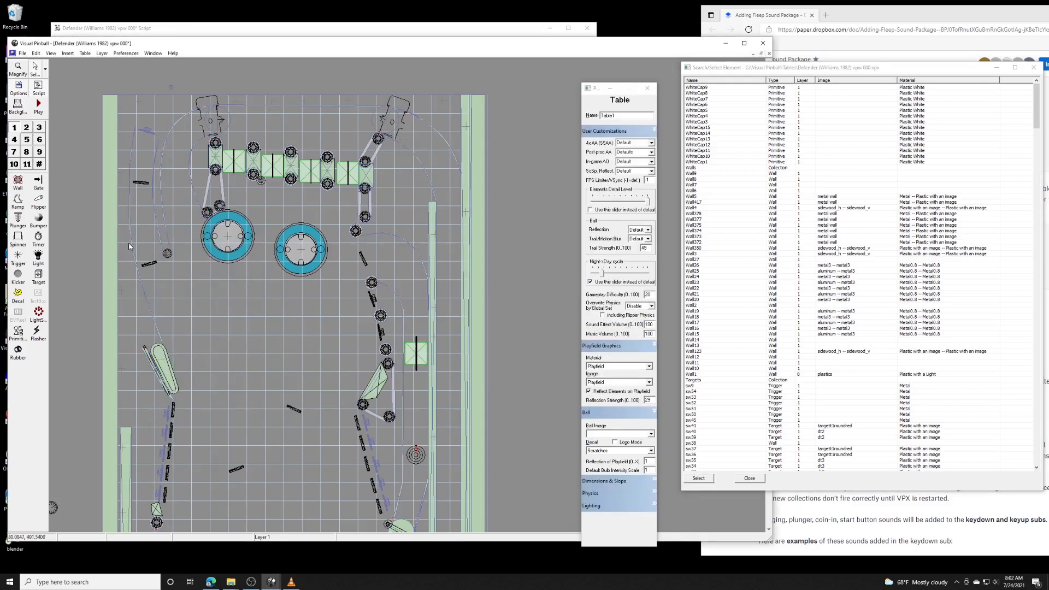
click(132, 245)
right_click(131, 245)
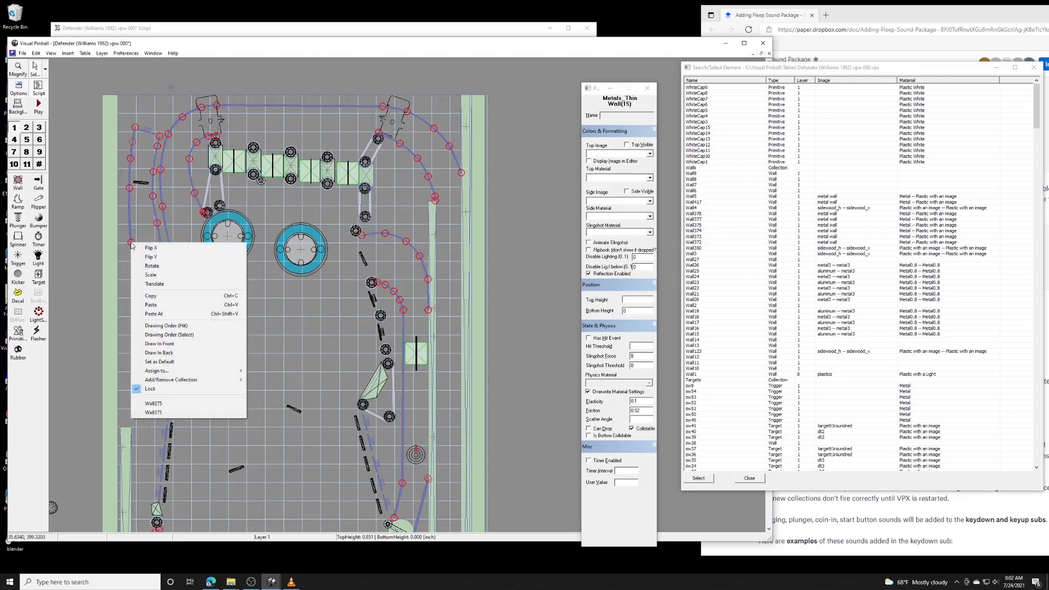
mouse_move(192, 382)
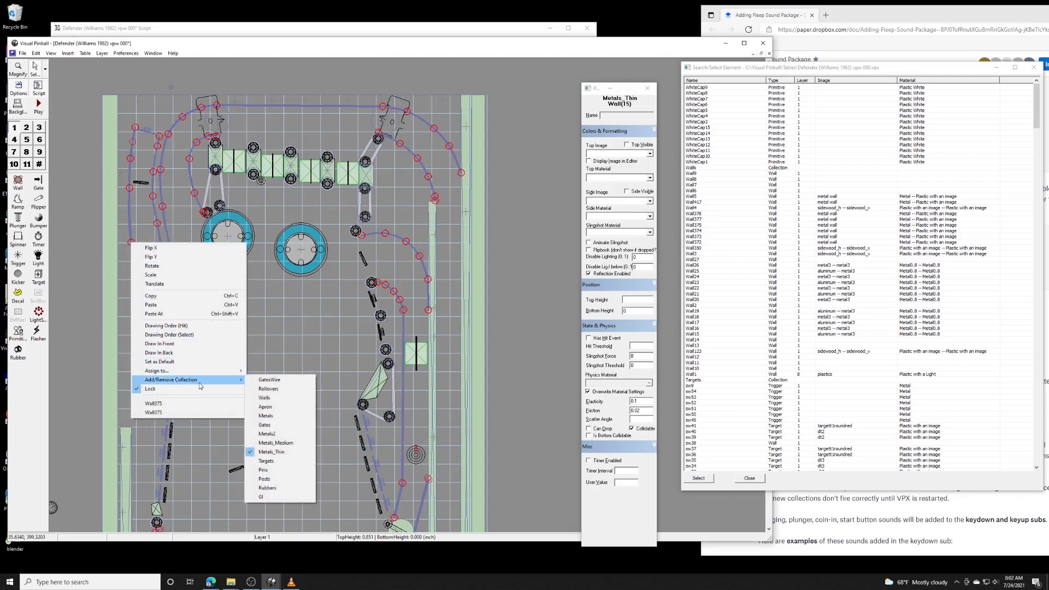
click(283, 399)
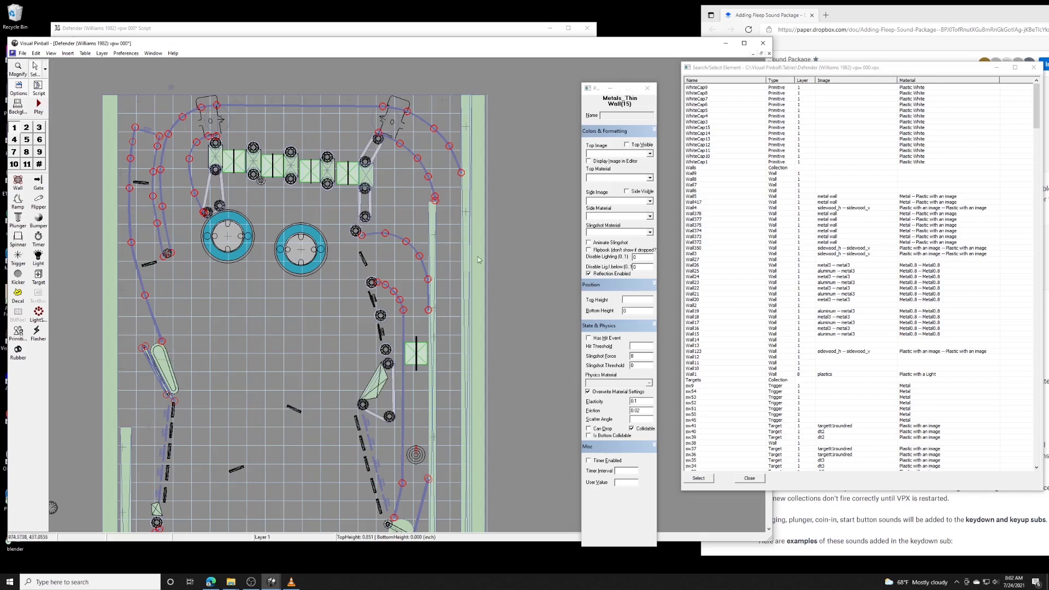
- Enable Has Hit Event for the Metals_Thin walls and set their hit threshold to 2
click(589, 339)
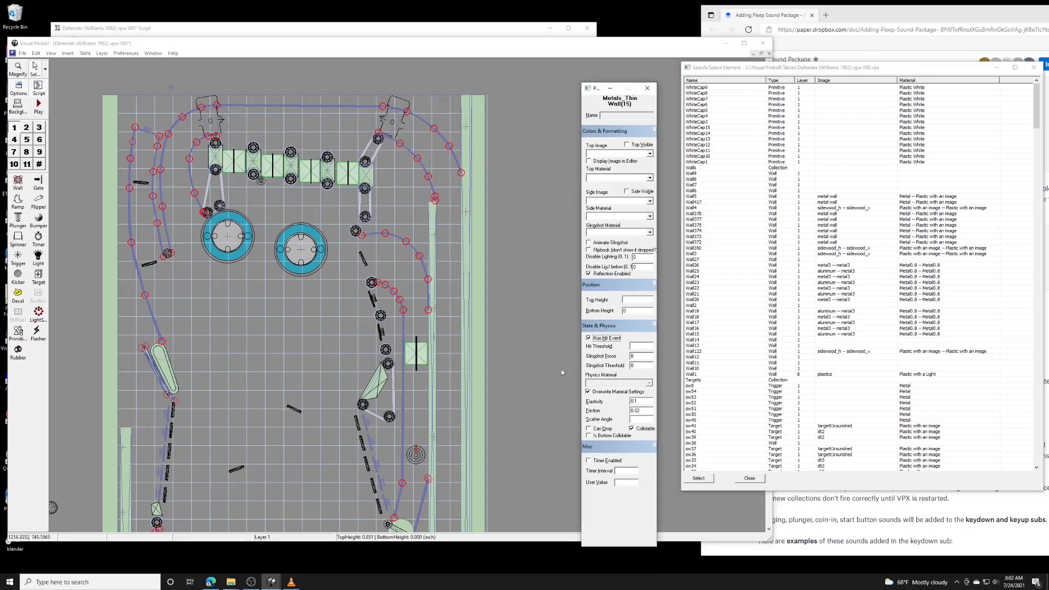
click(636, 346)
scroll(354, 408, down, 4)
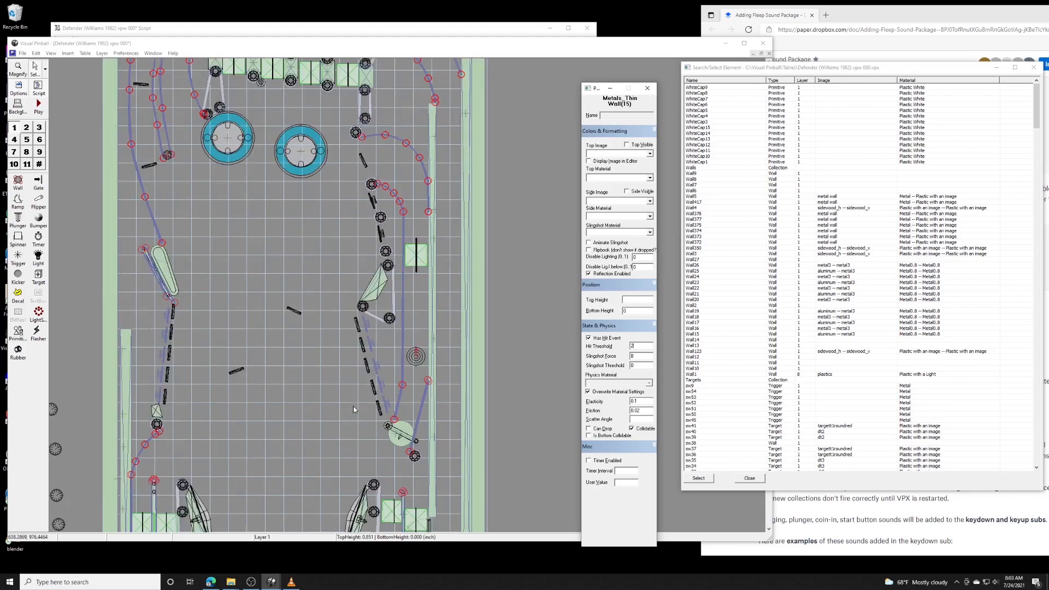
scroll(354, 408, down, 4)
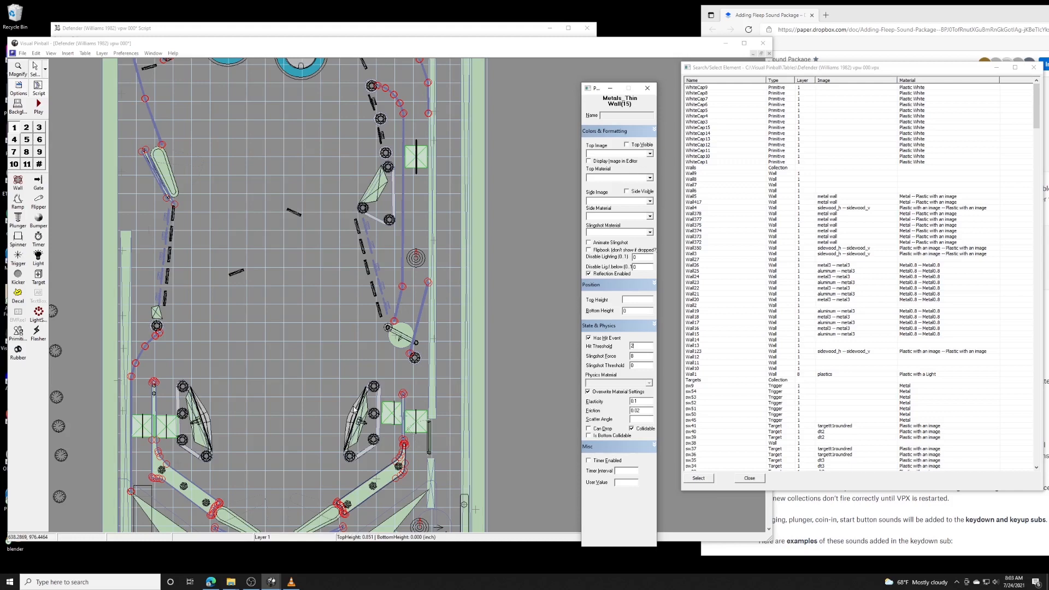
scroll(354, 409, up, 6)
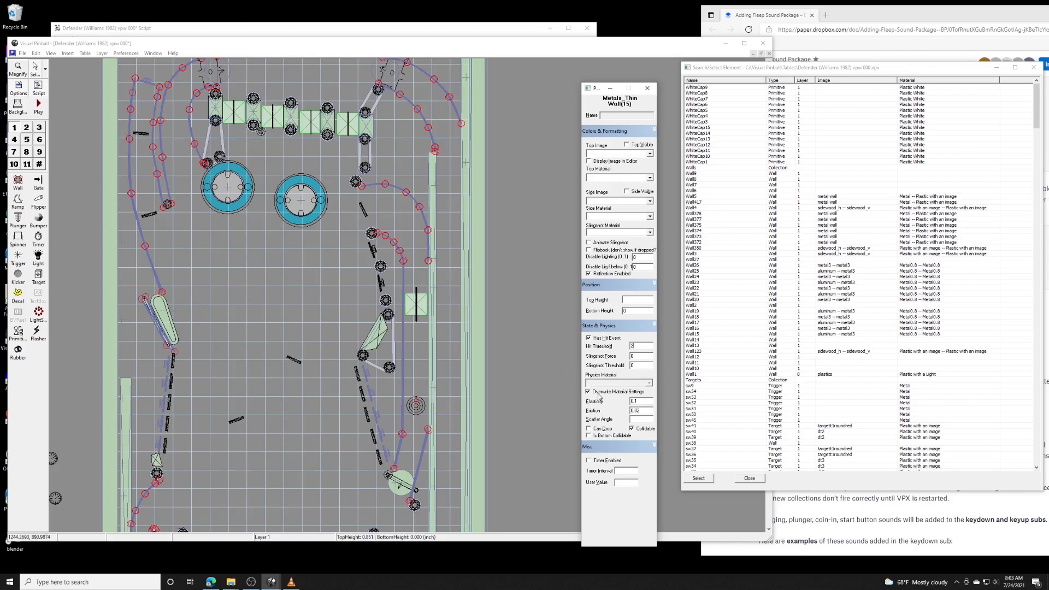
click(232, 281)
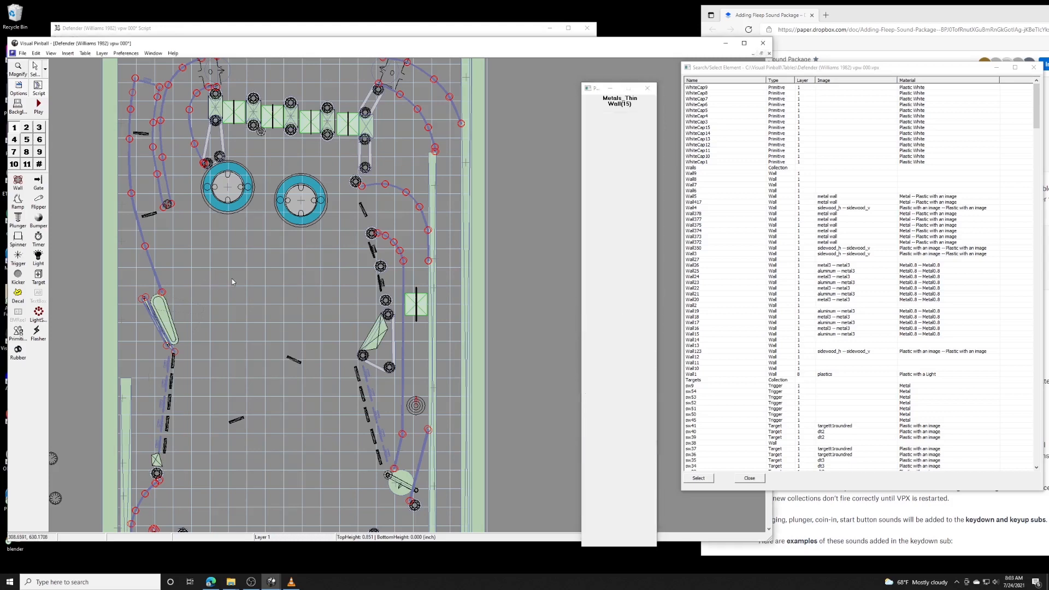
click(157, 277)
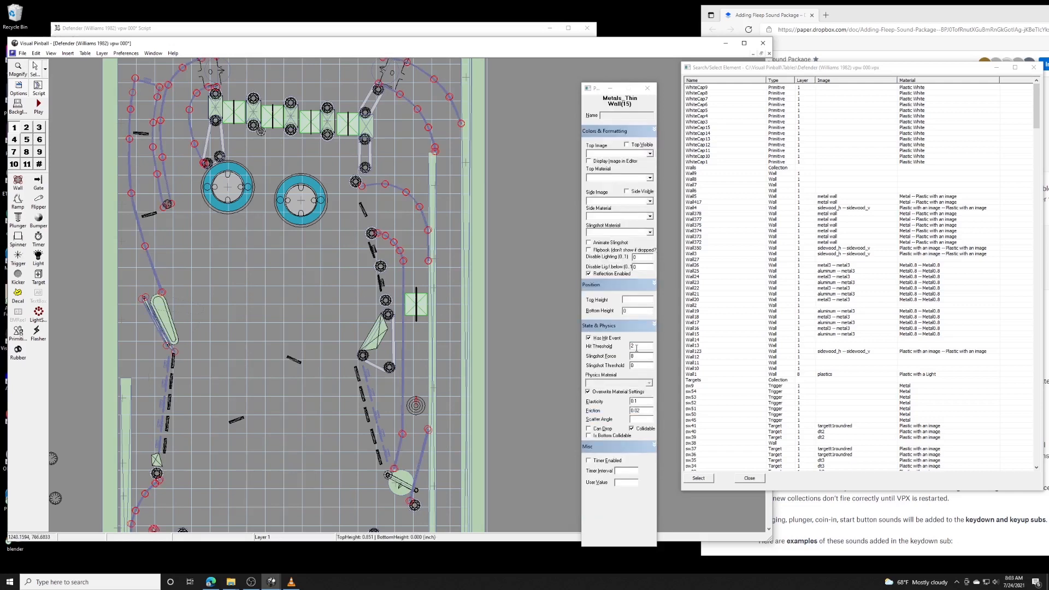
- Reselect the Metals_Thin wall group and add it to the Metals collection
click(243, 270)
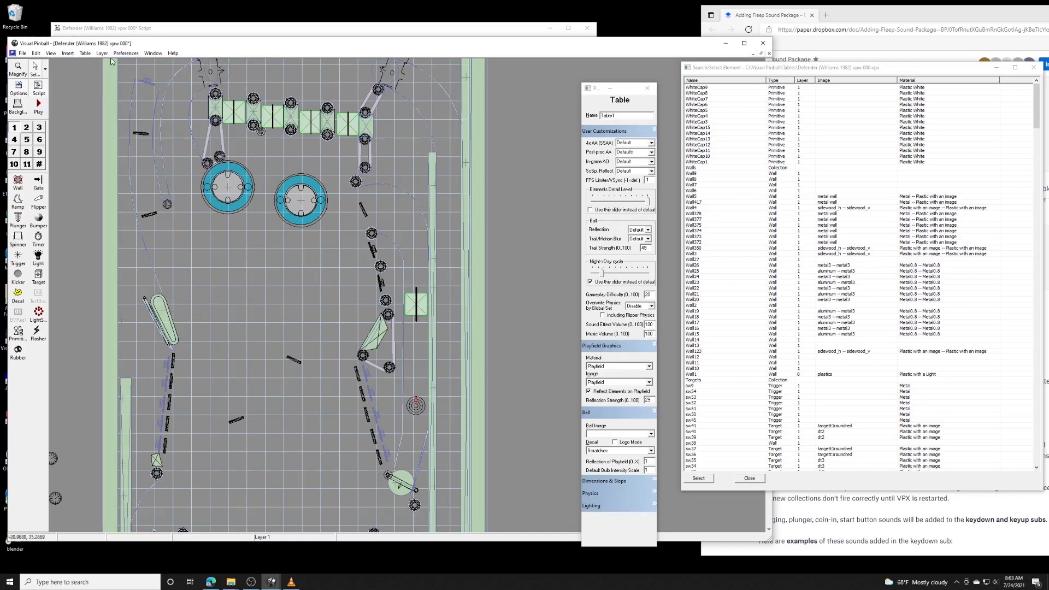
click(155, 274)
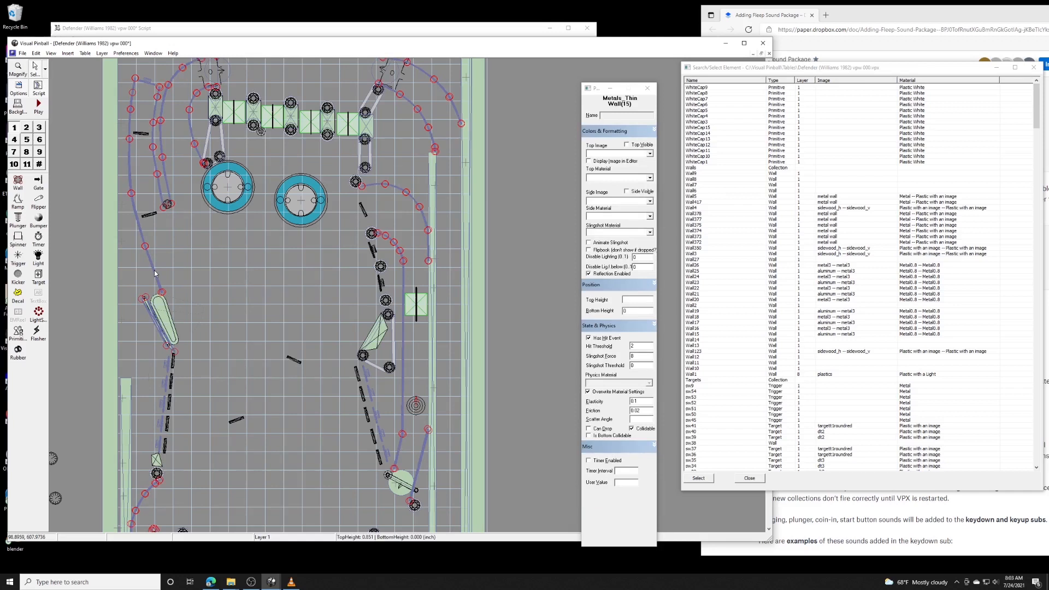
right_click(155, 273)
mouse_move(228, 409)
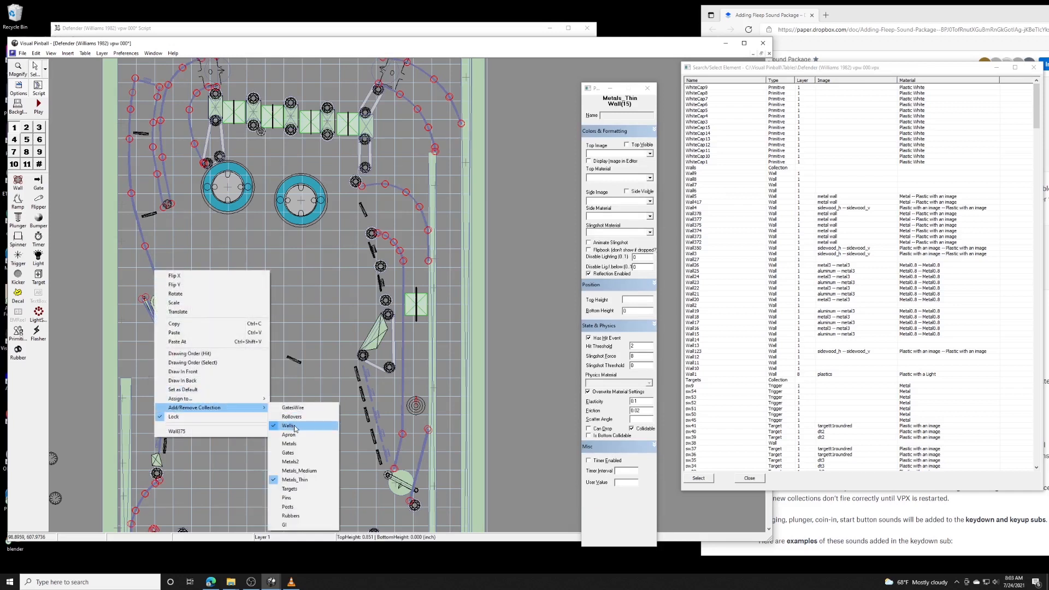
click(298, 443)
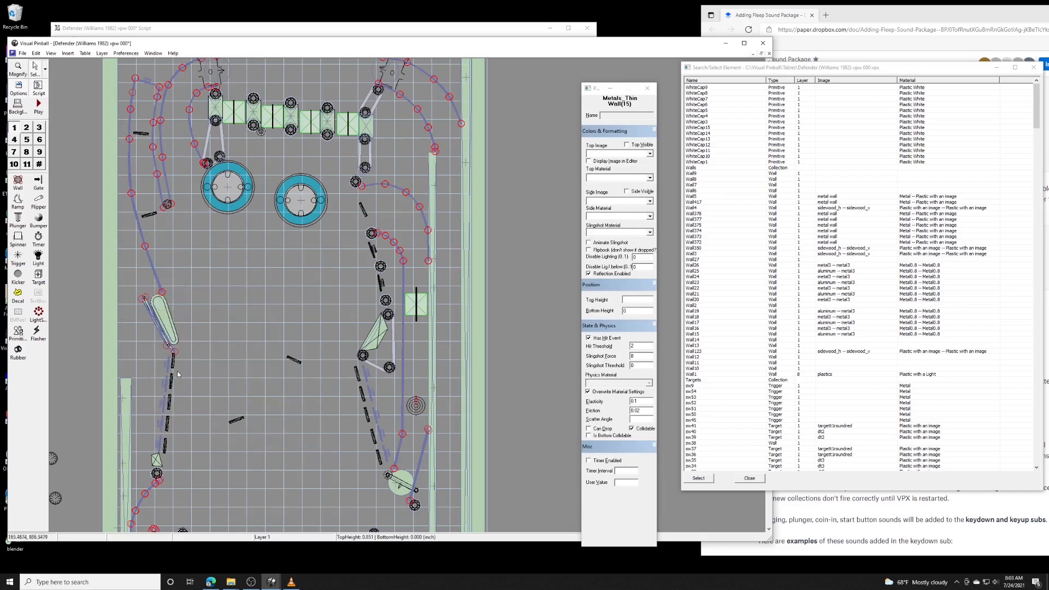
- Remove the Metals_Thin wall group from the Walls collection and check which collections it belongs to
right_click(159, 282)
mouse_move(229, 417)
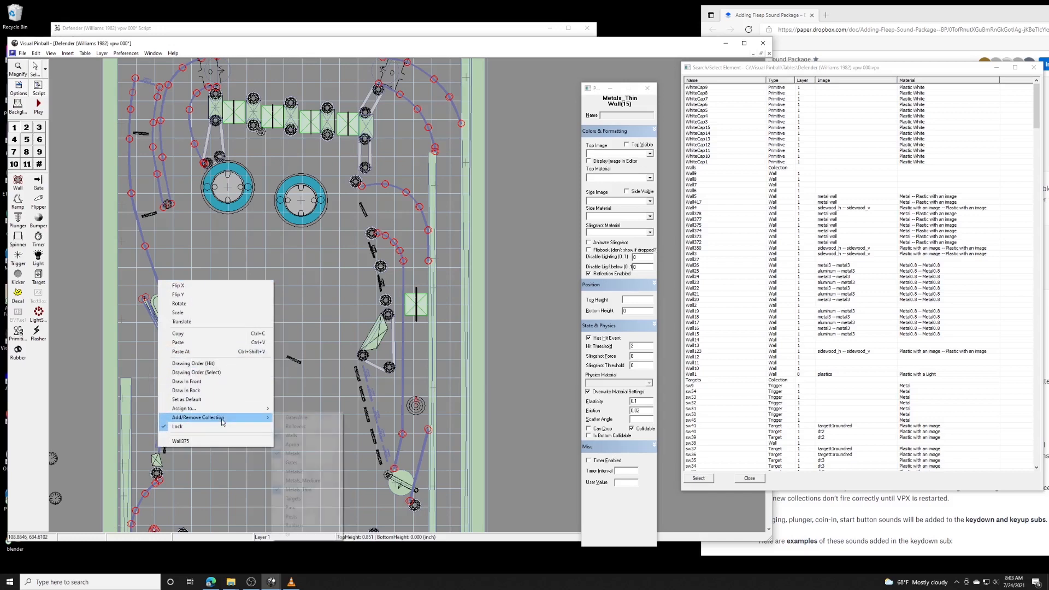
click(290, 435)
click(214, 285)
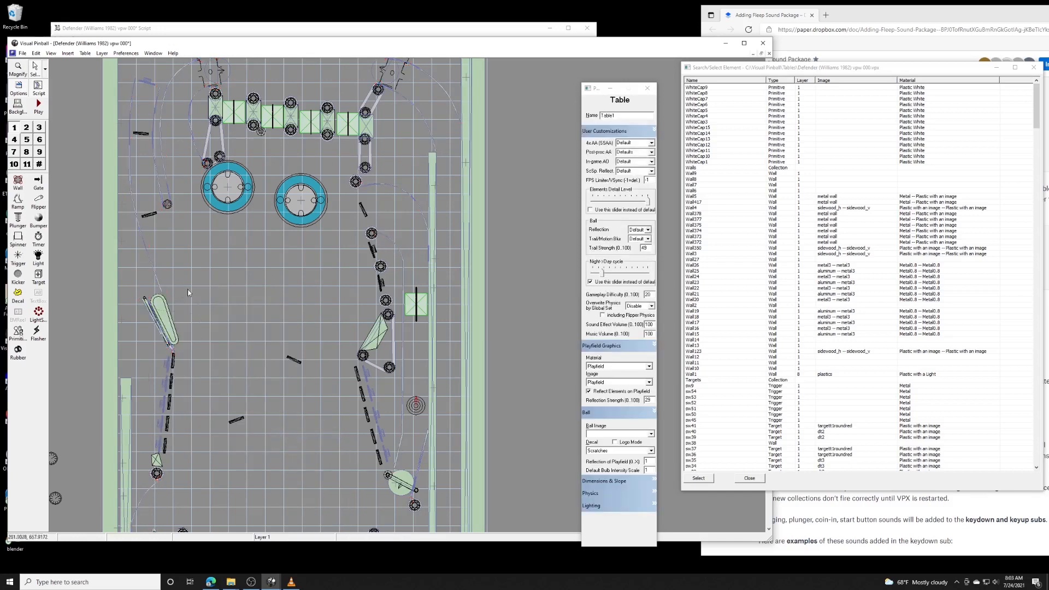
click(159, 285)
right_click(159, 285)
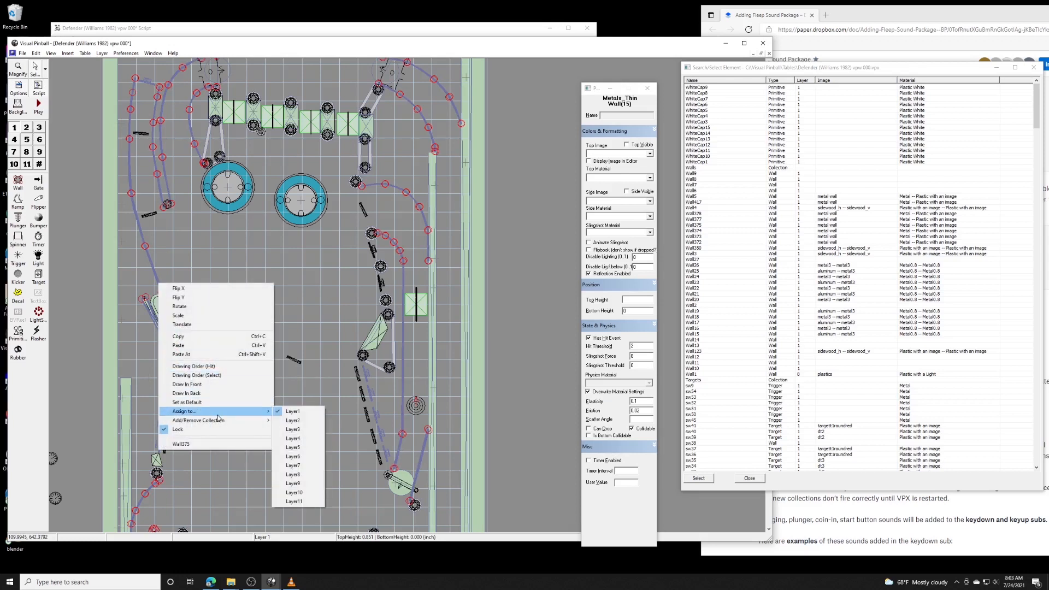
mouse_move(215, 423)
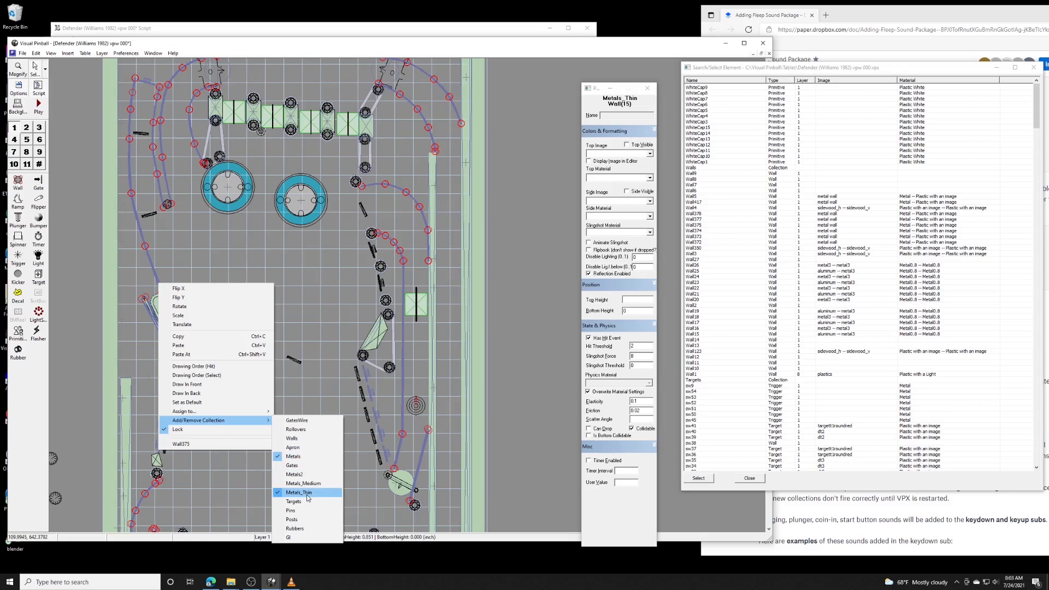
click(283, 278)
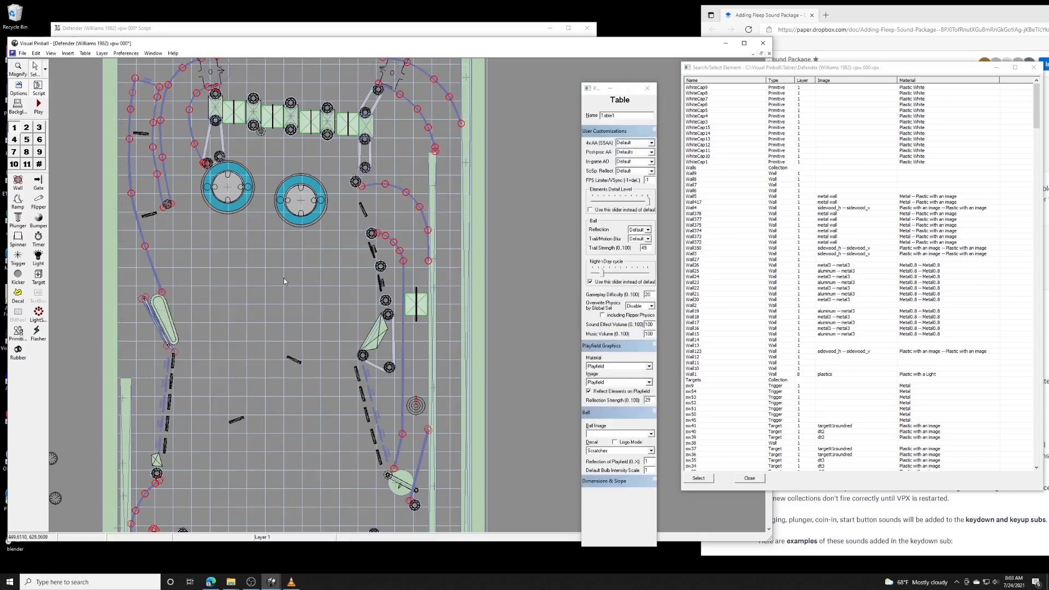
- Bring up the Search/Select Element list again with nothing selected on the playfield
click(68, 54)
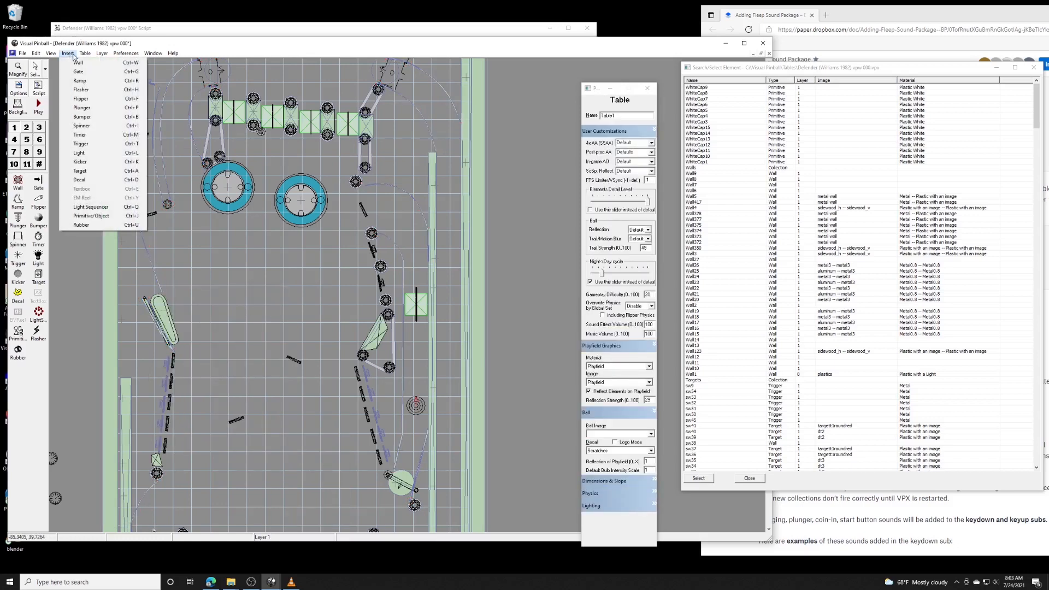
mouse_move(86, 53)
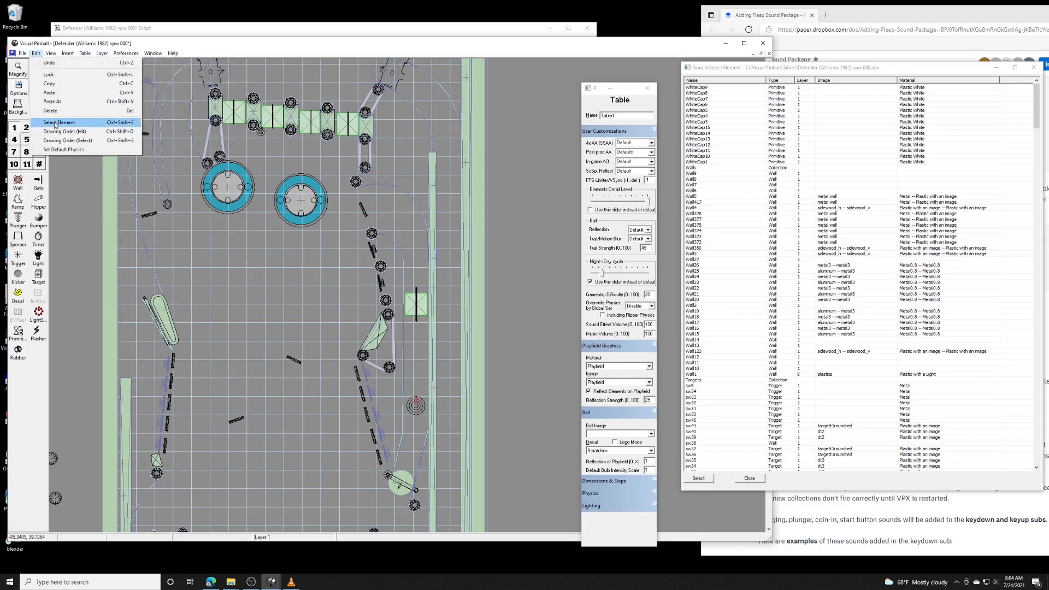
click(54, 126)
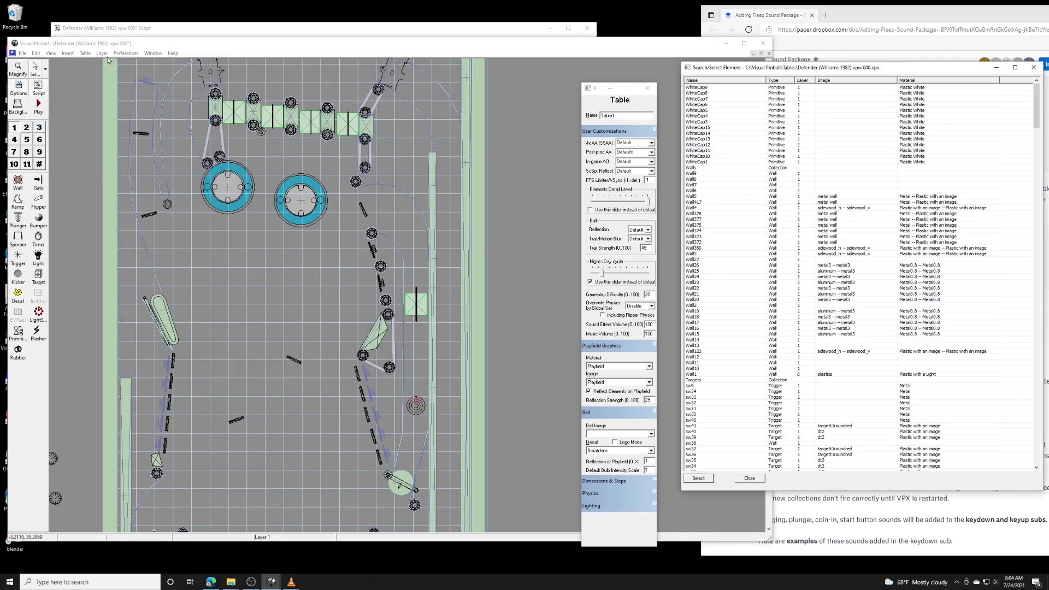
- Review the members of the Metals_Medium collection in the Collection Manager, leaving the collection as it is
click(85, 53)
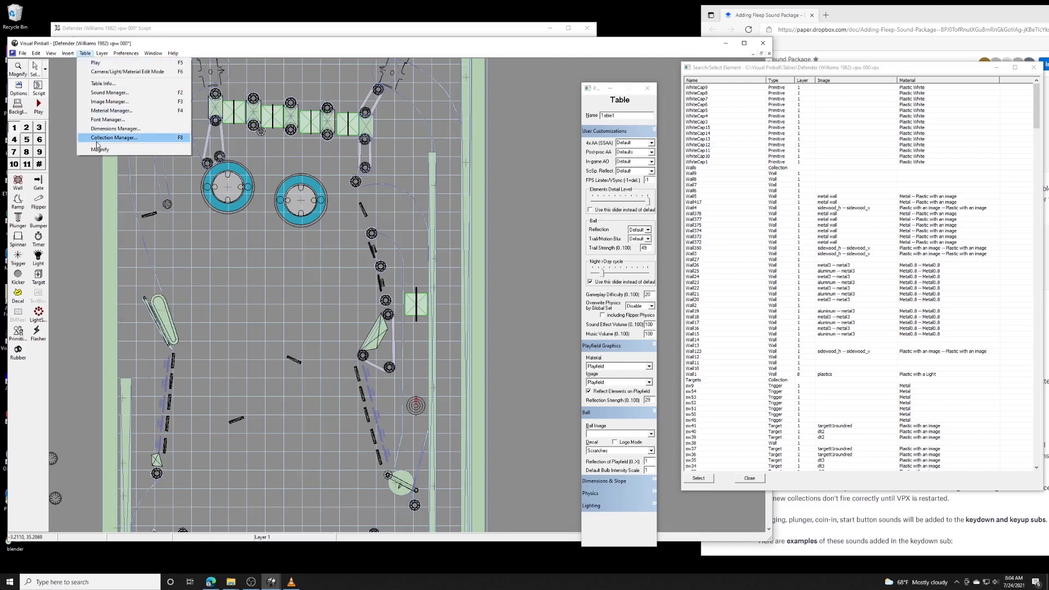
click(126, 136)
click(242, 204)
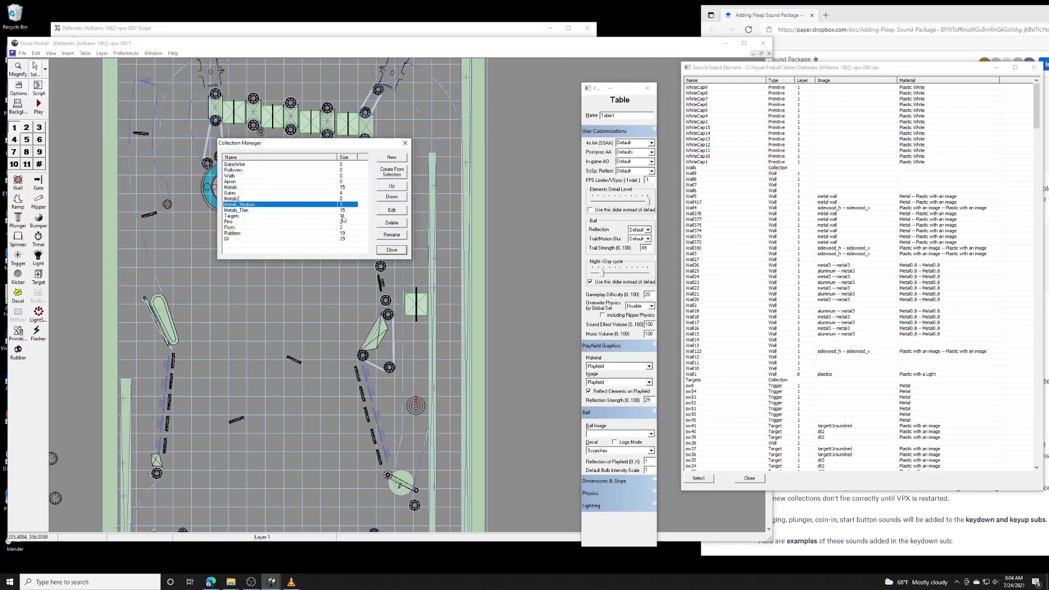
double_click(317, 206)
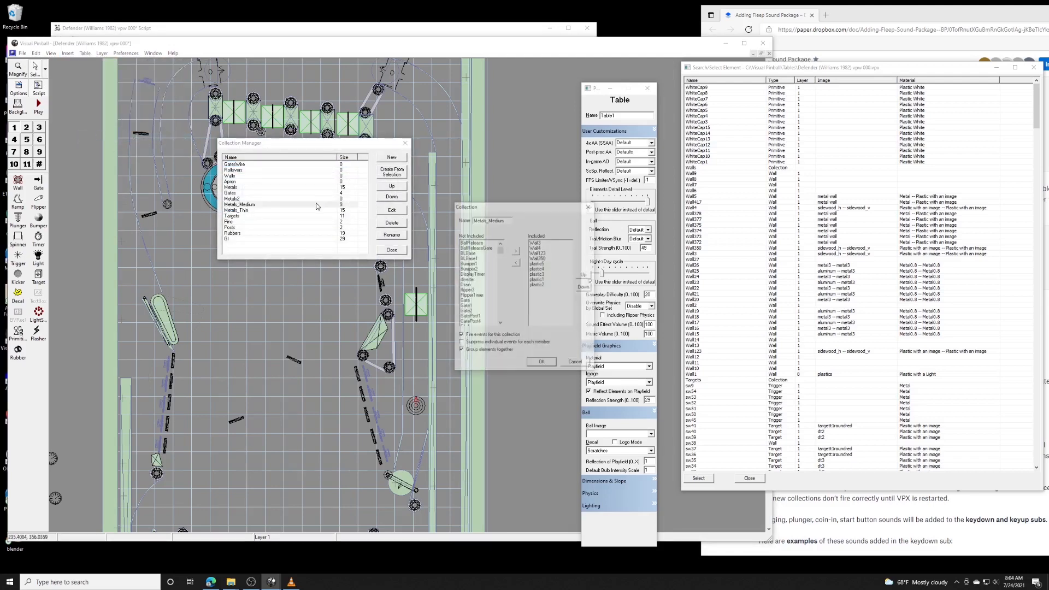
click(538, 243)
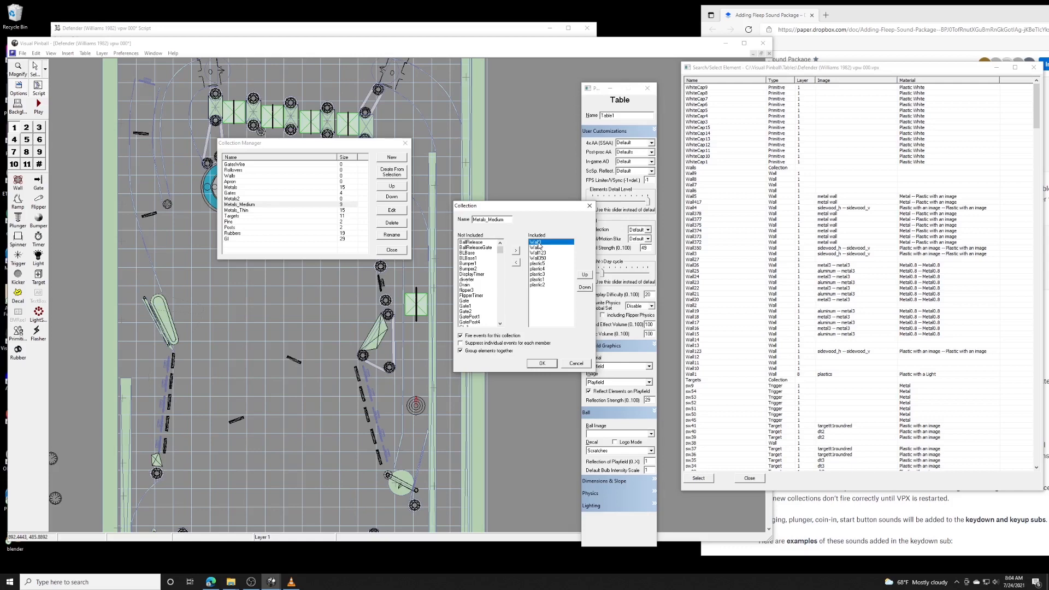
click(580, 366)
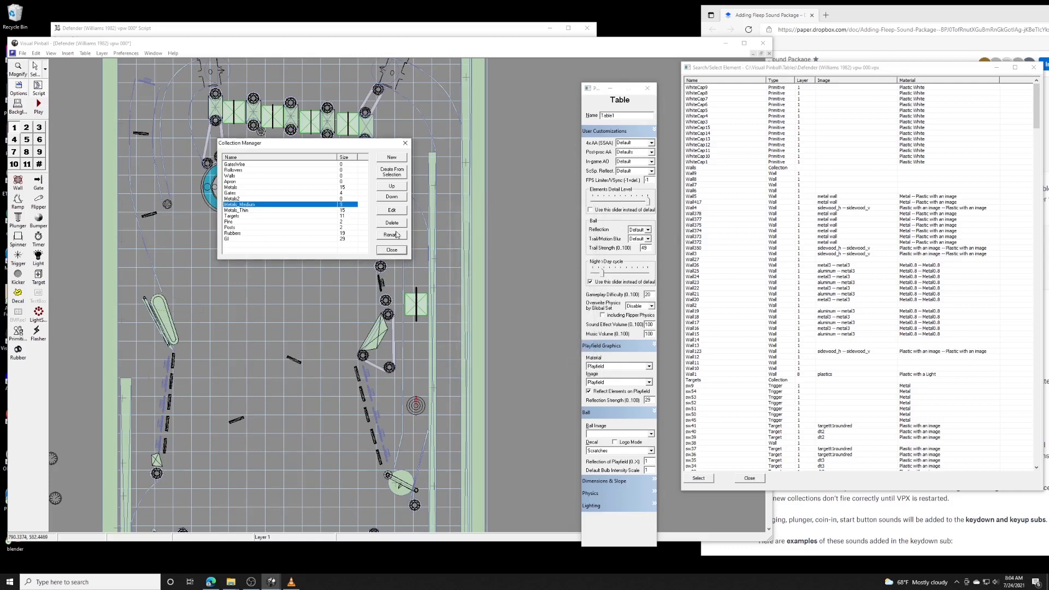
click(392, 250)
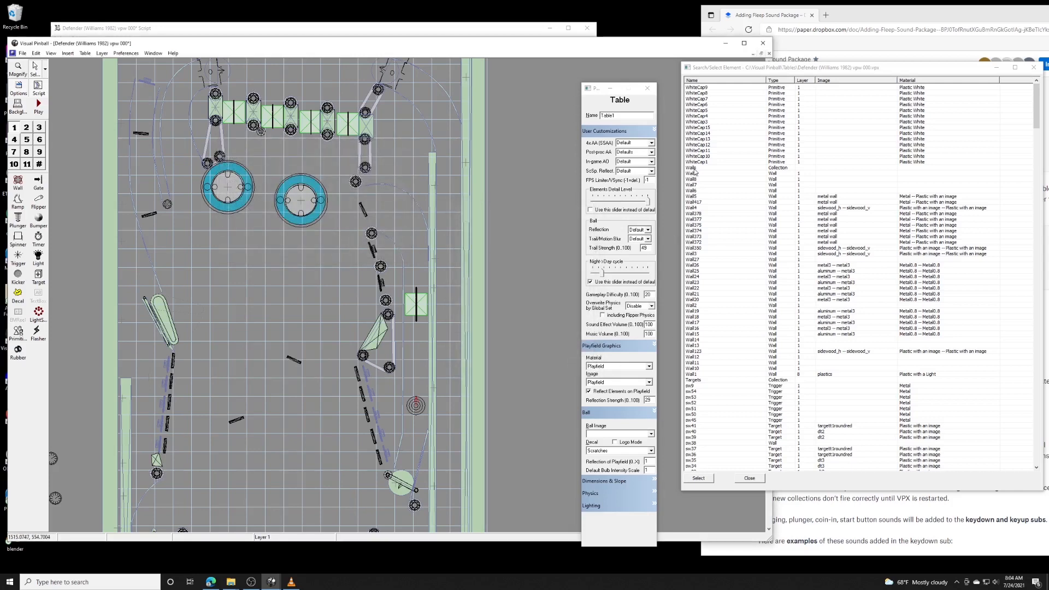
- Locate Wall3 through the element list and inspect its full extent along the playfield
click(704, 254)
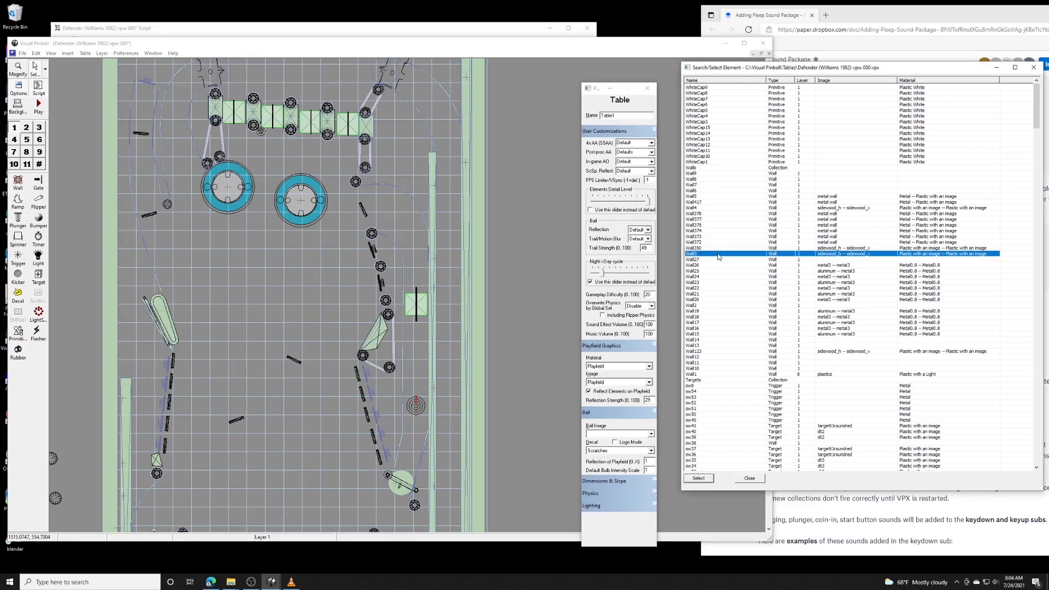
click(704, 480)
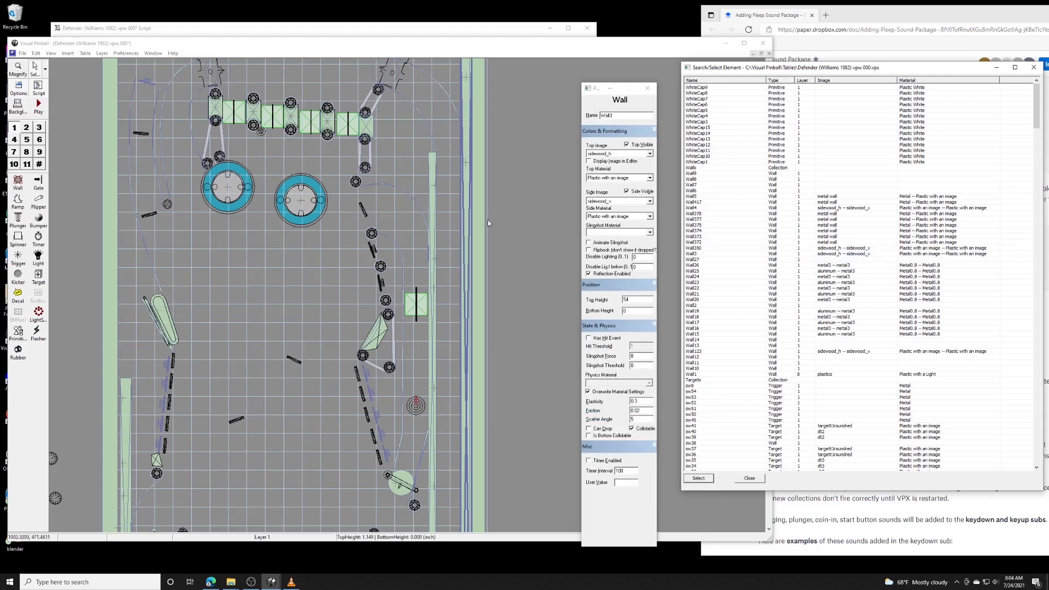
scroll(514, 224, up, 2)
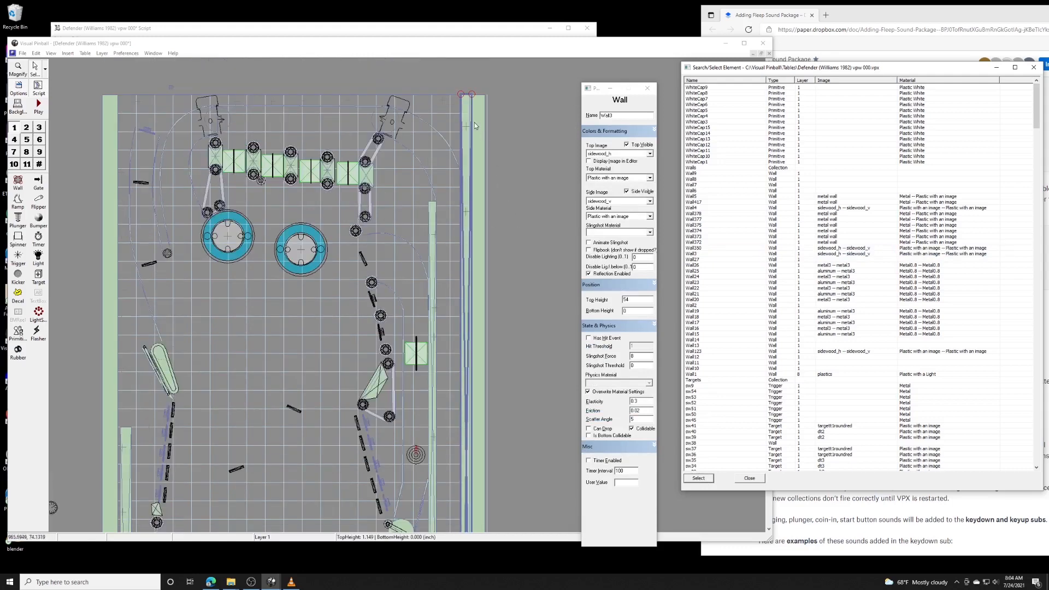
click(504, 126)
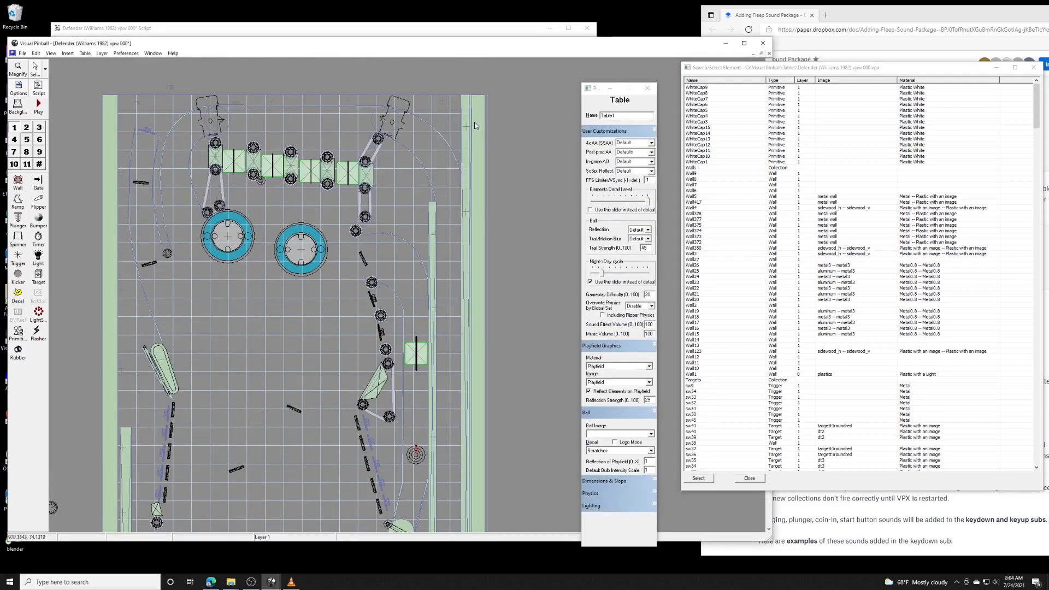
click(465, 114)
click(506, 149)
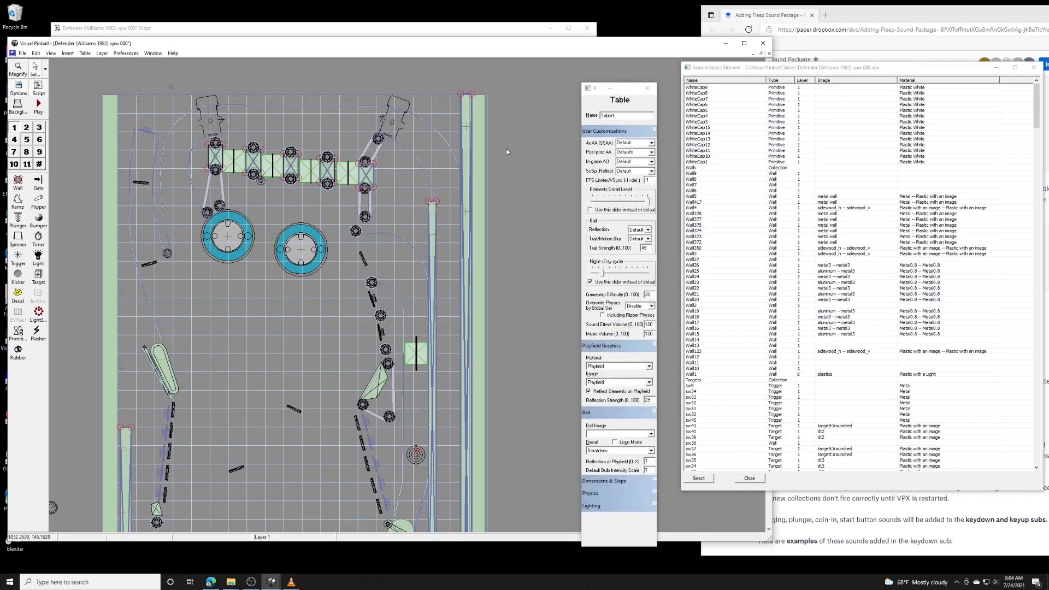
click(467, 113)
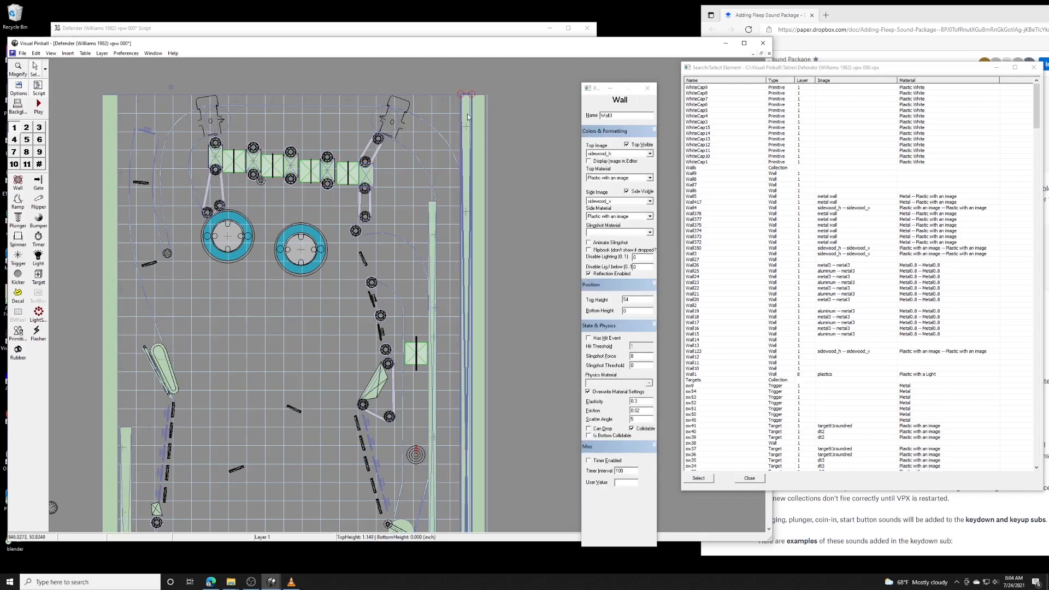
scroll(512, 181, down, 3)
scroll(514, 210, down, 3)
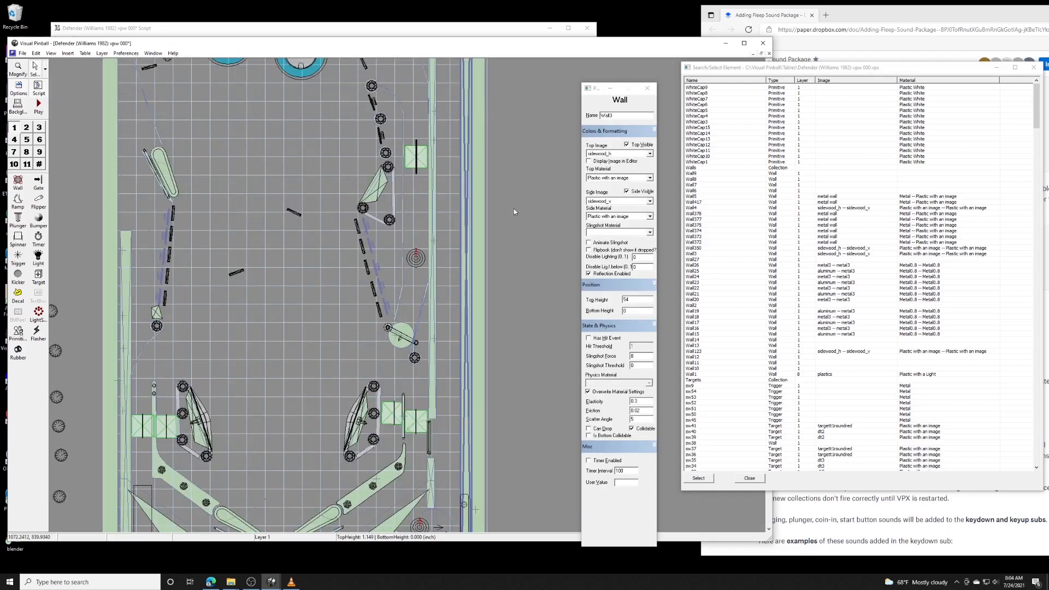
scroll(513, 209, down, 3)
scroll(513, 209, down, 4)
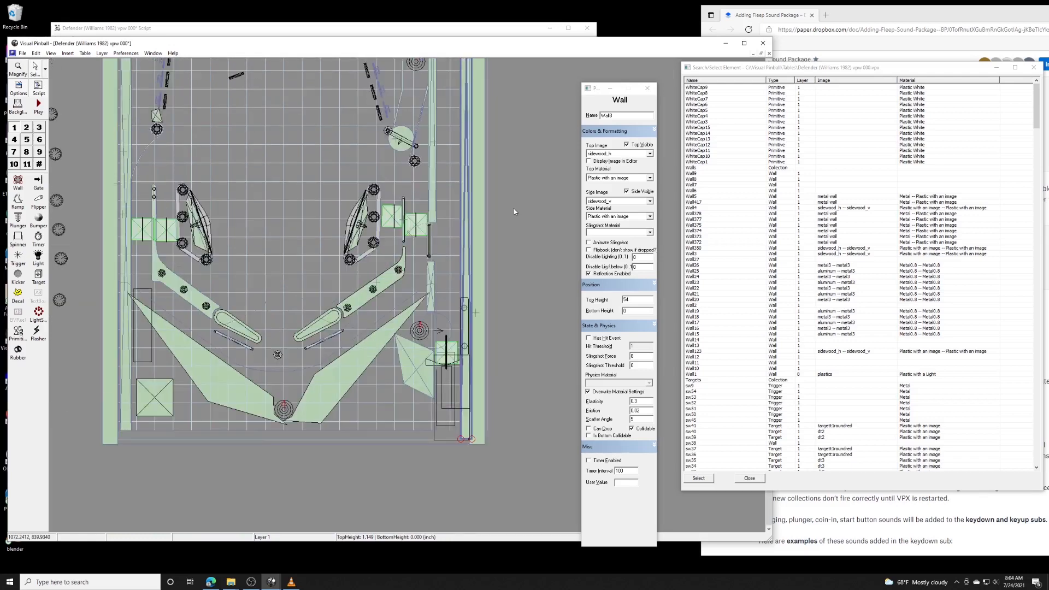
scroll(514, 208, up, 3)
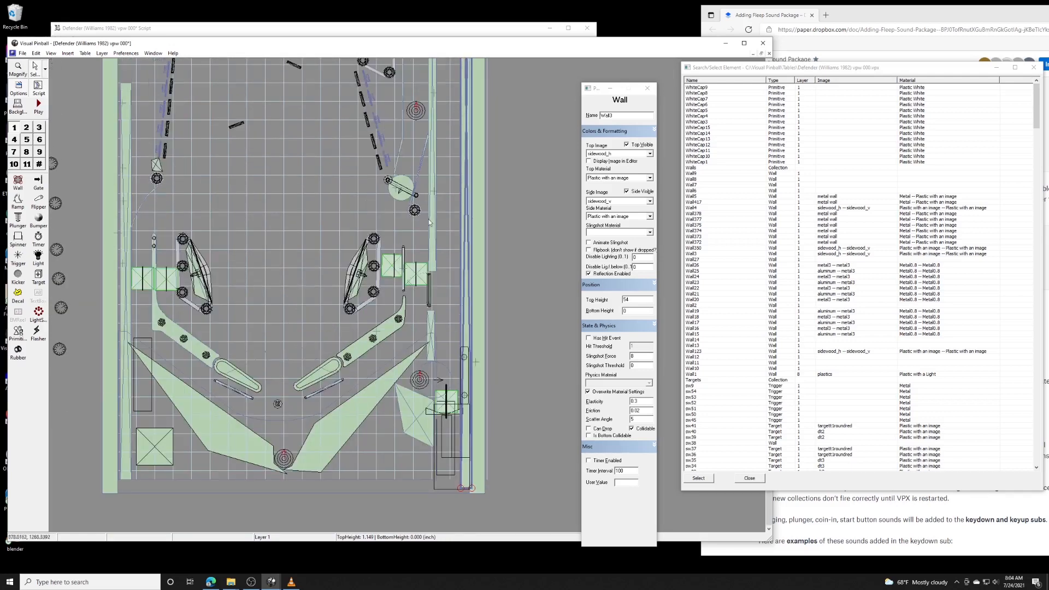
- Select the Metals_Medium wall group on the playfield and add it to the Walls collection
click(507, 185)
click(465, 176)
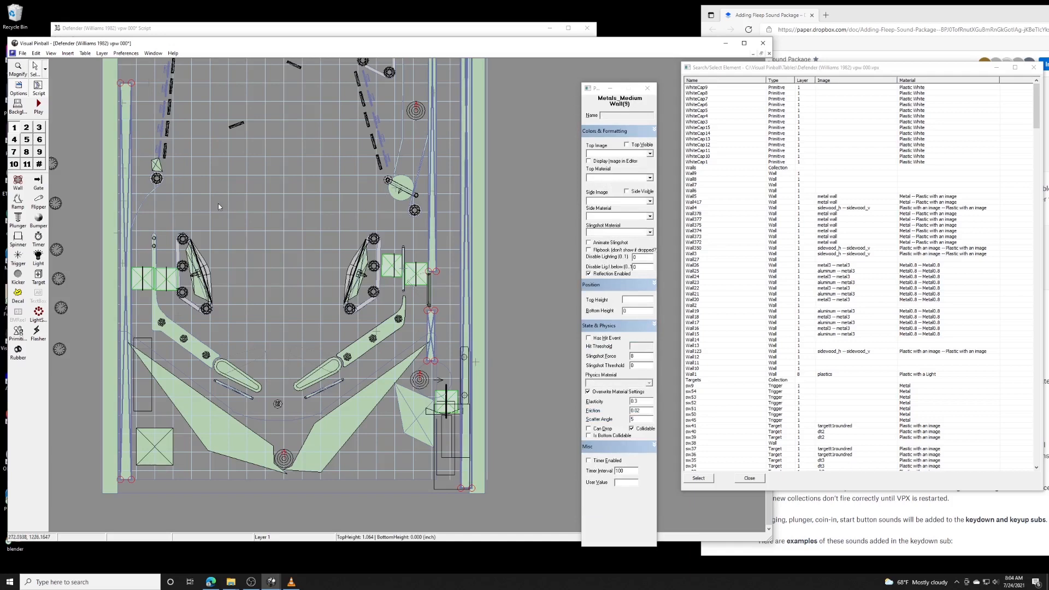
scroll(136, 131, up, 10)
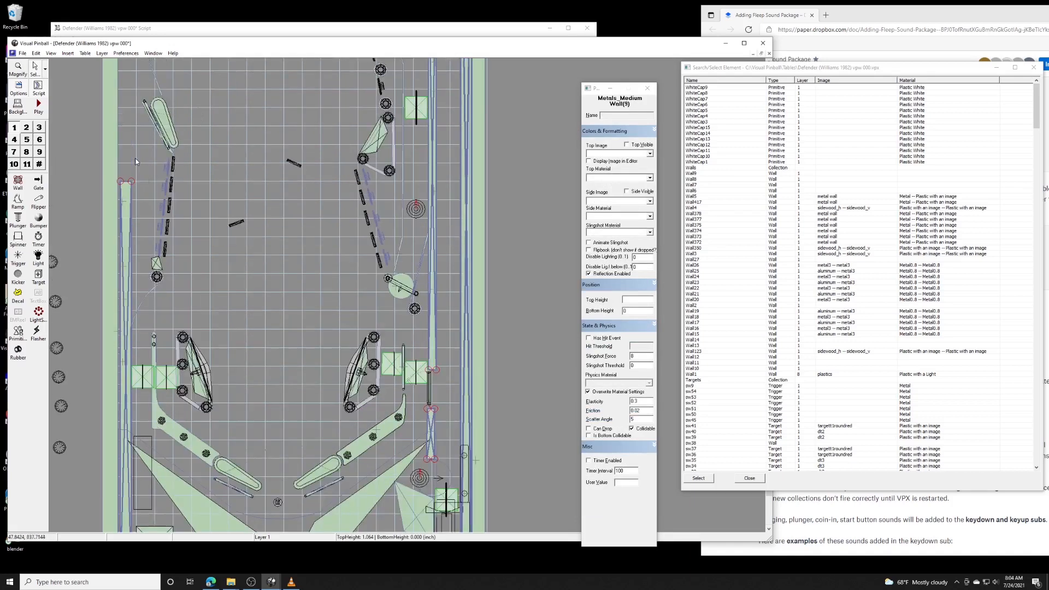
scroll(148, 238, down, 7)
scroll(508, 303, down, 2)
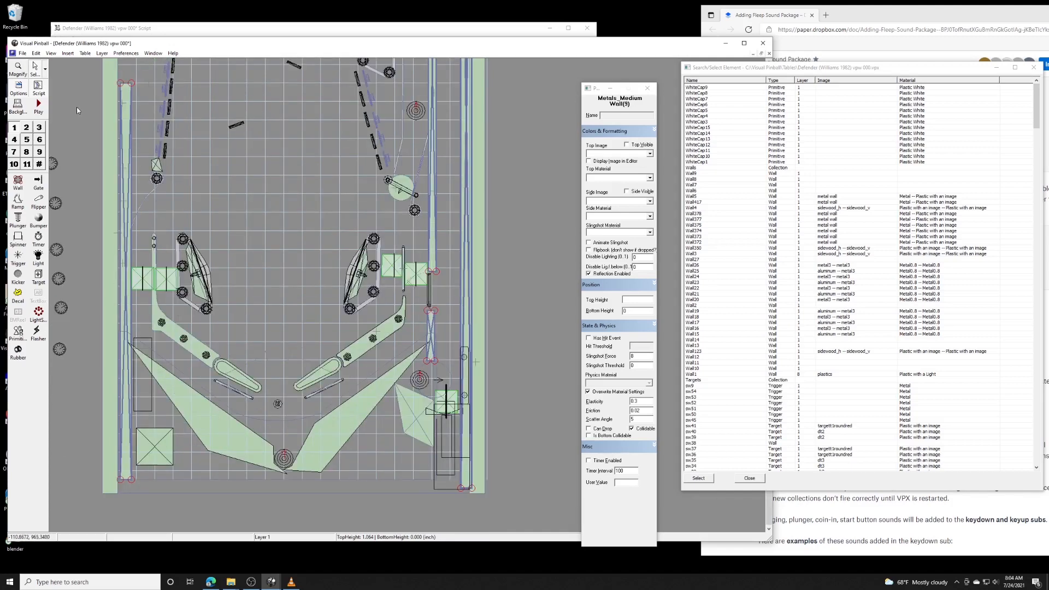
scroll(261, 167, up, 2)
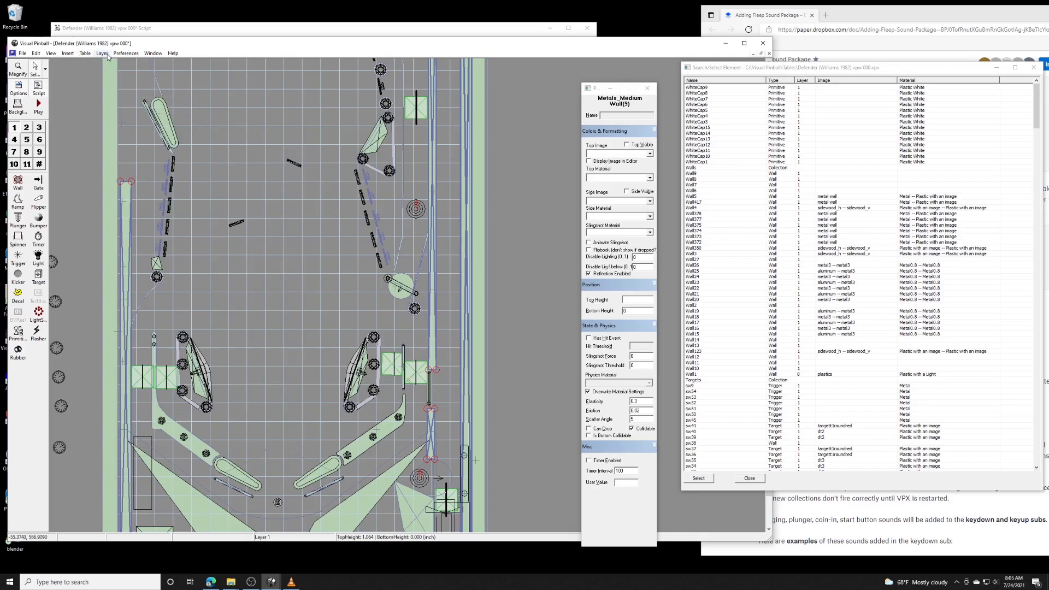
right_click(467, 151)
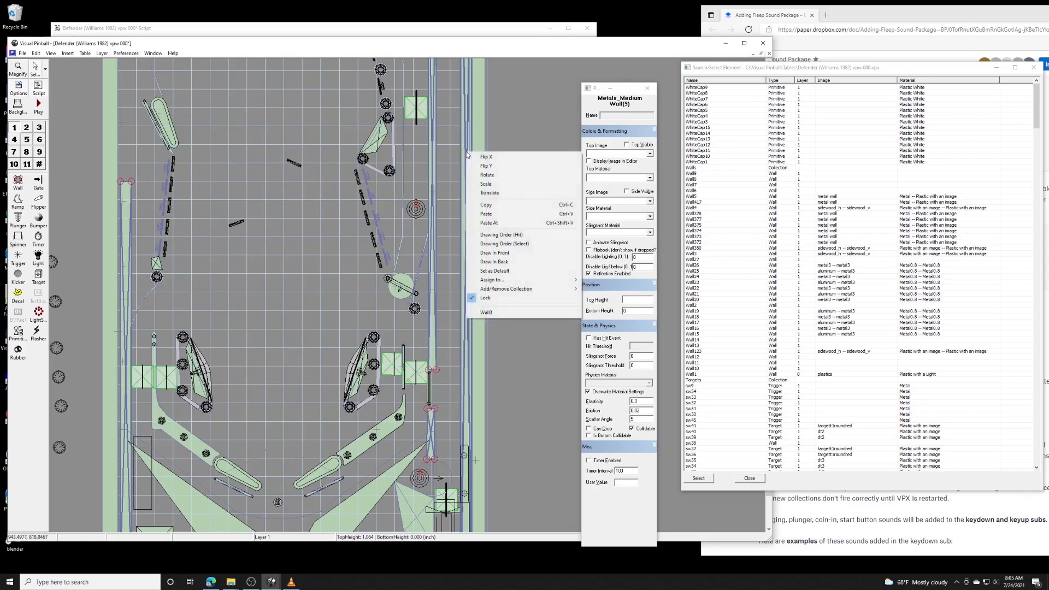
mouse_move(550, 290)
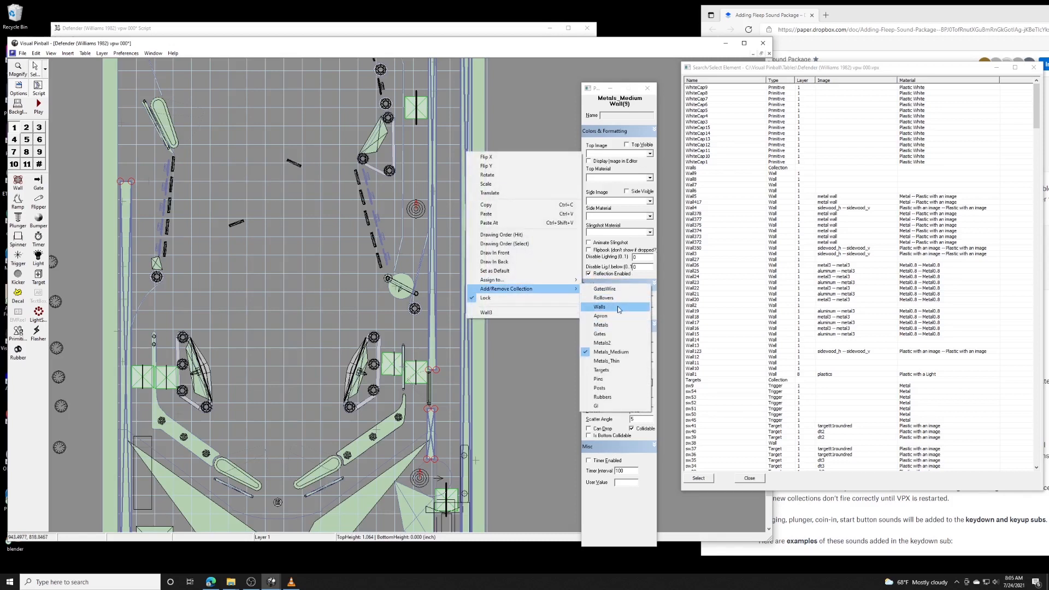
click(617, 307)
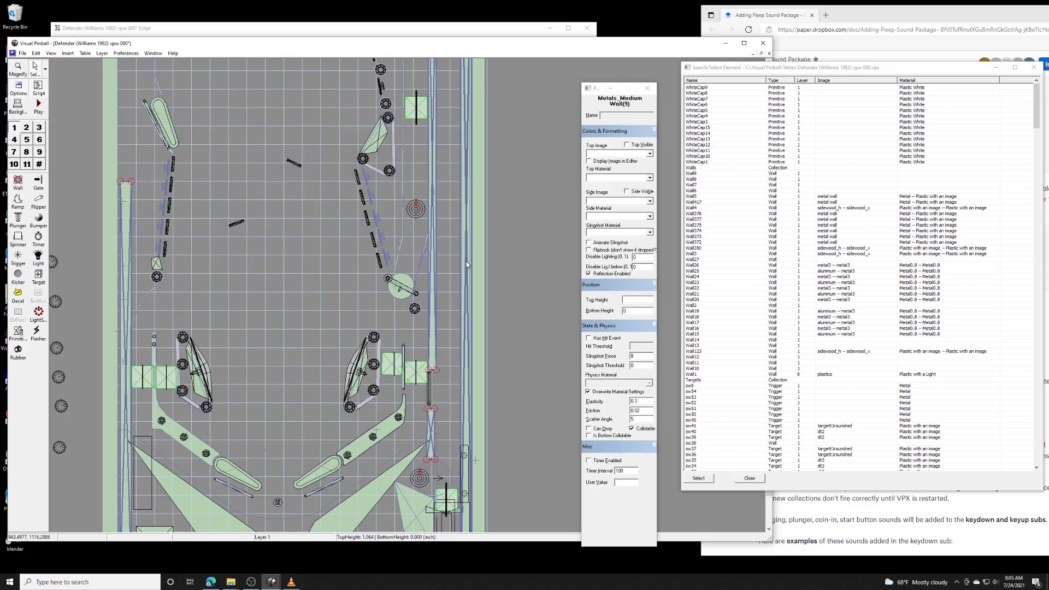
- Enable Has Hit Event for the Metals_Medium walls and set their hit threshold to 2
click(596, 339)
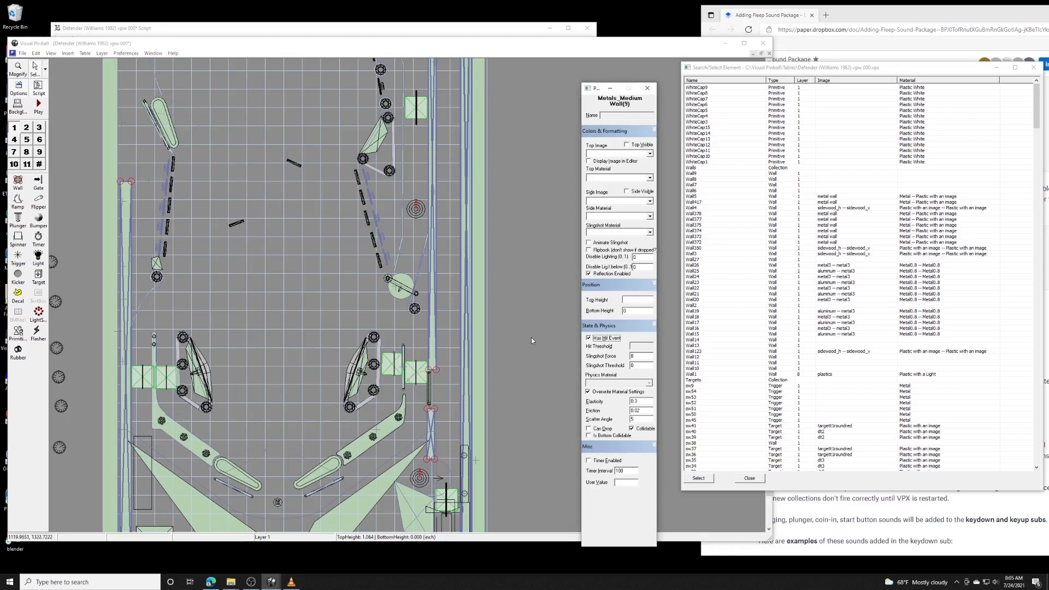
click(519, 325)
click(465, 296)
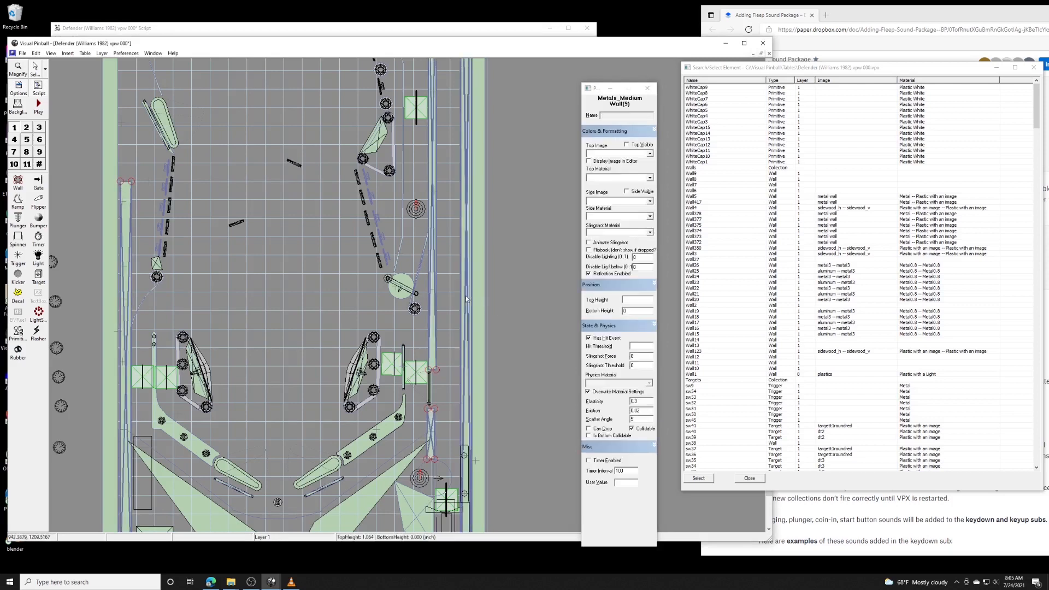
click(641, 346)
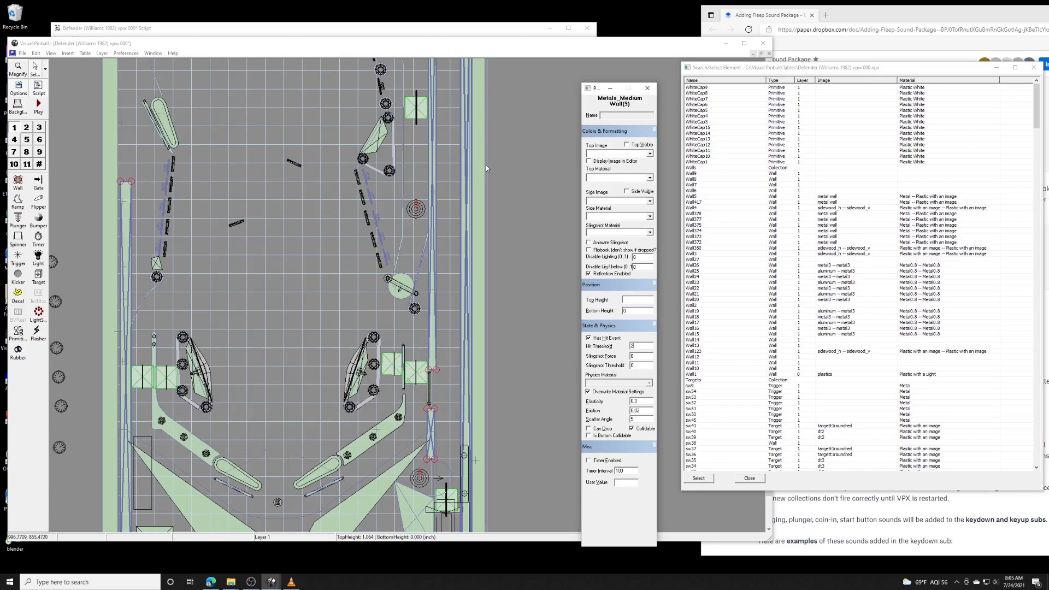
click(492, 159)
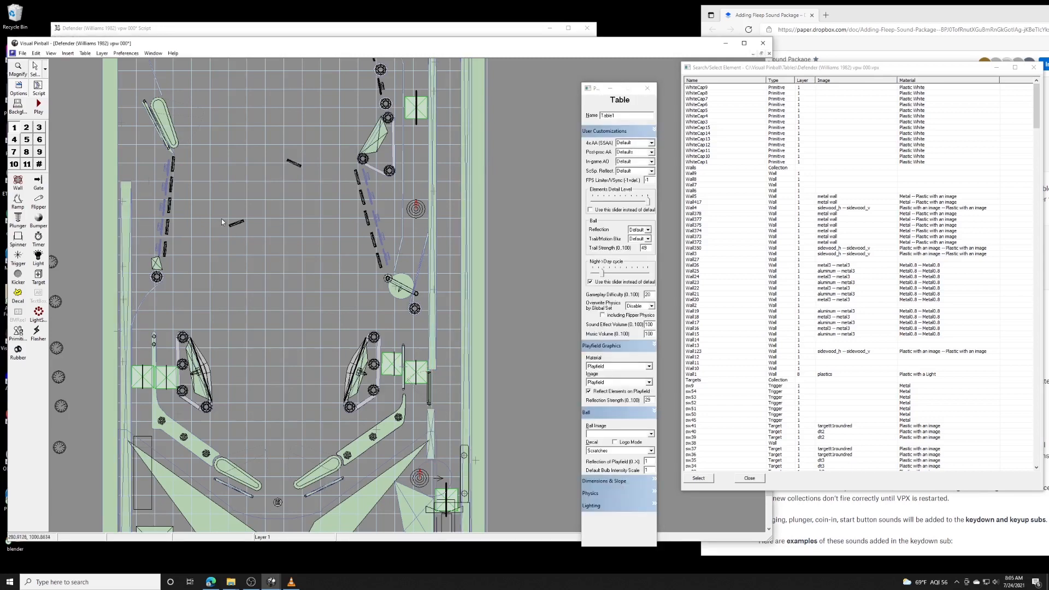
- Reselect the Metals_Medium wall group and check which collections it belongs to
click(467, 234)
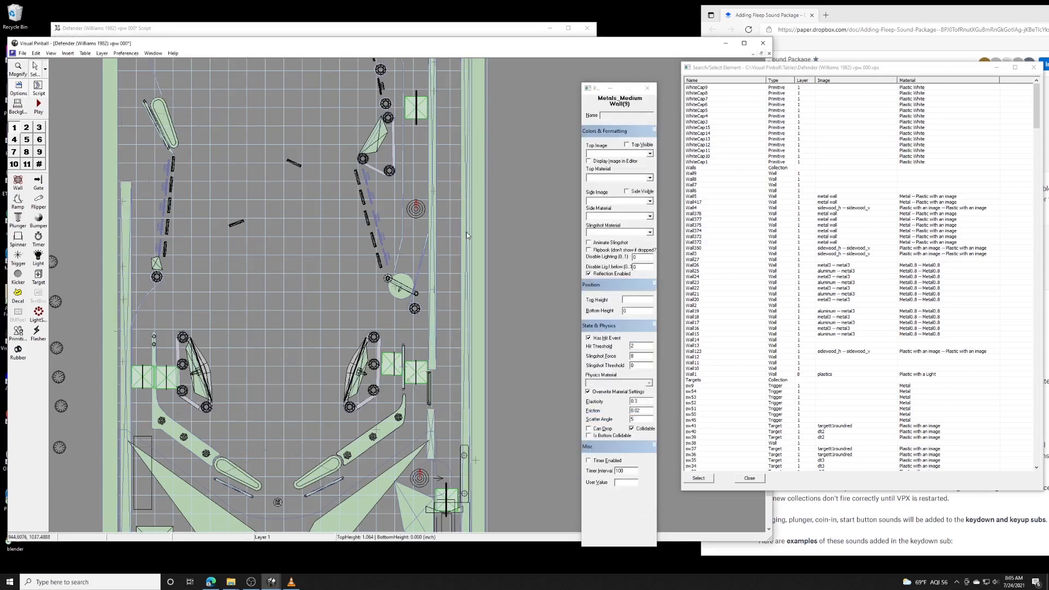
right_click(467, 235)
mouse_move(506, 371)
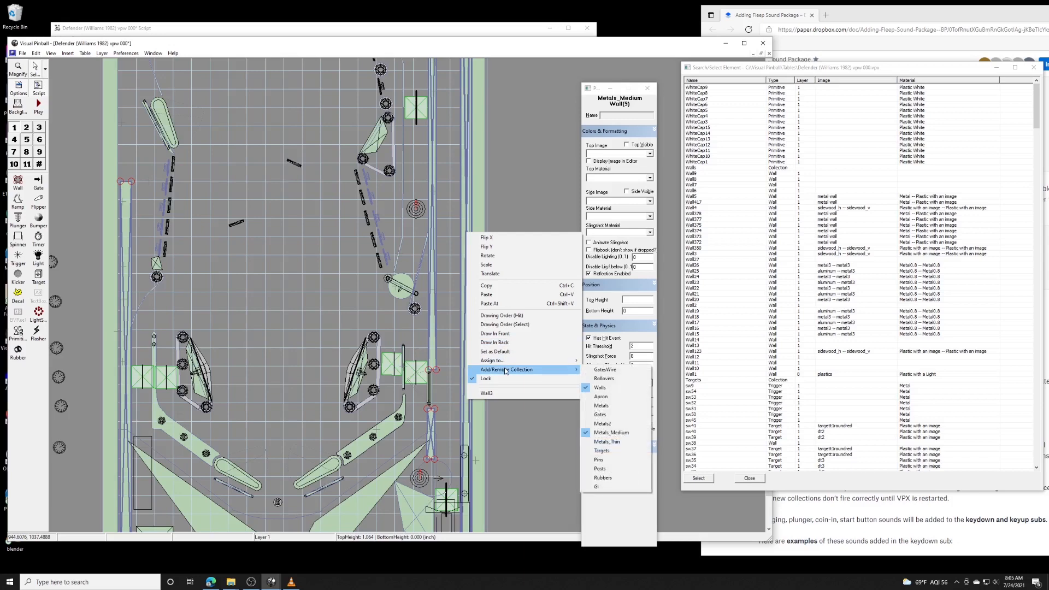
click(503, 199)
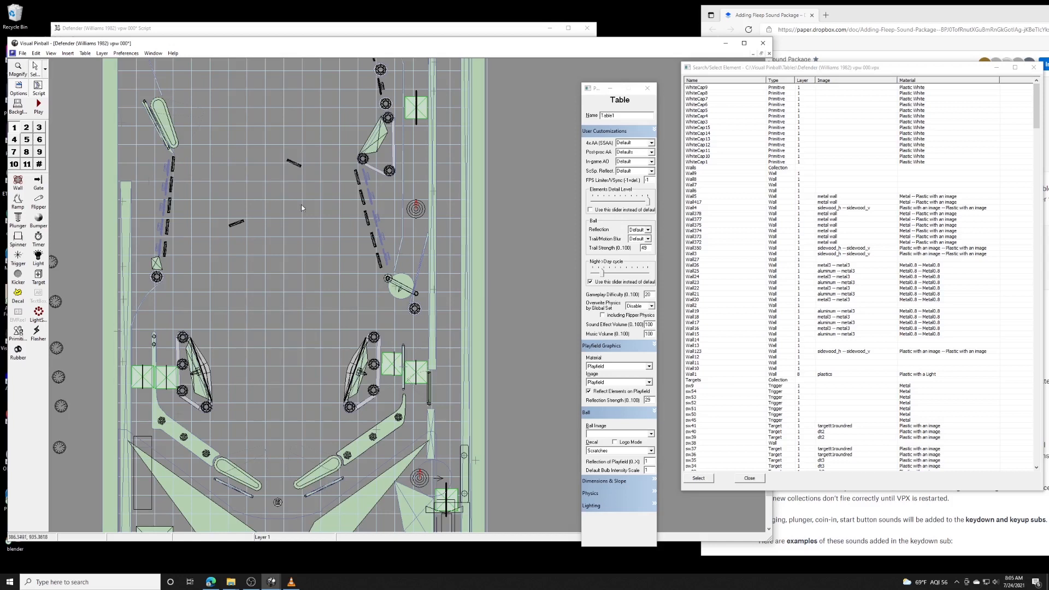
- Check the collection sizes, including Metals2, in the Collection Manager and return to the Fleep sound package guide in the browser
click(86, 53)
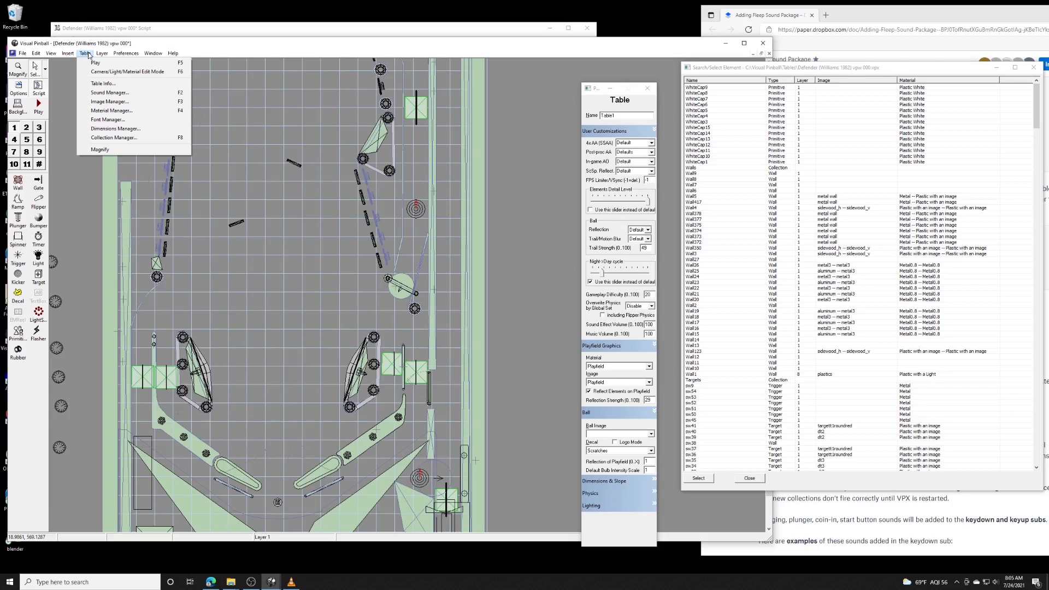
click(87, 54)
click(88, 55)
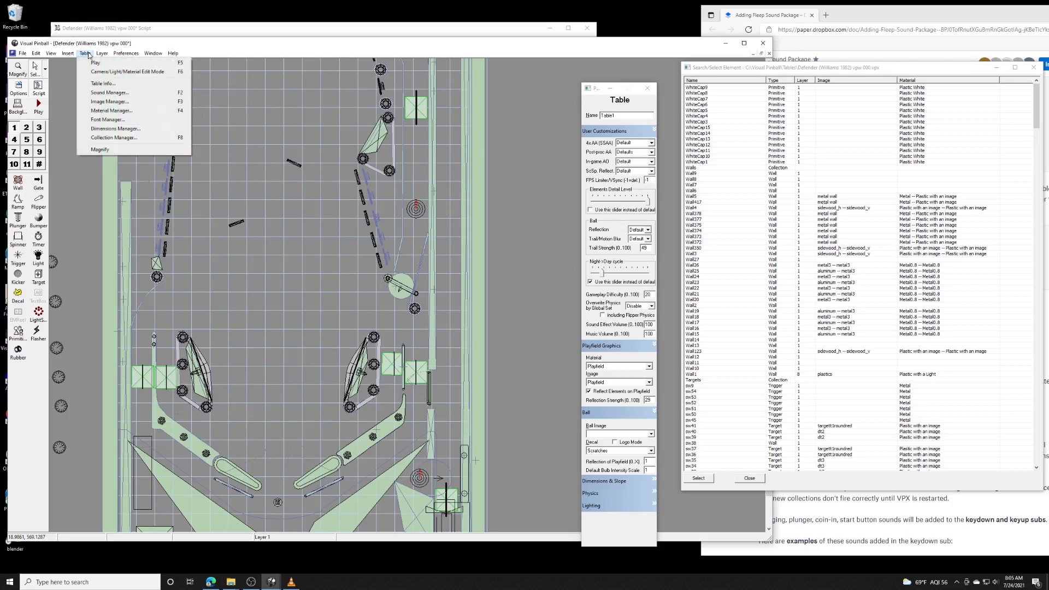
click(109, 139)
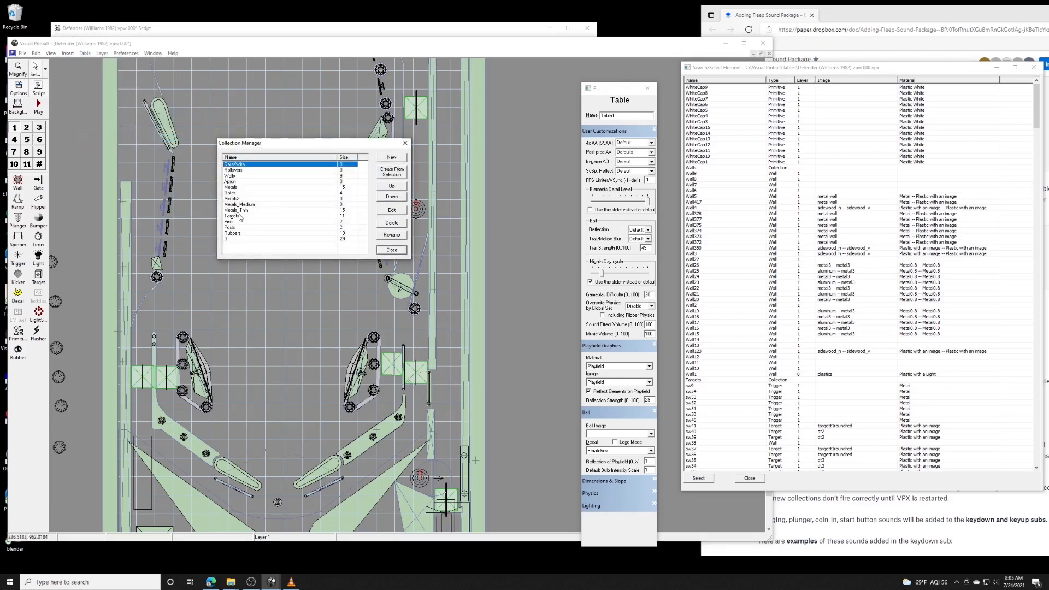
click(236, 199)
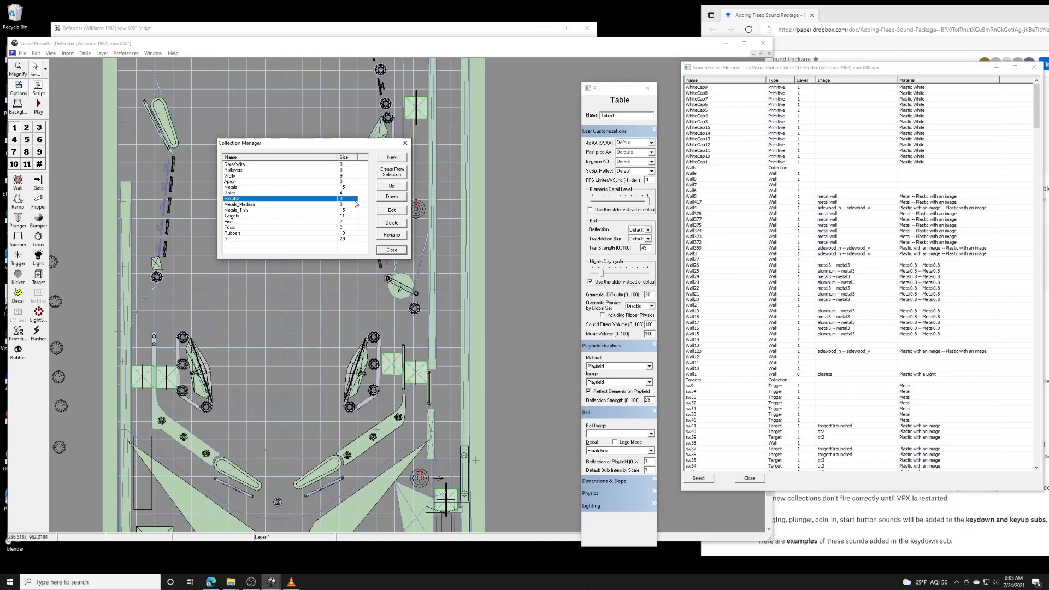
click(392, 250)
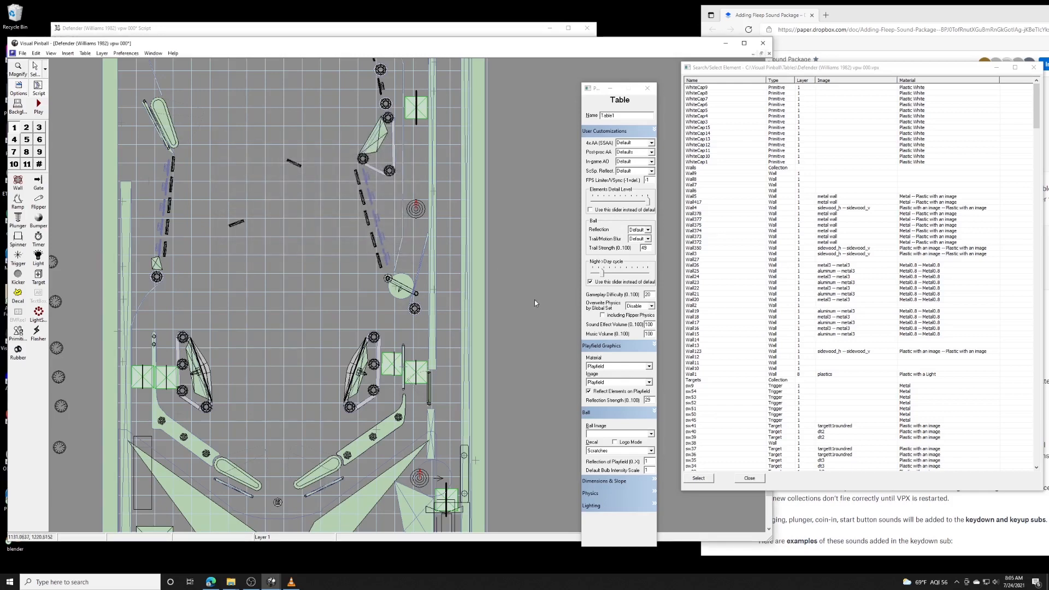
click(875, 55)
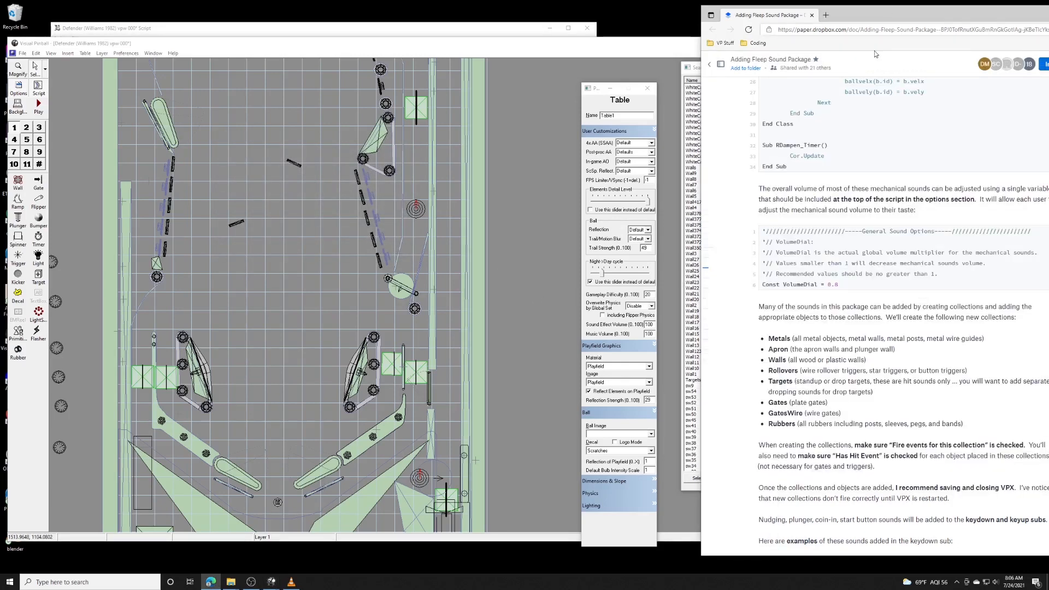
- Enable Has Hit Event with a hit threshold of 1 on the two large apron walls and the adjacent plunger wall
double_click(774, 338)
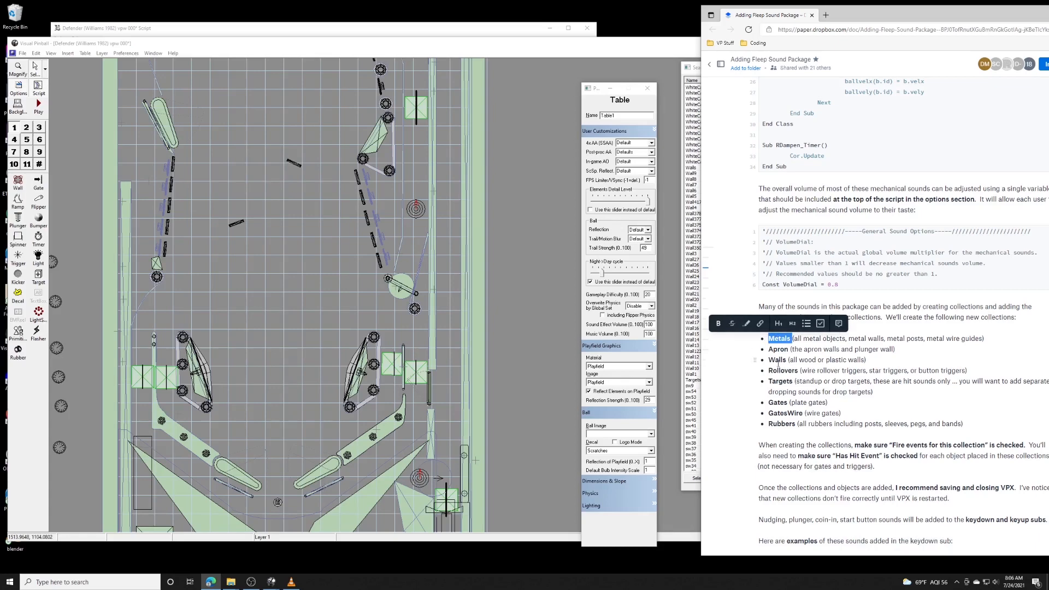
double_click(779, 350)
drag(561, 313, 560, 180)
click(357, 379)
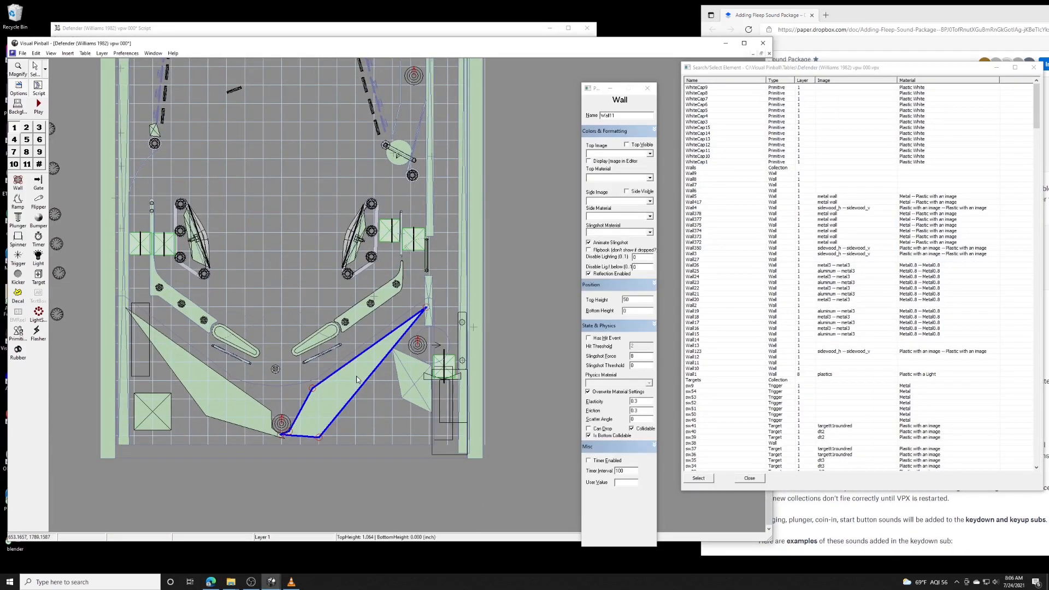
ctrl+click(231, 405)
ctrl+click(421, 383)
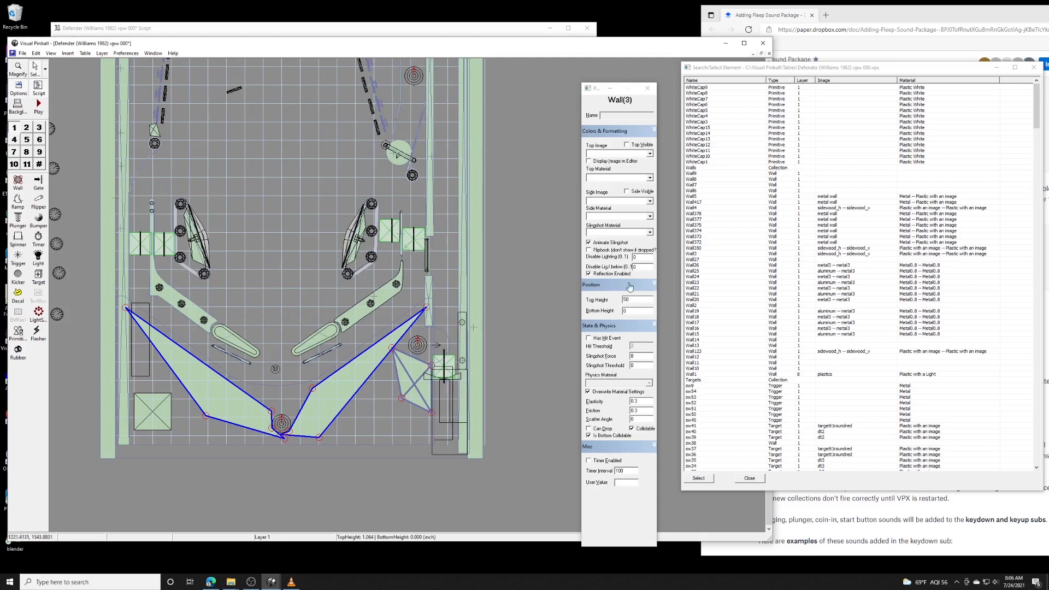
click(596, 339)
click(596, 338)
click(637, 346)
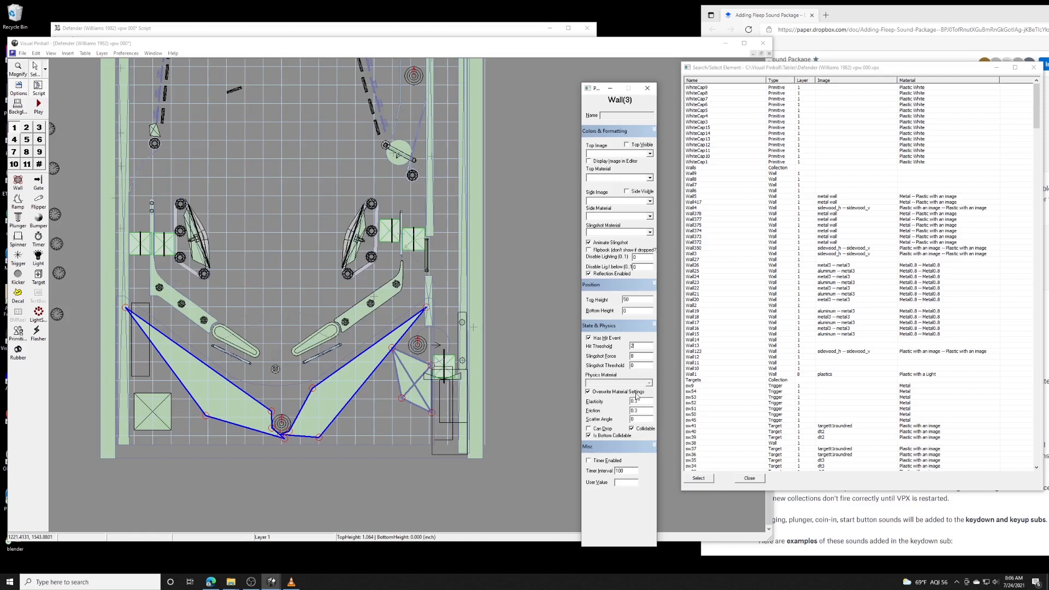
drag(635, 346, 619, 346)
text(1)
- Add the selected apron and plunger walls to the Apron collection and clear the selection
right_click(382, 349)
mouse_move(418, 478)
mouse_move(453, 485)
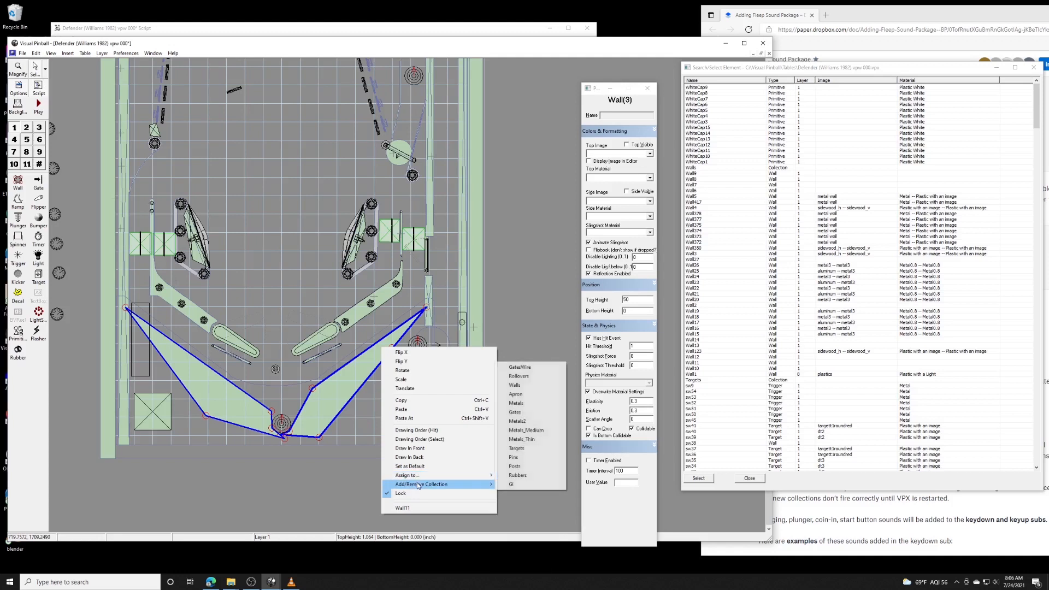
click(526, 394)
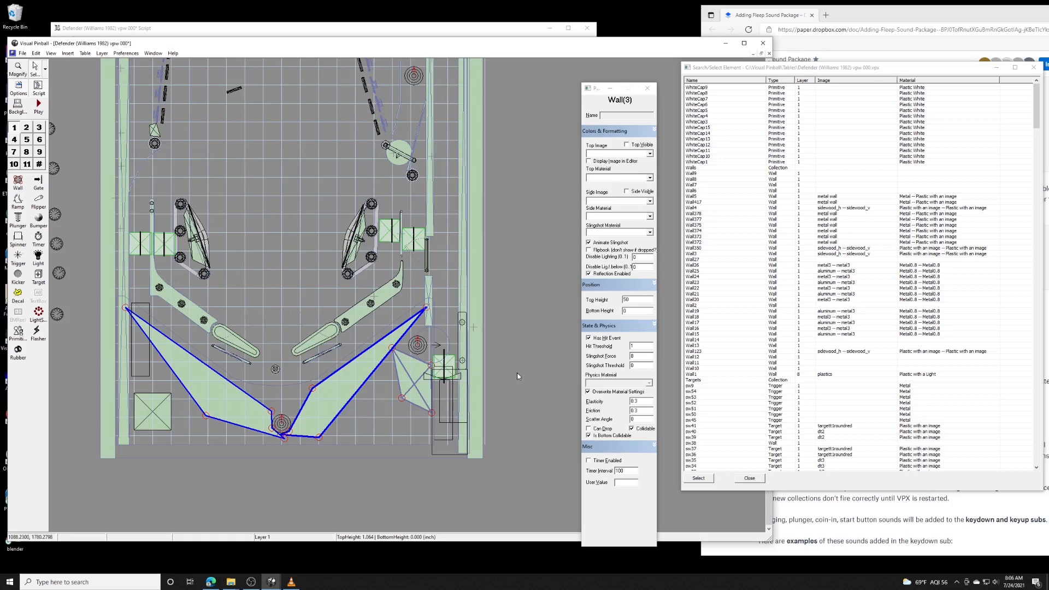
click(516, 330)
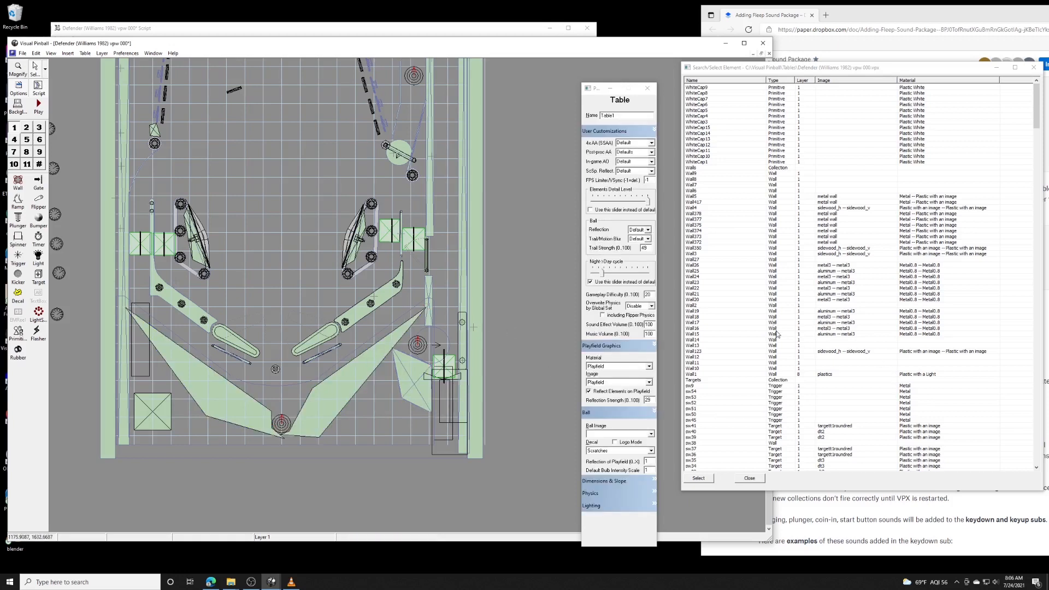
- Look up the Walls entry in the sound package guide and inspect the playfield's walls against it
click(845, 18)
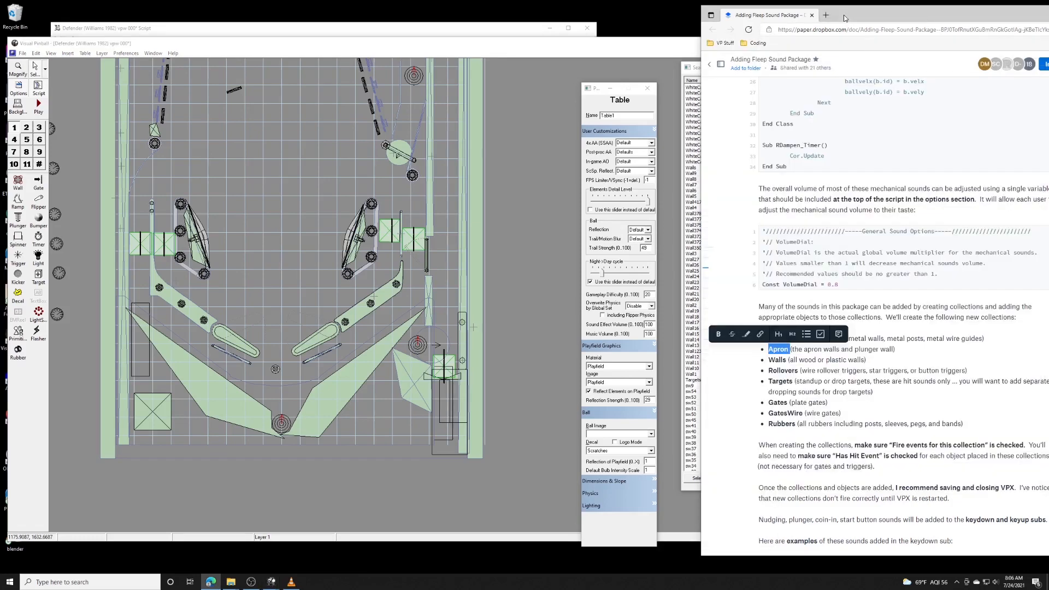
double_click(777, 359)
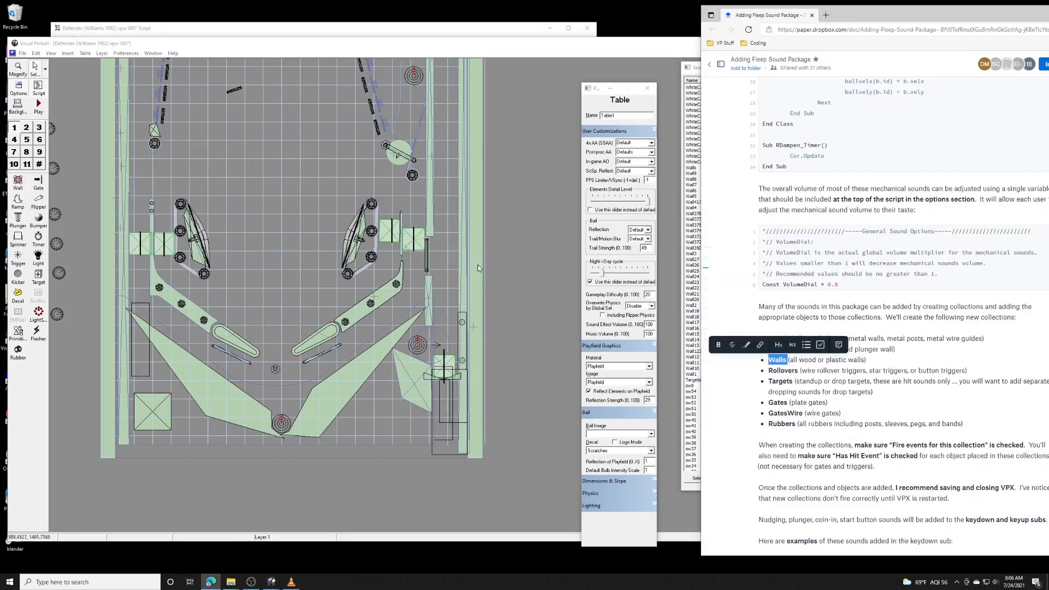
scroll(493, 267, up, 1)
scroll(493, 267, up, 7)
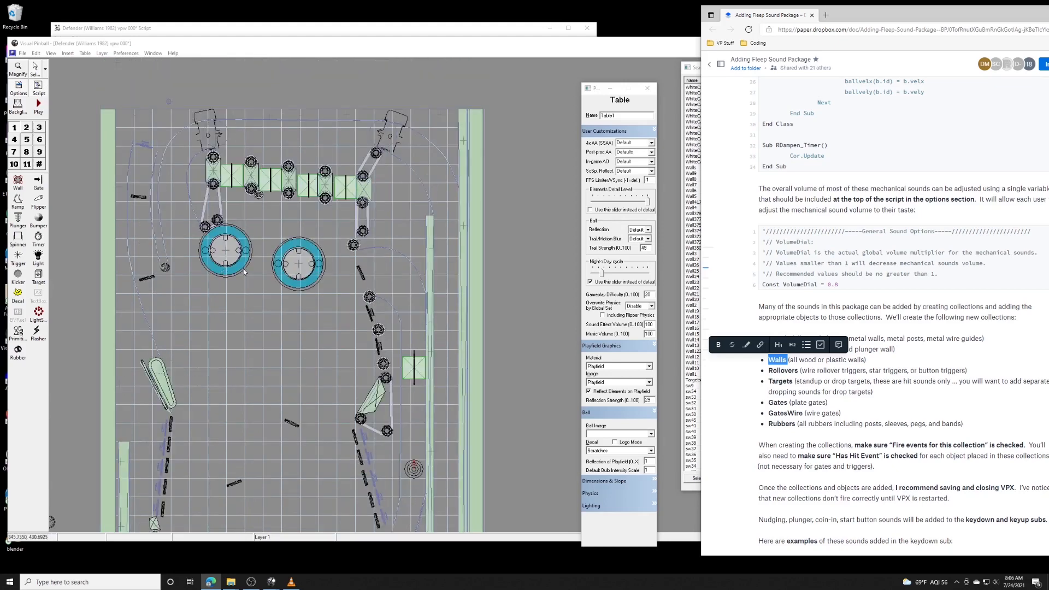
scroll(243, 268, down, 6)
scroll(244, 269, down, 1)
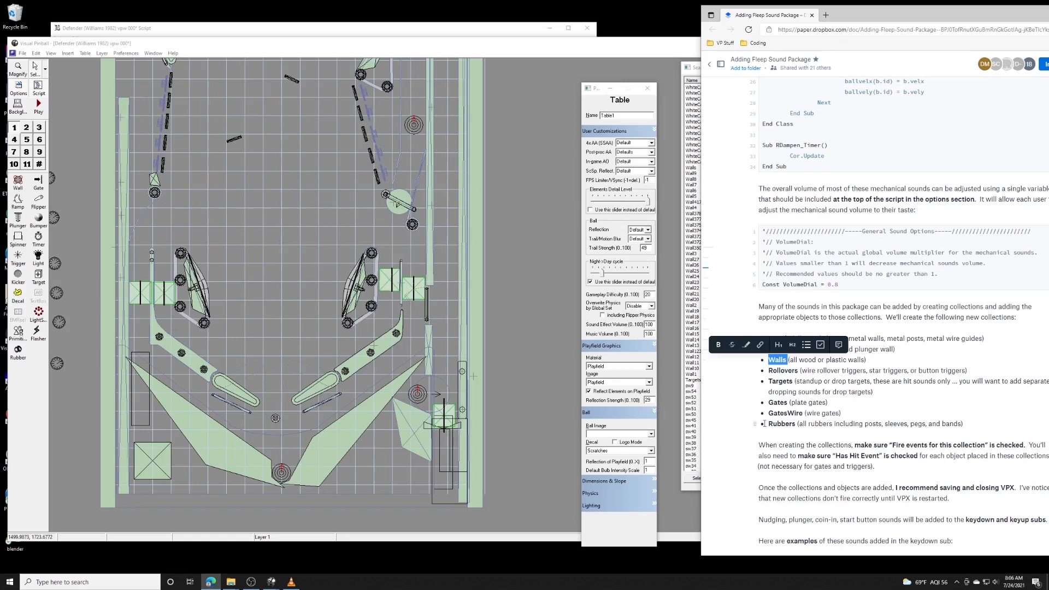
click(384, 353)
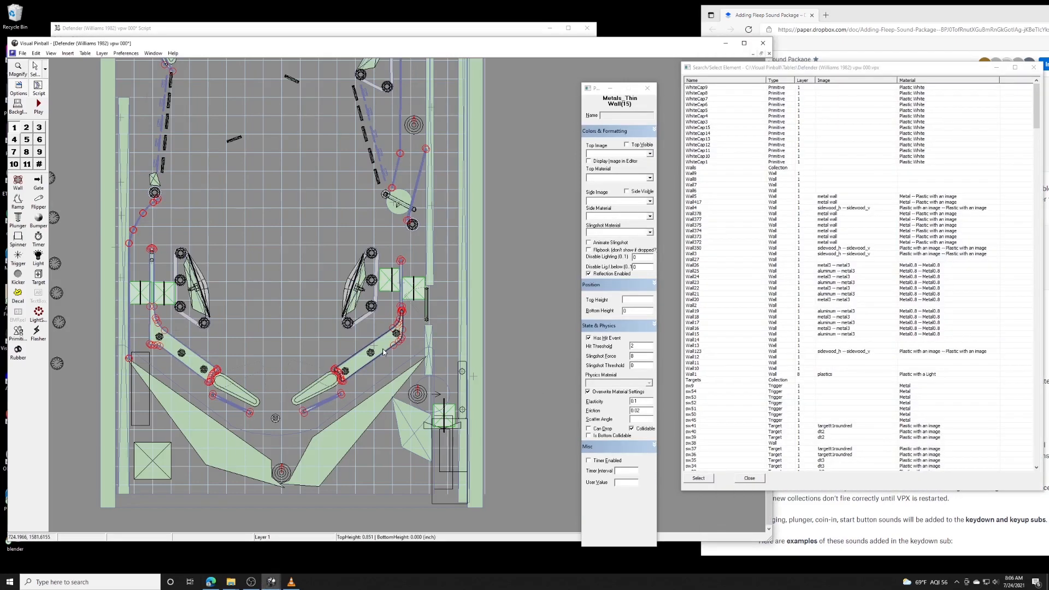
click(516, 341)
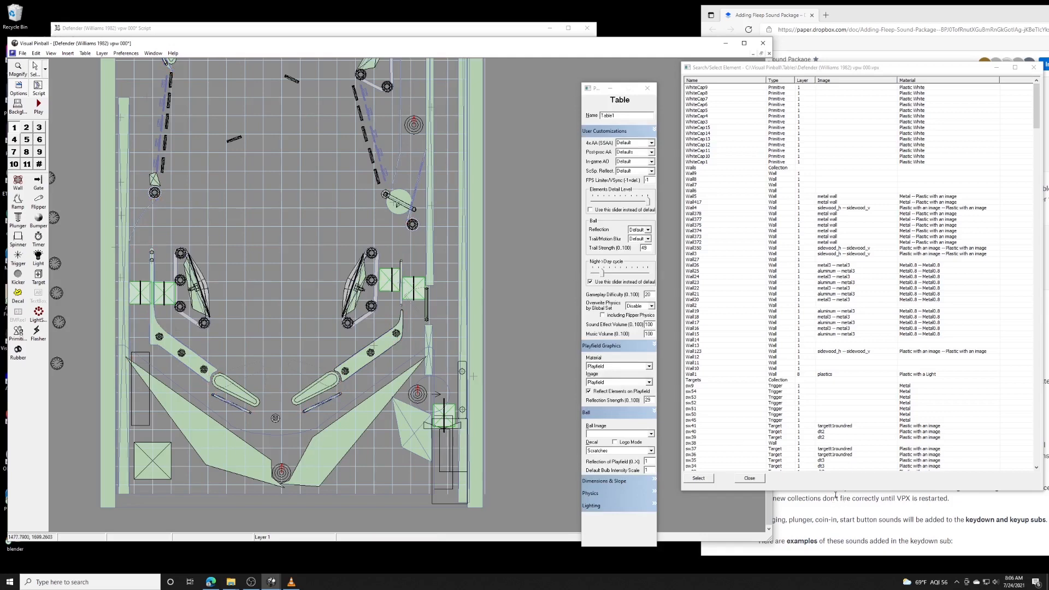
- Add the ten wire triggers in the plunger lane, right lane, four top lanes, inlanes and outlanes to the Rollovers collection
click(835, 495)
double_click(780, 370)
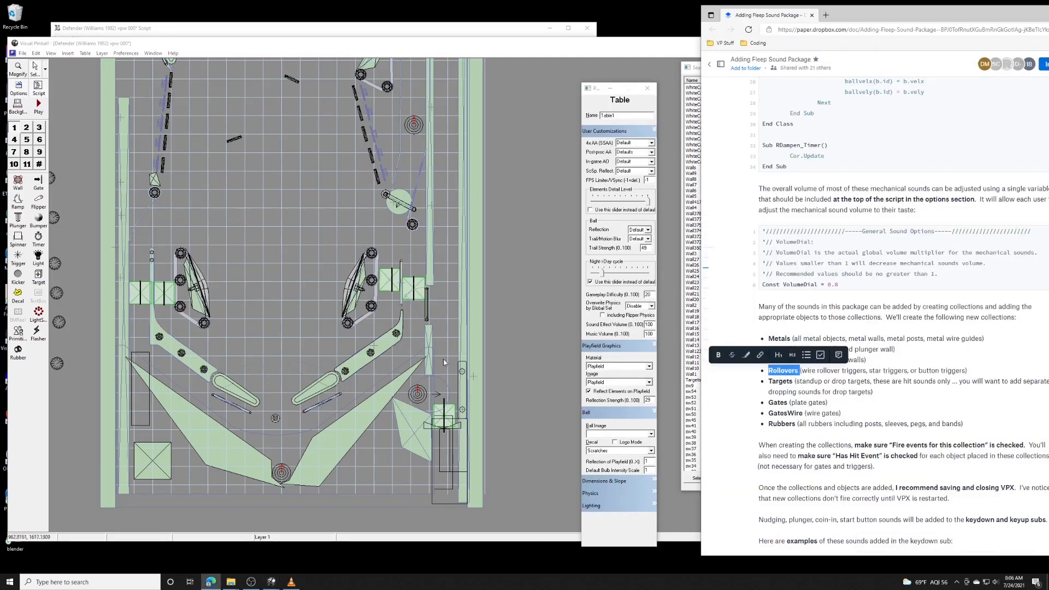
click(485, 354)
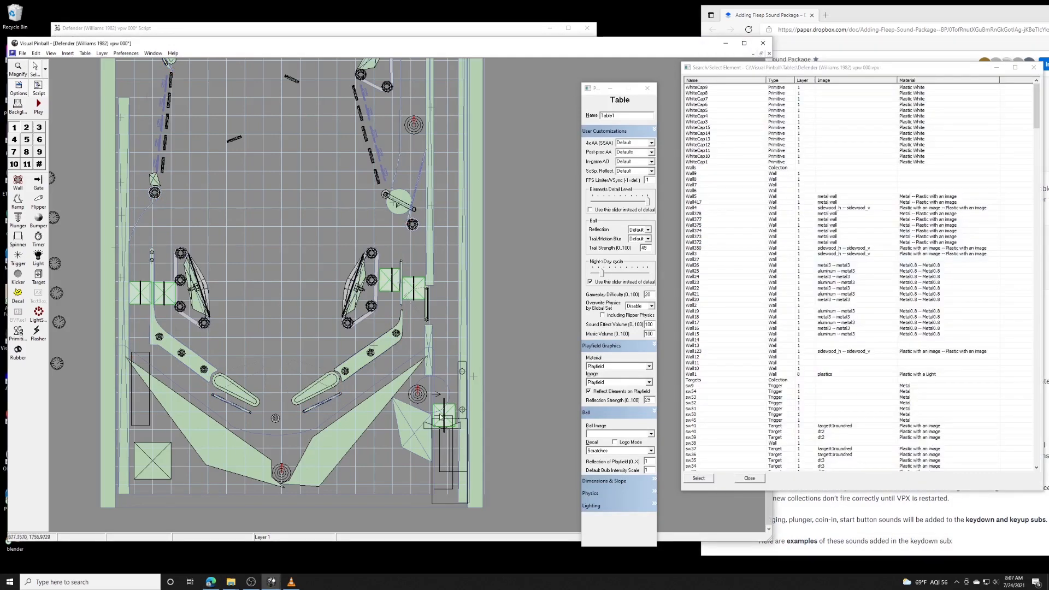
click(442, 416)
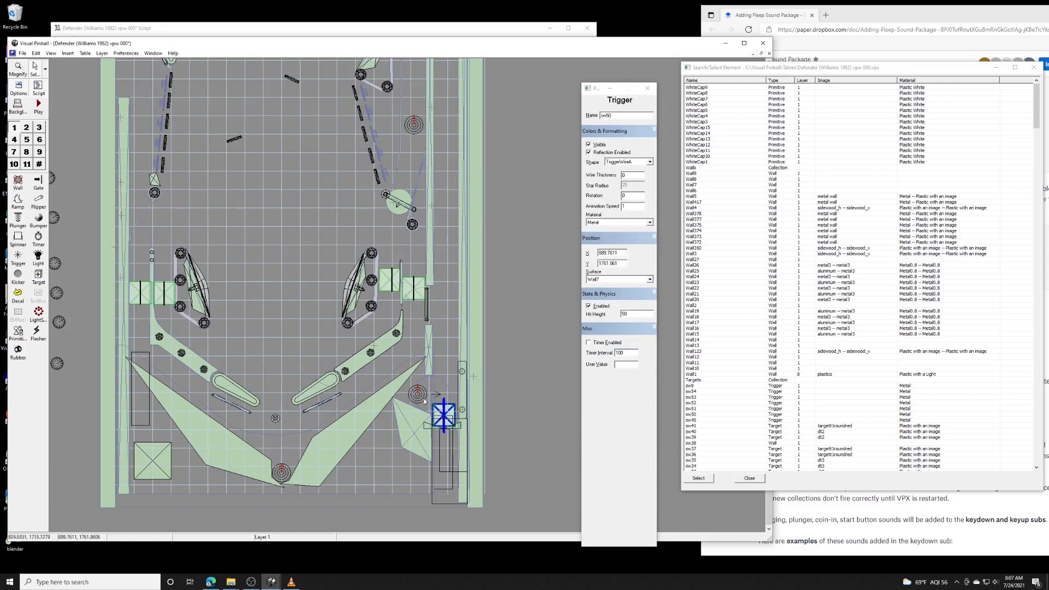
scroll(429, 396, up, 5)
scroll(428, 397, up, 5)
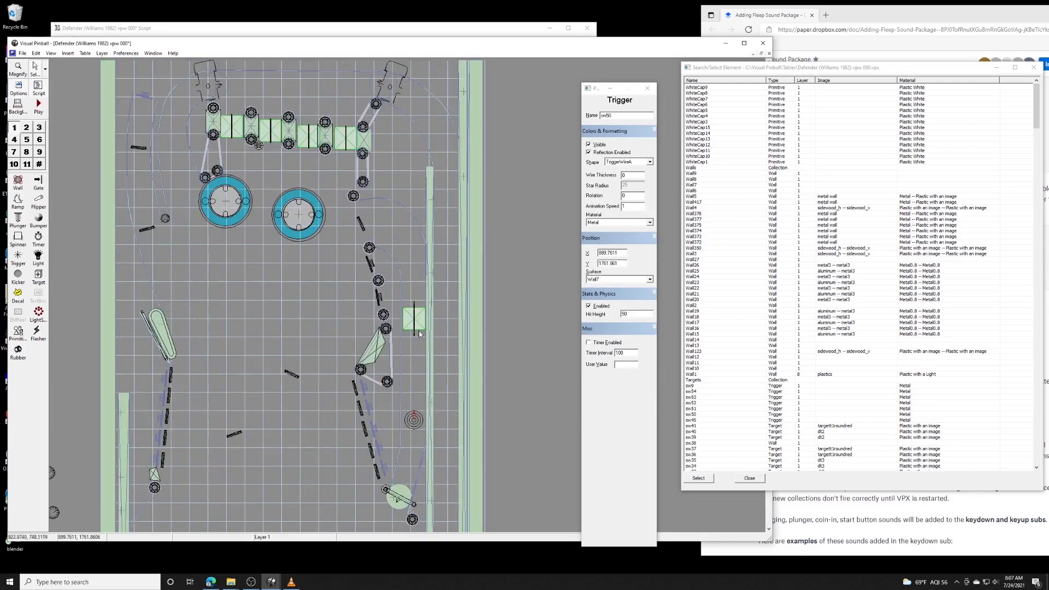
ctrl+click(417, 320)
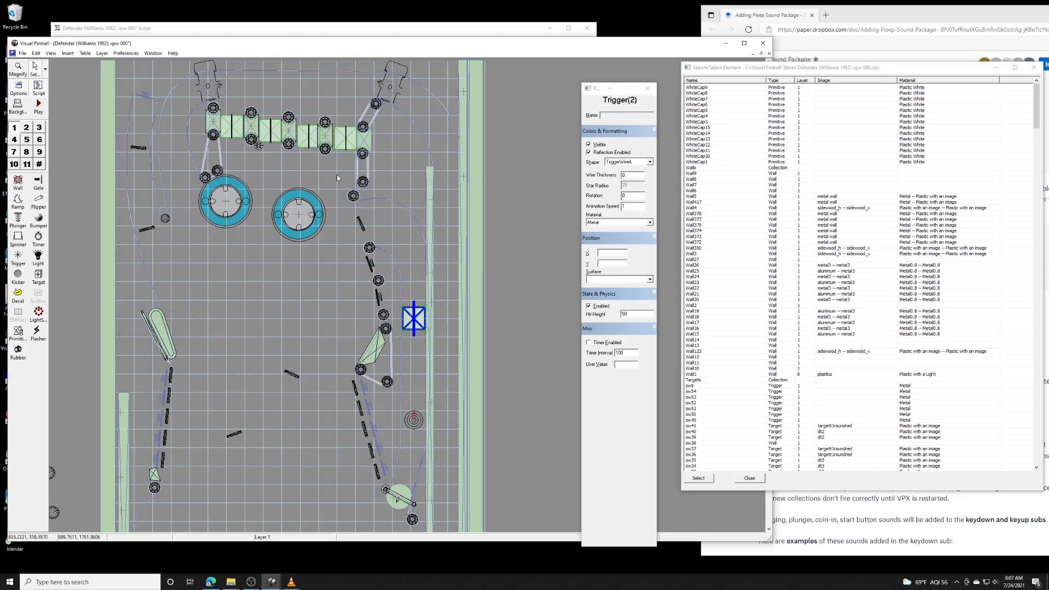
ctrl+click(340, 139)
ctrl+click(307, 138)
ctrl+click(270, 132)
ctrl+click(232, 127)
scroll(221, 343, down, 7)
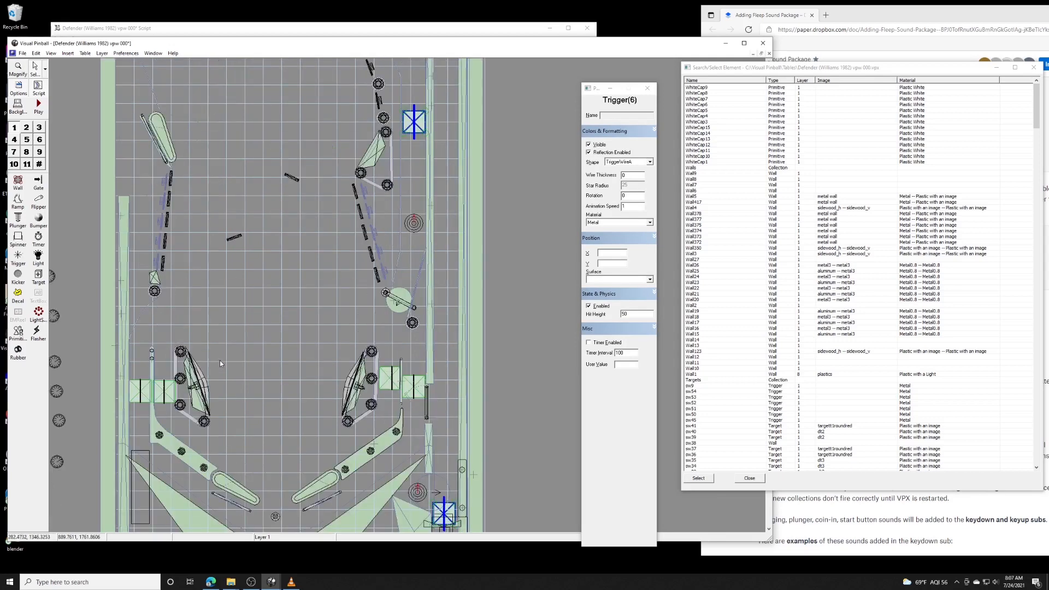
ctrl+click(139, 389)
ctrl+click(159, 391)
ctrl+click(389, 379)
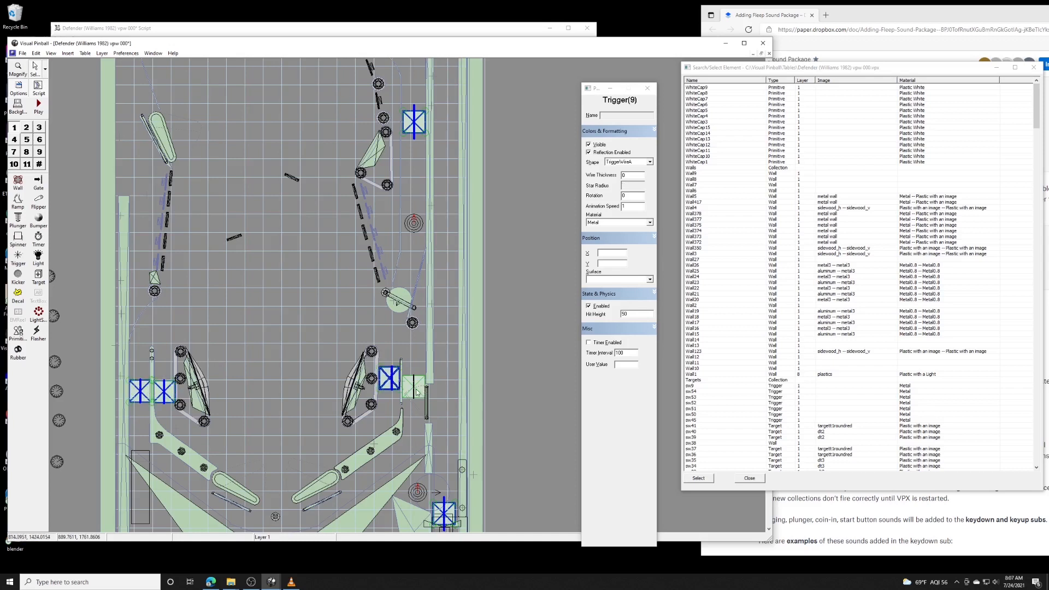
ctrl+click(413, 387)
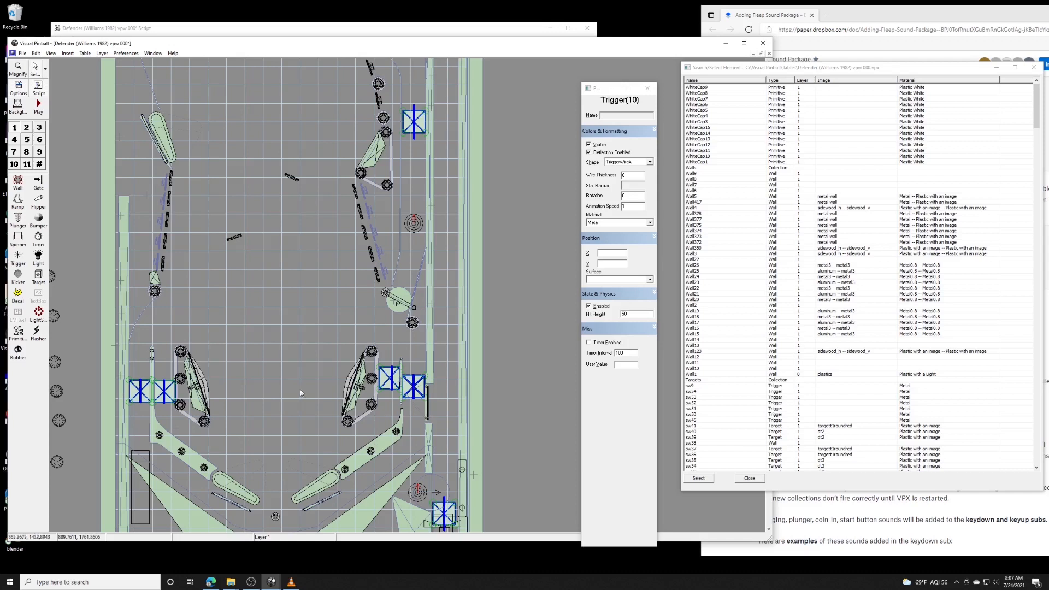
right_click(158, 390)
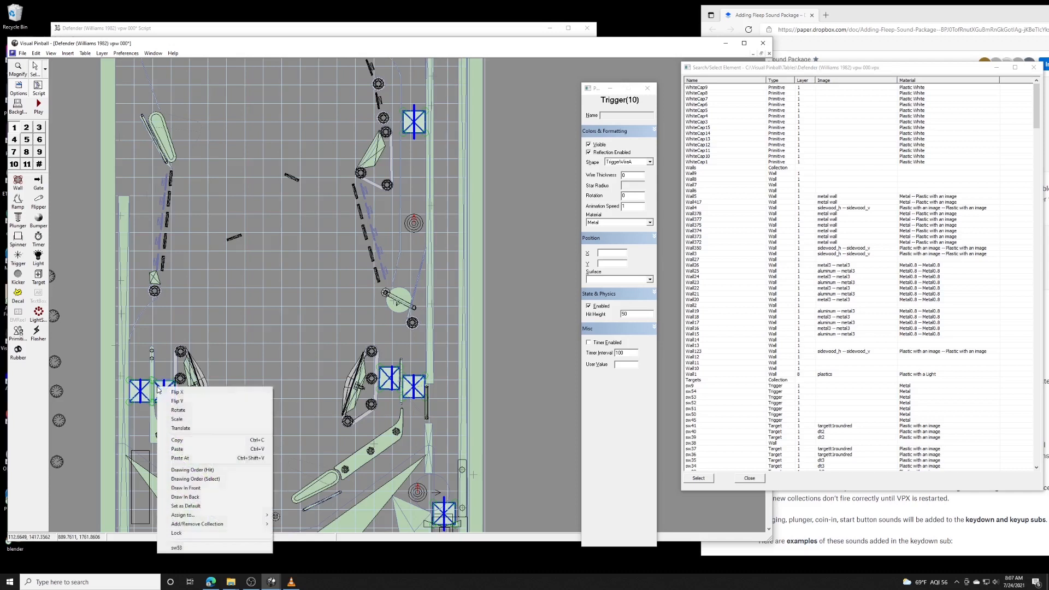
mouse_move(263, 516)
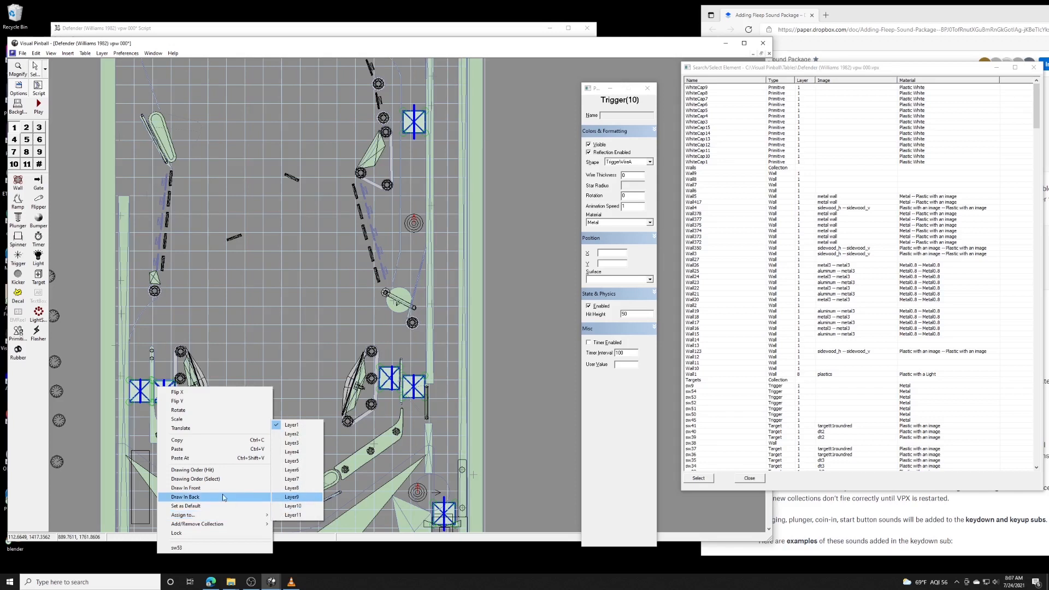
mouse_move(209, 524)
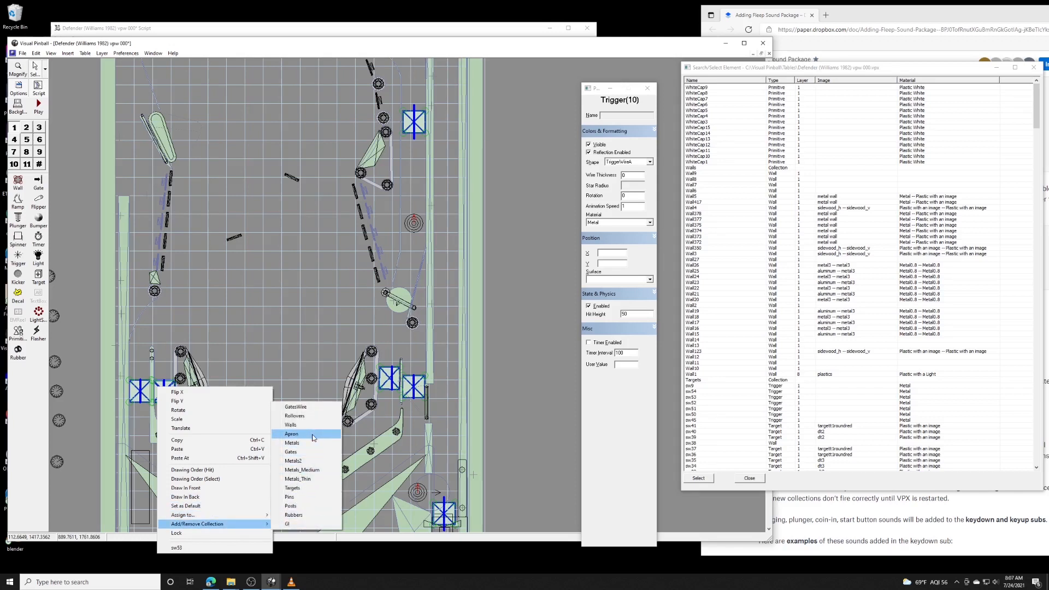
click(306, 415)
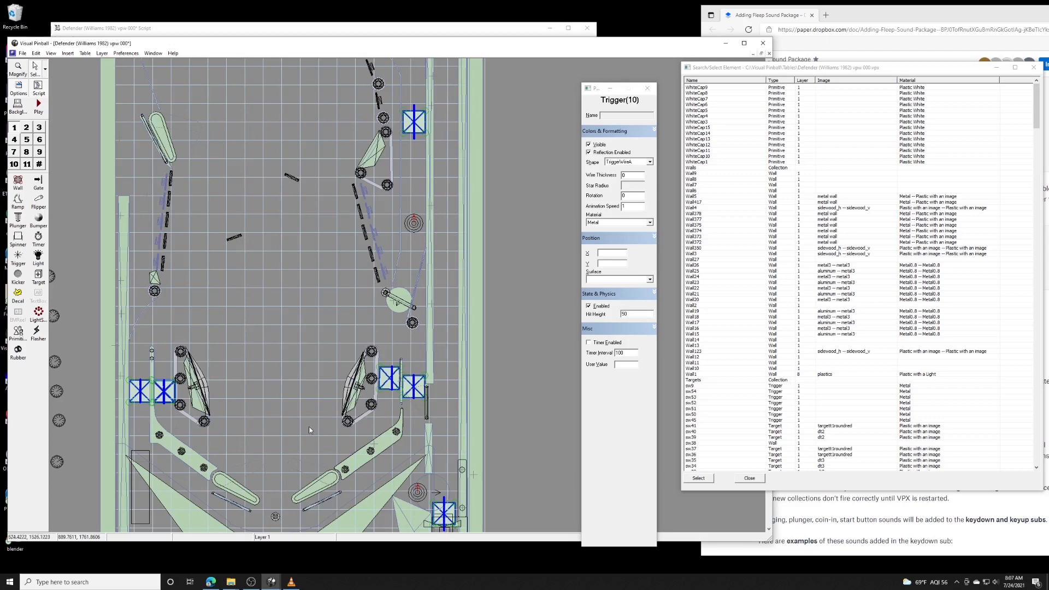
scroll(120, 371, down, 1)
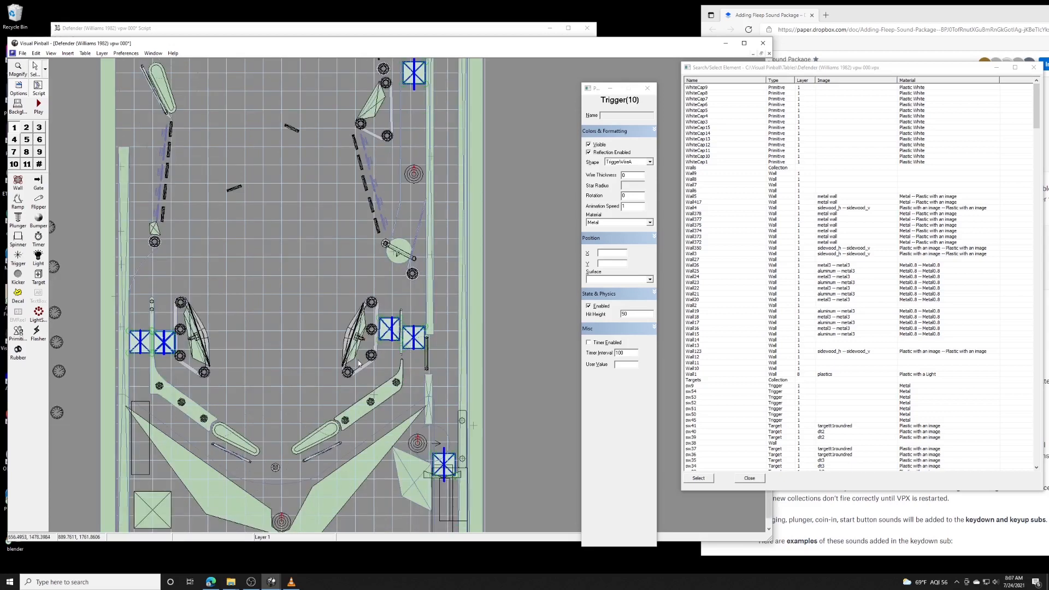
right_click(389, 335)
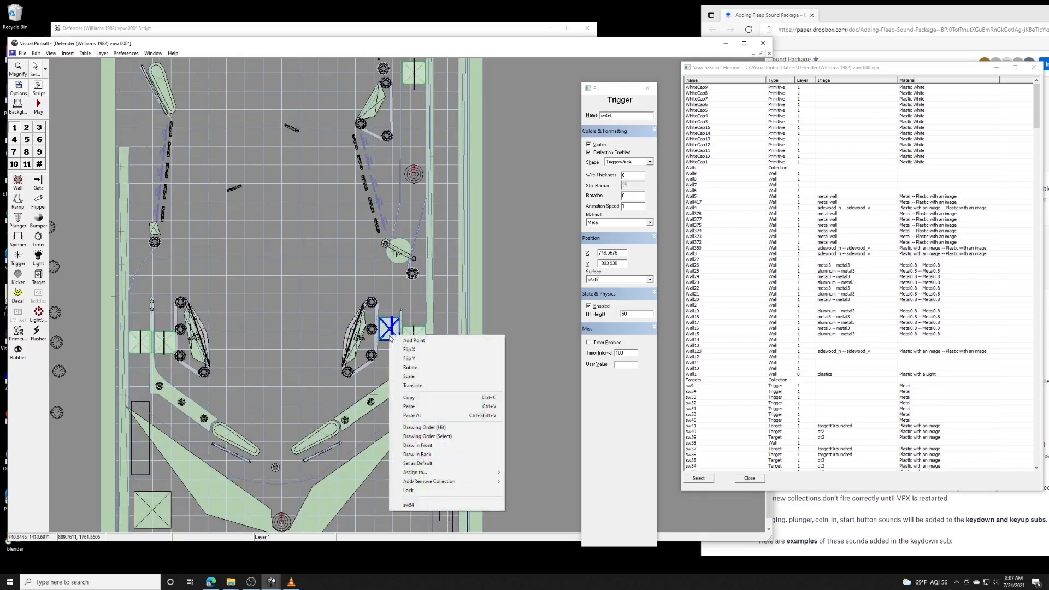
click(565, 307)
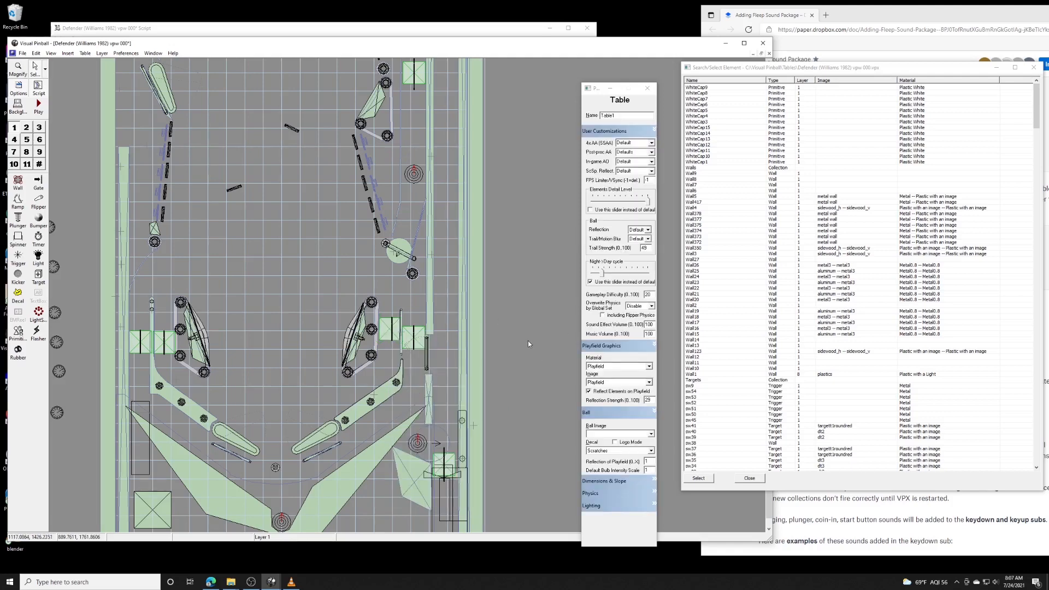
- Look up the Targets entry in the guide, select round target sw37, and review the Targets collection's members and event options
scroll(527, 339, up, 5)
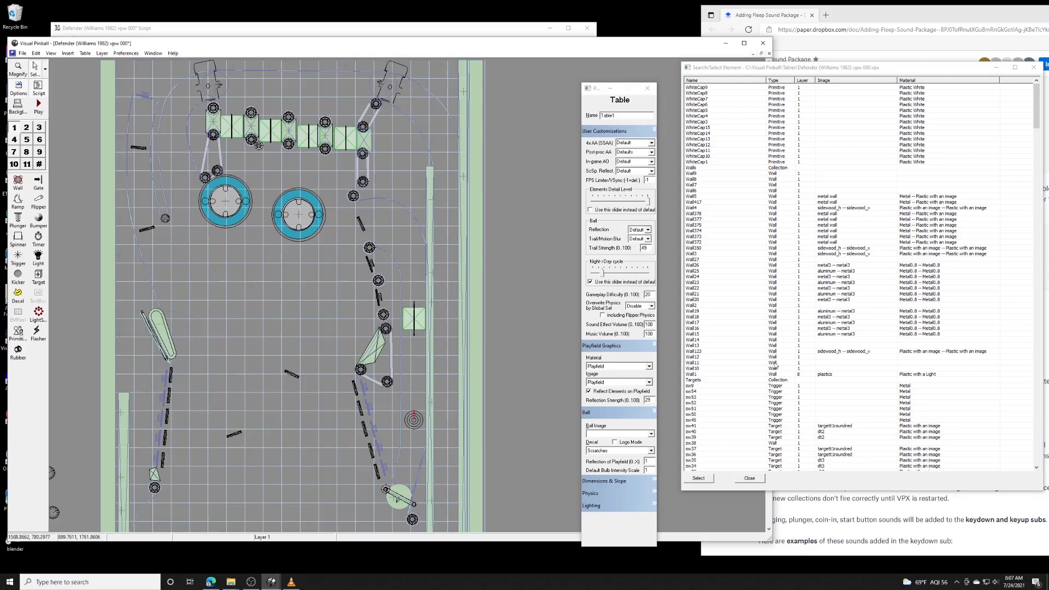
click(847, 507)
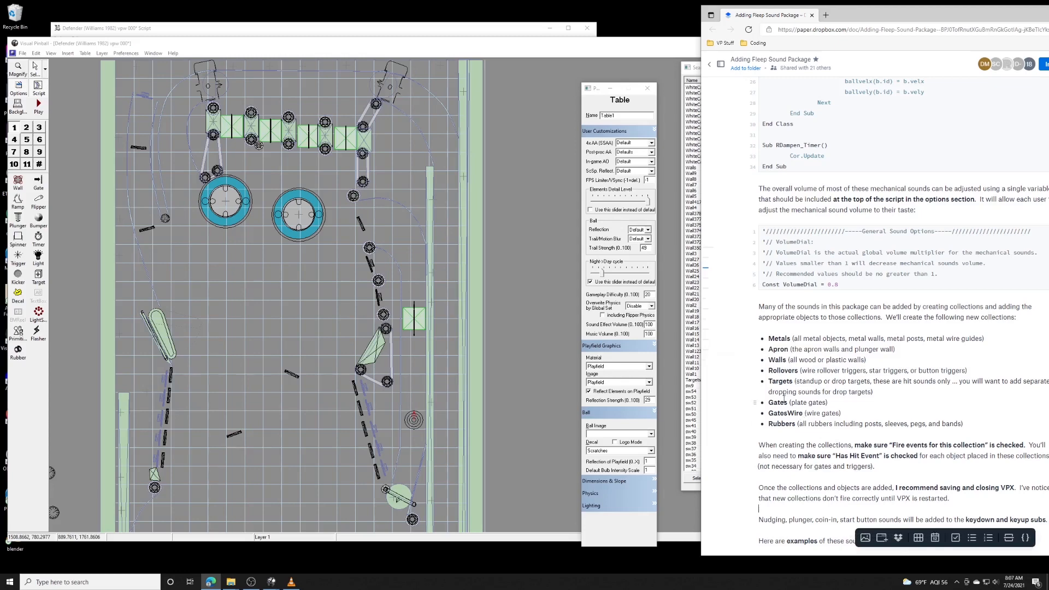
double_click(780, 382)
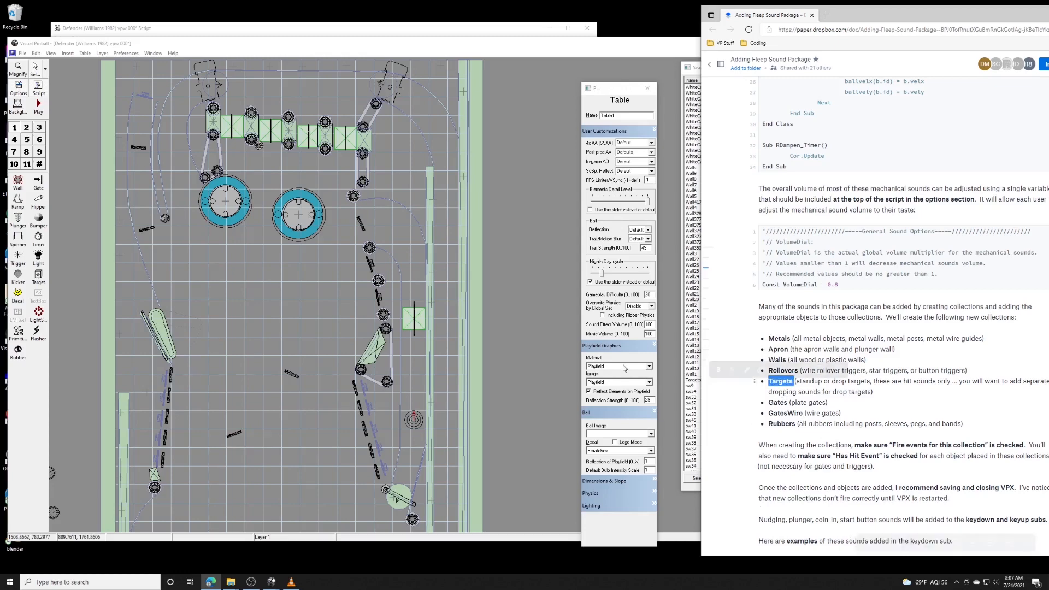
click(377, 297)
click(85, 53)
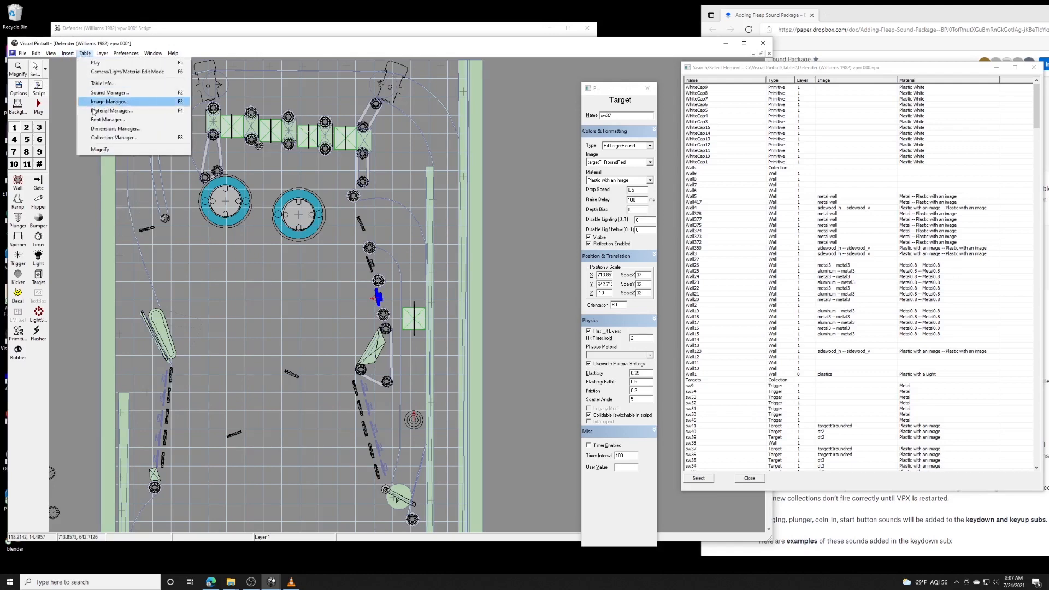
click(97, 137)
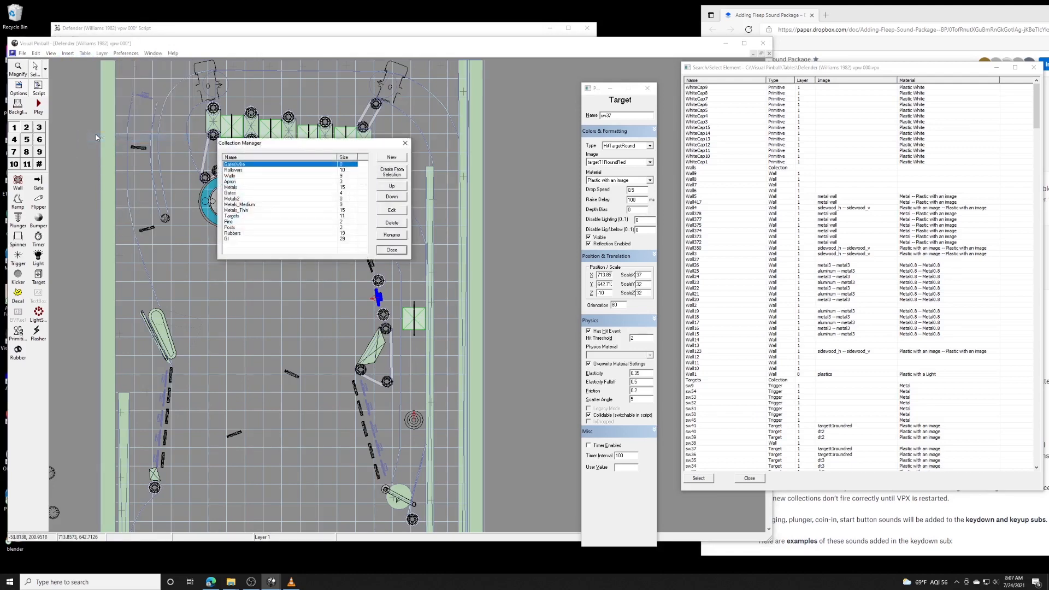
click(239, 217)
double_click(239, 217)
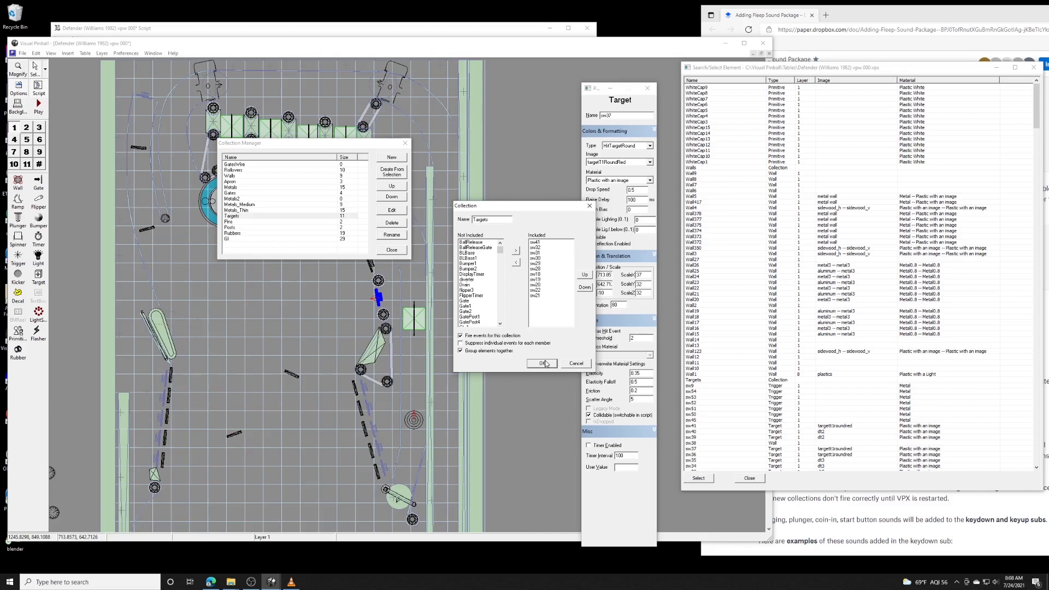
click(548, 364)
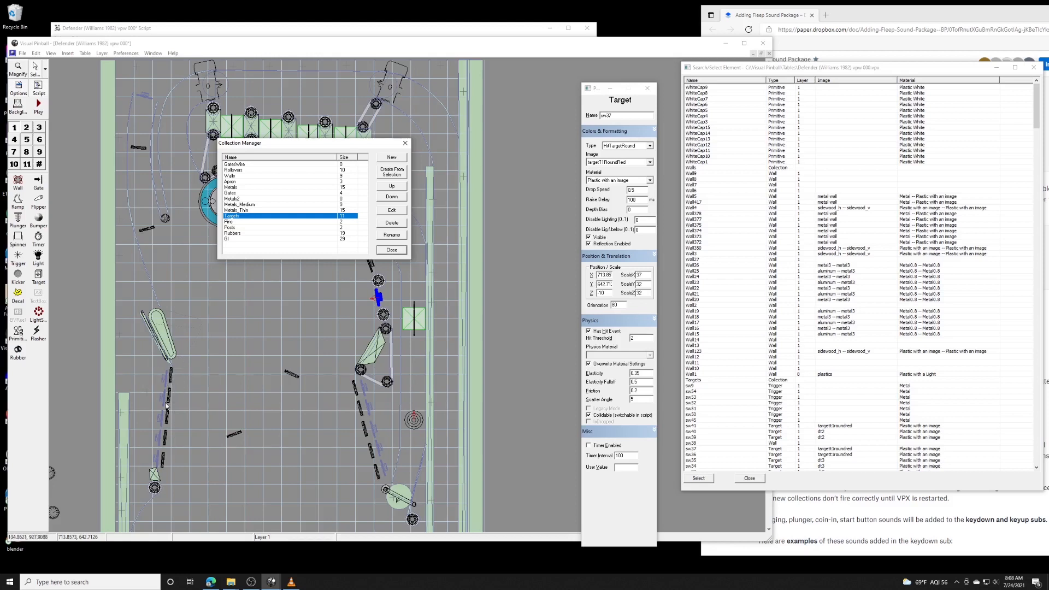
- Leave the collection list and select the two upper-left targets and the three targets along the upper-right side of the playfield
click(399, 251)
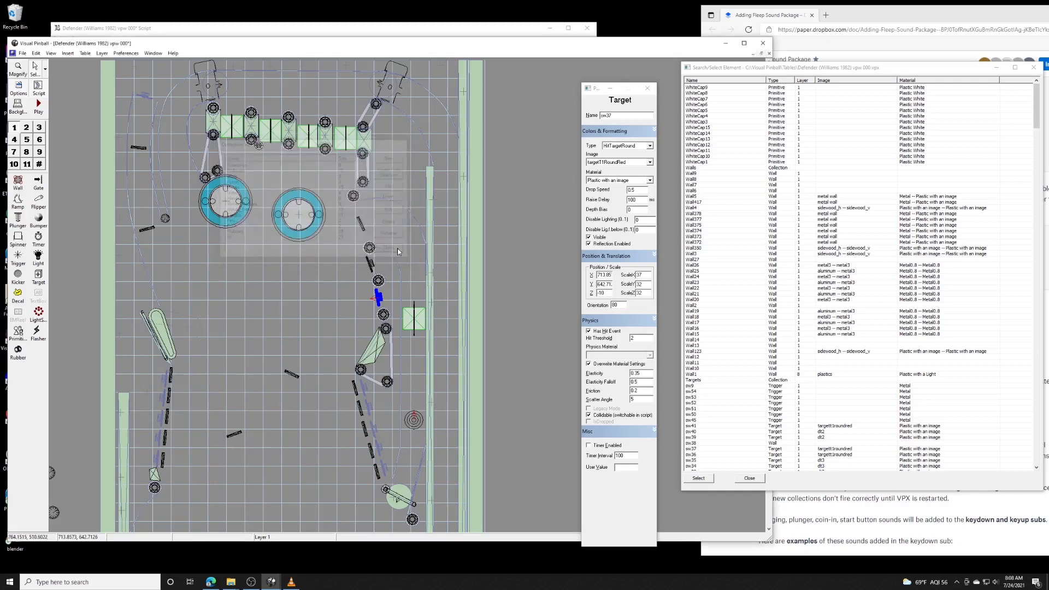
click(354, 387)
click(362, 409)
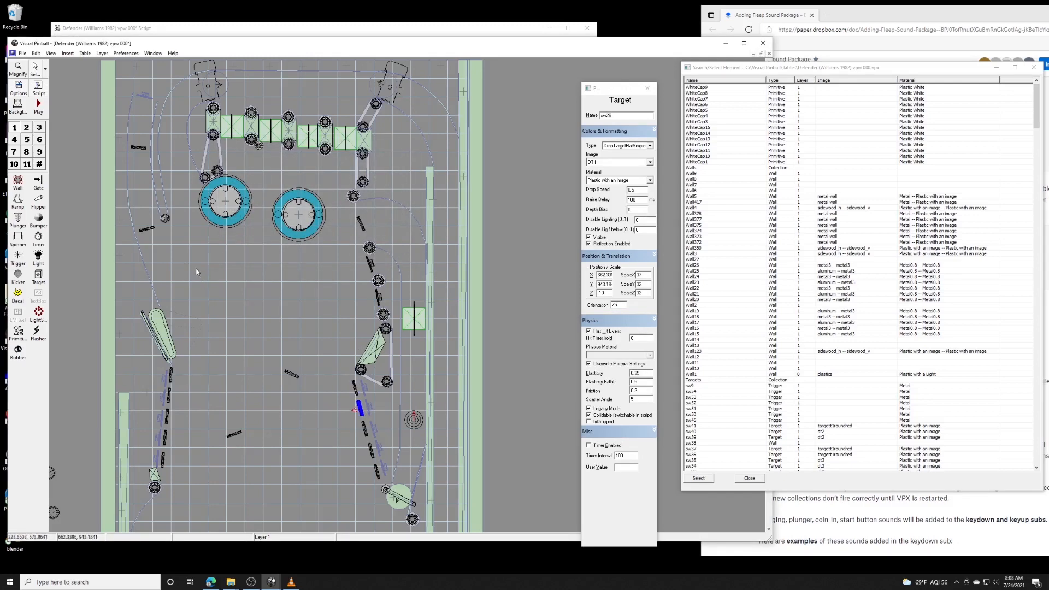
click(138, 148)
scroll(148, 232, up, 1)
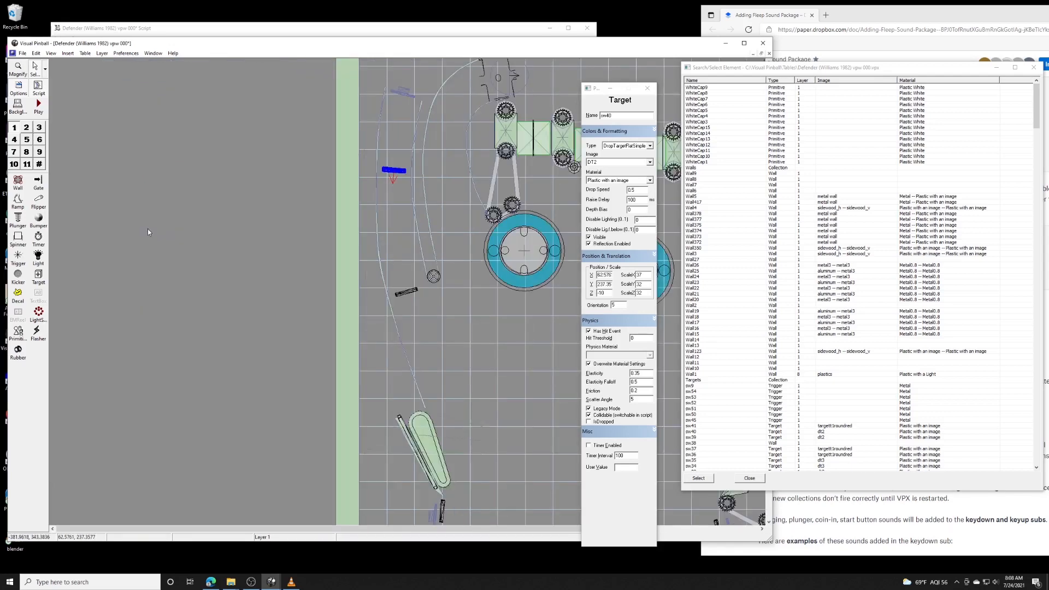
ctrl+right_click(469, 304)
drag(453, 326, 345, 307)
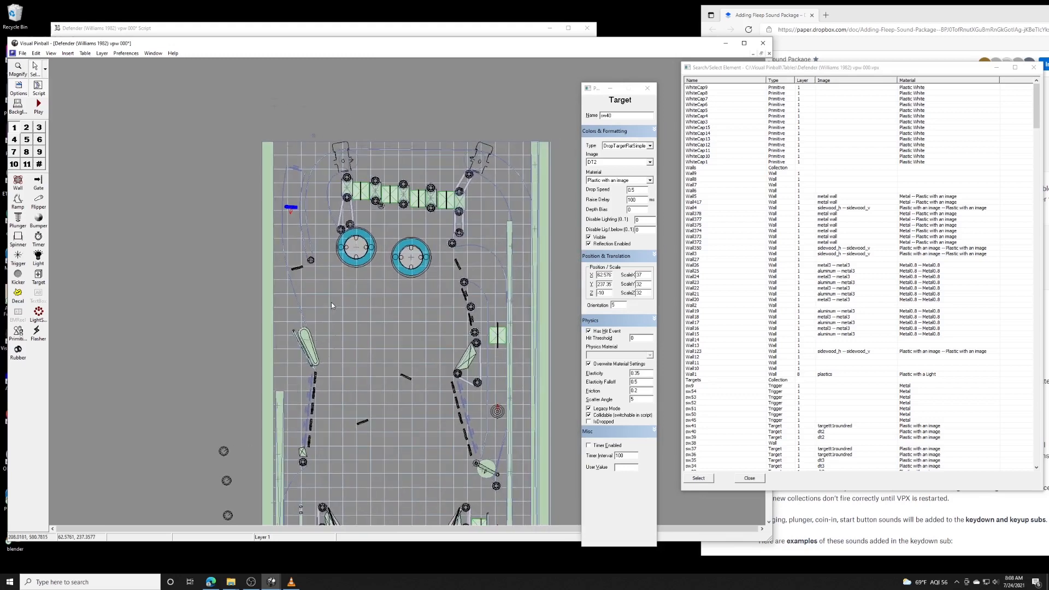
shift+click(298, 270)
shift+click(458, 265)
shift+click(464, 295)
shift+click(471, 320)
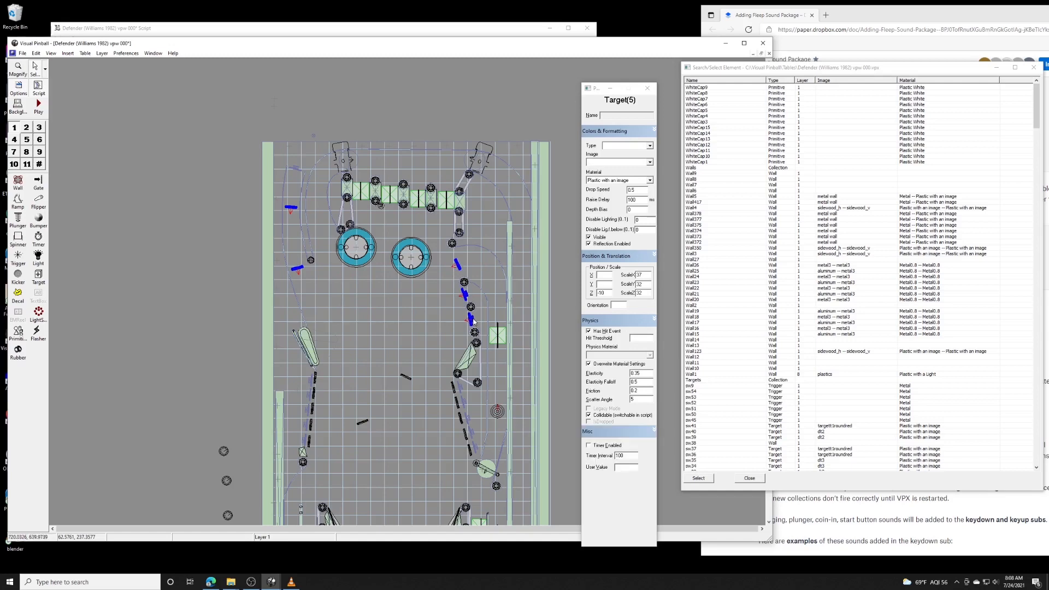
- Extend the selection with the first right-bank drop target, the two mid-playfield targets, and the left bank's drop targets and round targets
shift+click(454, 389)
shift+click(405, 378)
shift+click(362, 422)
shift+click(316, 380)
shift+click(313, 393)
shift+click(312, 408)
shift+click(310, 424)
shift+click(309, 440)
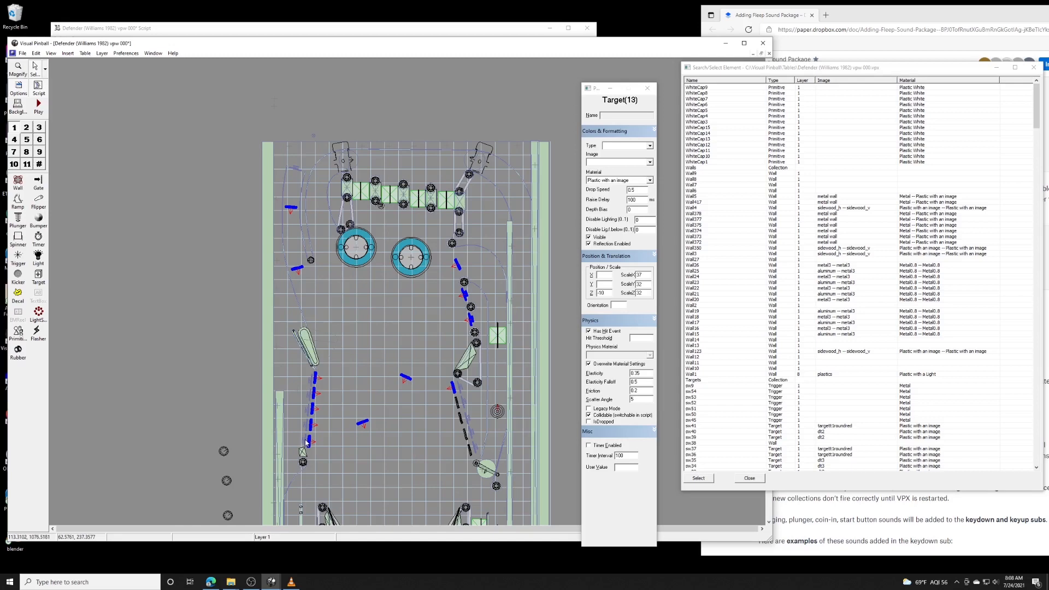
shift+click(310, 395)
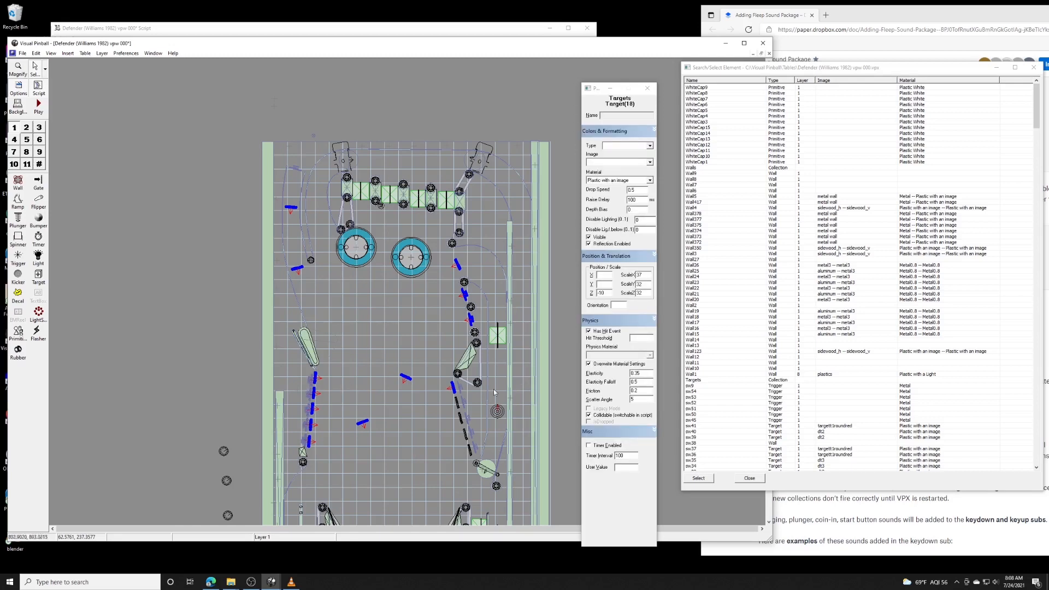
- Add the remaining drop targets and the round targets of the right bank to the selection
shift+click(456, 403)
shift+click(461, 418)
shift+click(465, 432)
shift+click(469, 447)
shift+click(472, 435)
shift+click(467, 419)
shift+click(465, 406)
shift+click(462, 391)
scroll(419, 411, down, 3)
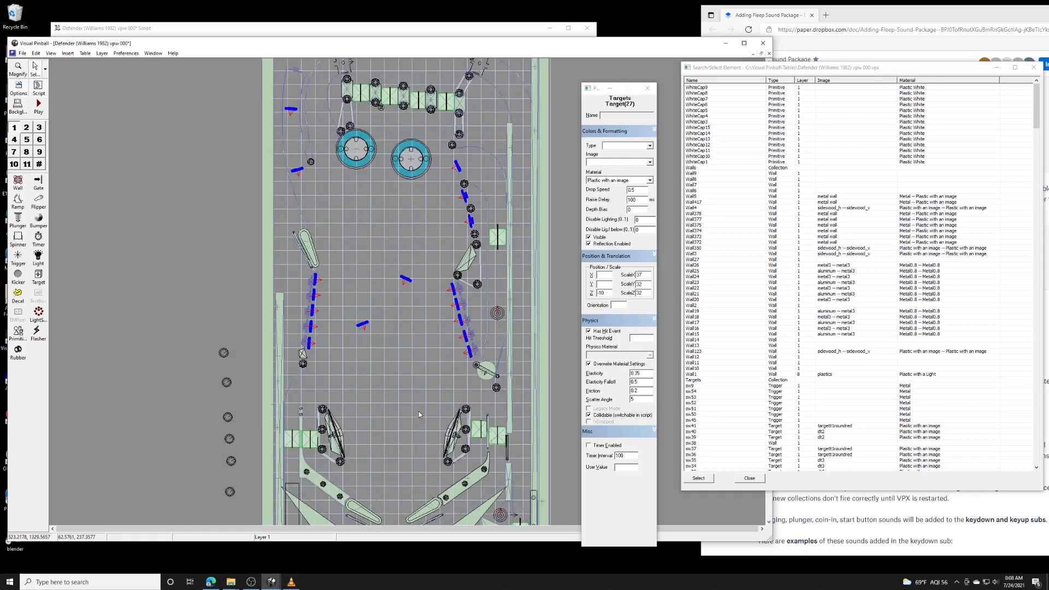
scroll(418, 411, up, 1)
scroll(419, 412, down, 1)
- Clear the existing Targets collection membership from the selection, and add all selected drop and round targets to the Targets collection
right_click(467, 342)
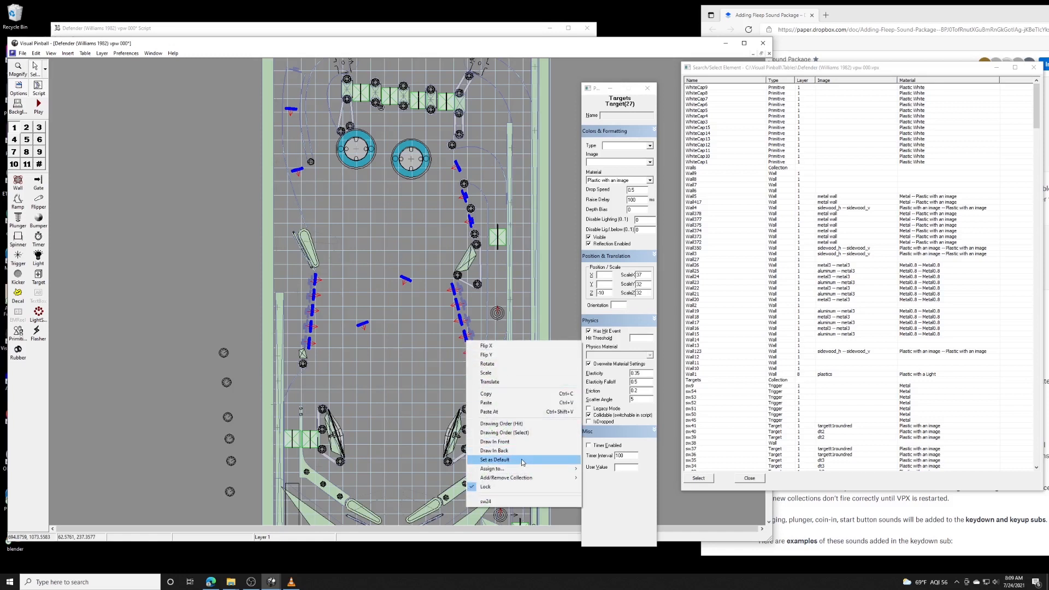
mouse_move(522, 477)
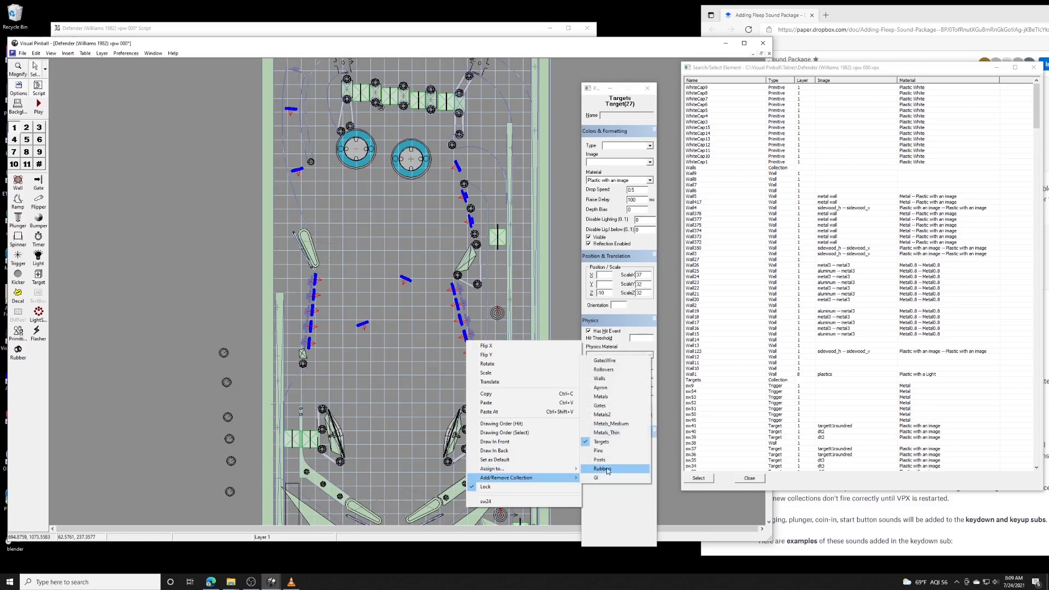
click(606, 442)
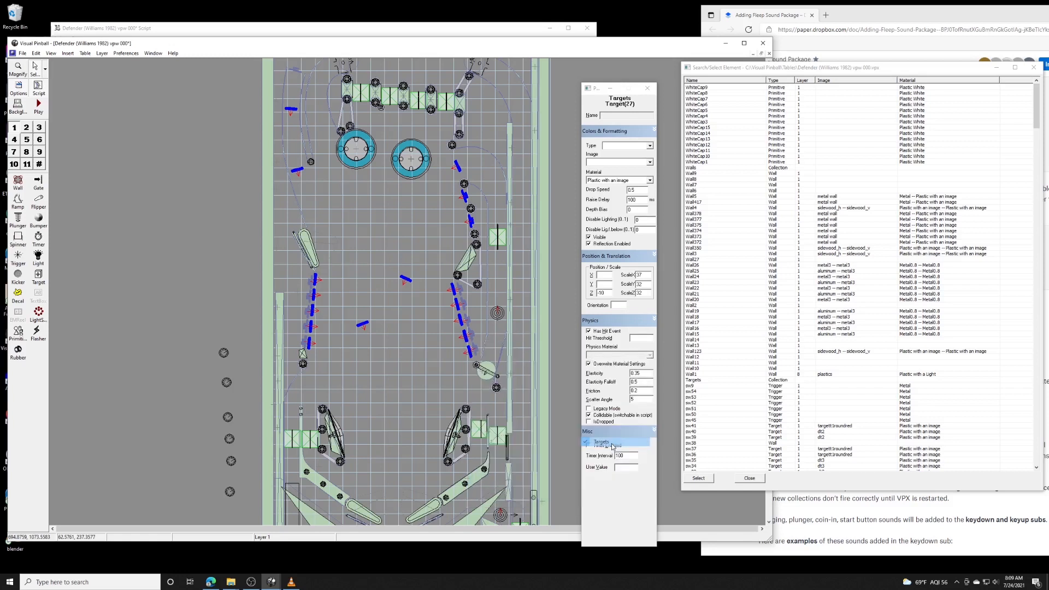
right_click(471, 360)
mouse_move(510, 497)
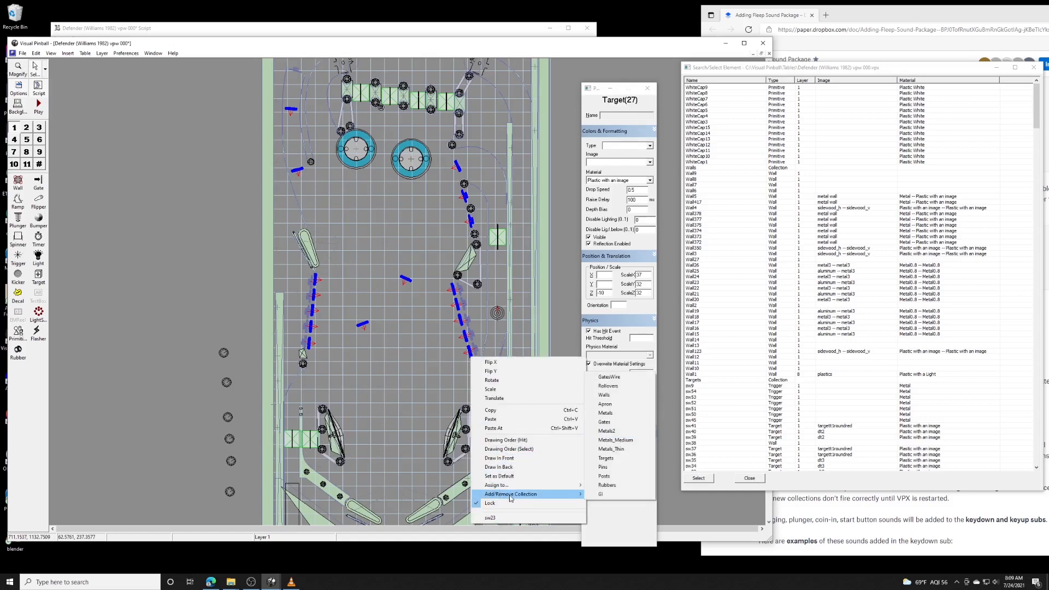
click(618, 463)
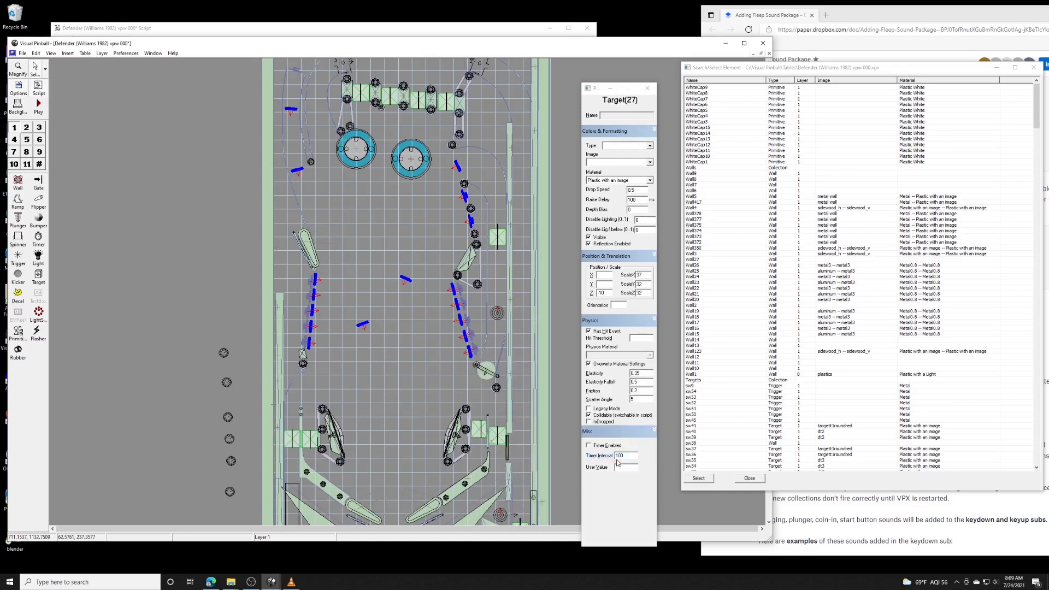
- Check the collection membership of the upper-right round target sw37 and clear the selection
click(441, 367)
right_click(471, 221)
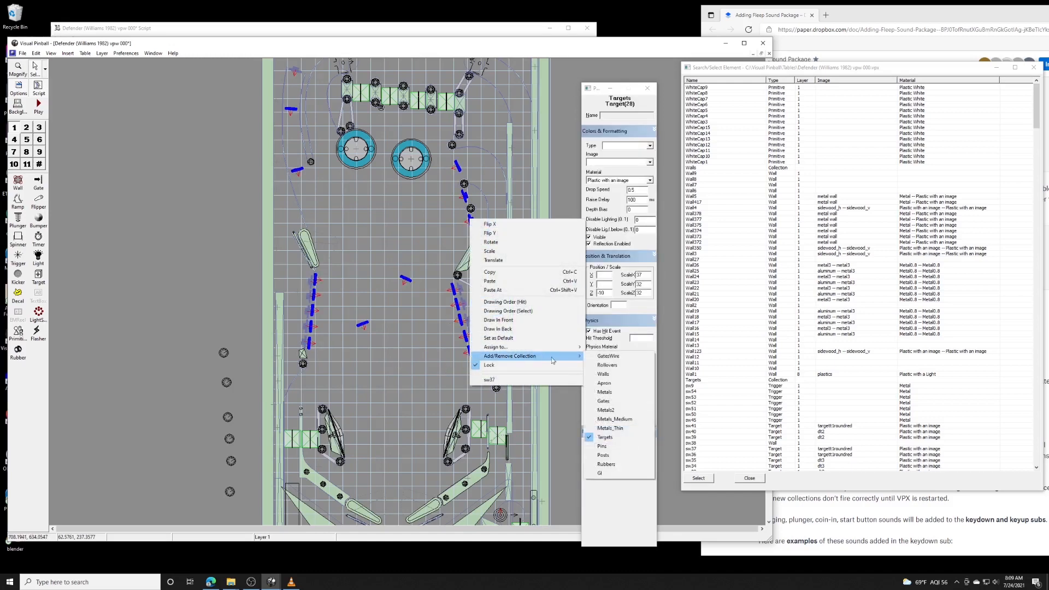
click(380, 348)
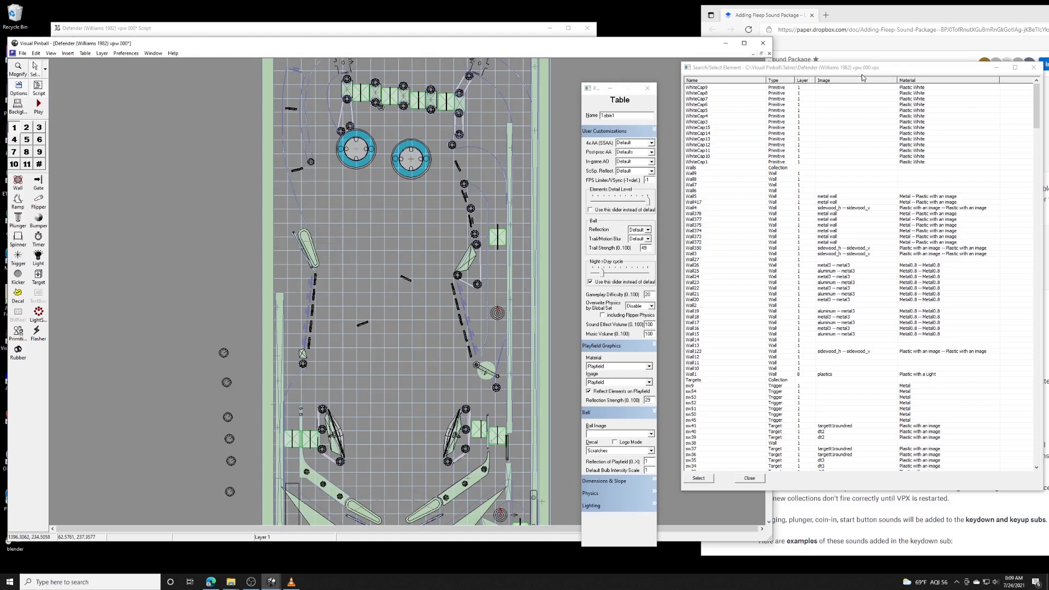
- Look up the Gates and GatesWire entries in the sound package guide
click(898, 13)
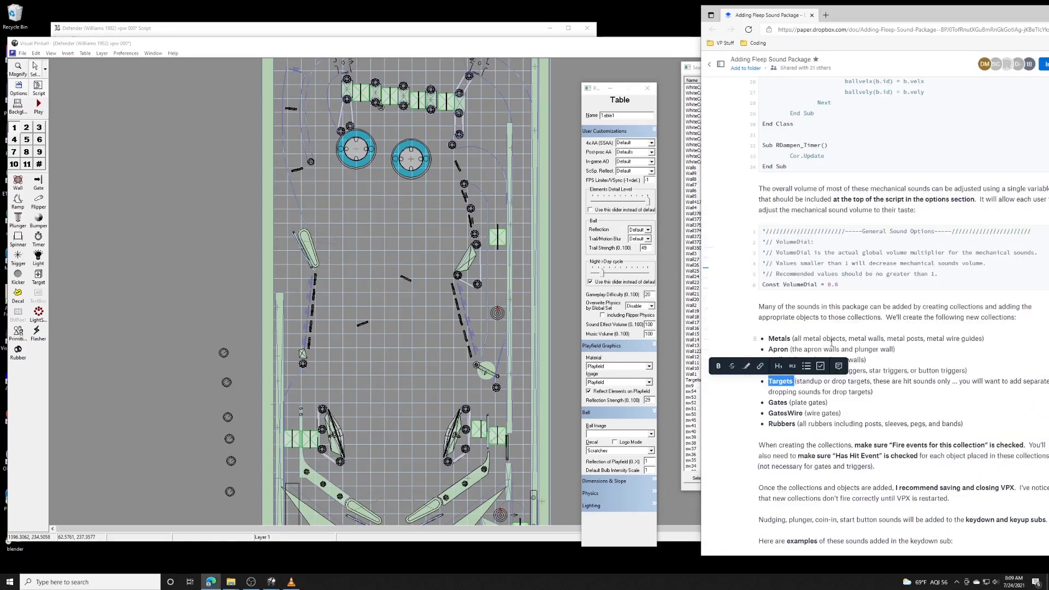
double_click(782, 408)
click(798, 403)
double_click(778, 403)
click(785, 413)
double_click(785, 414)
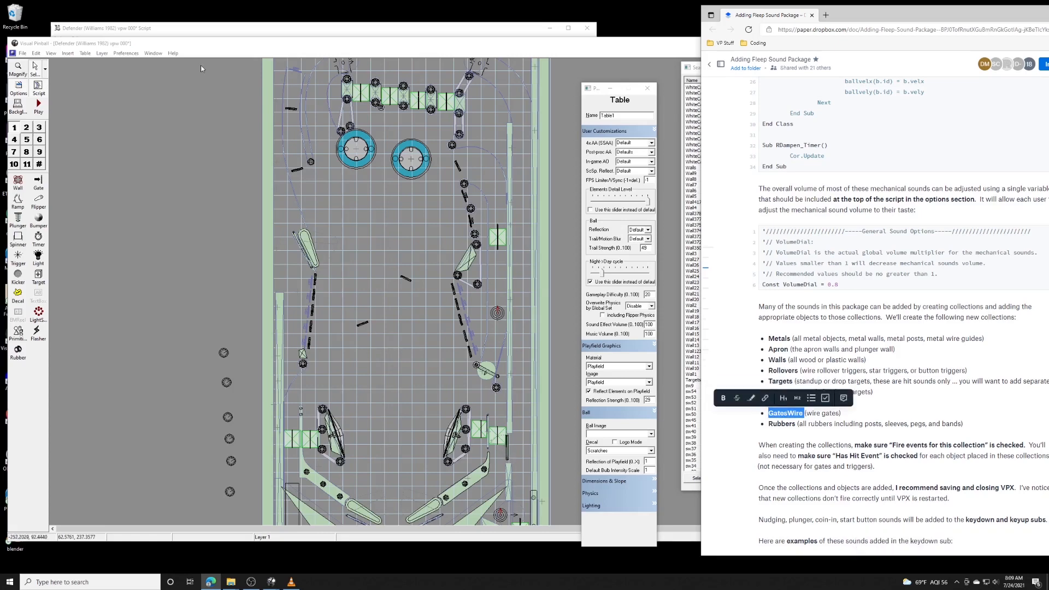
- Review the Gates collection's included members and event options without changing them
click(85, 53)
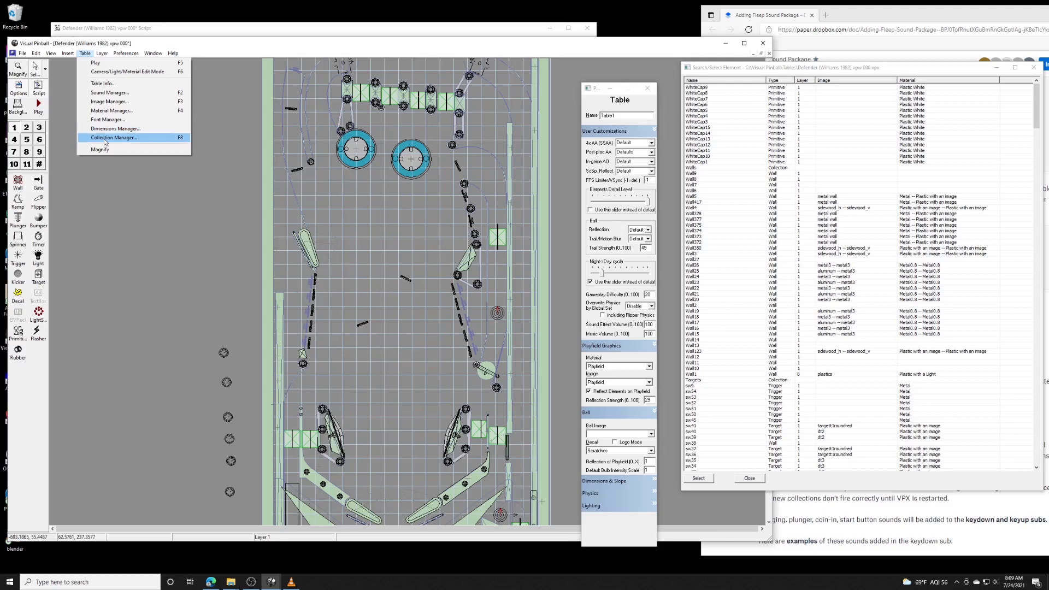
click(104, 139)
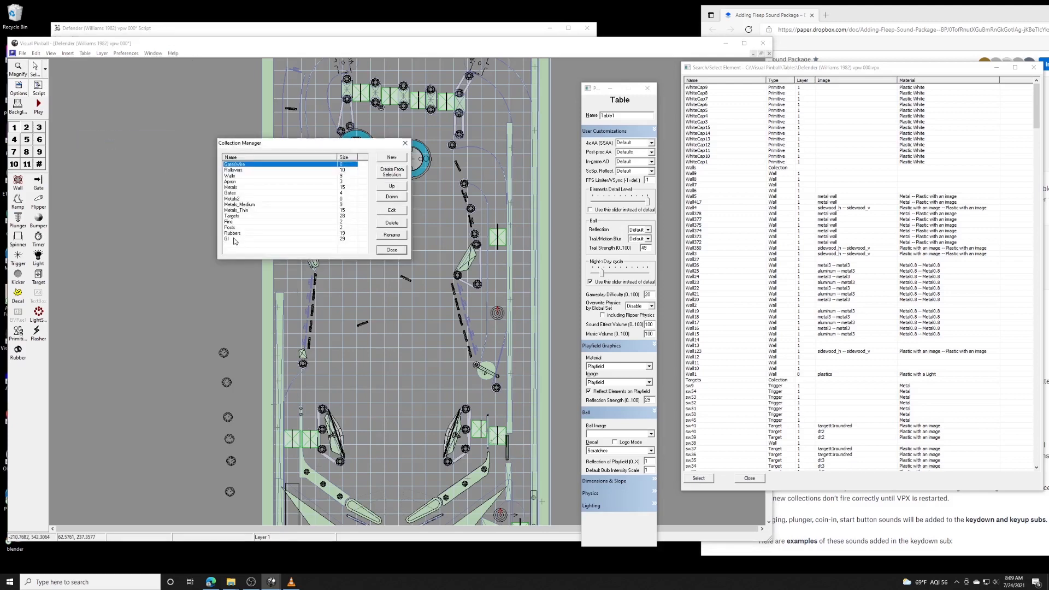
click(236, 187)
click(235, 193)
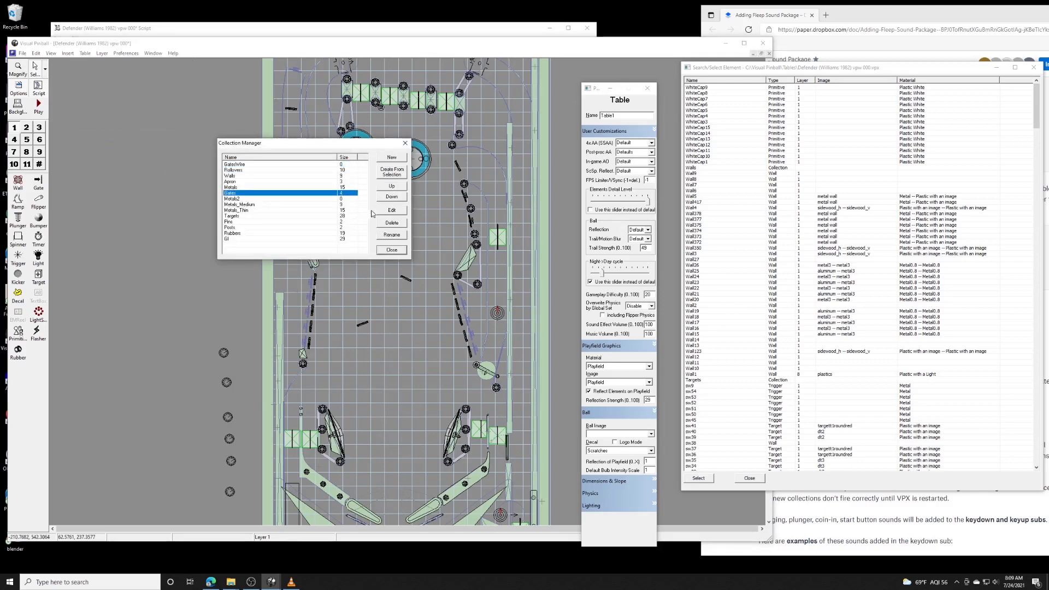
double_click(295, 194)
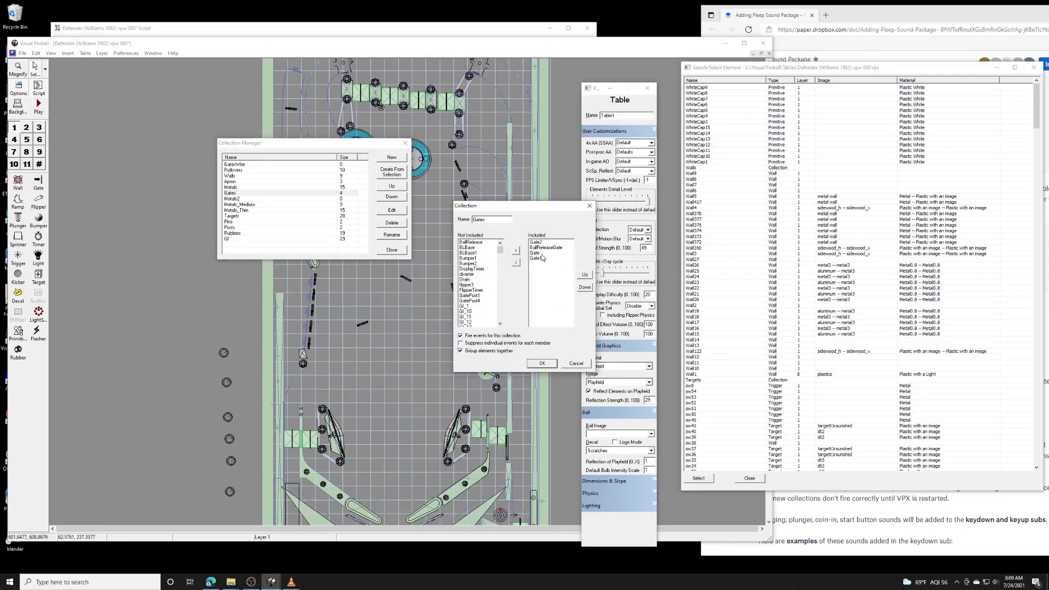
click(576, 363)
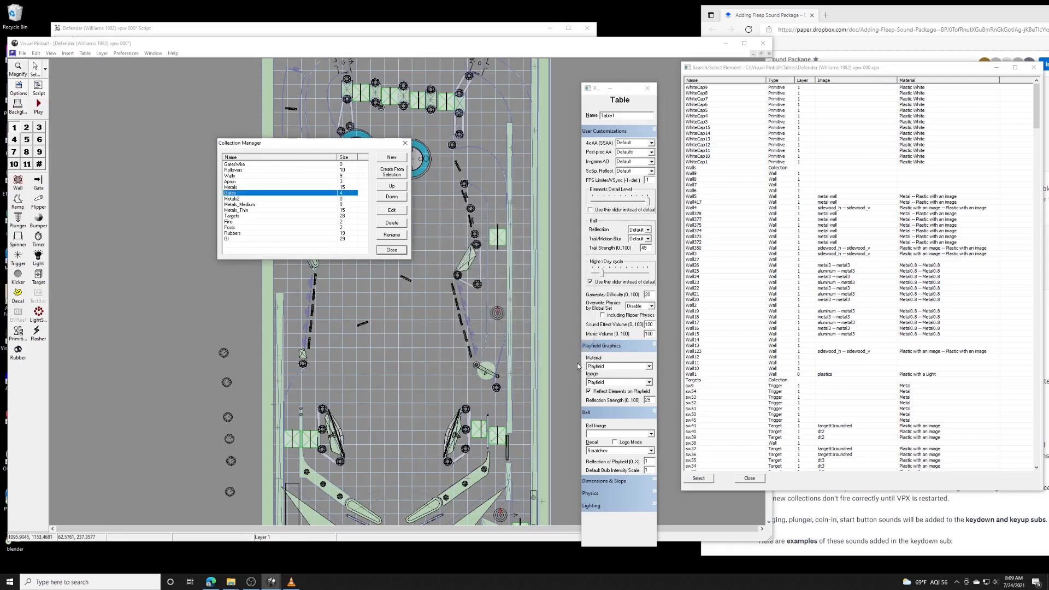
click(392, 251)
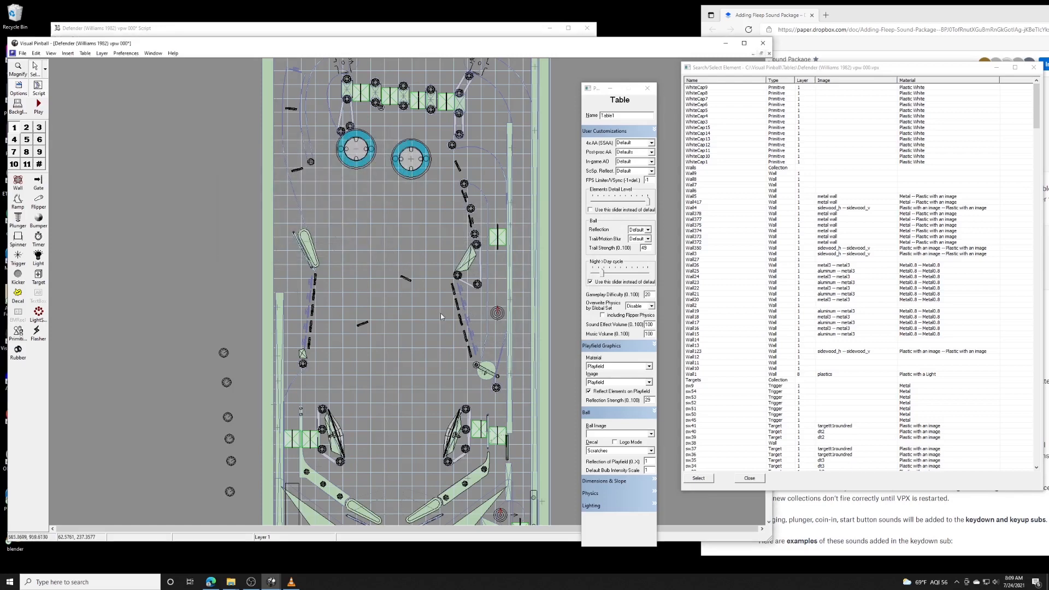
- Select the grouped targets, toggle Has Hit Event off and back on for all of them, and clear the selection
click(467, 340)
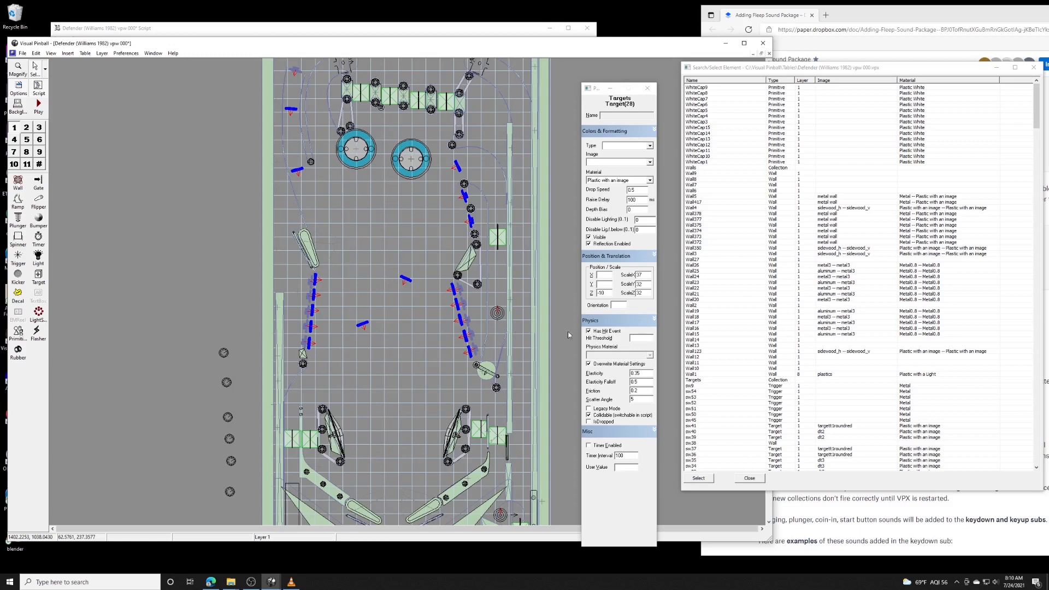
click(608, 332)
click(609, 331)
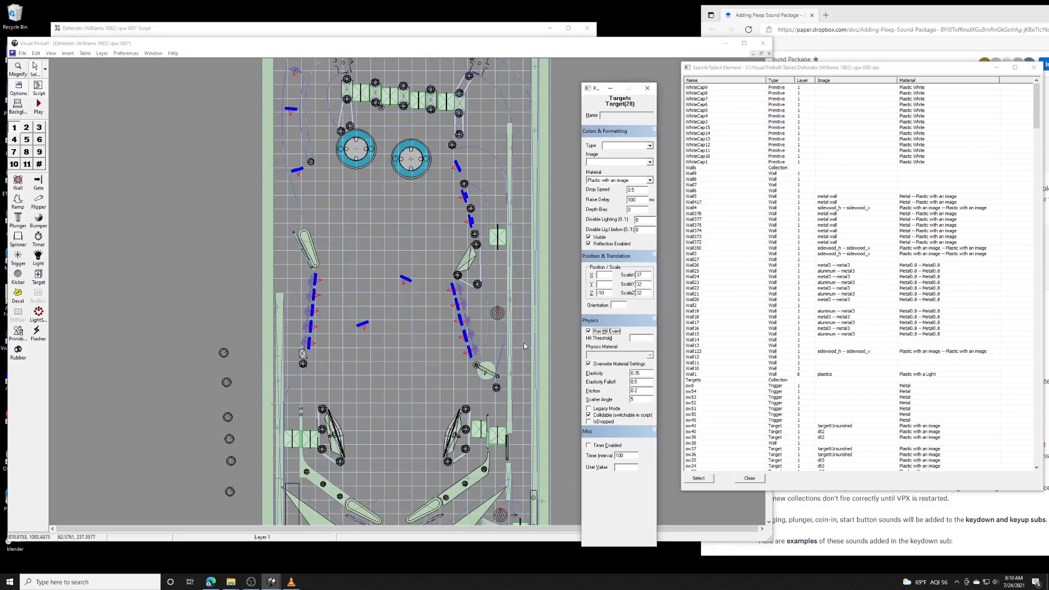
click(441, 334)
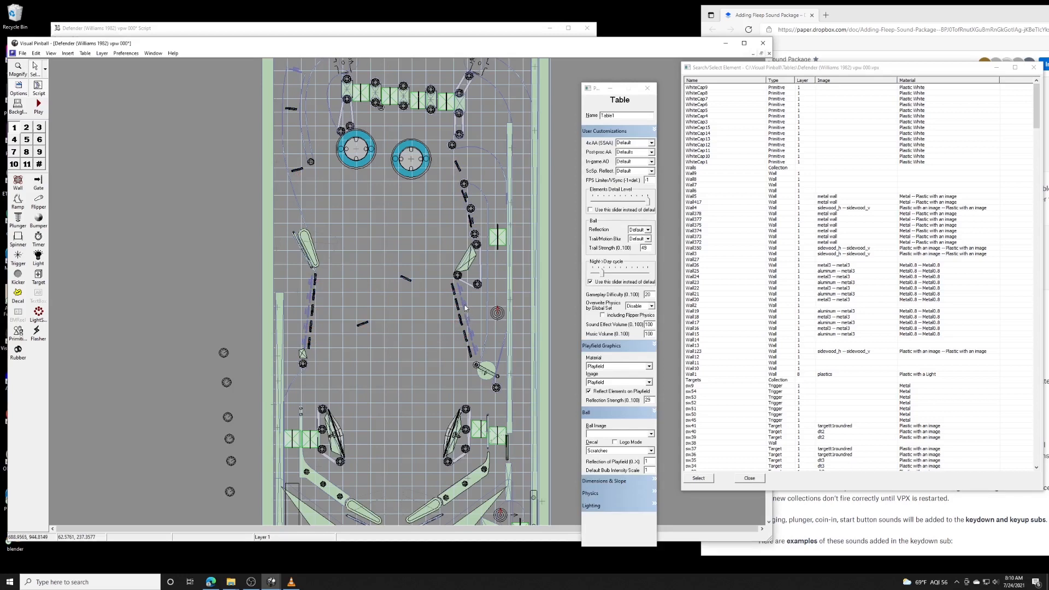
- Compare the Hit Threshold settings of round target sw31 and drop targets sw27 and sw34
scroll(465, 308, up, 2)
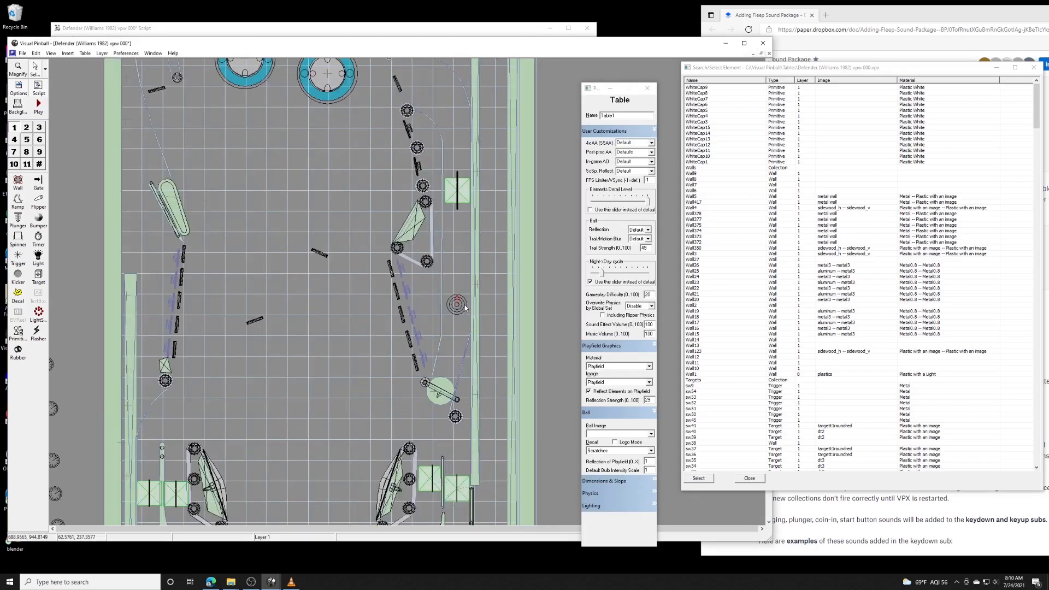
right_click(406, 294)
click(368, 282)
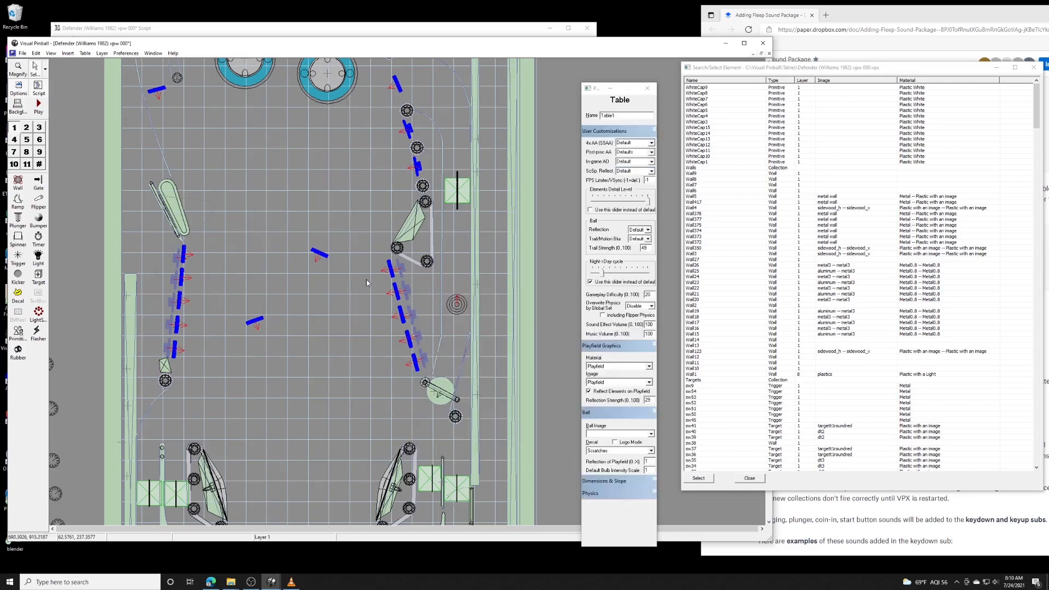
click(405, 289)
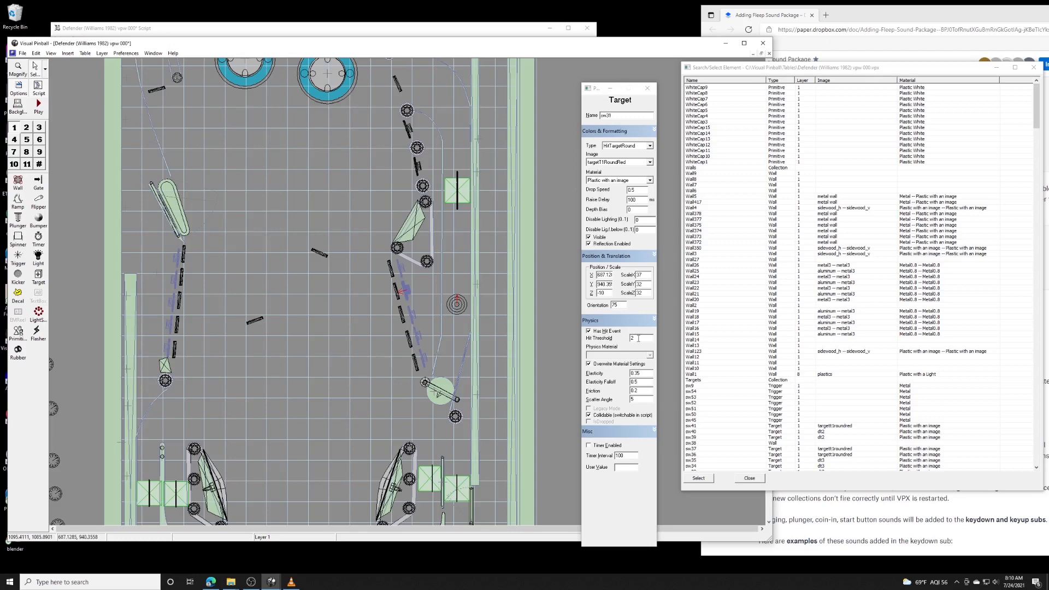
click(390, 268)
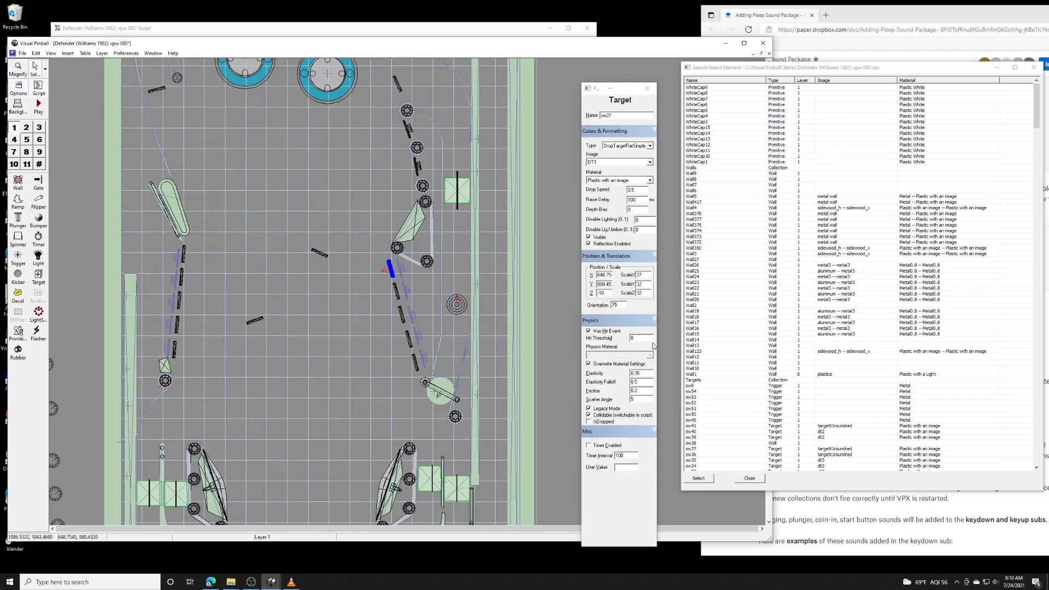
click(346, 362)
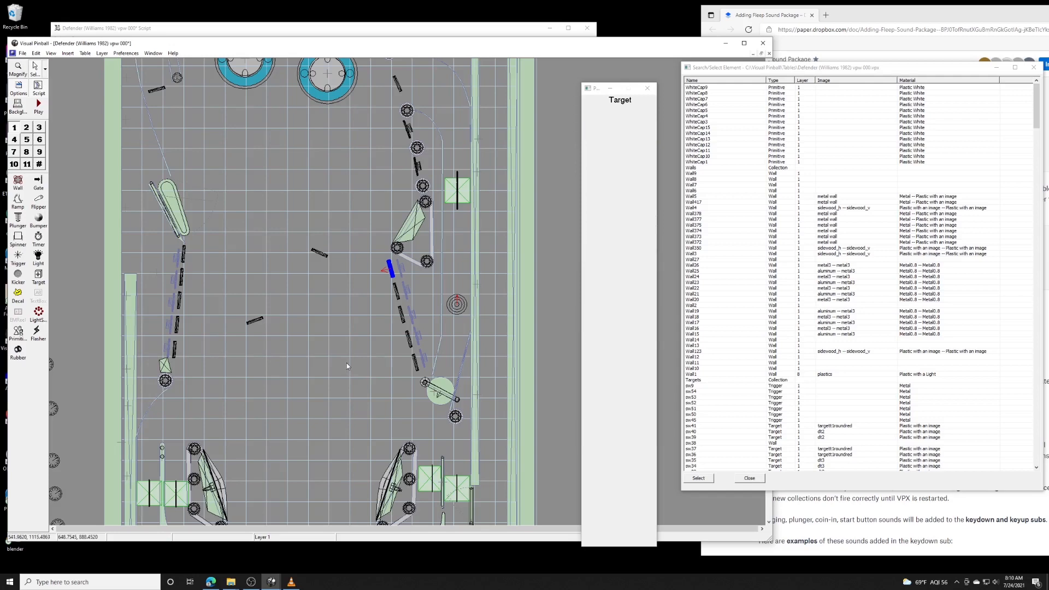
click(322, 257)
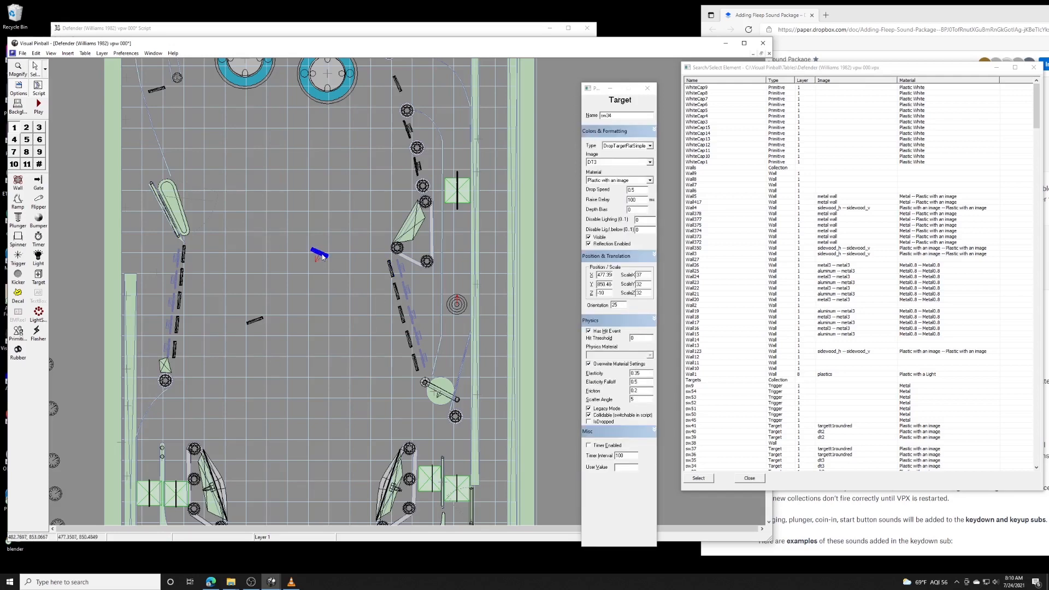
click(340, 282)
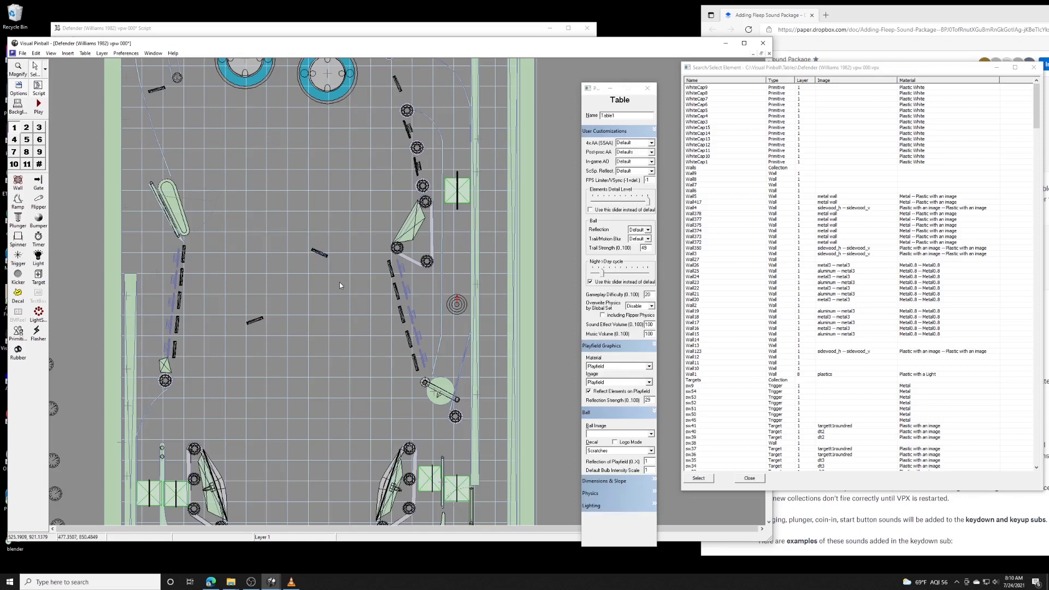
- Set the Hit Threshold of all grouped targets to 1 and clear the selection
click(401, 272)
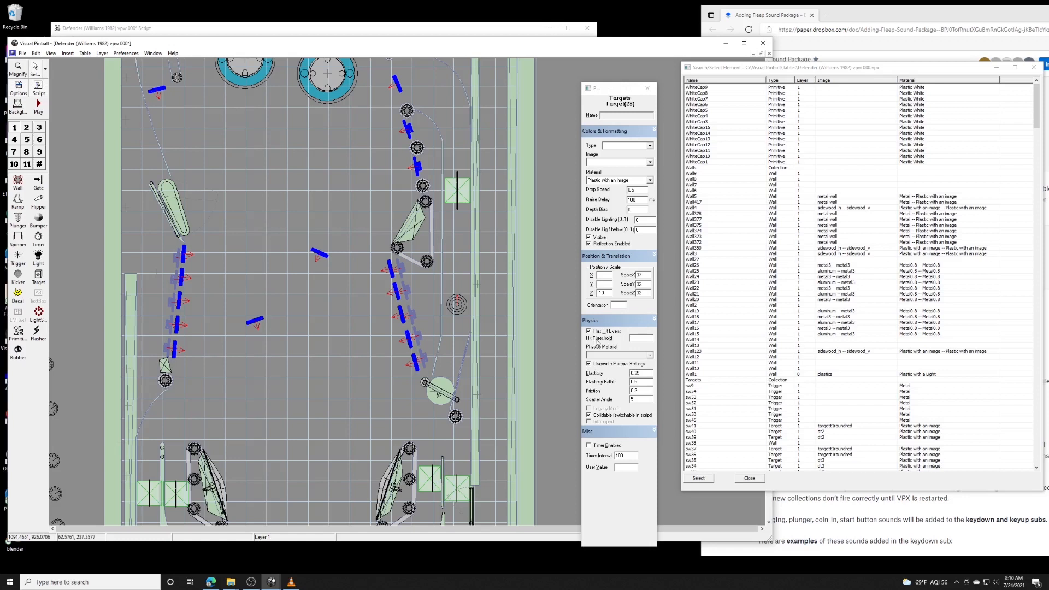
click(638, 339)
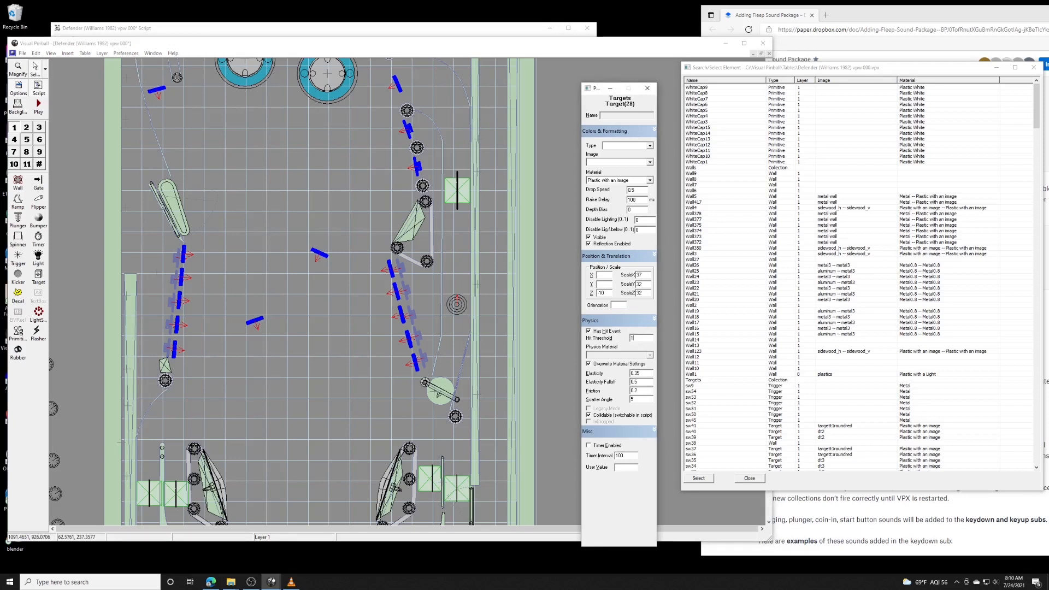
click(313, 198)
- Check the guide's gate collection descriptions and add the four grouped gates to the GatesWire collection
scroll(345, 211, up, 5)
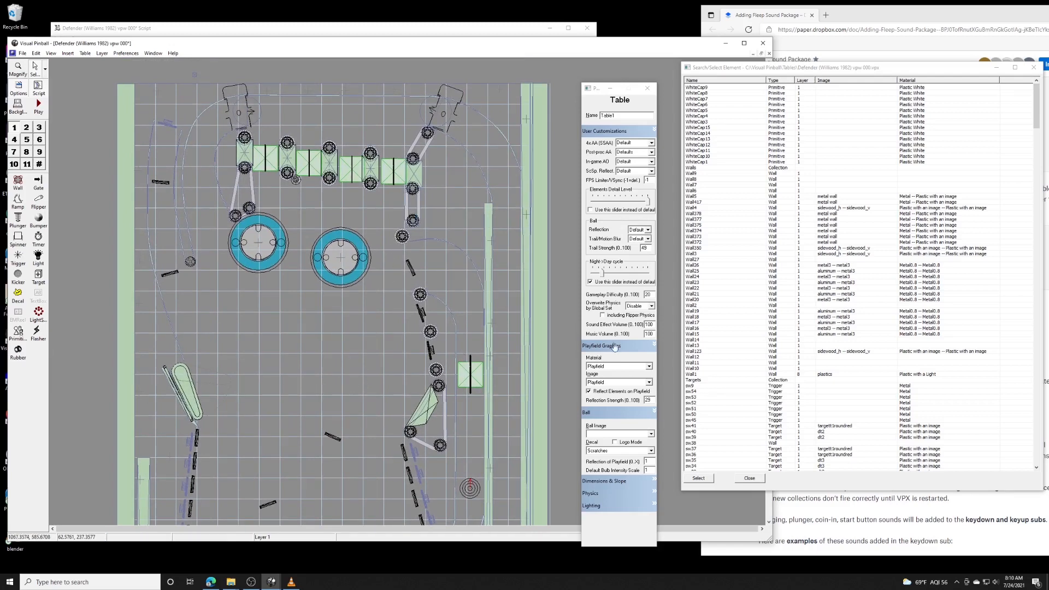
click(850, 518)
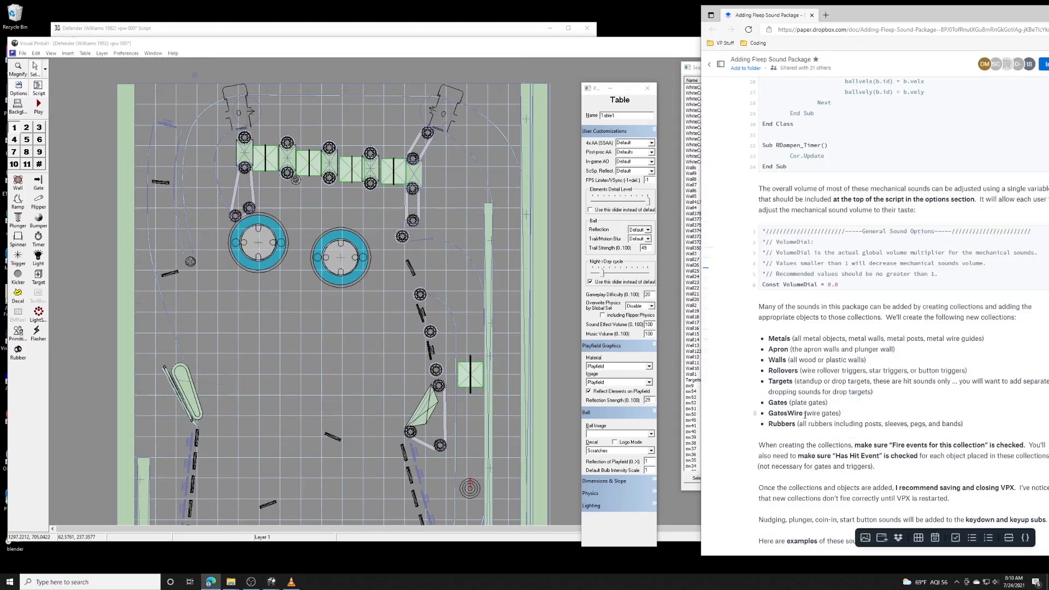
click(439, 107)
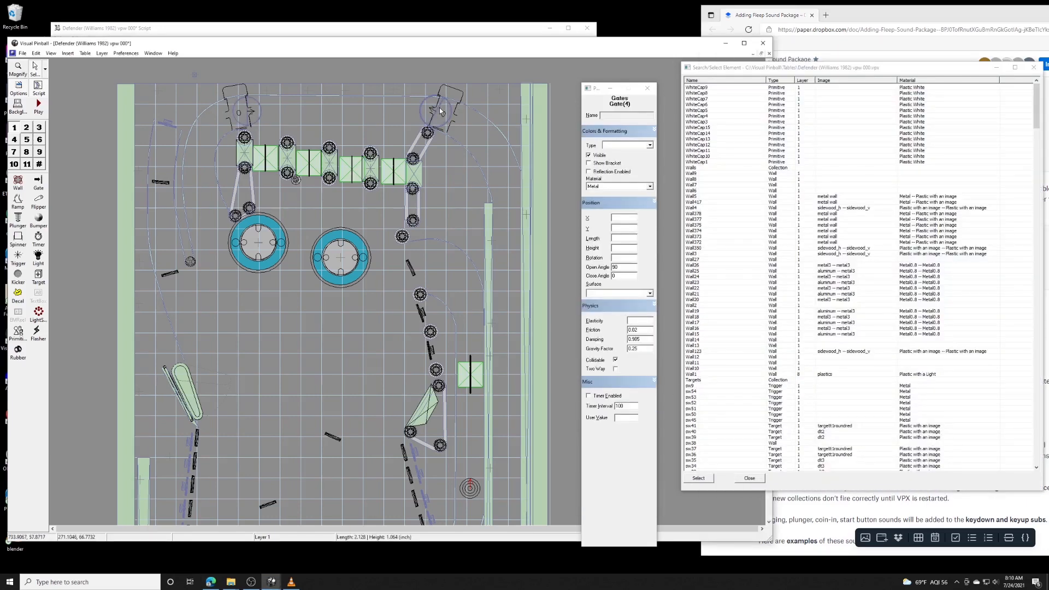
scroll(421, 227, down, 7)
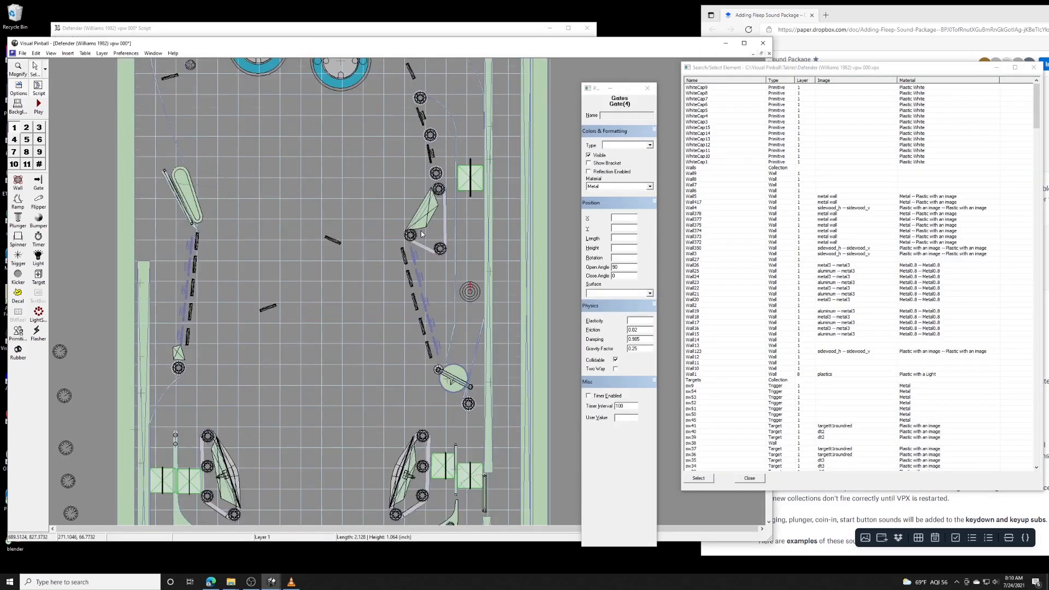
scroll(421, 234, up, 8)
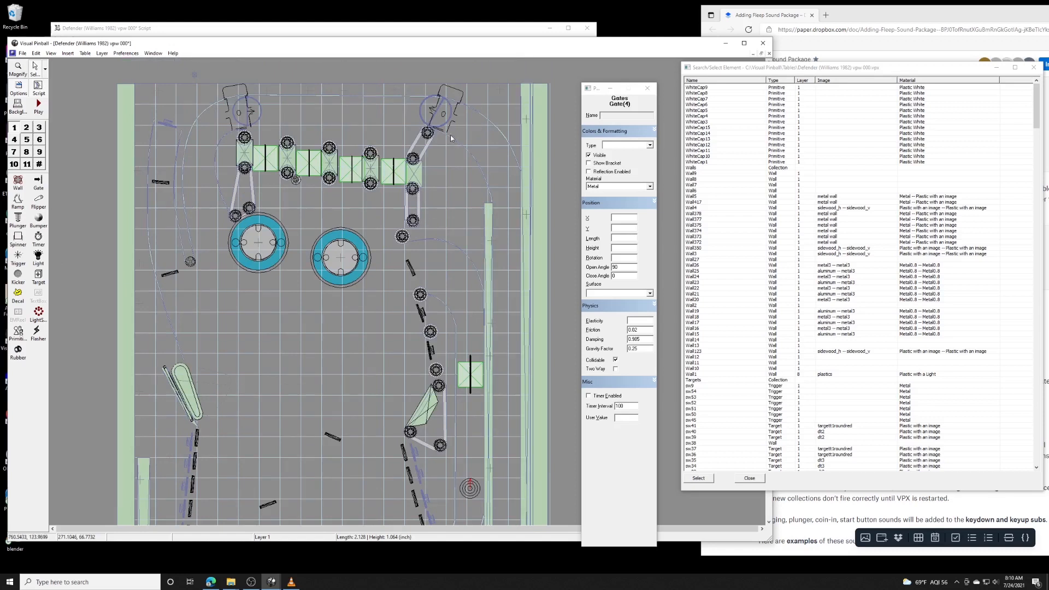
right_click(441, 104)
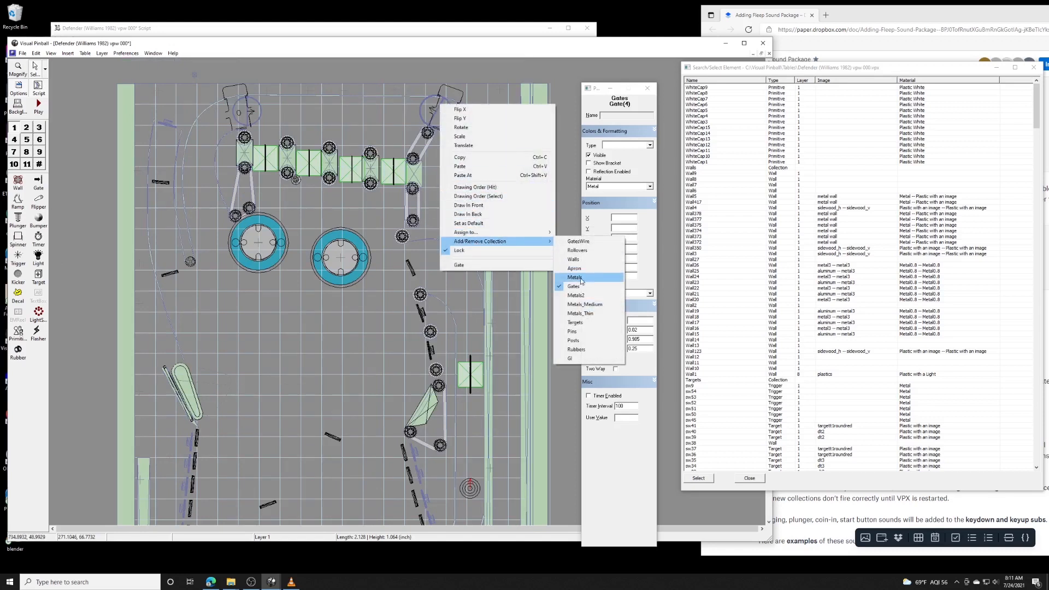
click(584, 241)
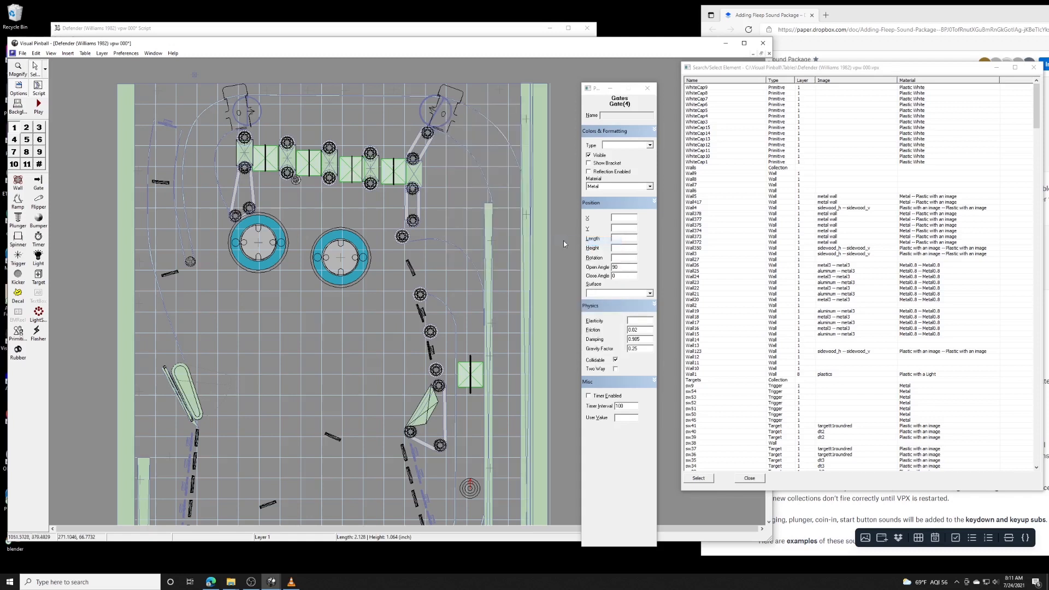
- Remove the four grouped gates from the Gates collection and clear the selection
right_click(441, 106)
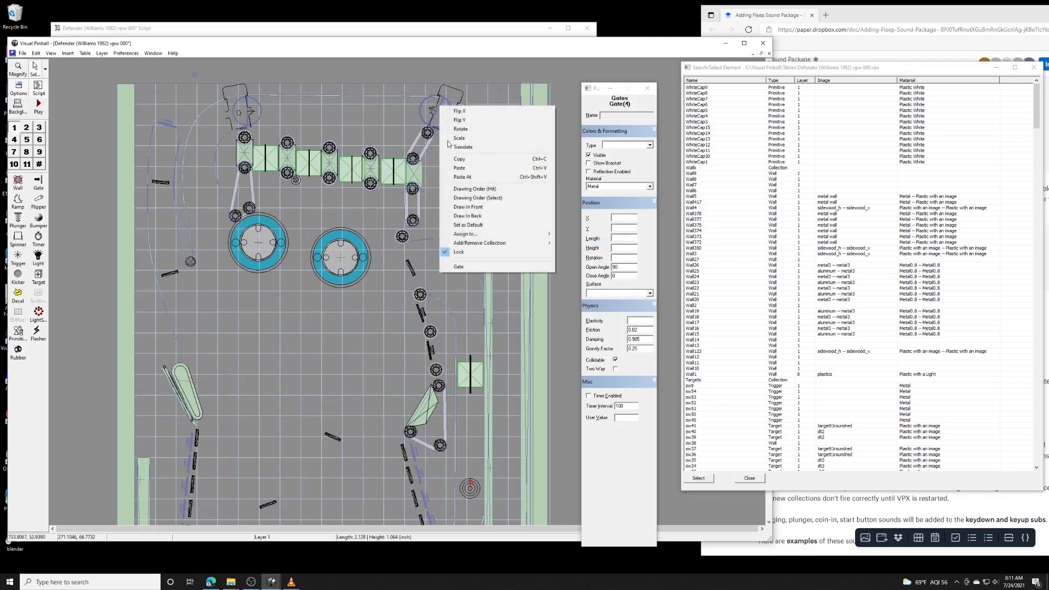
mouse_move(469, 244)
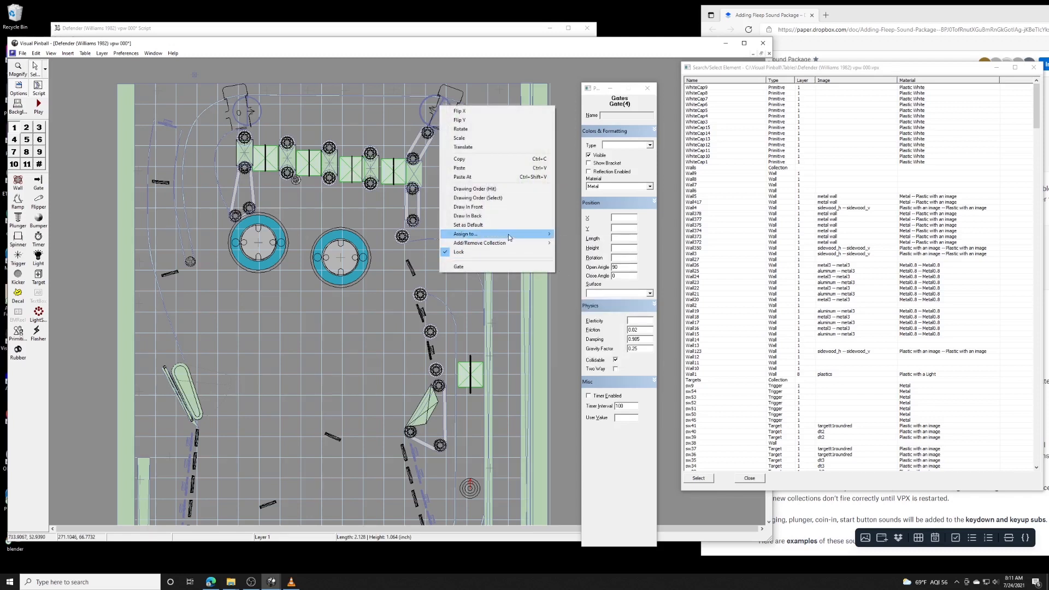
mouse_move(506, 232)
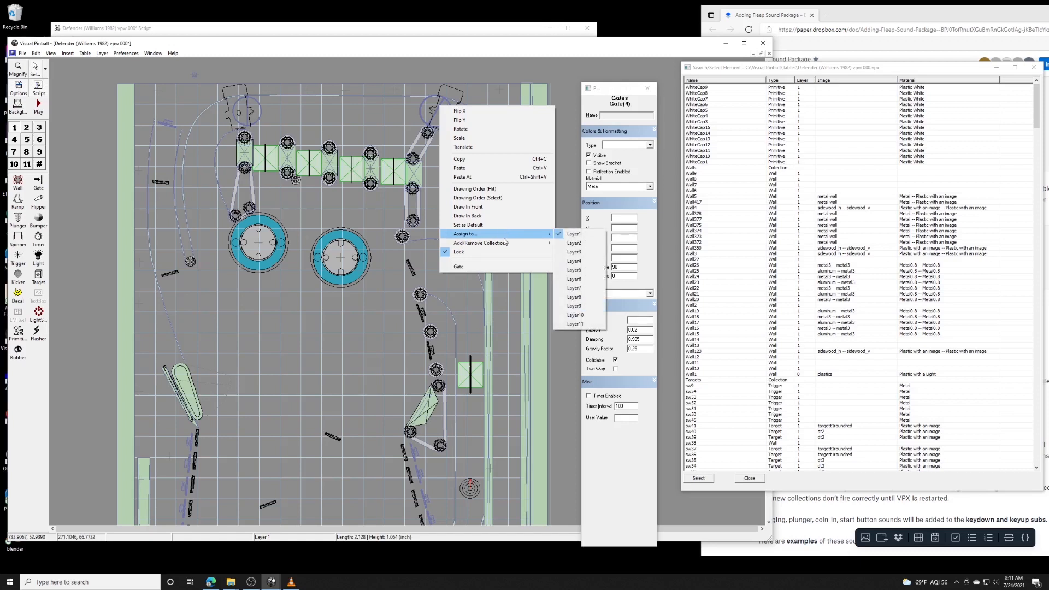
click(587, 288)
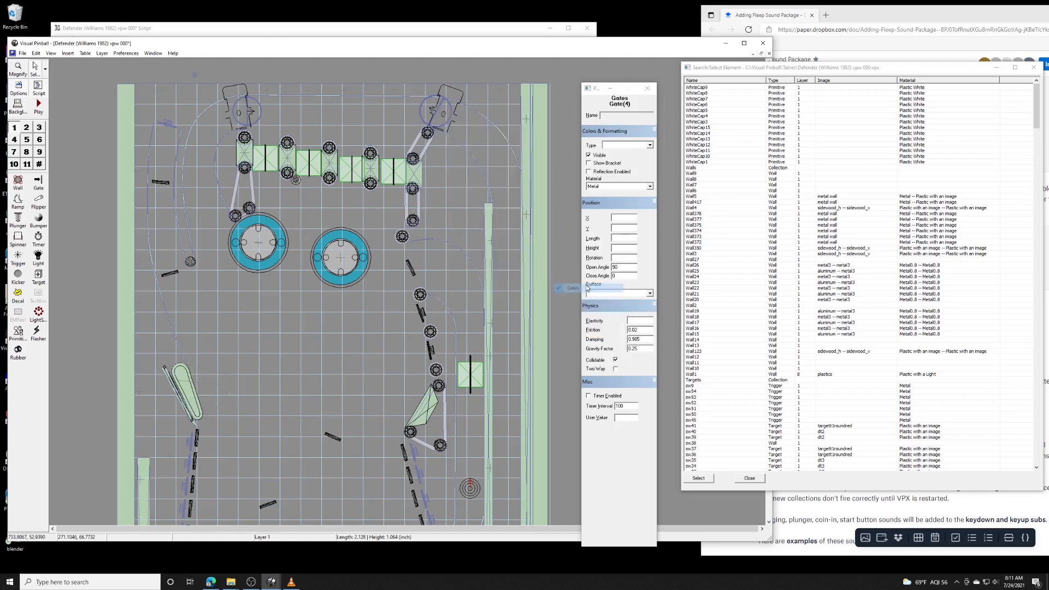
click(373, 289)
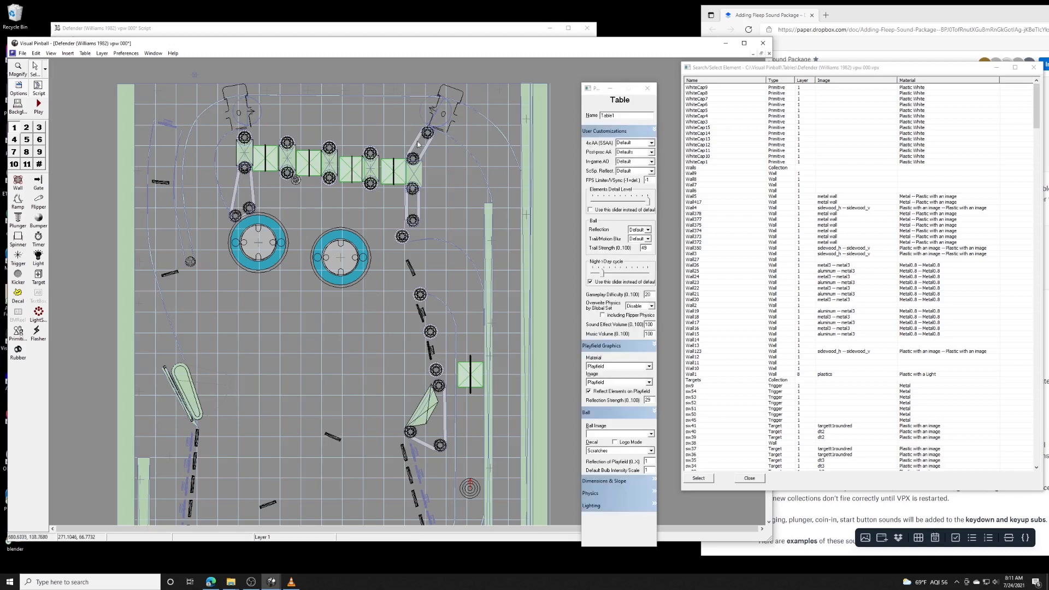
- Check the upper-right gate's collection membership and look up the remaining collections in the sound package guide
click(441, 105)
right_click(440, 107)
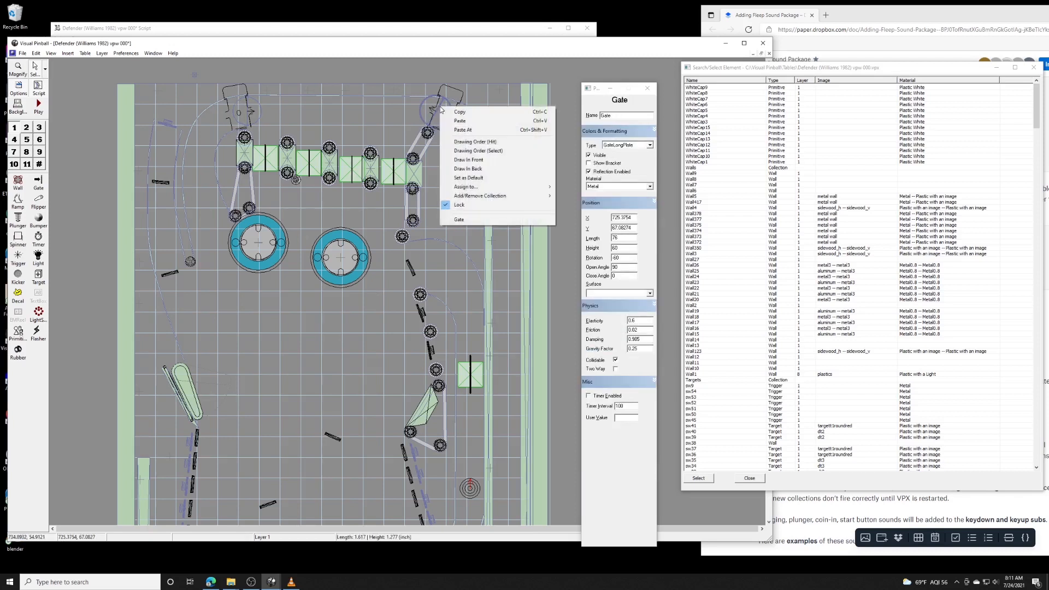
mouse_move(481, 196)
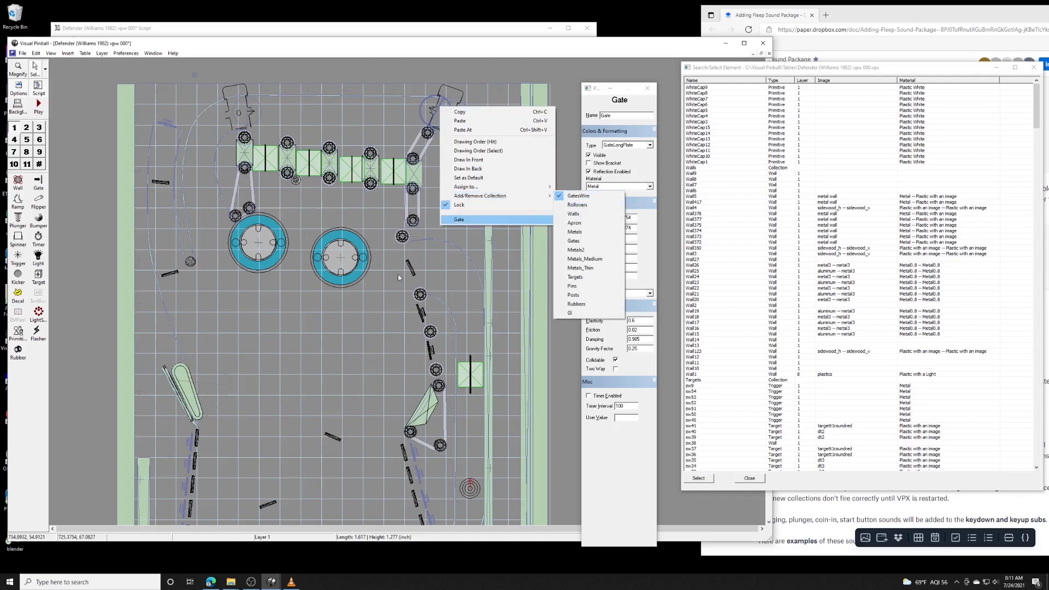
click(352, 300)
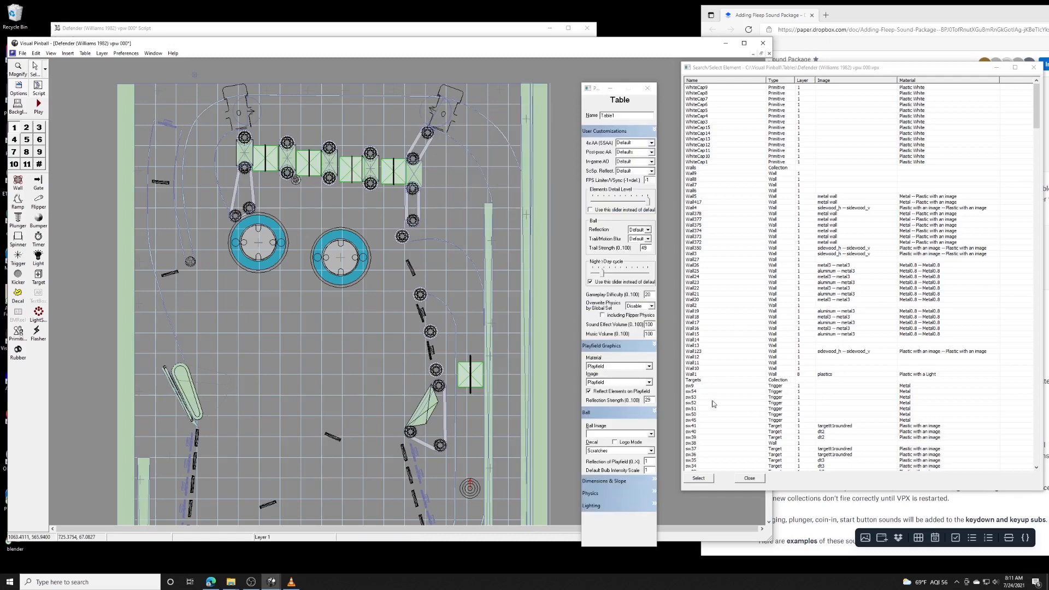
click(856, 18)
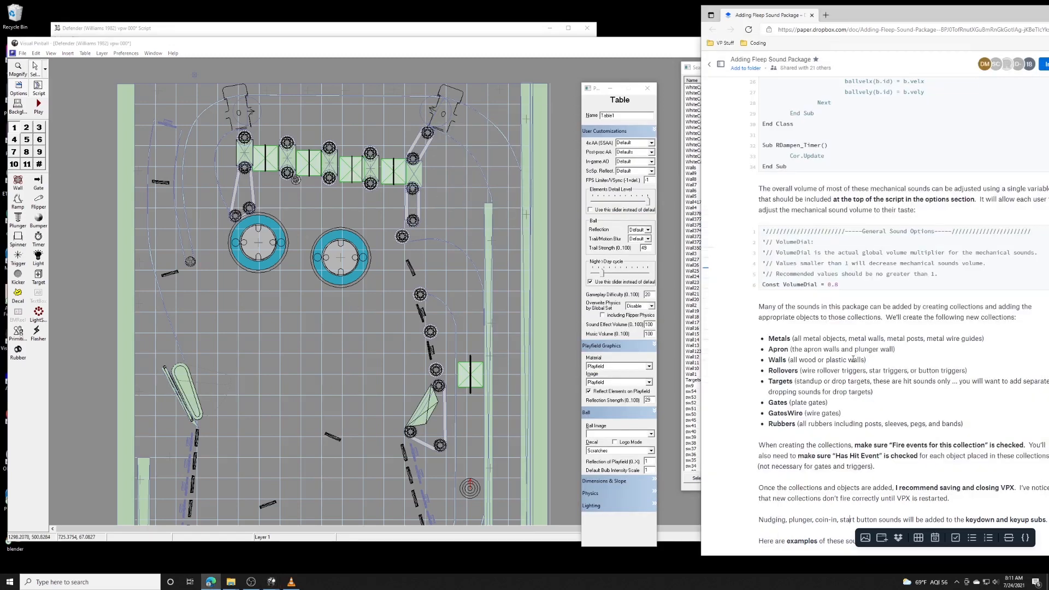
click(362, 359)
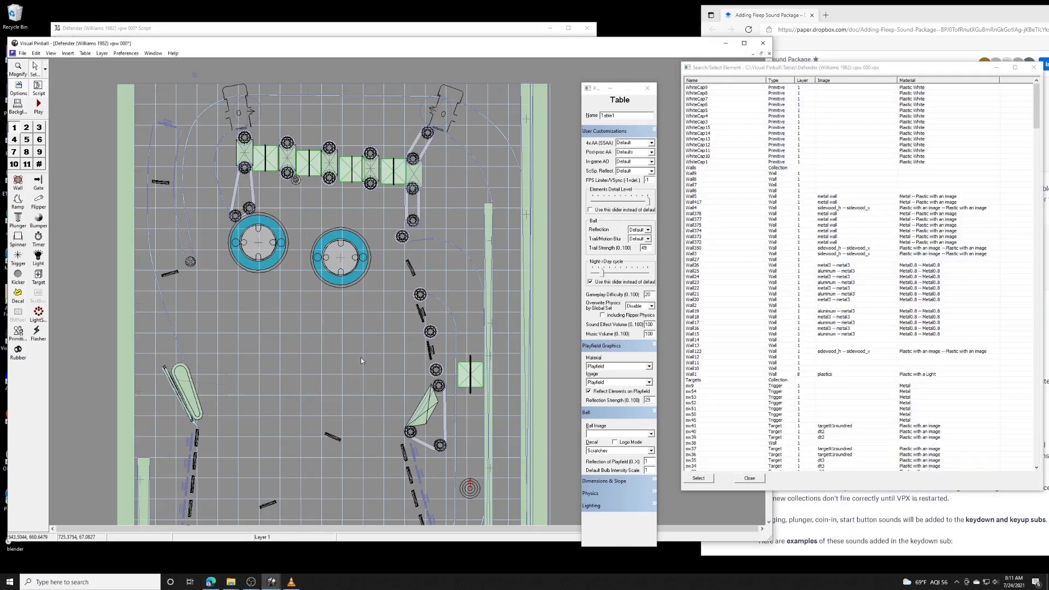
- Review the Rubbers collection's included members and event options without changing them
click(68, 53)
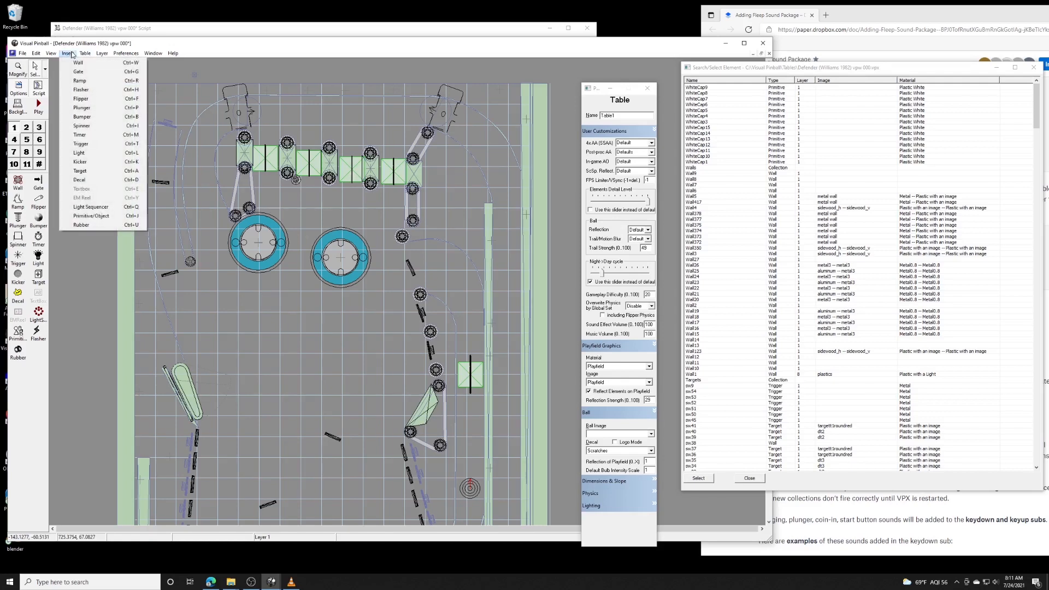
mouse_move(85, 54)
click(114, 138)
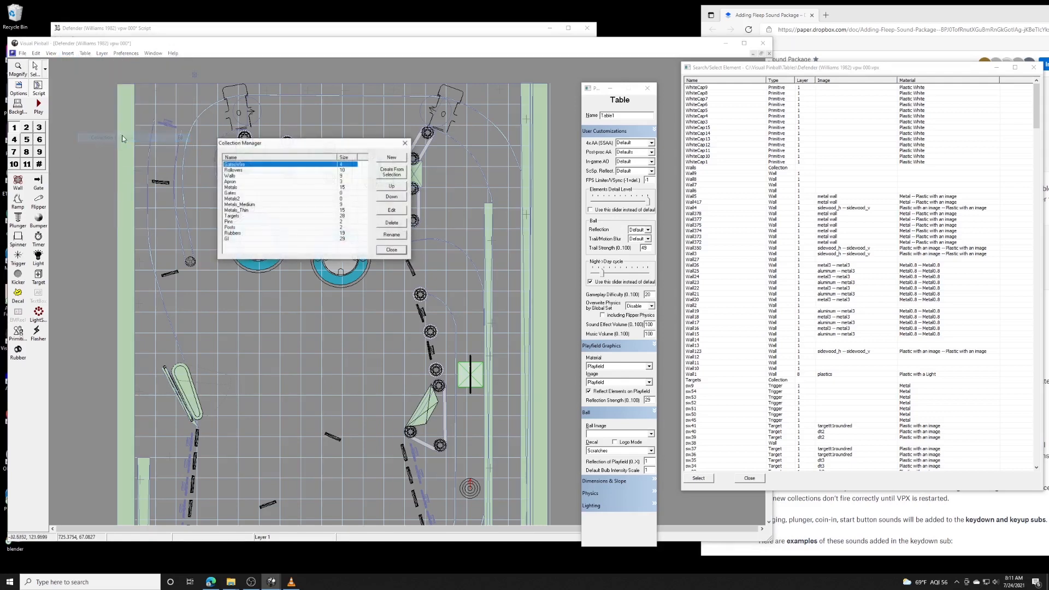
click(242, 234)
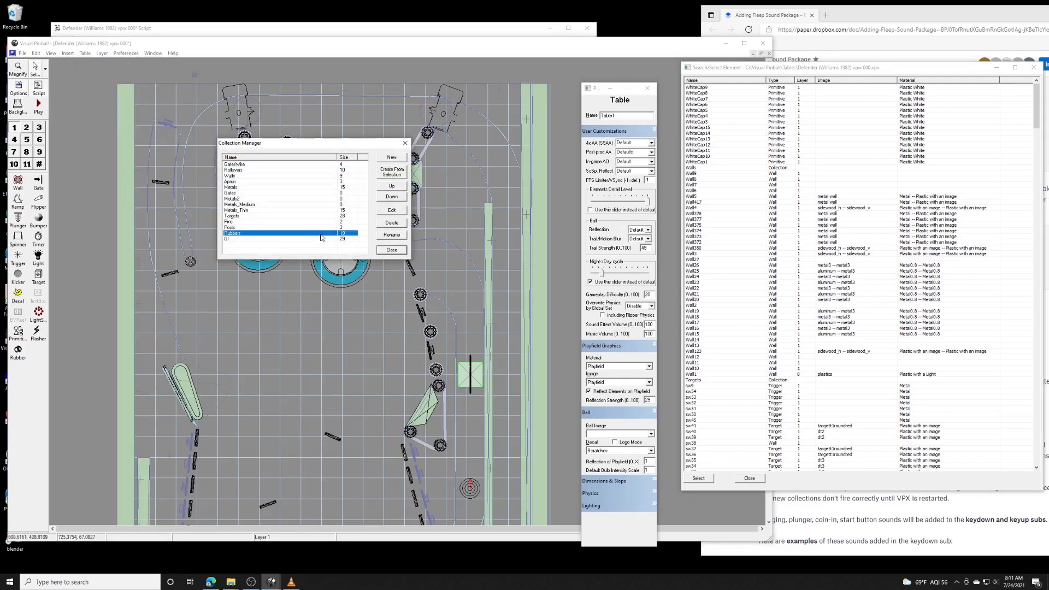
drag(354, 148, 603, 106)
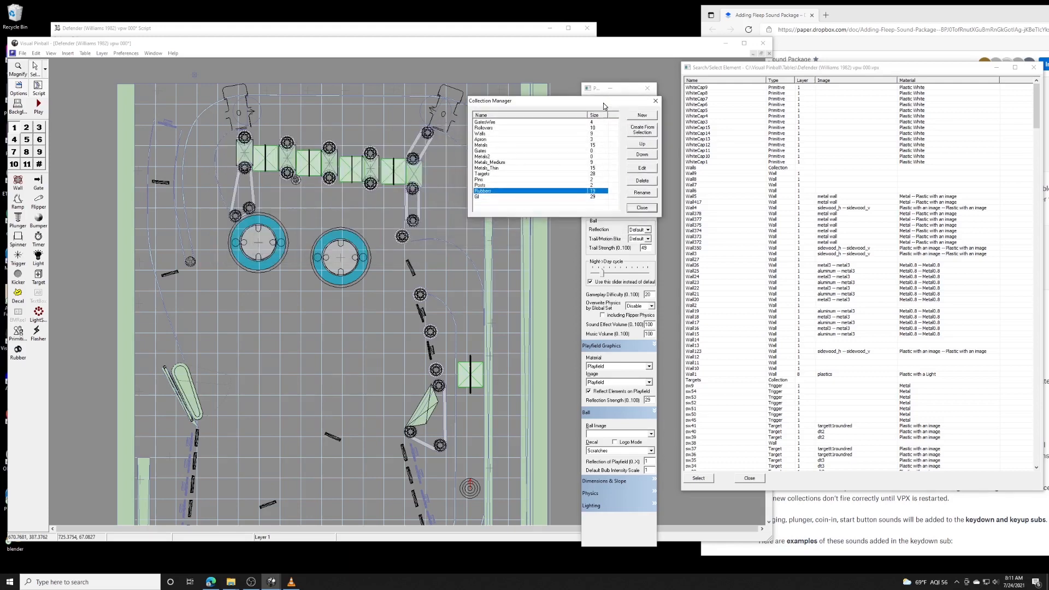
double_click(530, 192)
scroll(537, 300, down, 1)
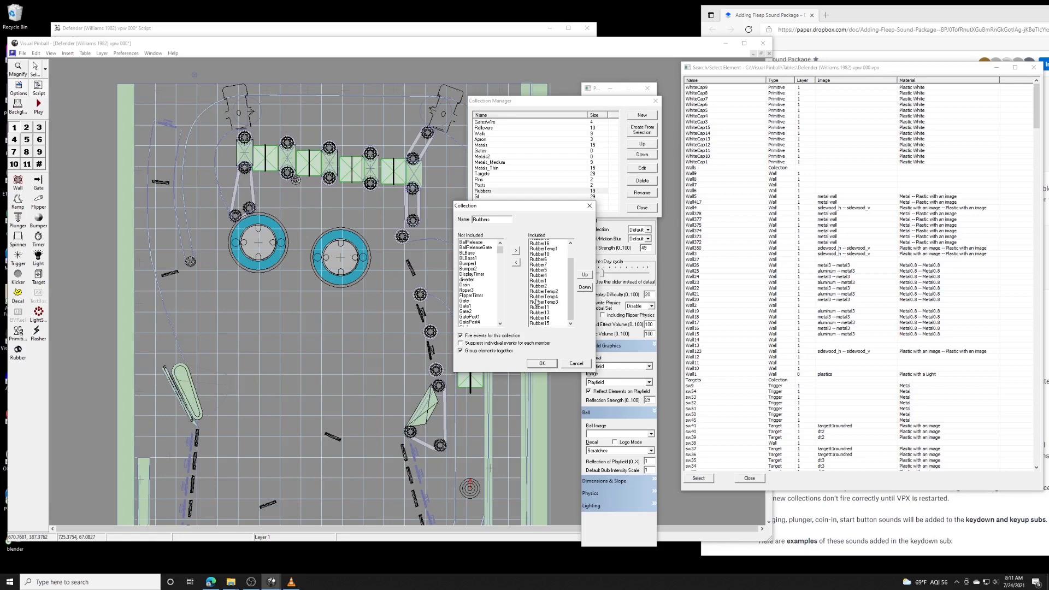
click(575, 363)
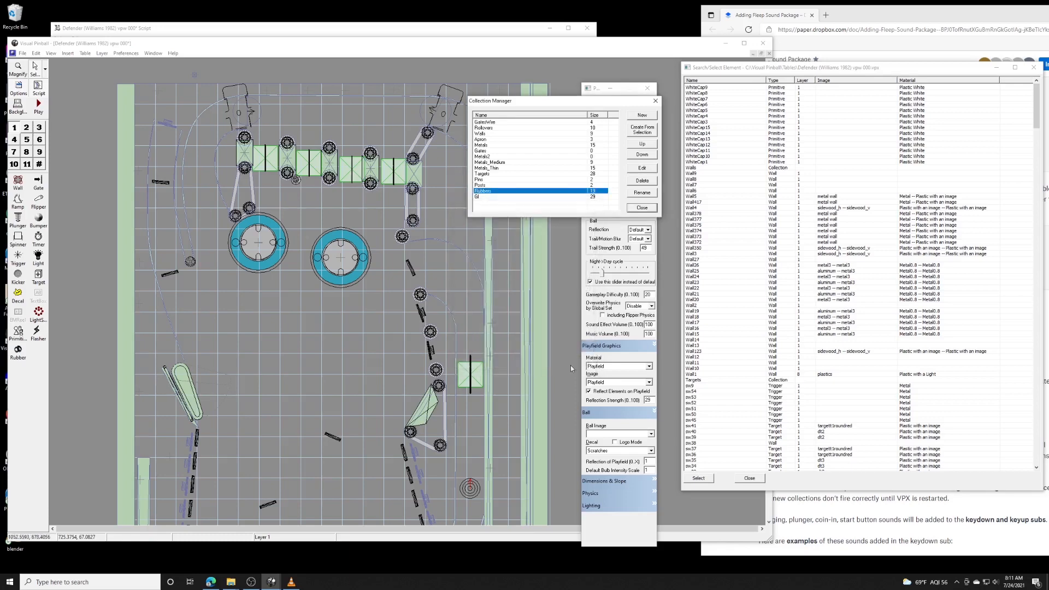
click(643, 208)
- Select the grouped rubbers and inspect their extent on the playfield and their Has Hit Event setting
scroll(329, 324, down, 5)
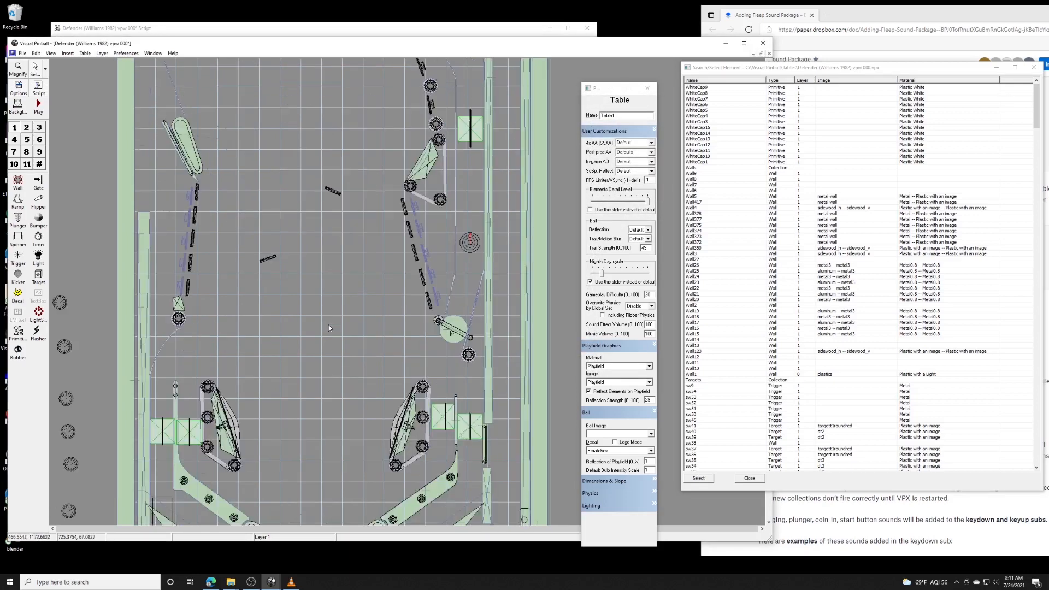
click(423, 404)
scroll(362, 304, up, 4)
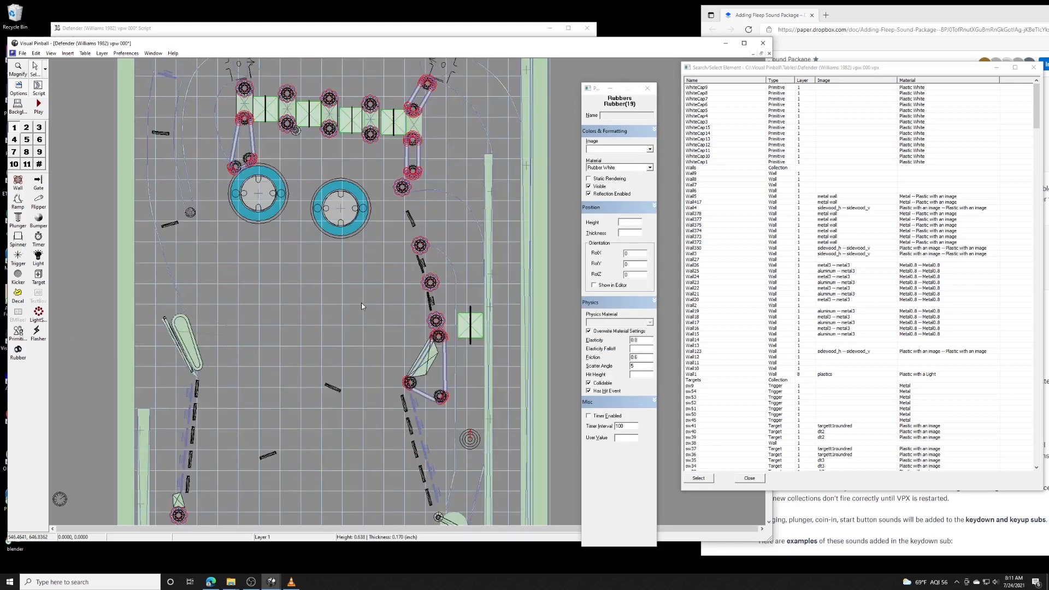
scroll(358, 302, up, 4)
scroll(350, 299, down, 4)
- Save the table and close the element search window
click(23, 53)
click(34, 93)
click(756, 484)
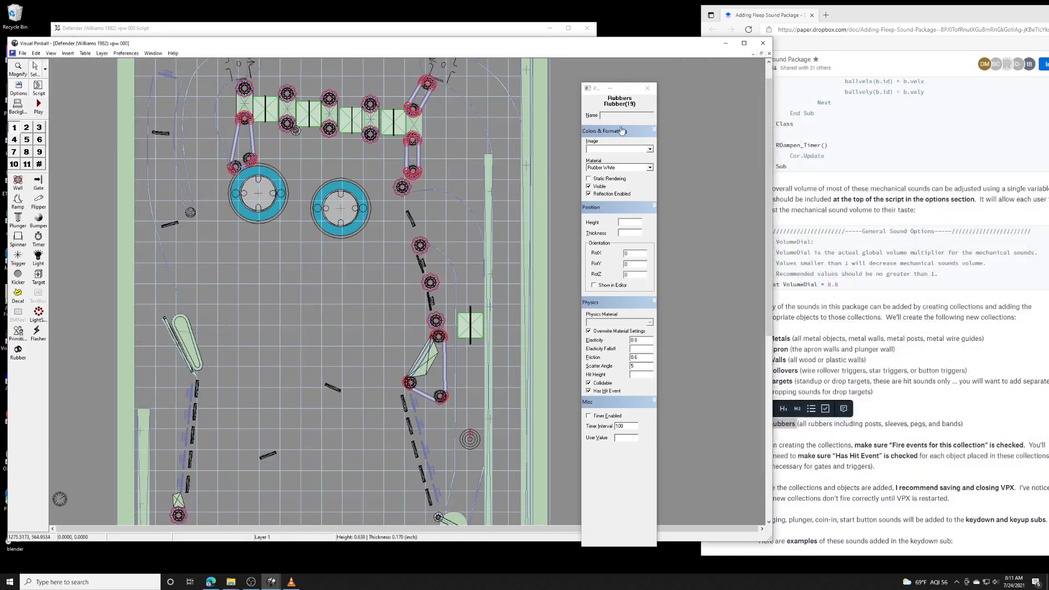
- Close Visual Pinball as the guide recommends and minimize the media player
drag(732, 47, 750, 30)
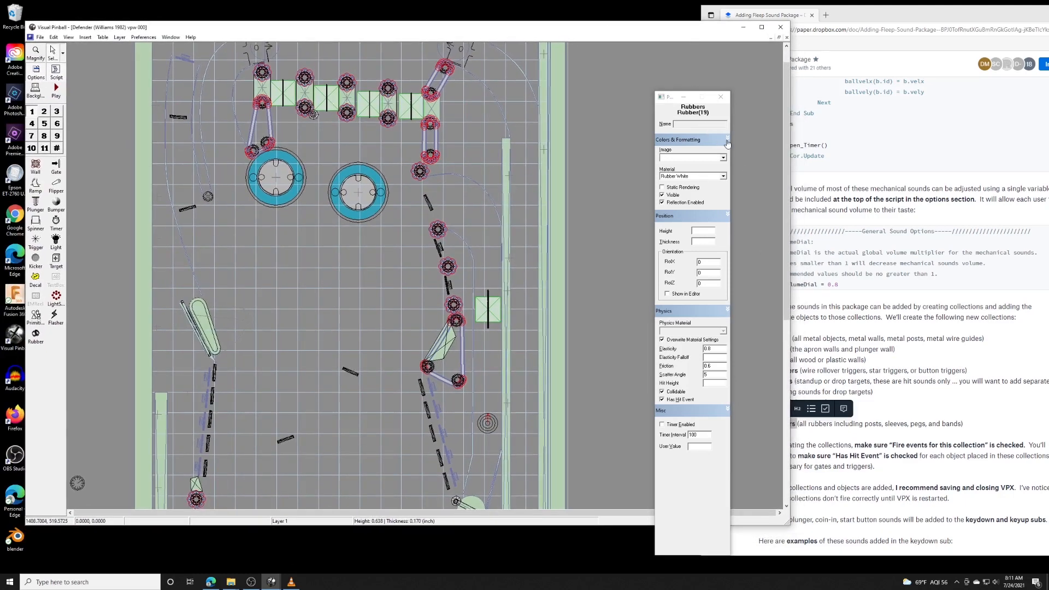
click(907, 307)
drag(145, 21, 185, 16)
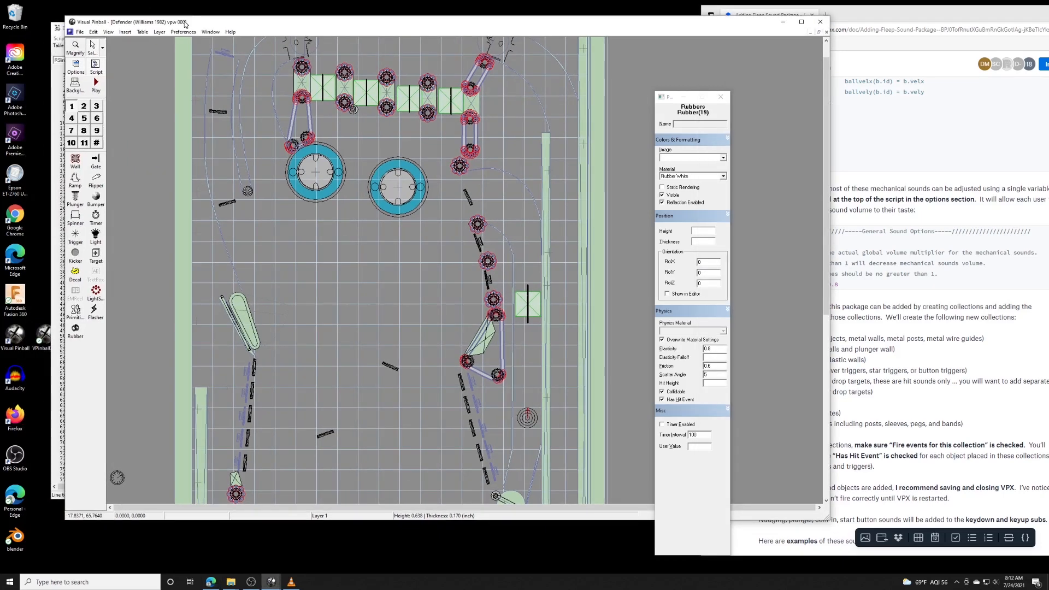
click(821, 24)
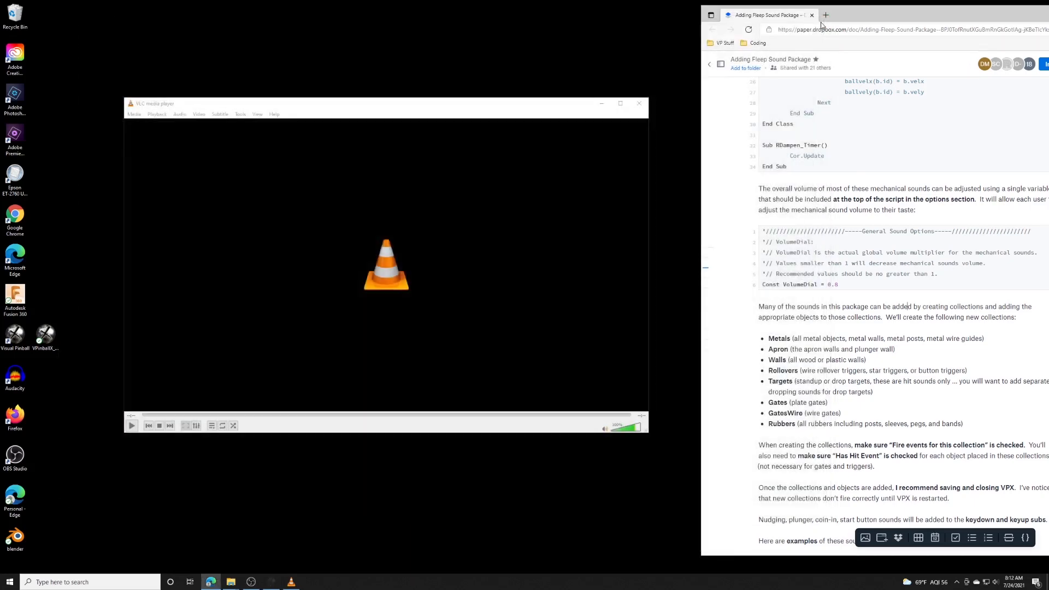
click(601, 104)
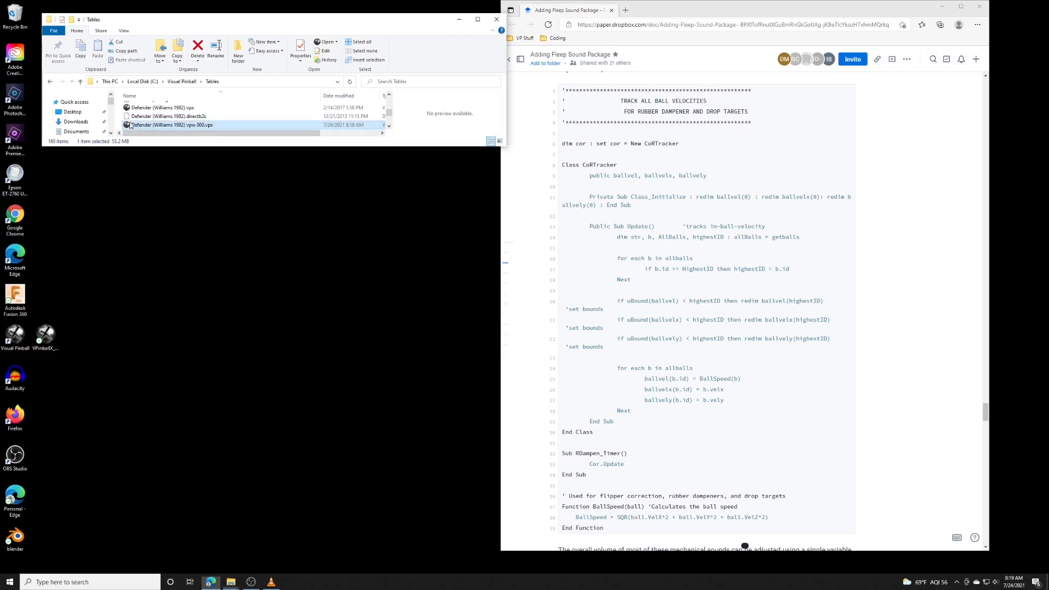
- Reopen Defender (Williams 1982) vpw 000.vpx in Visual Pinball and start playing the table
right_click(131, 125)
click(69, 142)
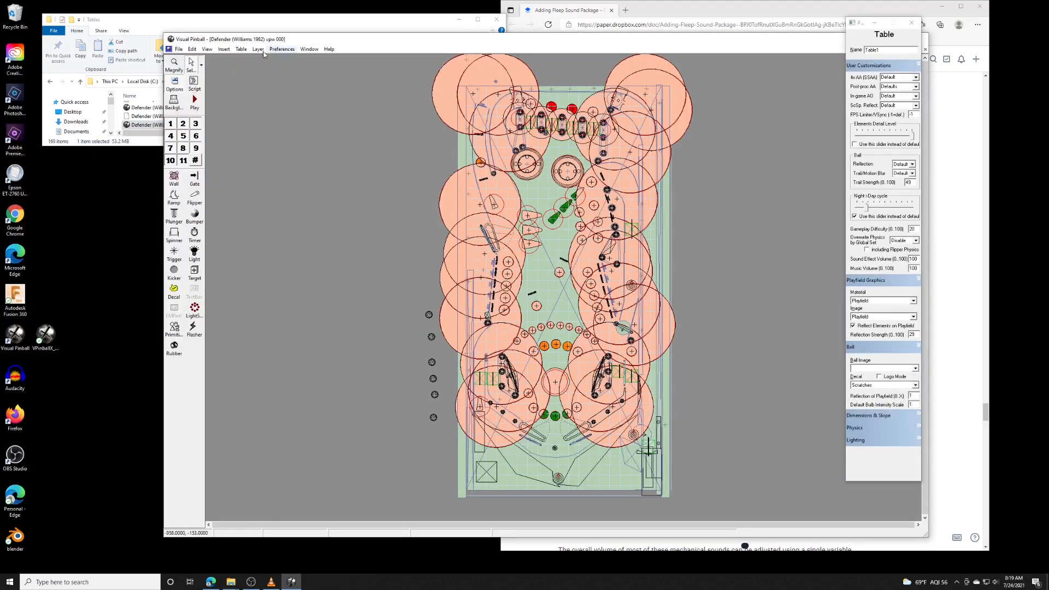
drag(367, 42, 339, 41)
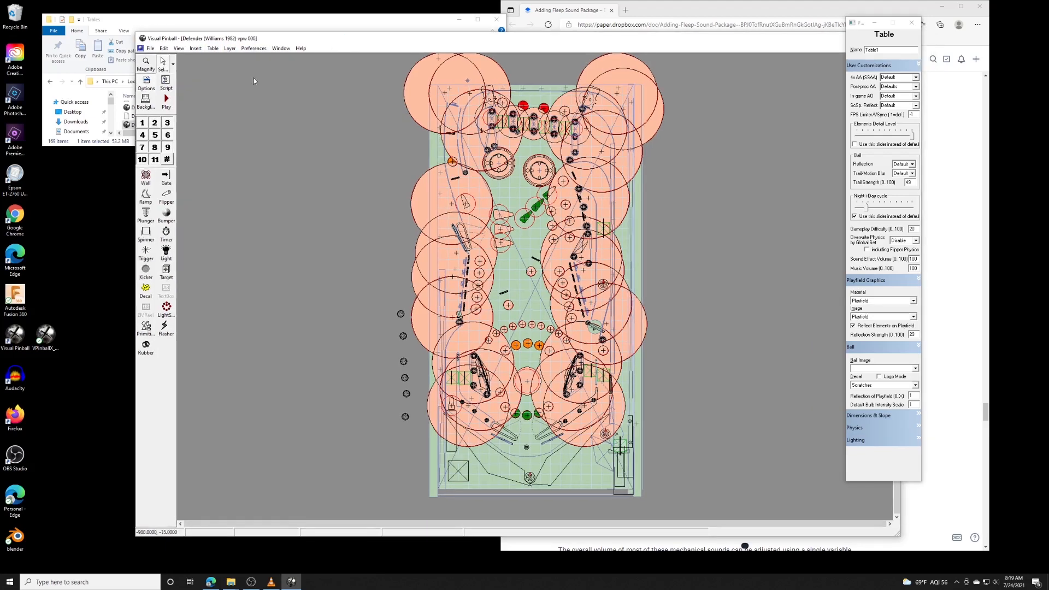
click(166, 100)
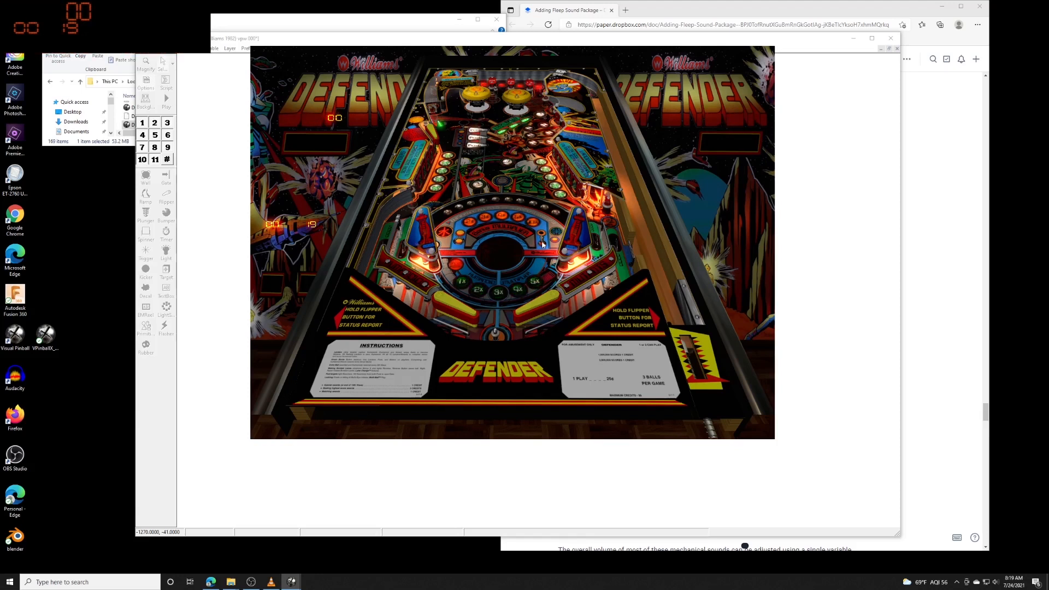
- Turn off Use Sound in the Defender ROM's game options and accept the settings
key(F1)
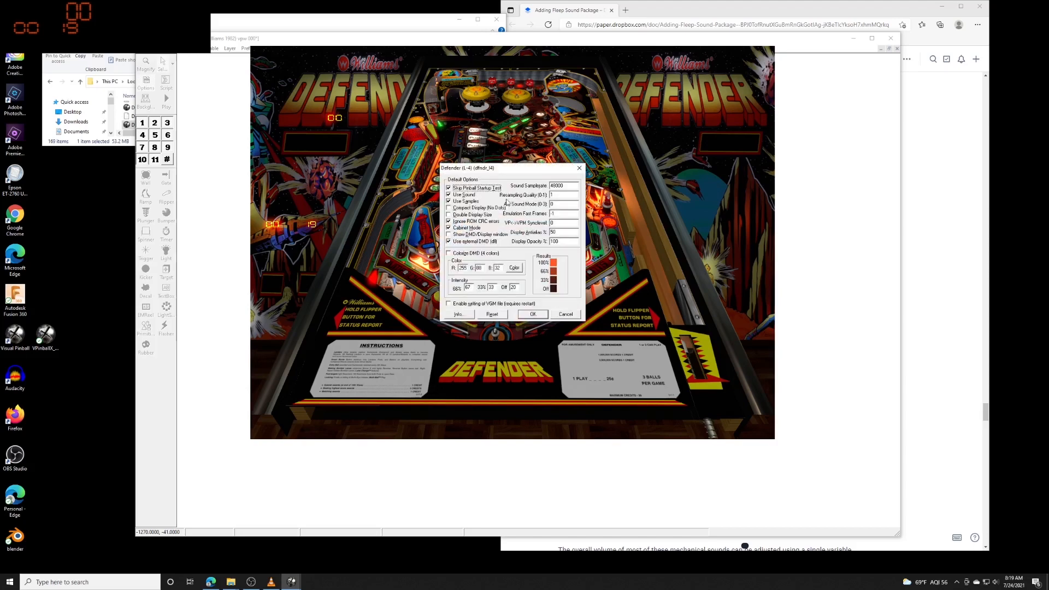
click(465, 195)
click(533, 315)
click(581, 319)
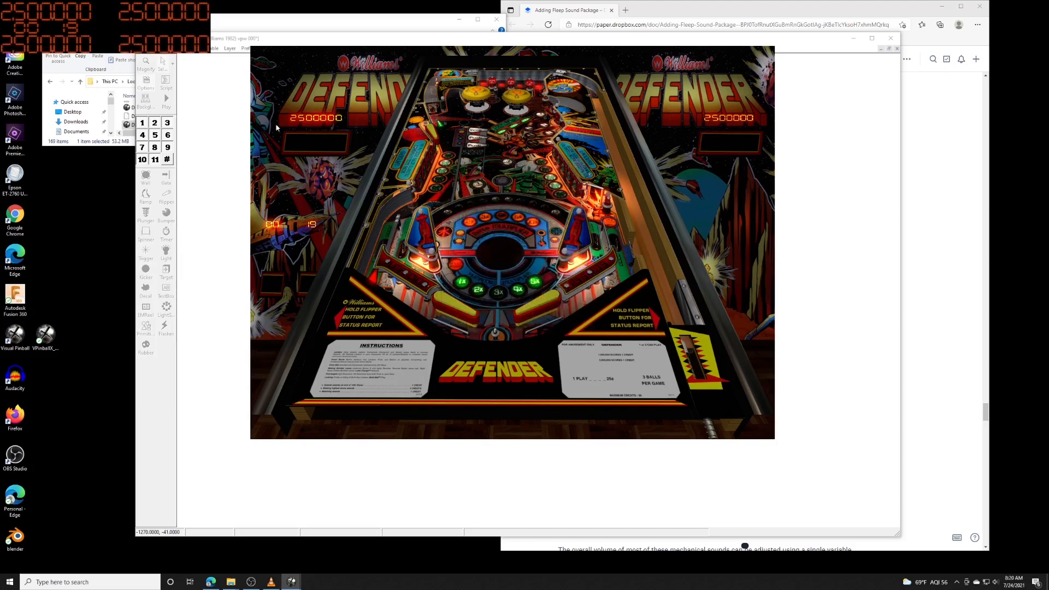
- Quit the running game and restart Visual Pinball with Defender (Williams 1982) vpw 000.vpx
key(Escape)
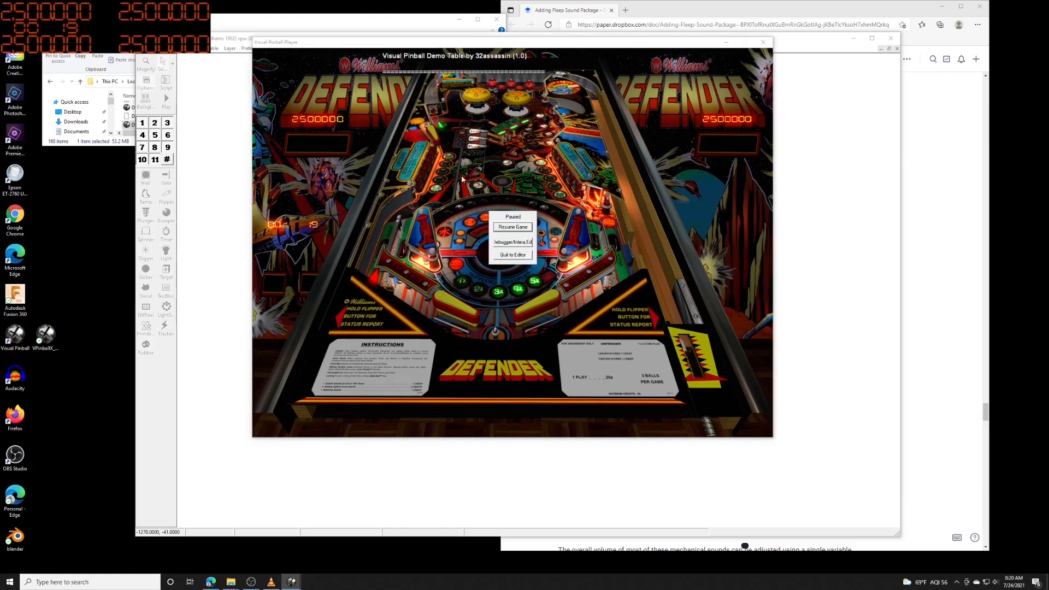
click(513, 261)
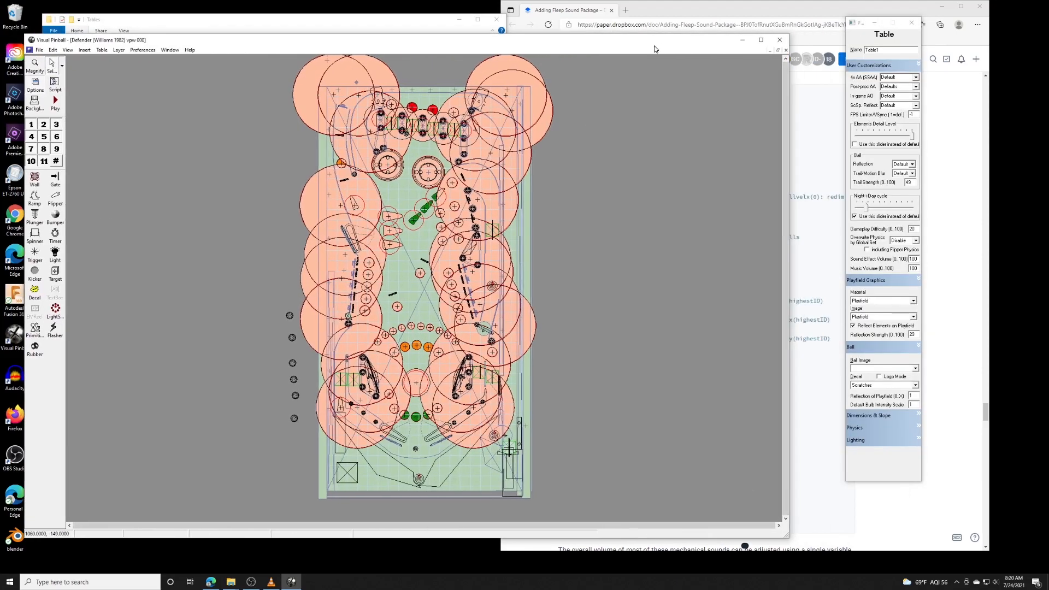
click(780, 40)
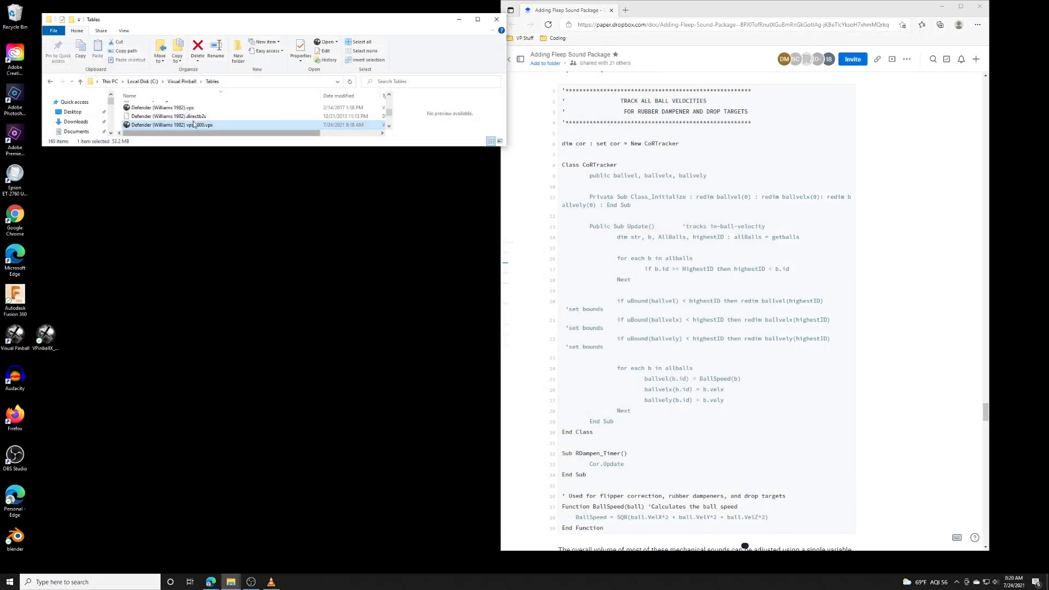
right_click(191, 126)
click(116, 134)
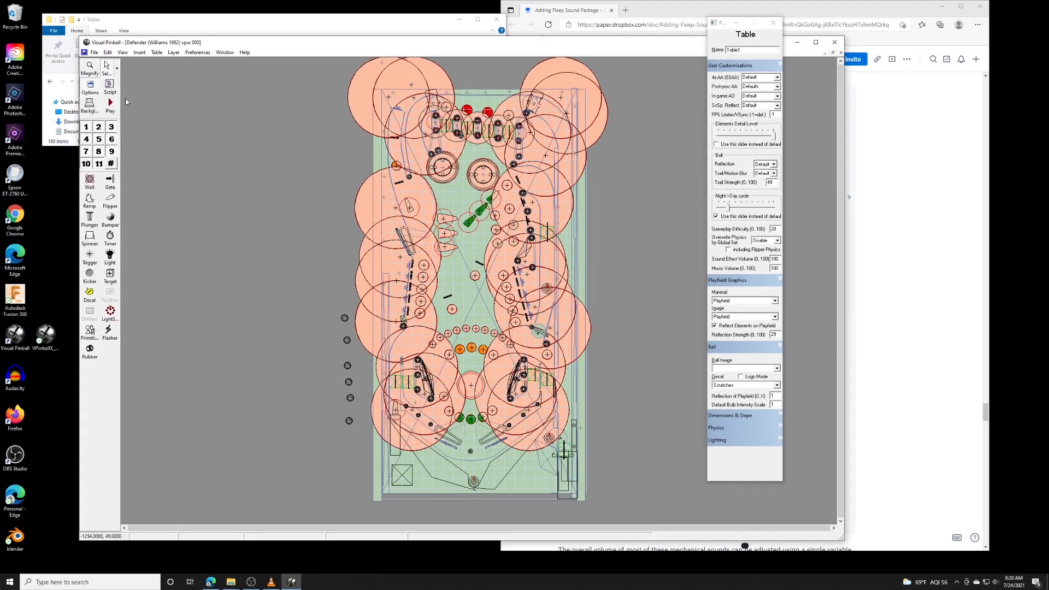
- Test-play the table using the flippers and dismiss the script error dialog
click(111, 105)
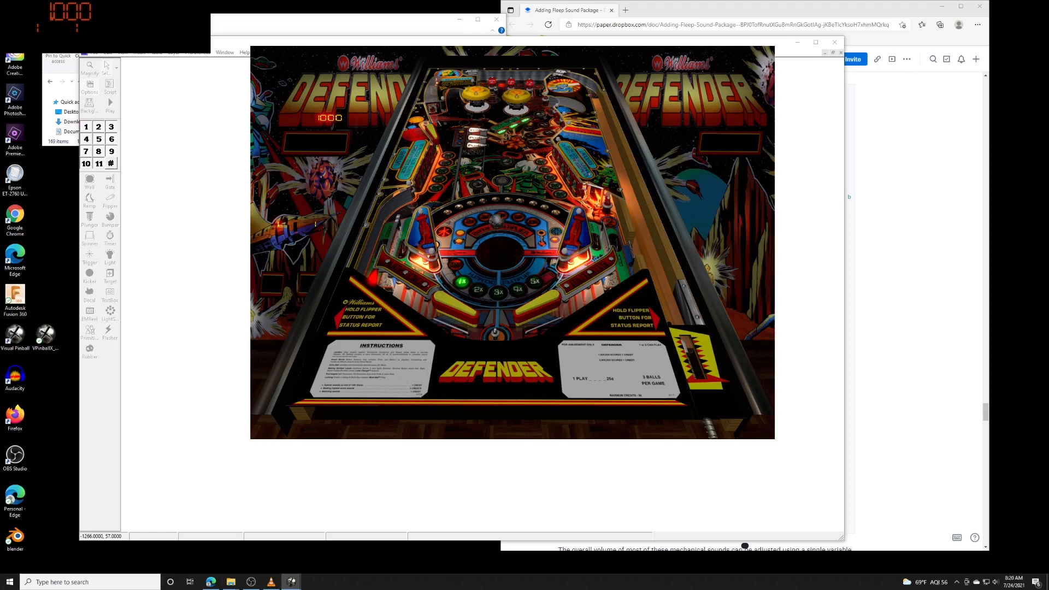
key(Shift_L+Shift_R)
key(Shift_L)
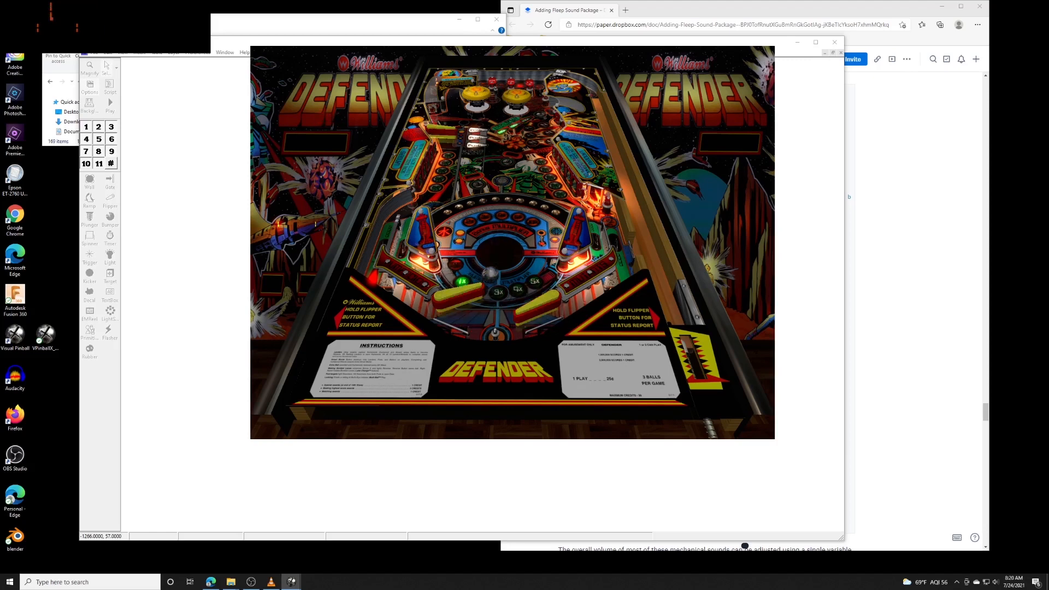
key(Shift_R)
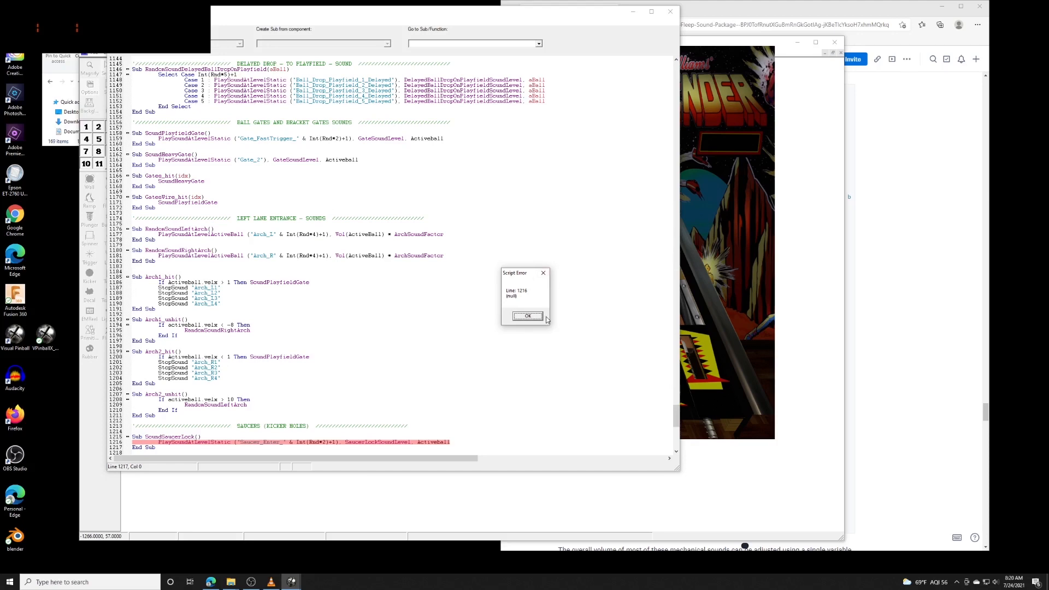
click(527, 316)
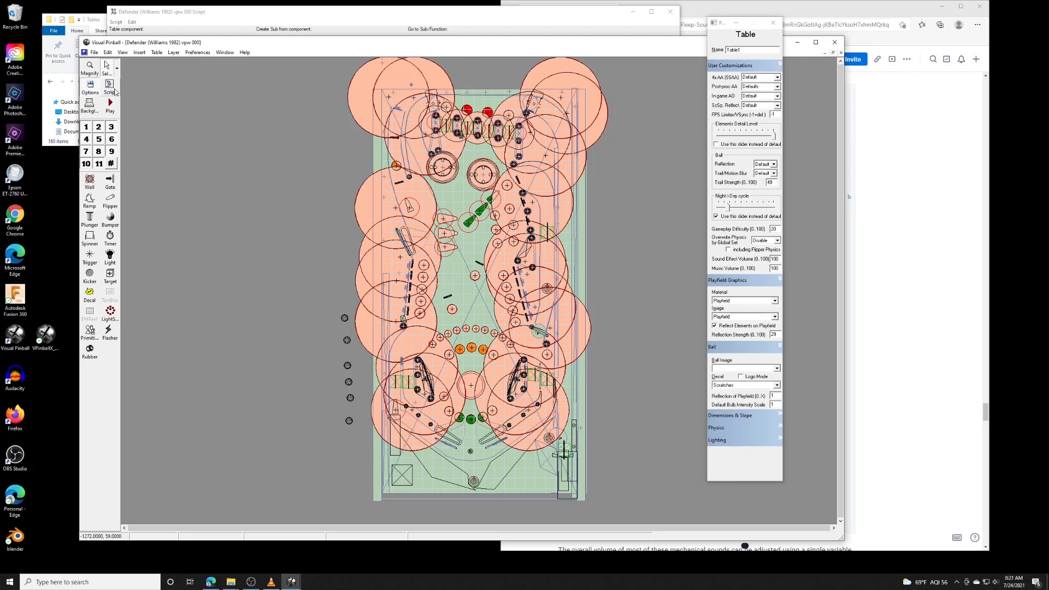
- Examine line 1216 of the table script, checking the Activeball argument and the SoundSaucerLock sub around it
click(283, 16)
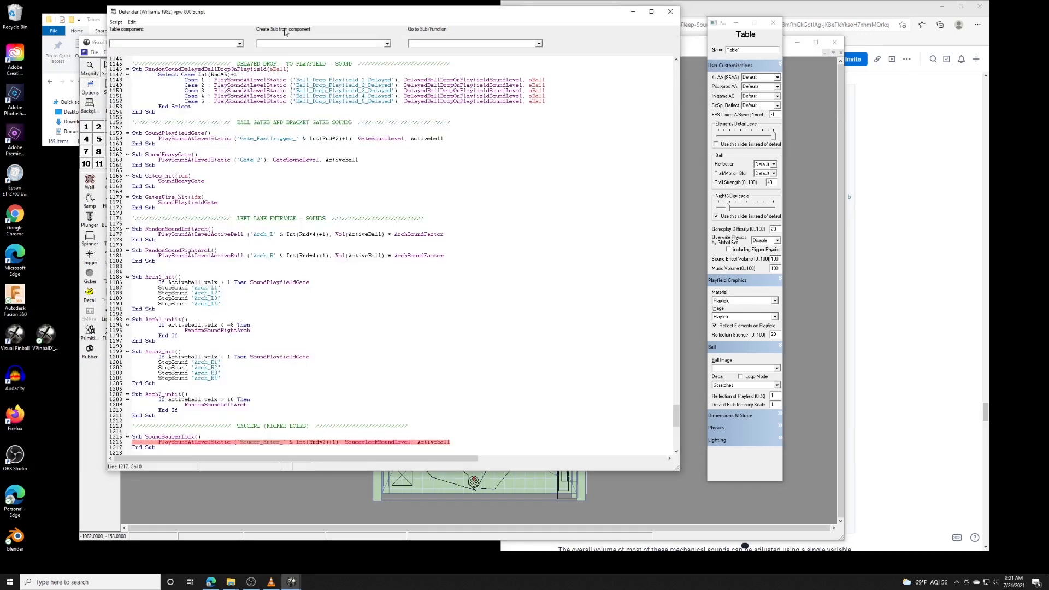
scroll(209, 424, down, 7)
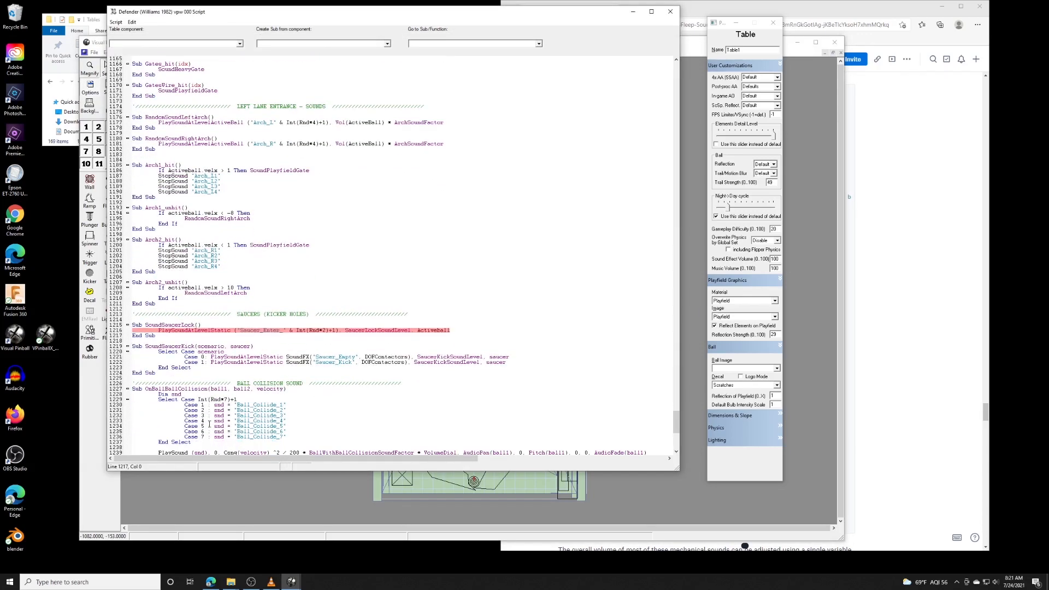
double_click(446, 330)
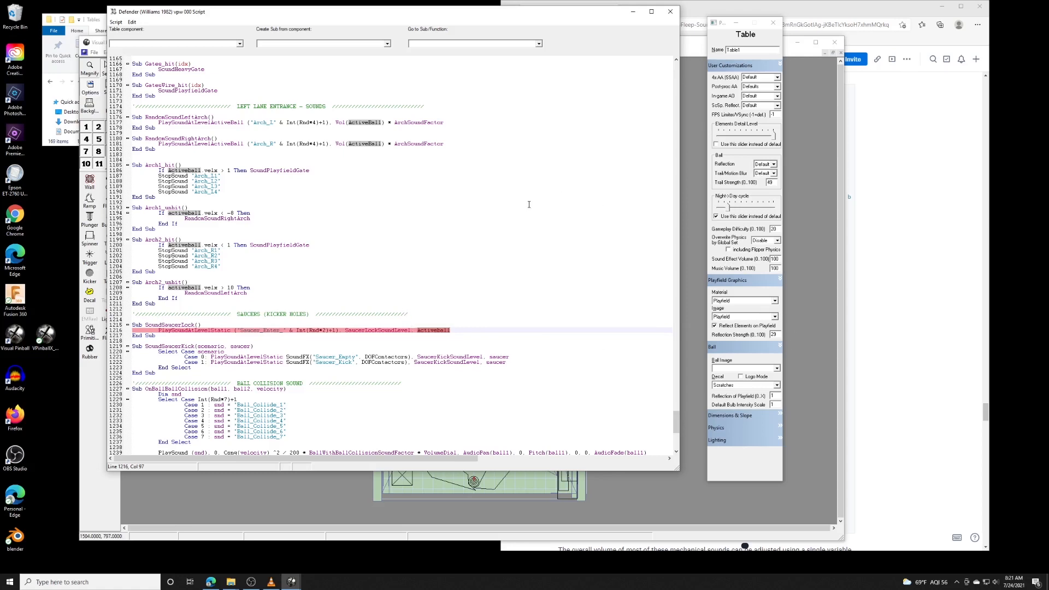
double_click(159, 325)
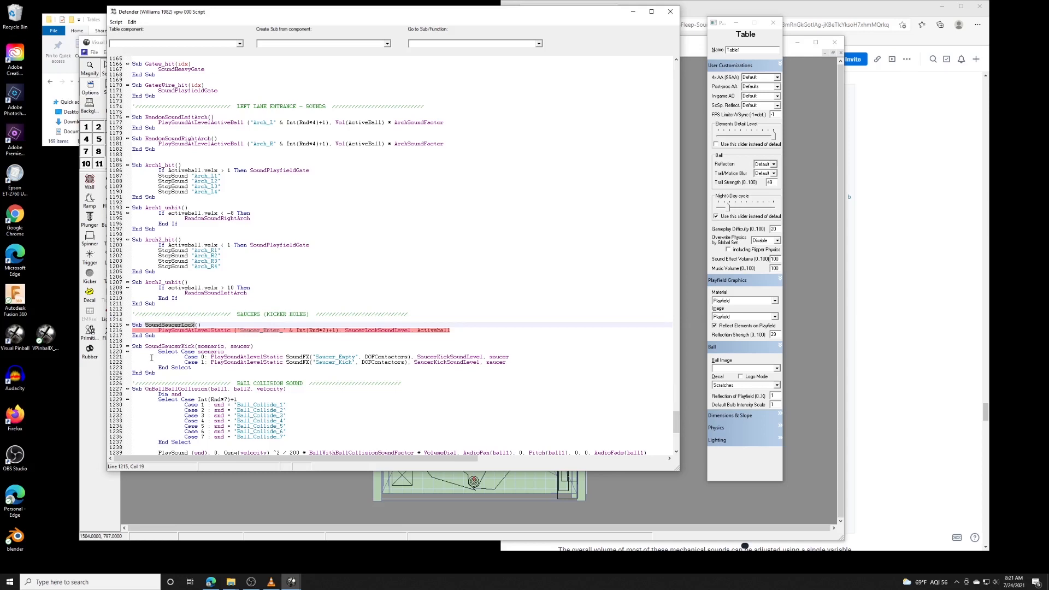
click(517, 272)
- Copy the Lockup kicker's name and replace Activeball with it in the SoundSaucerLock sub's PlaySoundAtLevelStatic call
click(696, 54)
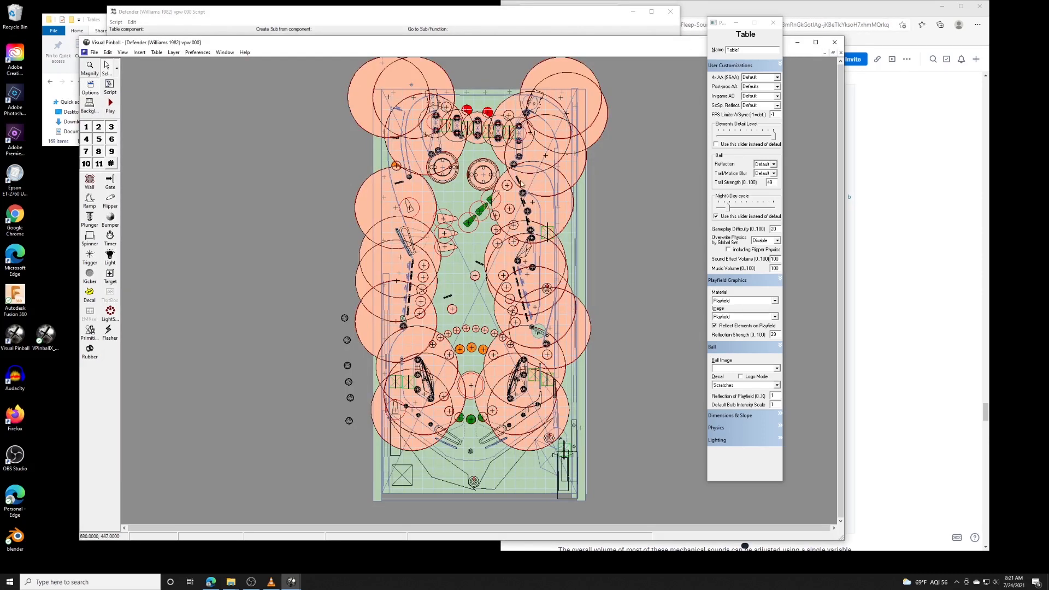
click(547, 290)
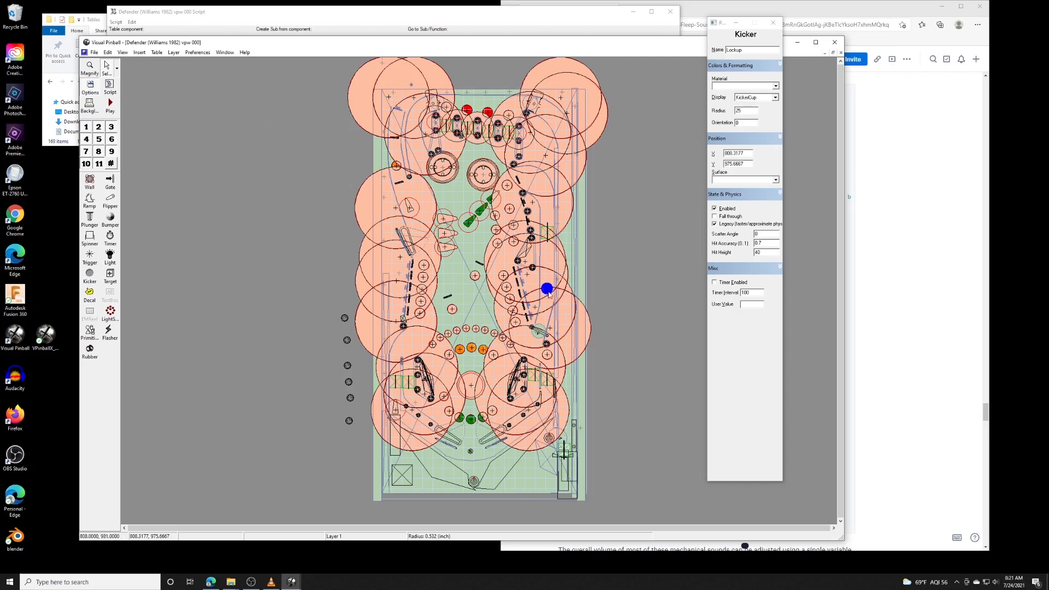
drag(743, 50, 720, 52)
key(ctrl+c)
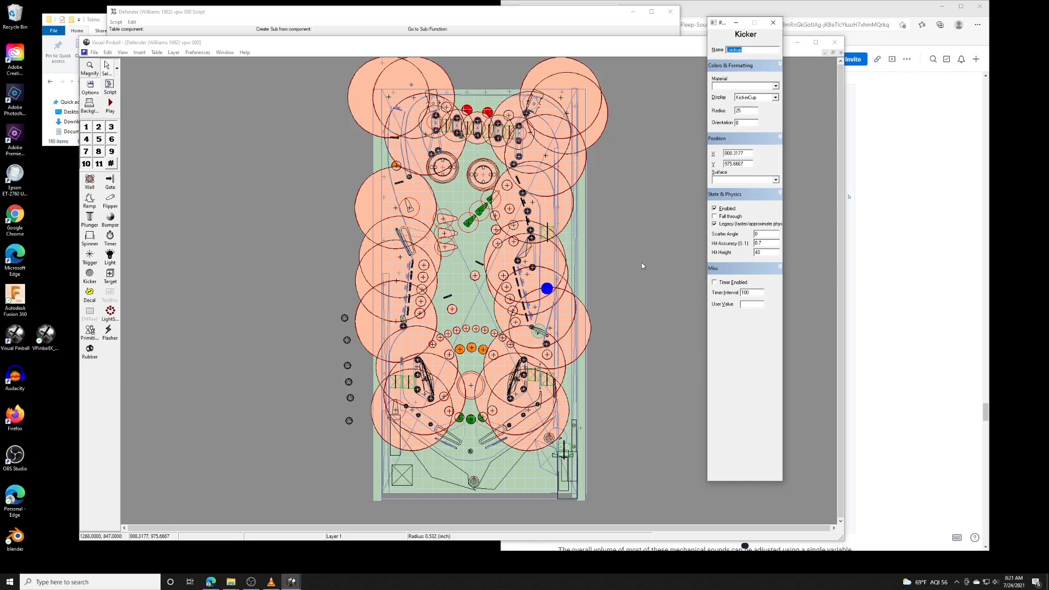
click(343, 22)
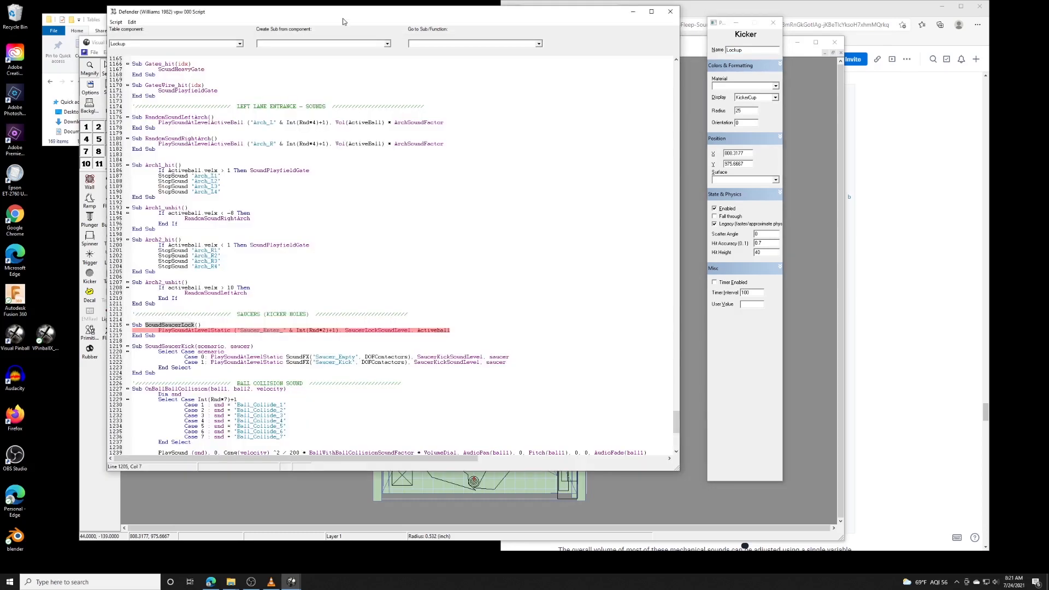
double_click(433, 330)
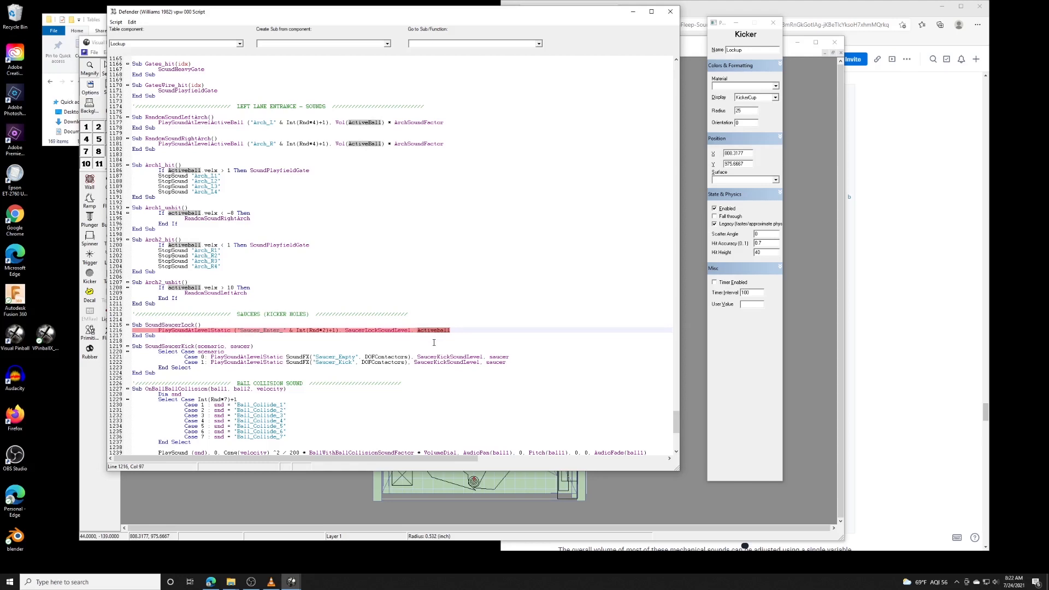
key(ctrl+v)
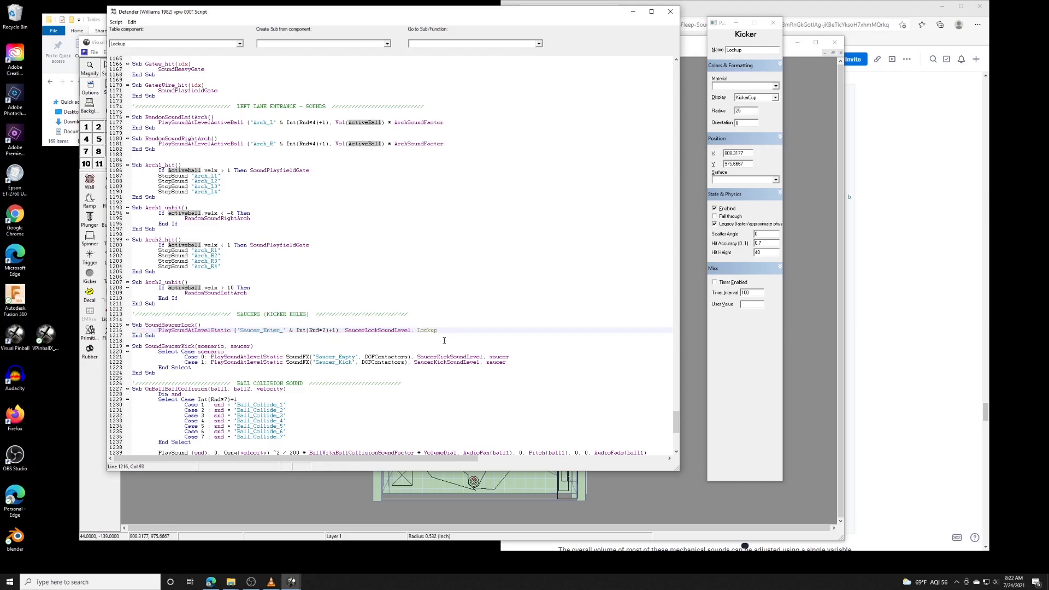
double_click(207, 330)
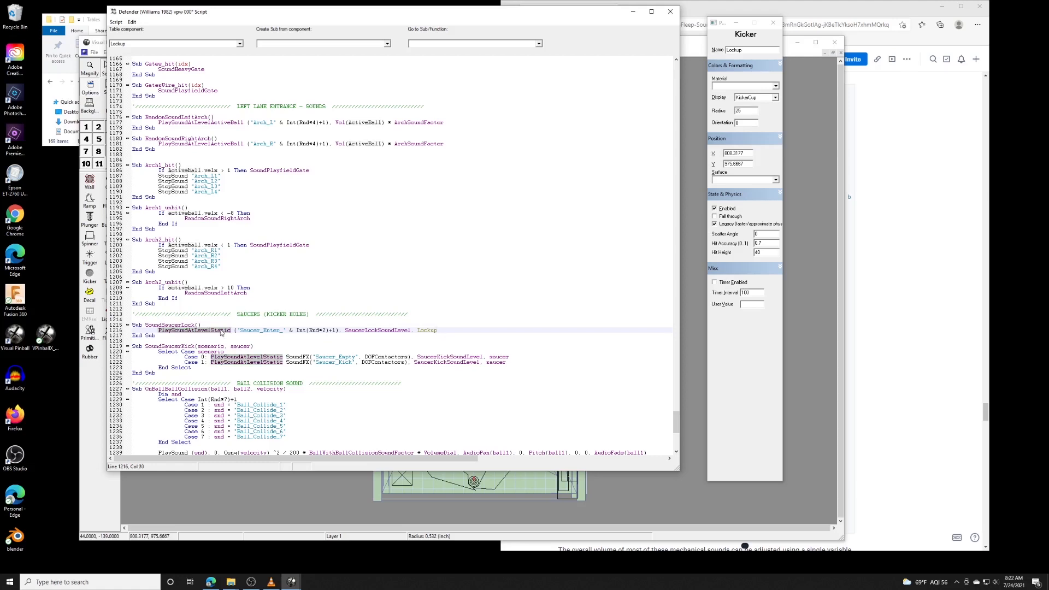
double_click(422, 330)
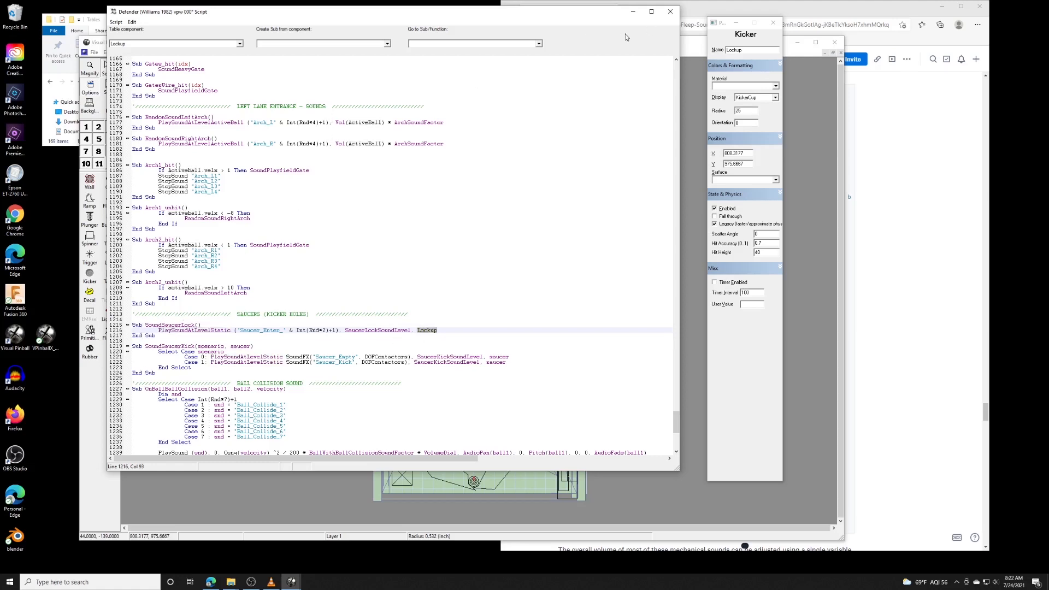
- Save the table with the script change and start playing it again
click(696, 46)
click(94, 52)
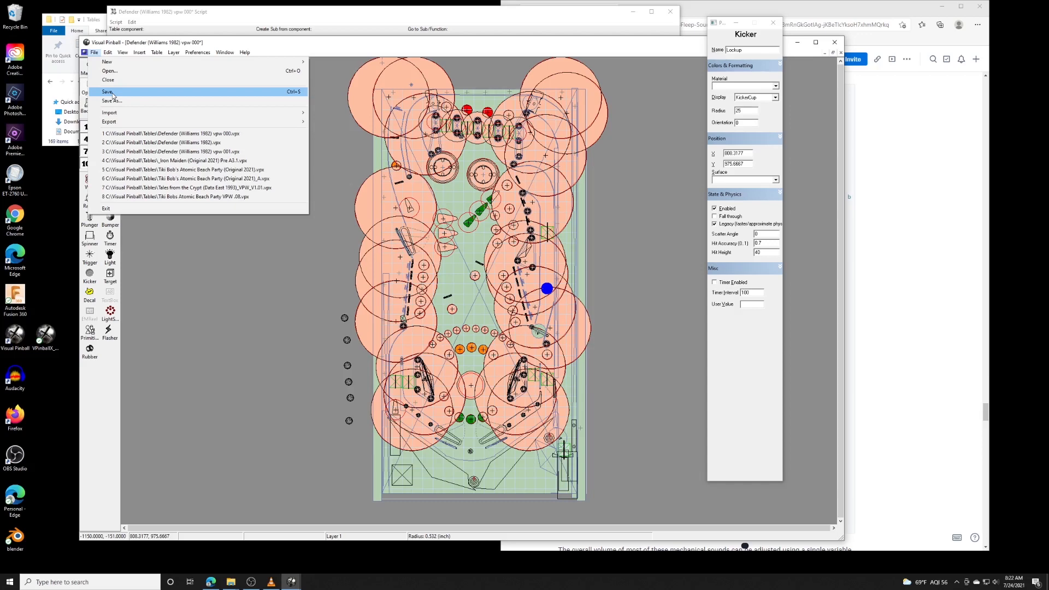
click(108, 91)
drag(257, 10, 274, 6)
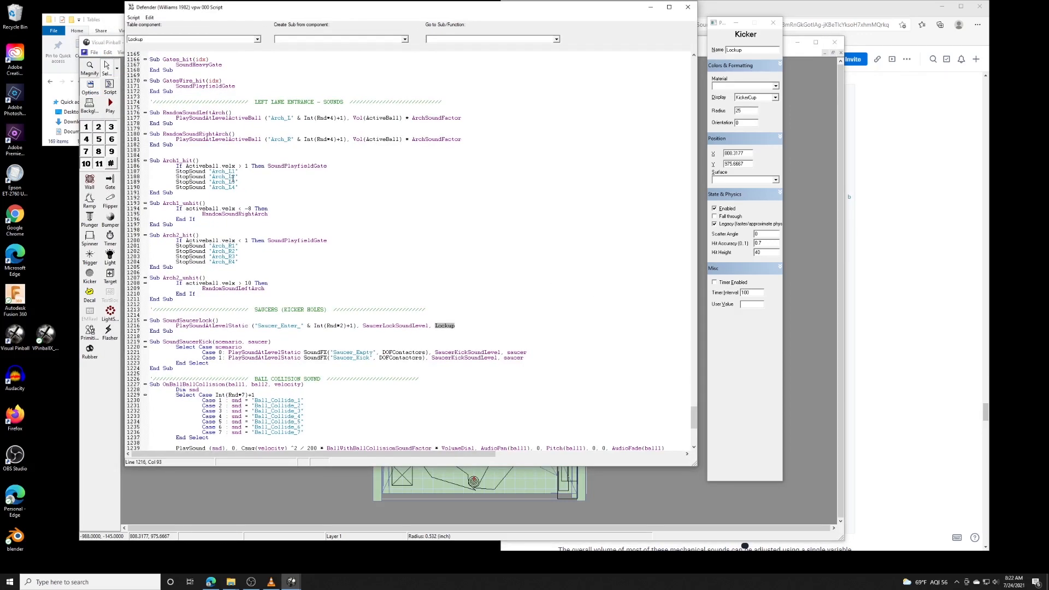
click(168, 504)
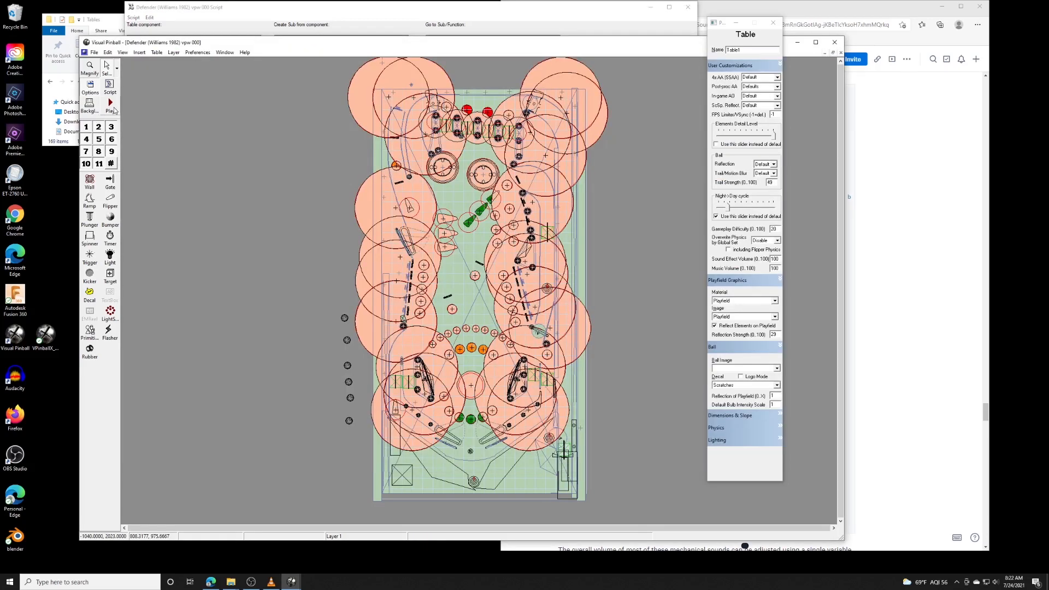
click(110, 105)
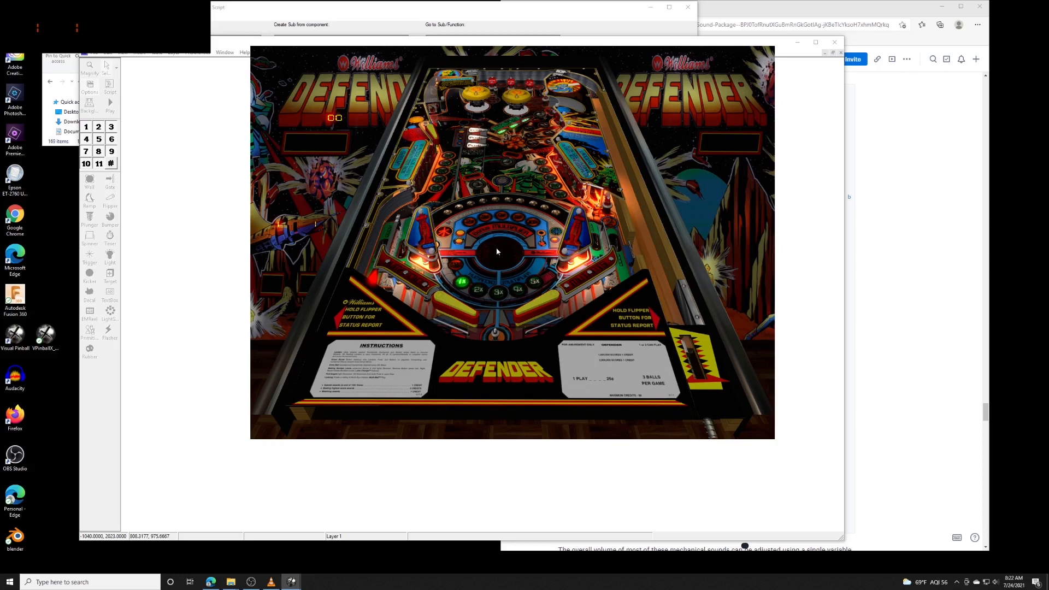
- Enable Ball Control in the Debugger and Interactive Editor and steer the ball around the upper playfield
key(d)
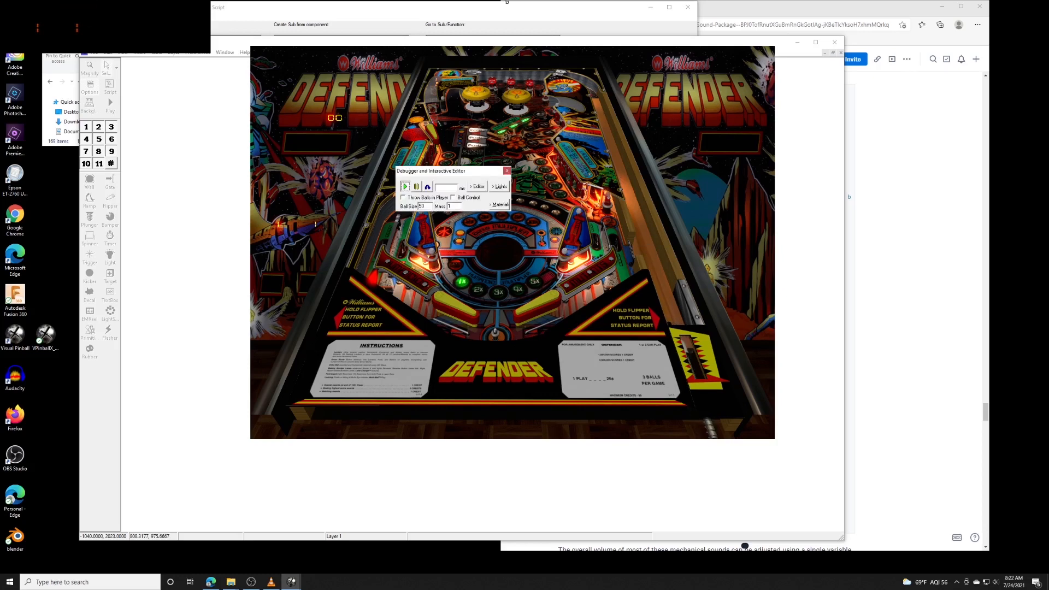
click(468, 200)
drag(431, 171, 267, 168)
click(494, 94)
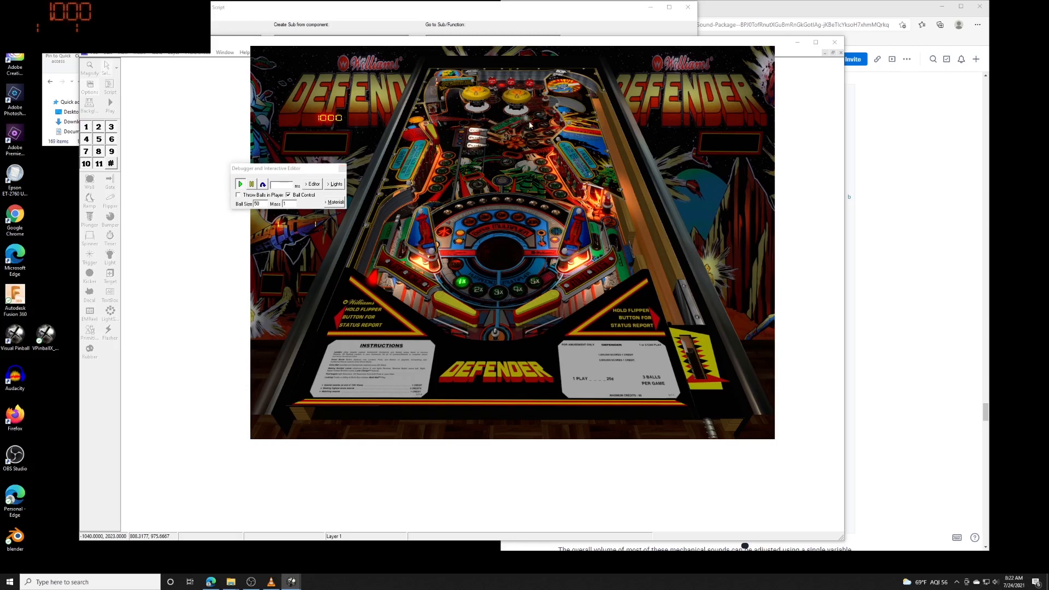
drag(517, 139, 575, 117)
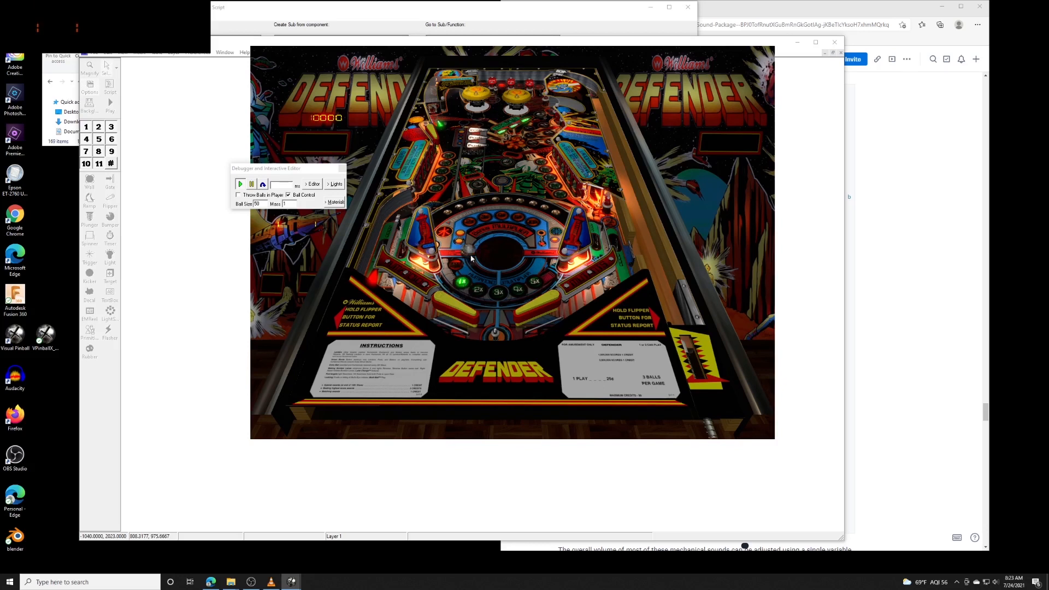
- Keep playing the ball with both flippers to test the table's mechanical sounds
key(shift)
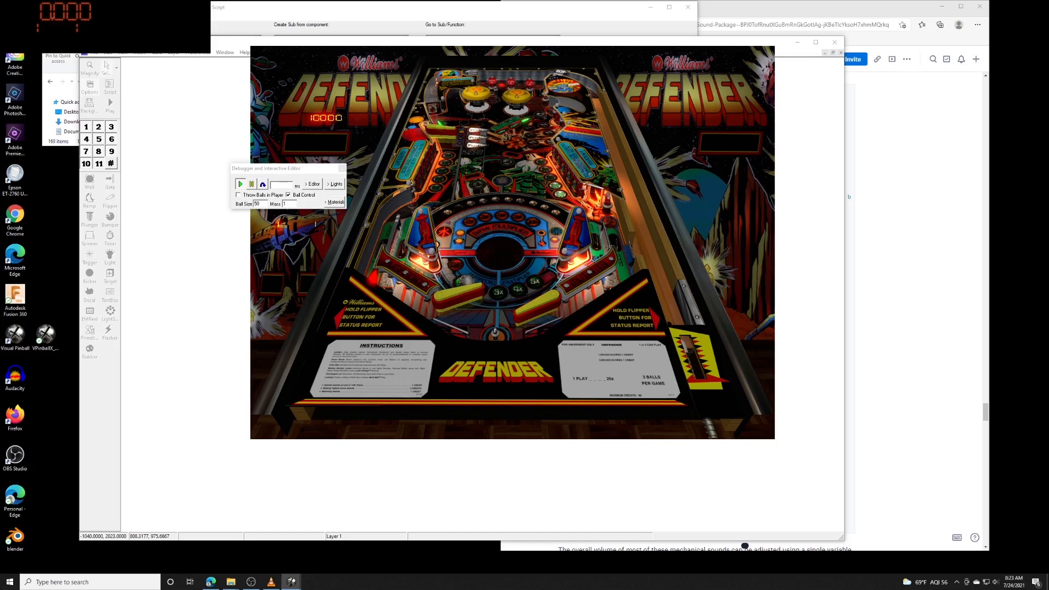
key(shift)
key(shift)
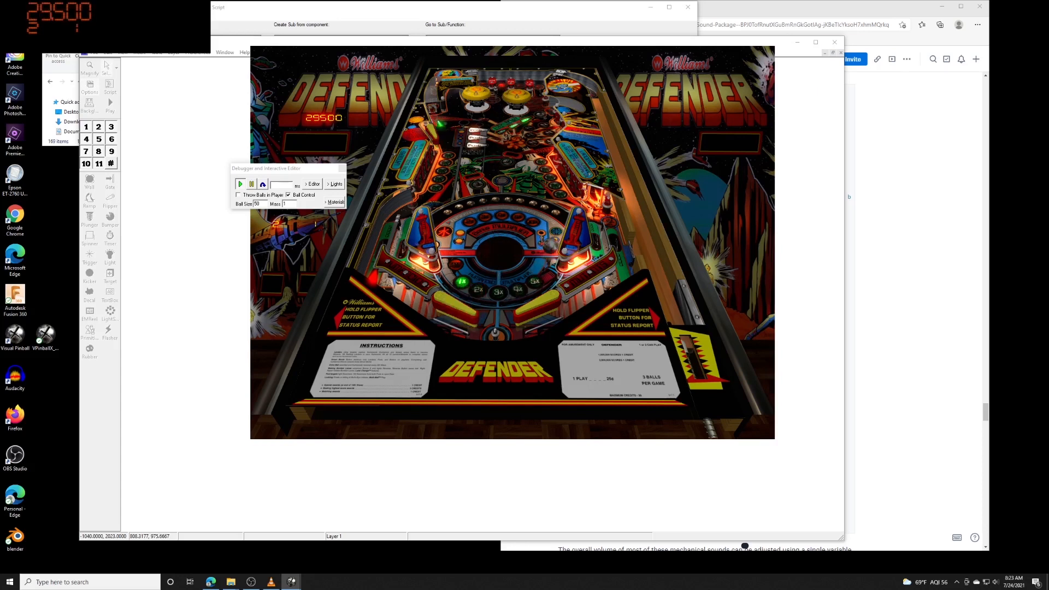
key(Shift_R)
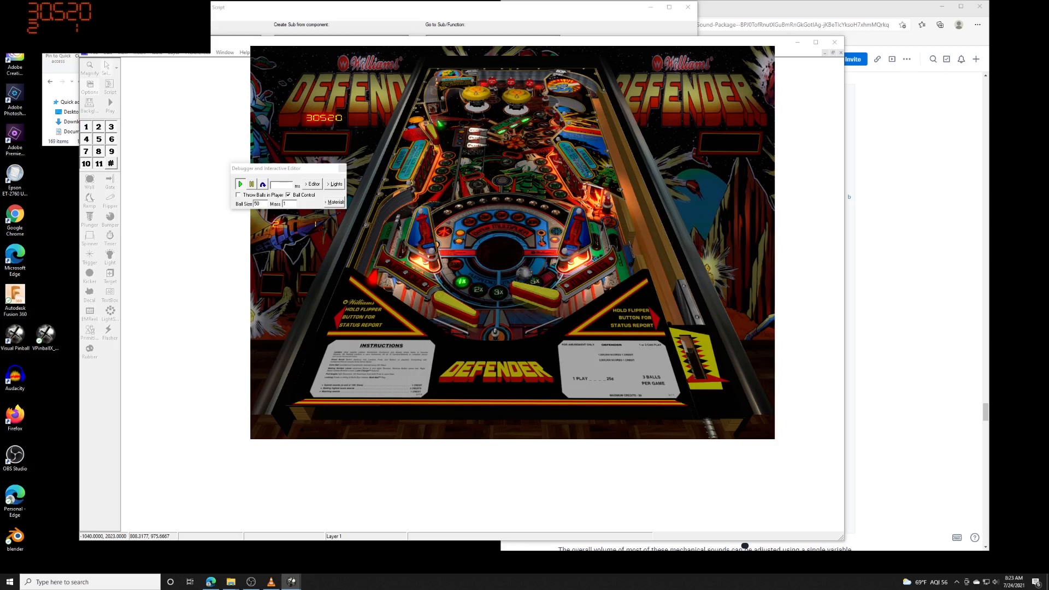
key(Shift_R)
key(Shift_L)
key(Shift_L)
key(Shift_R)
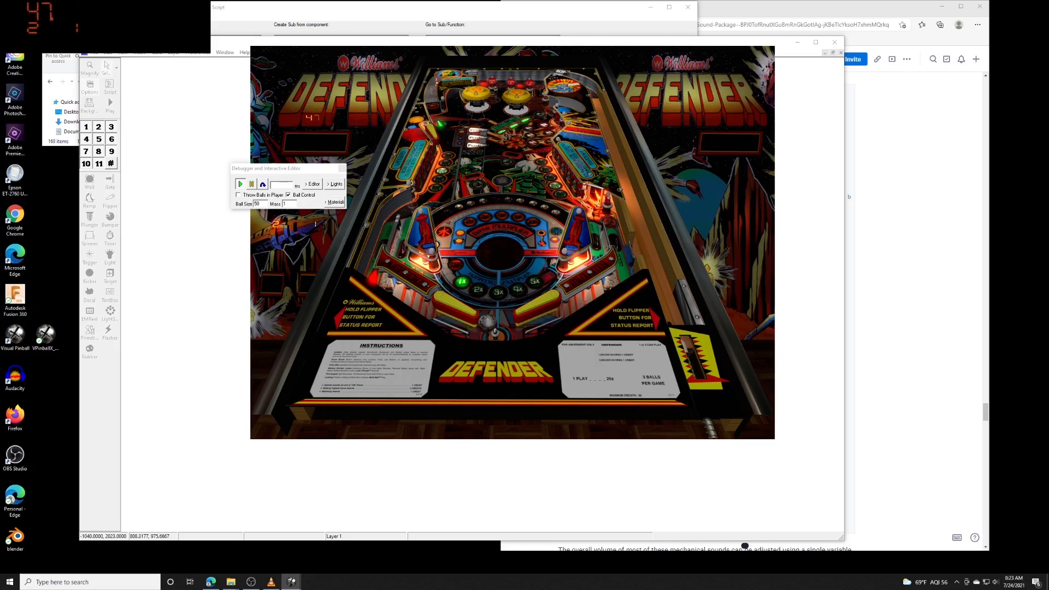
key(shift)
key(shift)
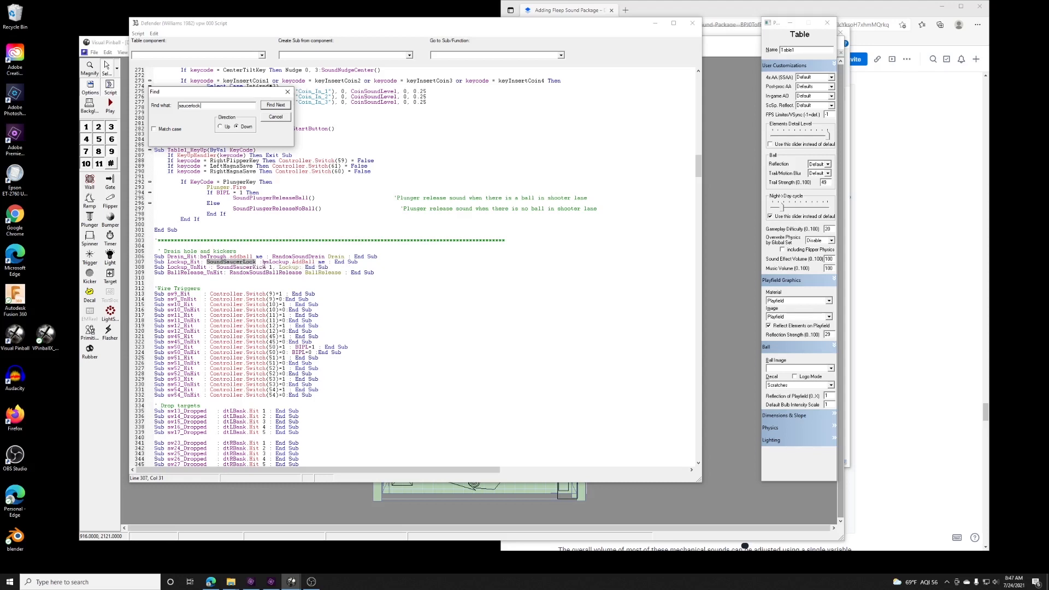
- Examine the SoundSaucerLock call in the Lockup_Hit sub of the table script
mouse_move(264, 266)
click(224, 263)
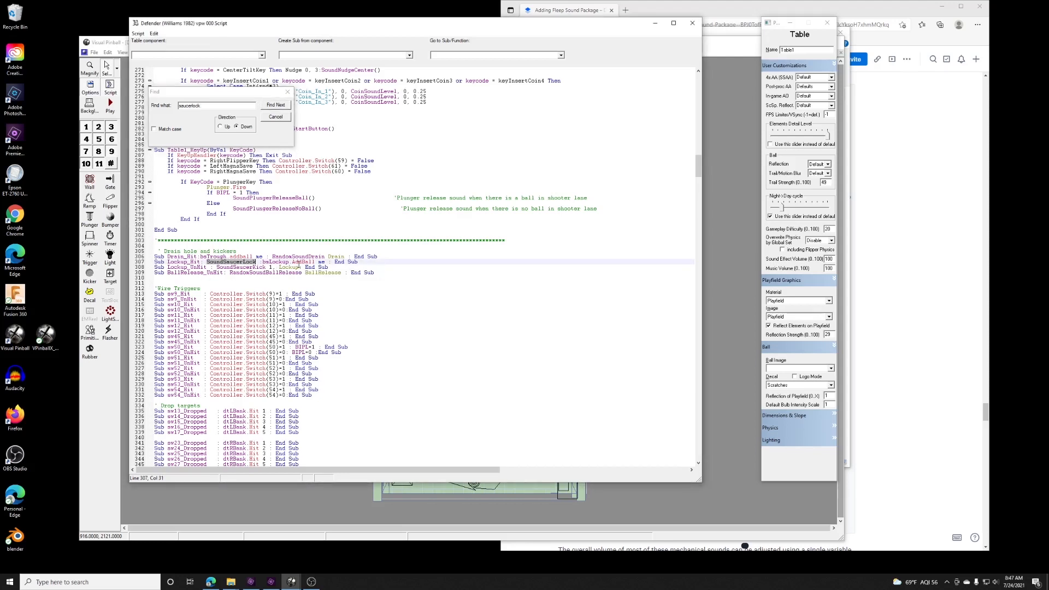
- Examine the order of the SoundSaucerLock call and the bsLockup.AddBall call in the Lockup_Hit sub
drag(264, 263, 315, 264)
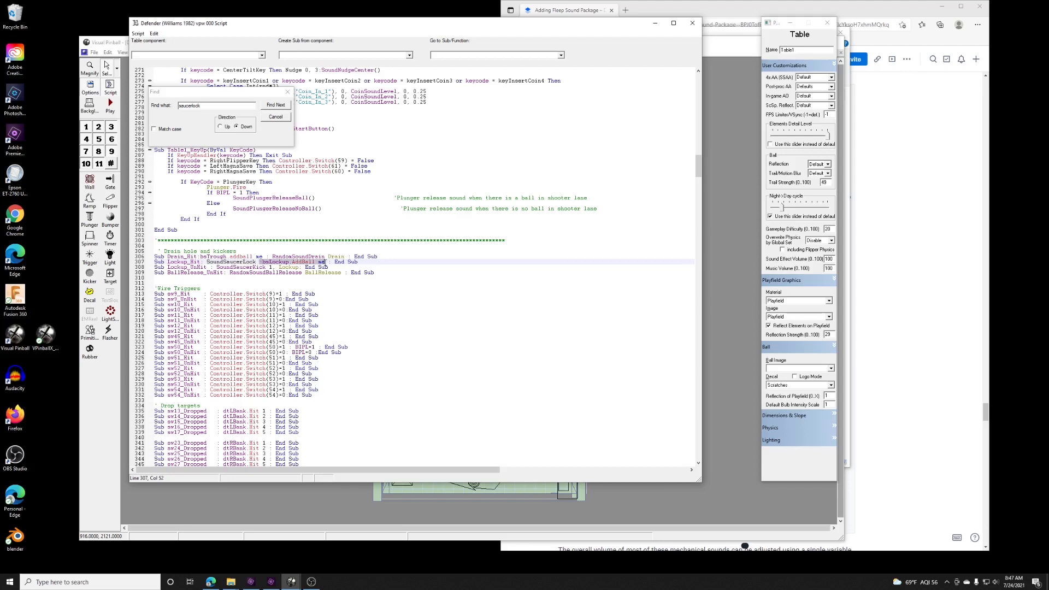
click(330, 263)
drag(325, 263, 261, 262)
click(332, 263)
double_click(244, 263)
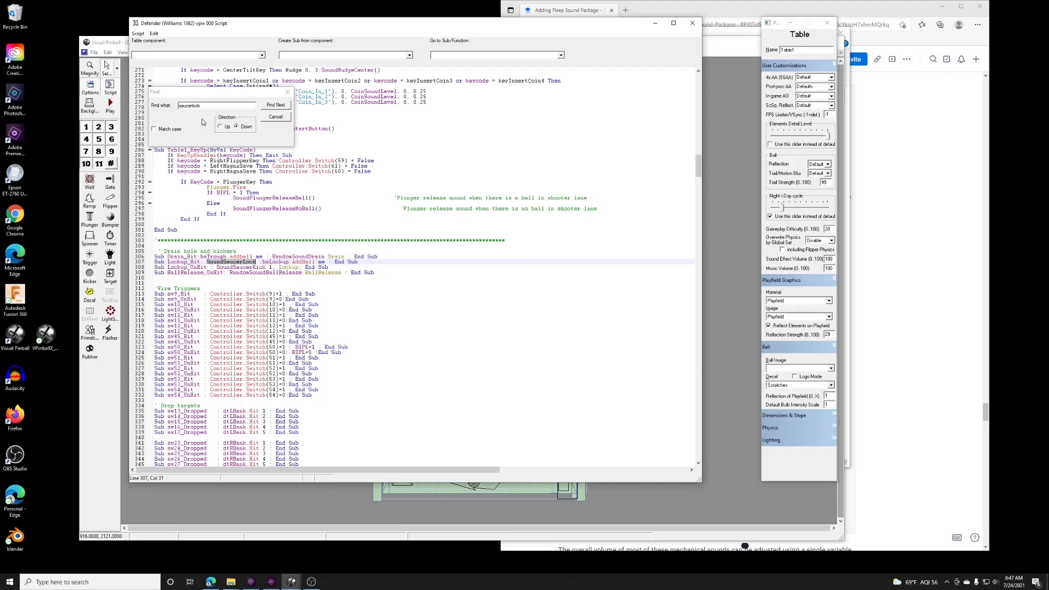
- Find the next "saucerlock" match, examine the SoundSaucerLock sub and its ActiveBall argument, and close the search
click(267, 105)
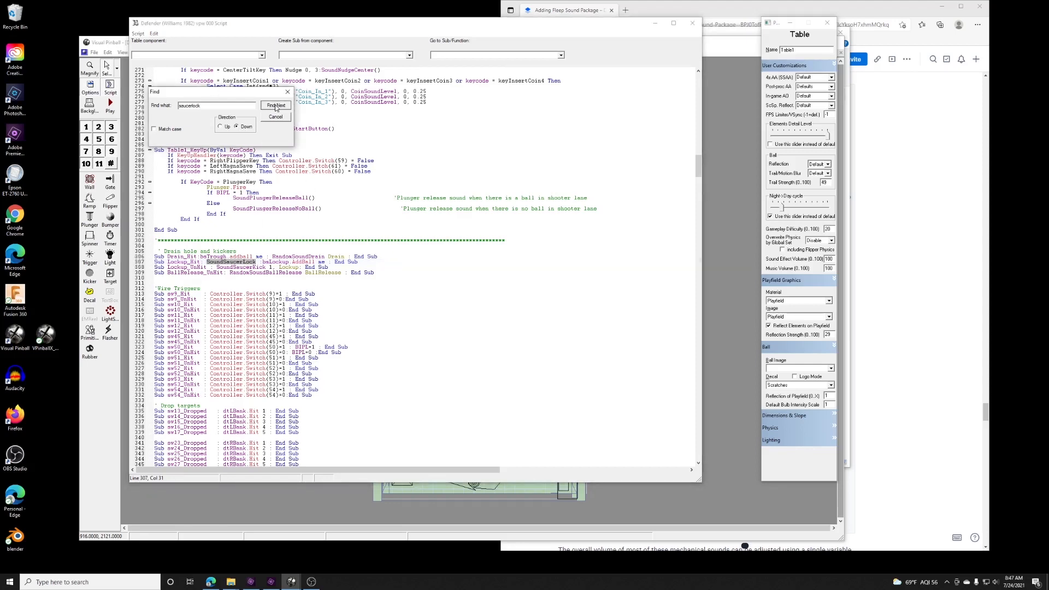
click(275, 105)
drag(481, 268, 199, 262)
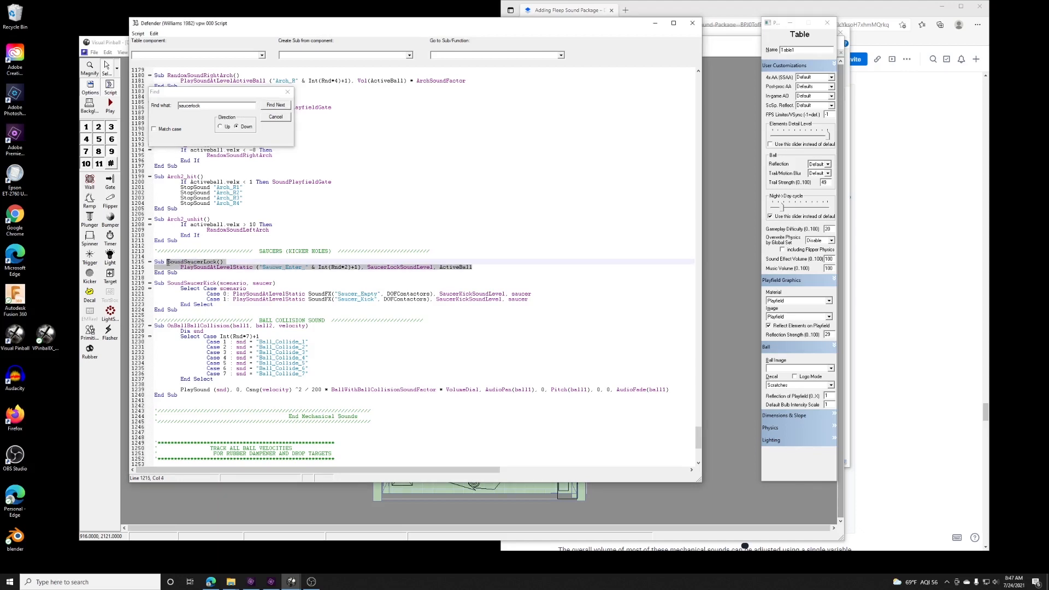
click(459, 267)
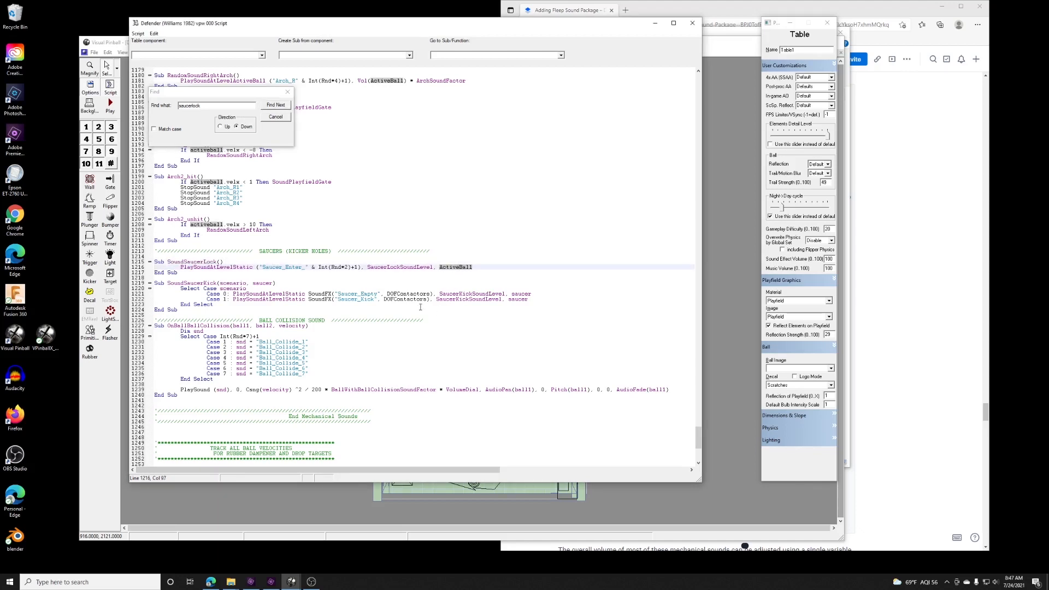
click(275, 118)
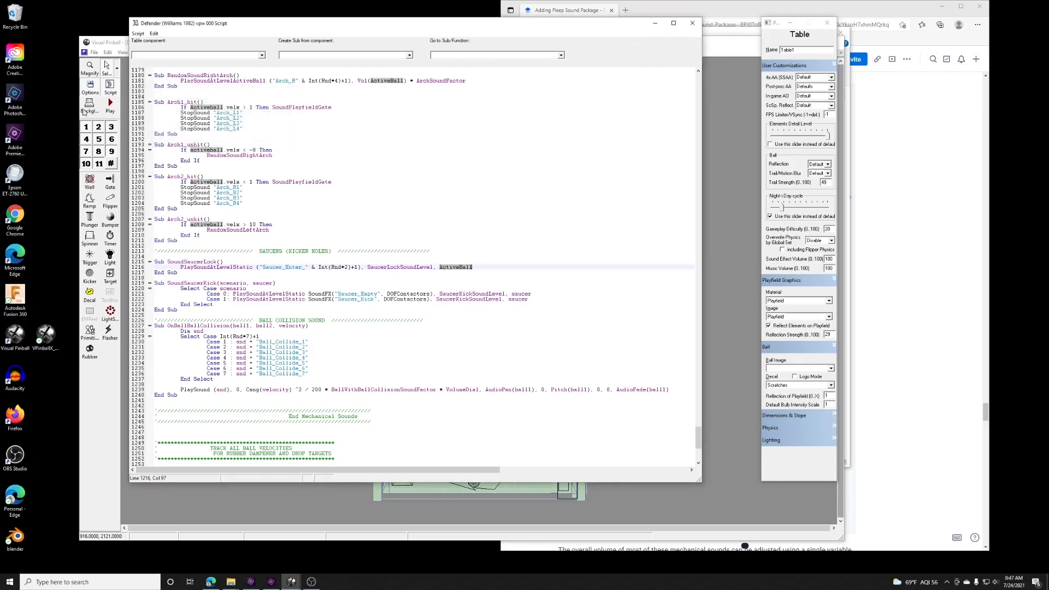
- Play the table again, enable Ball Control in the Debugger and Interactive Editor, and move that window off the central playfield
click(110, 105)
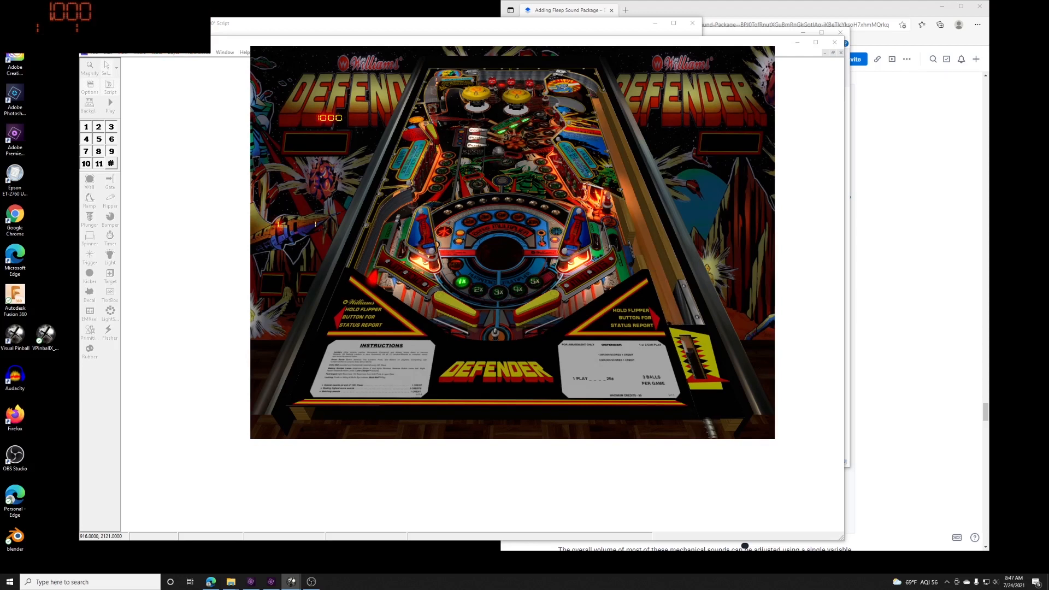
key(d)
click(461, 198)
drag(464, 172, 356, 169)
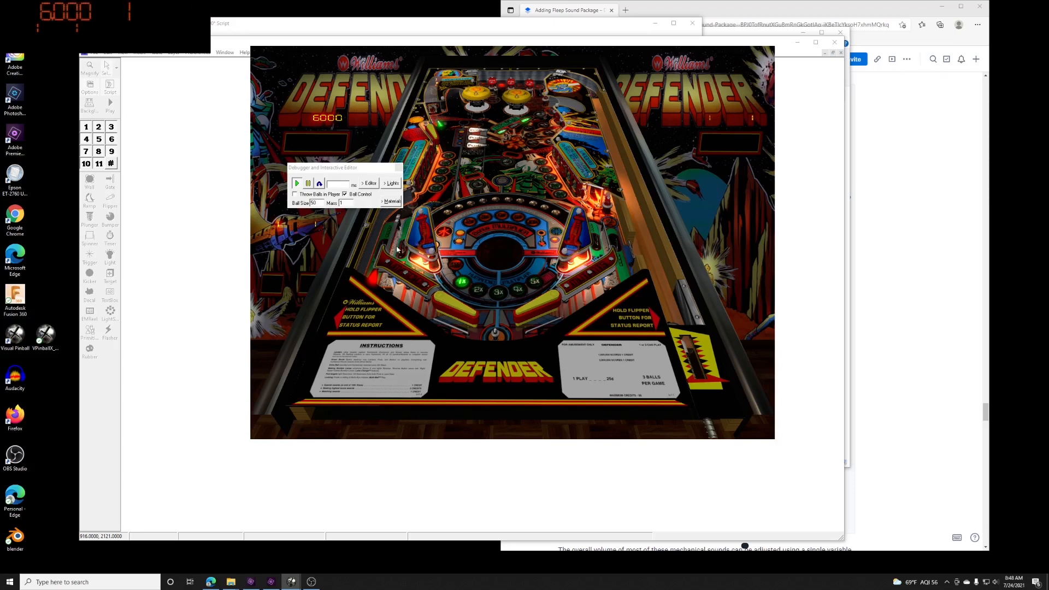
click(312, 581)
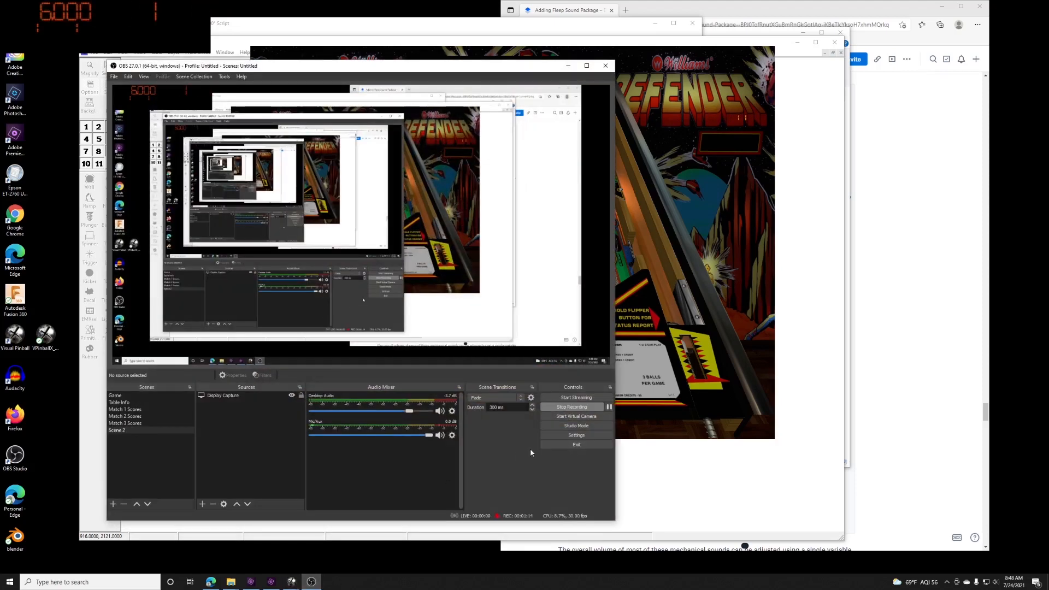